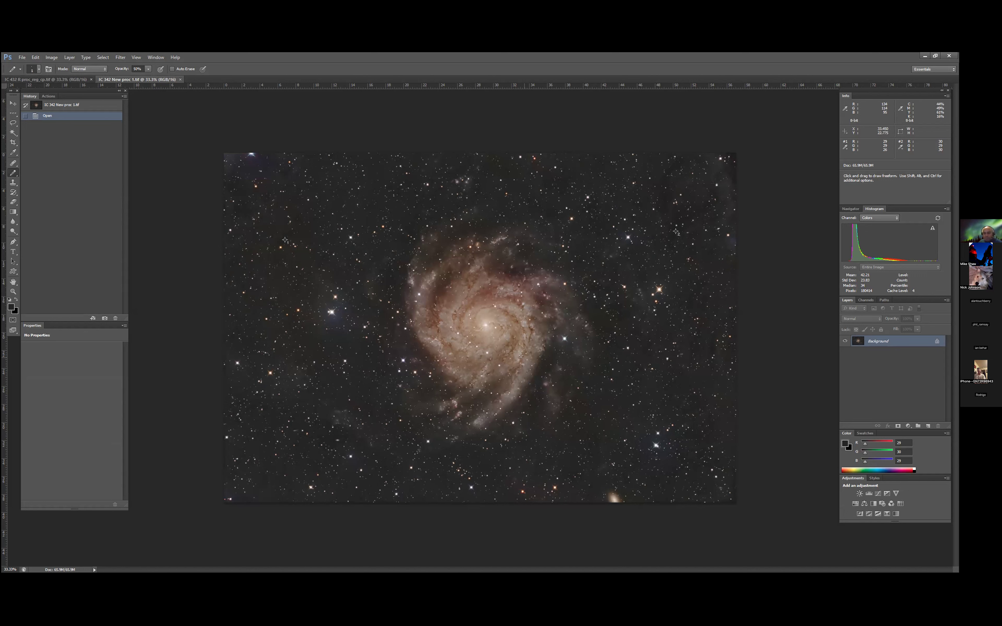
# - Compare the grayscale IC 432 R proc_reg_cp.tif with the color IC 342 New proc 1.tif, including the channel lists of both images
pyautogui.click(49, 79)
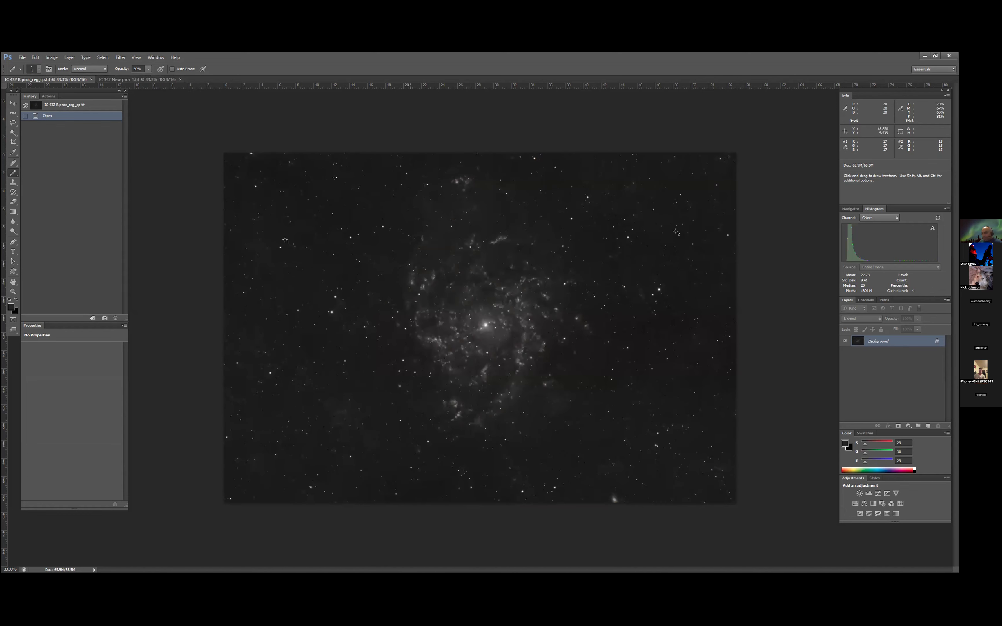
pyautogui.click(137, 80)
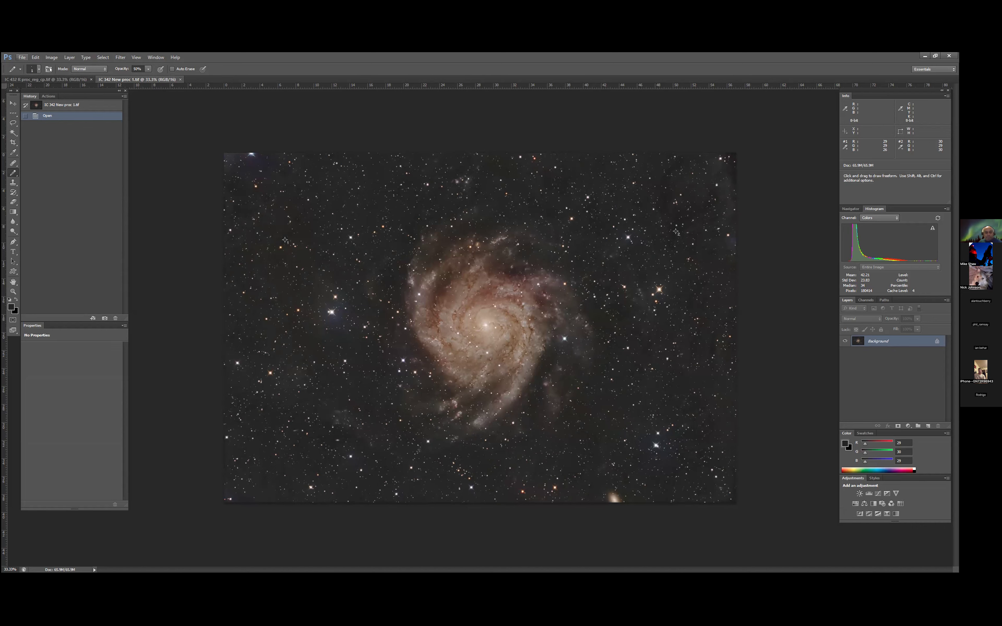
pyautogui.click(83, 79)
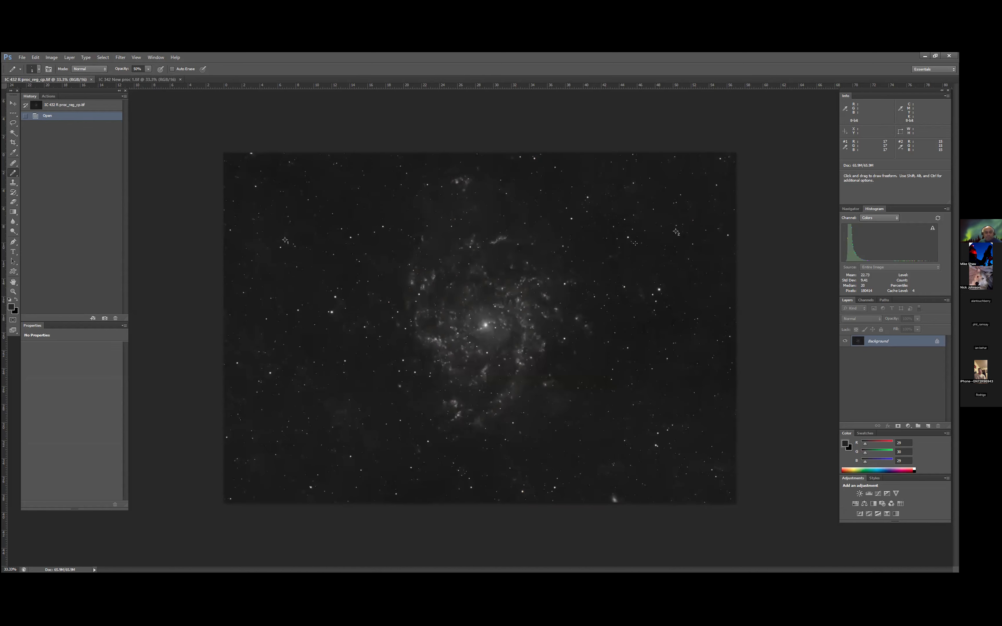
pyautogui.click(159, 80)
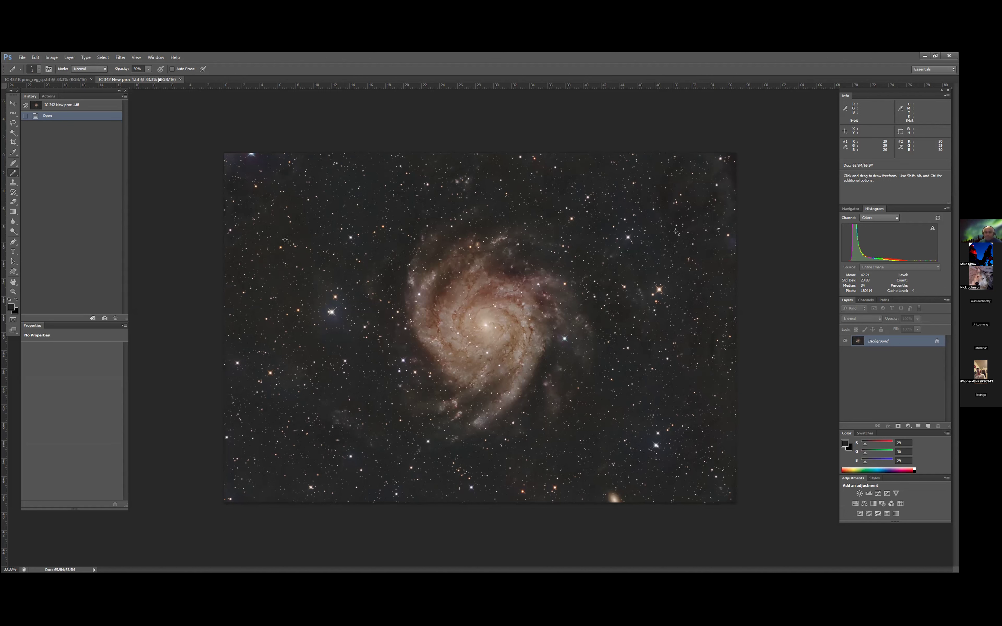
pyautogui.click(67, 79)
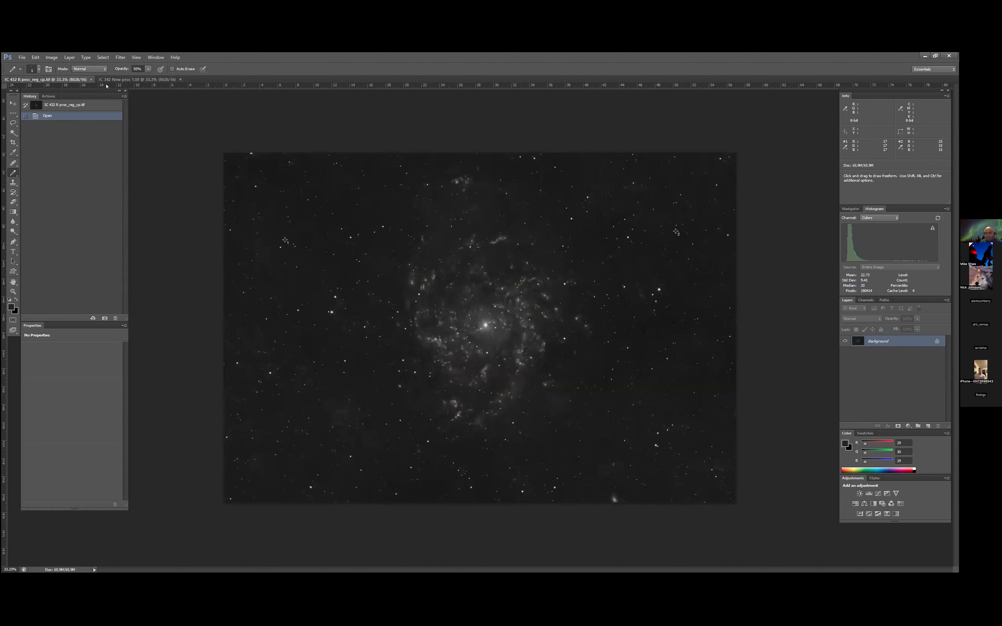
pyautogui.click(123, 79)
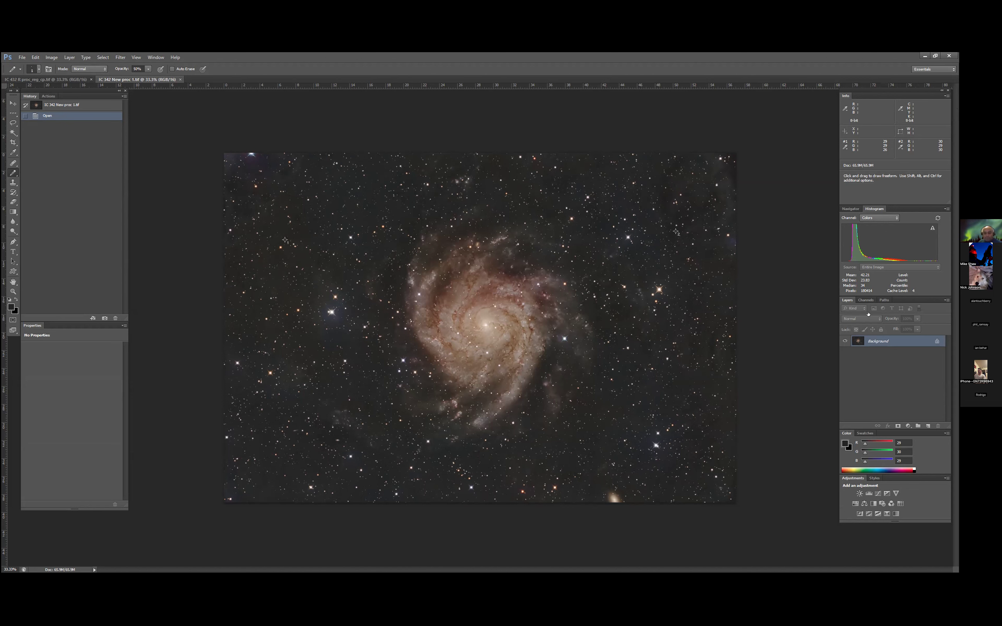
pyautogui.click(865, 300)
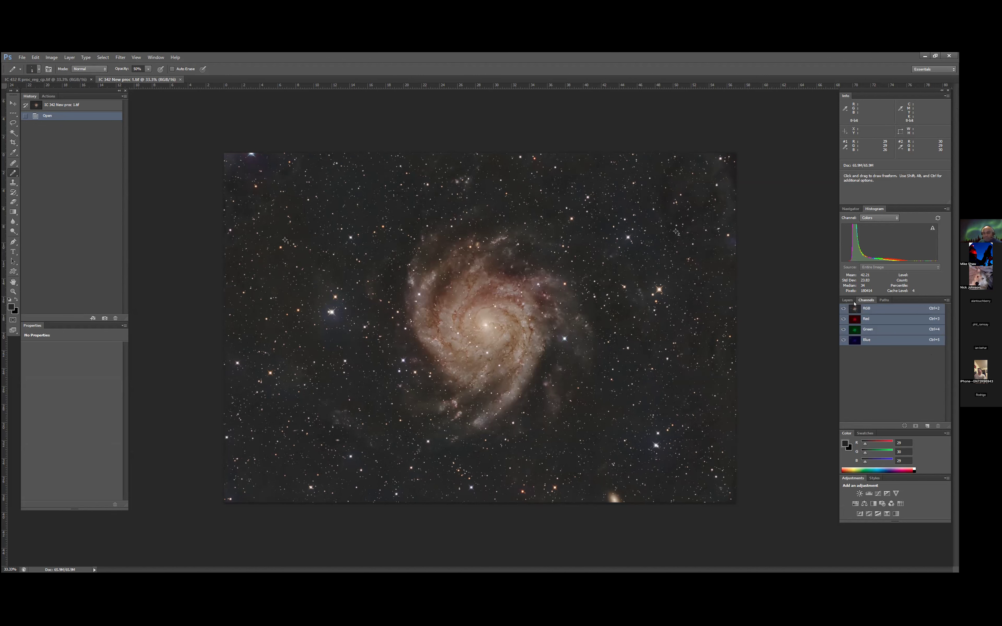
pyautogui.click(848, 300)
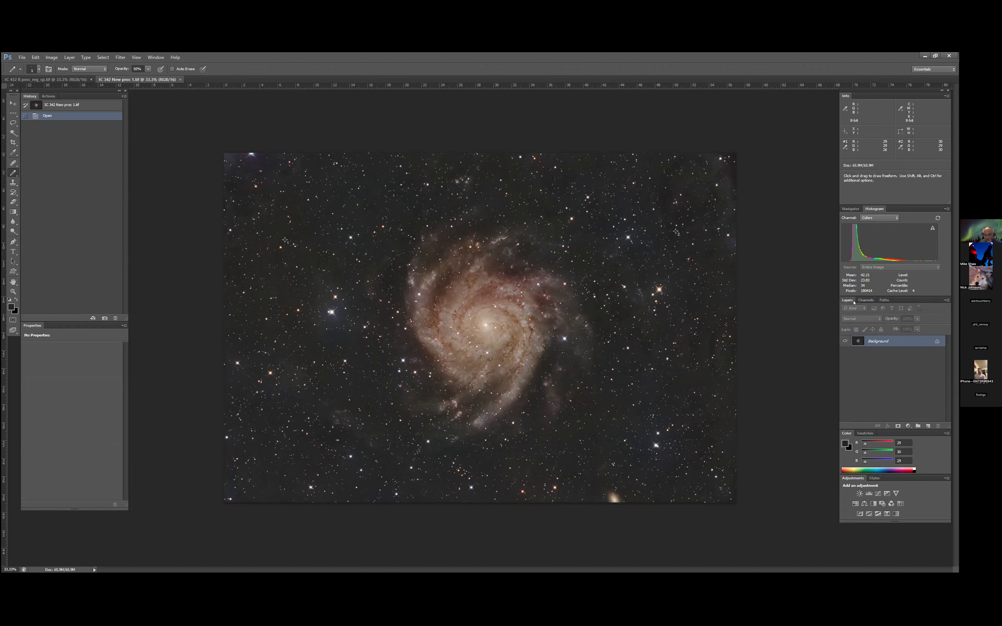
pyautogui.click(865, 300)
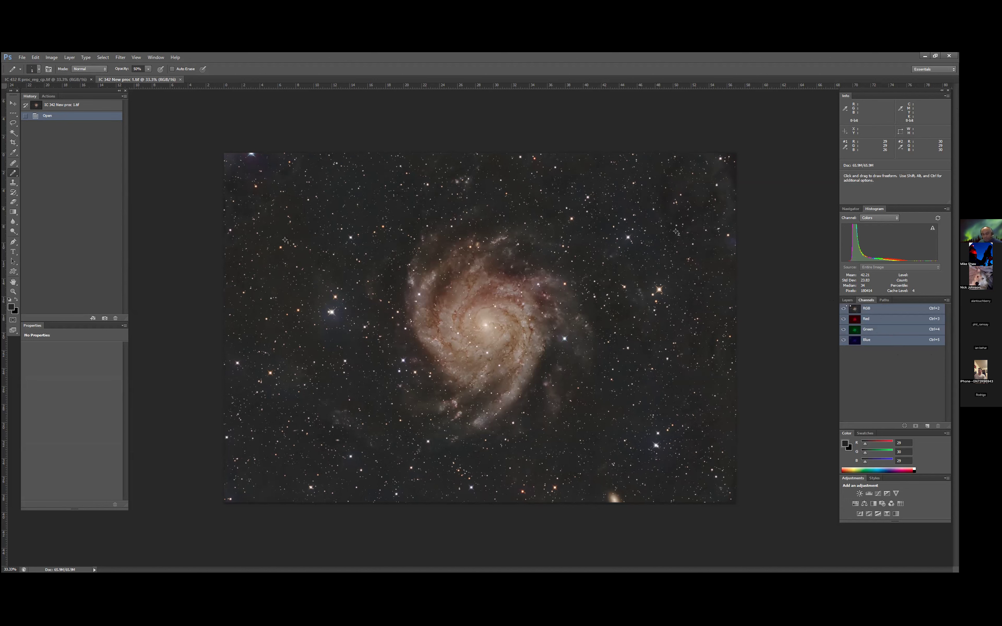
pyautogui.click(56, 80)
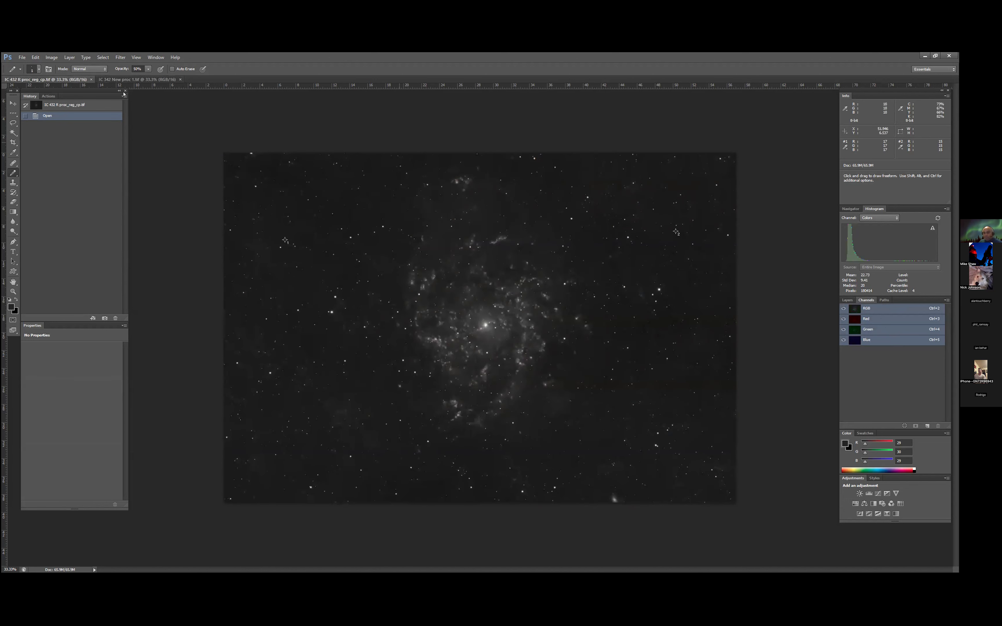
pyautogui.click(141, 80)
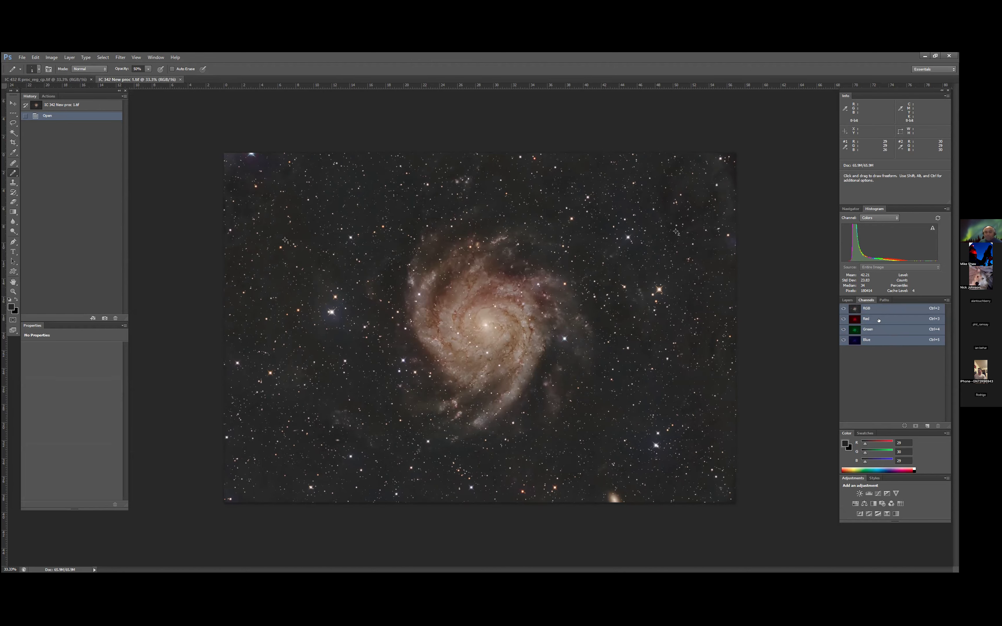
# - Copy the entire Red channel of IC 342 New proc 1.tif and paste it as a layer into IC 432 R proc_reg_cp.tif
pyautogui.click(879, 319)
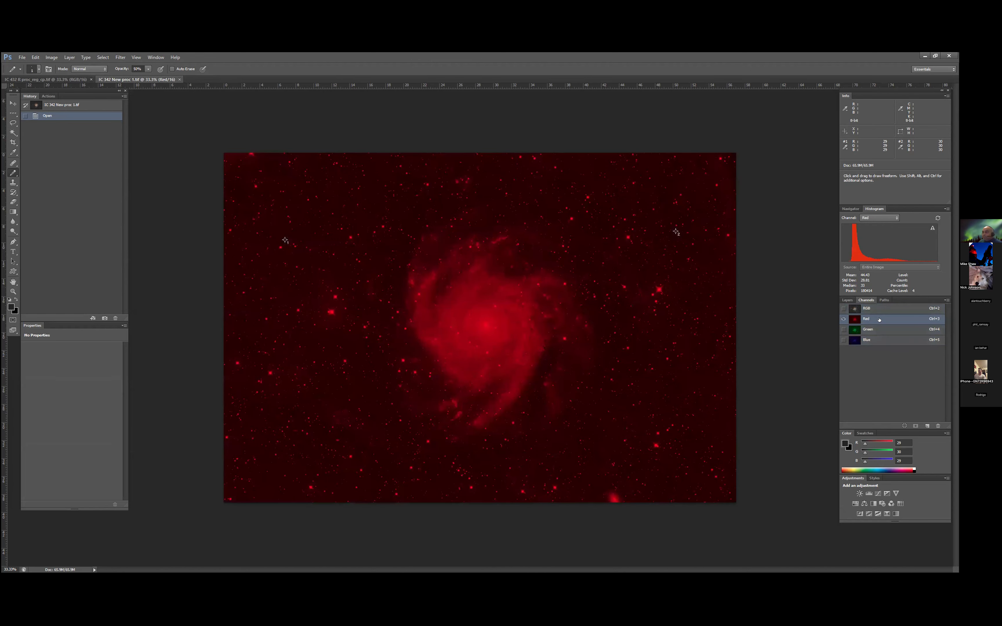
pyautogui.rightClick(879, 319)
pyautogui.click(812, 336)
pyautogui.click(103, 58)
pyautogui.click(104, 66)
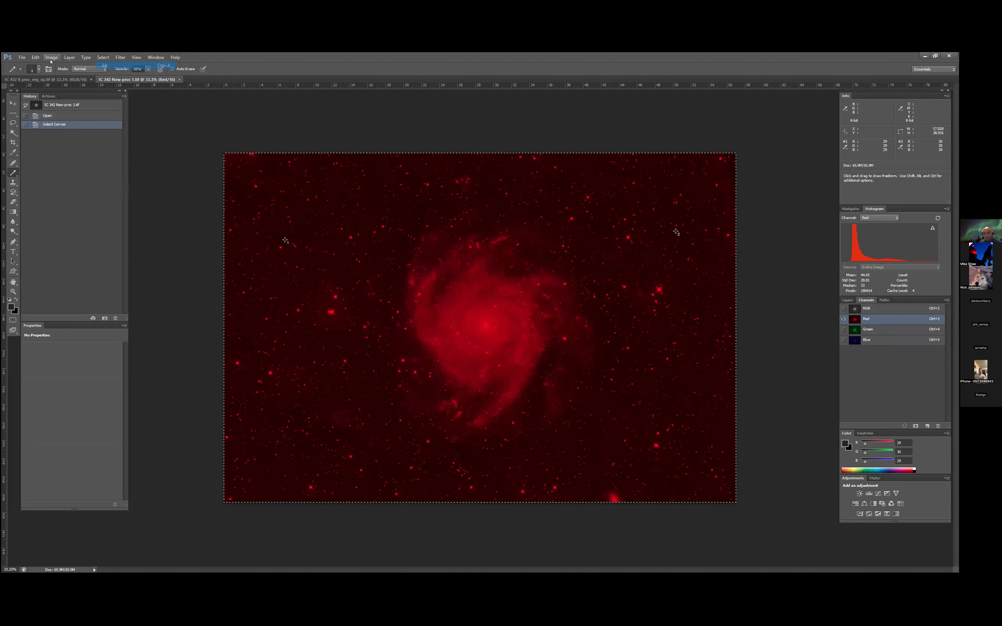
pyautogui.click(35, 57)
pyautogui.click(63, 107)
pyautogui.click(46, 79)
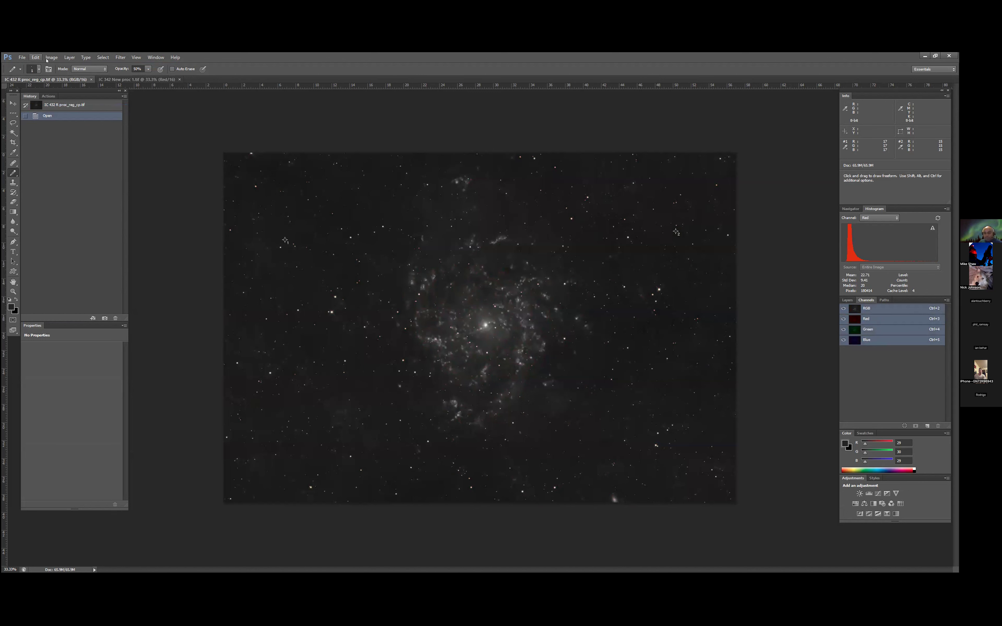
pyautogui.click(57, 122)
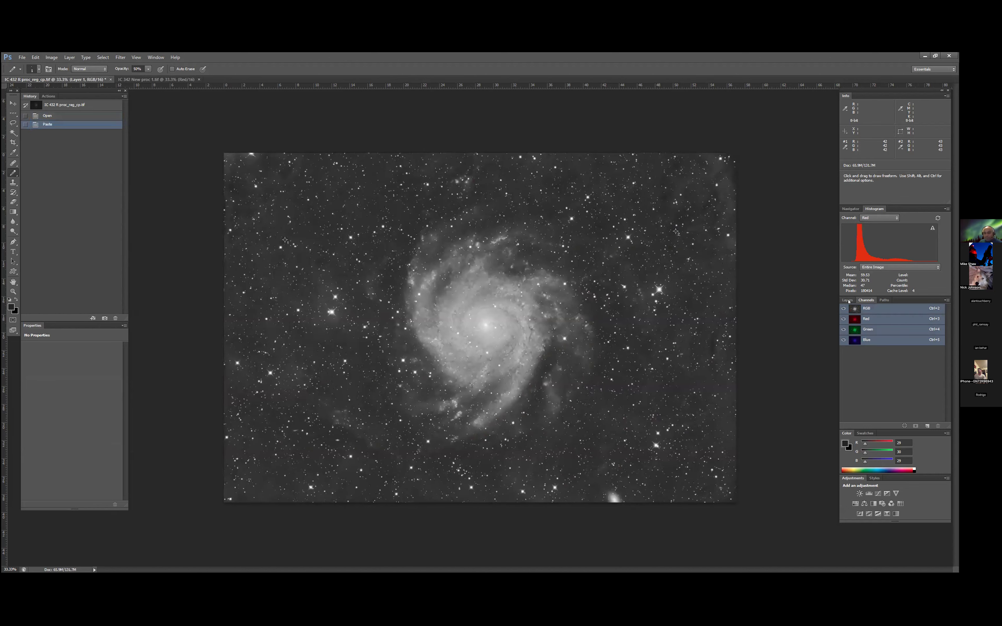
# - Reduce the pasted red channel layer's opacity to 20%
pyautogui.click(848, 301)
pyautogui.click(918, 319)
pyautogui.moveTo(918, 327); pyautogui.dragTo(887, 337)
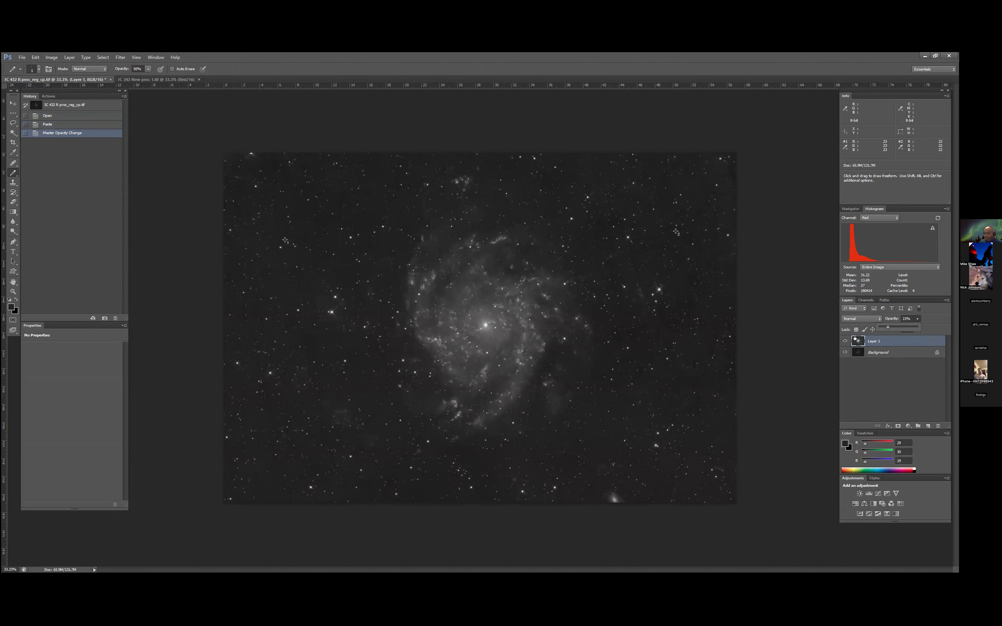
pyautogui.moveTo(891, 328); pyautogui.dragTo(890, 327)
pyautogui.moveTo(885, 327); pyautogui.dragTo(888, 328)
pyautogui.click(838, 340)
# - Try 18% opacity on the pasted layer and compare the blend with the layer hidden and shown
pyautogui.click(917, 319)
pyautogui.click(914, 328)
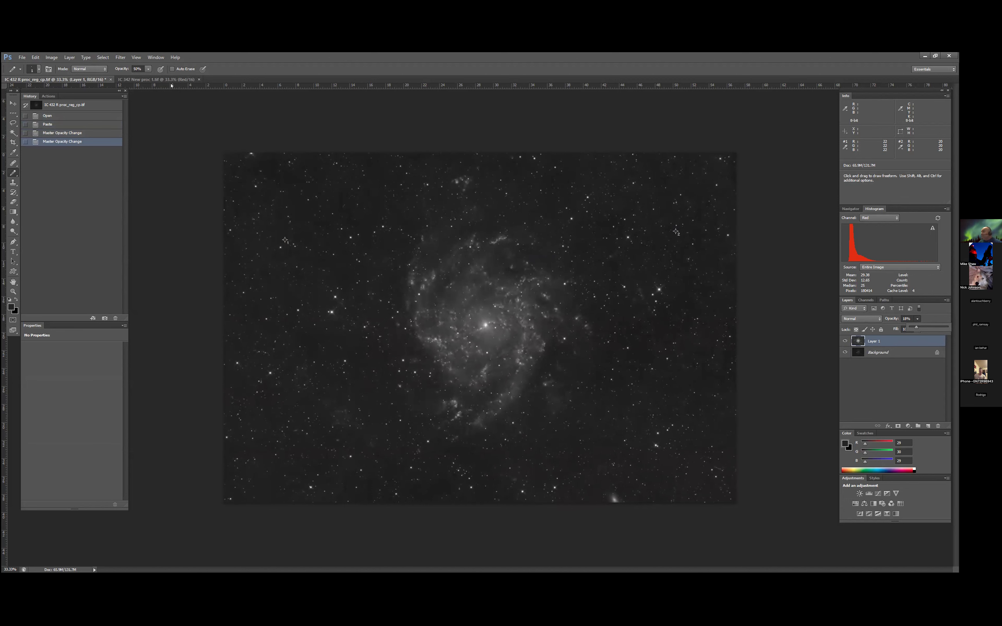
pyautogui.click(866, 301)
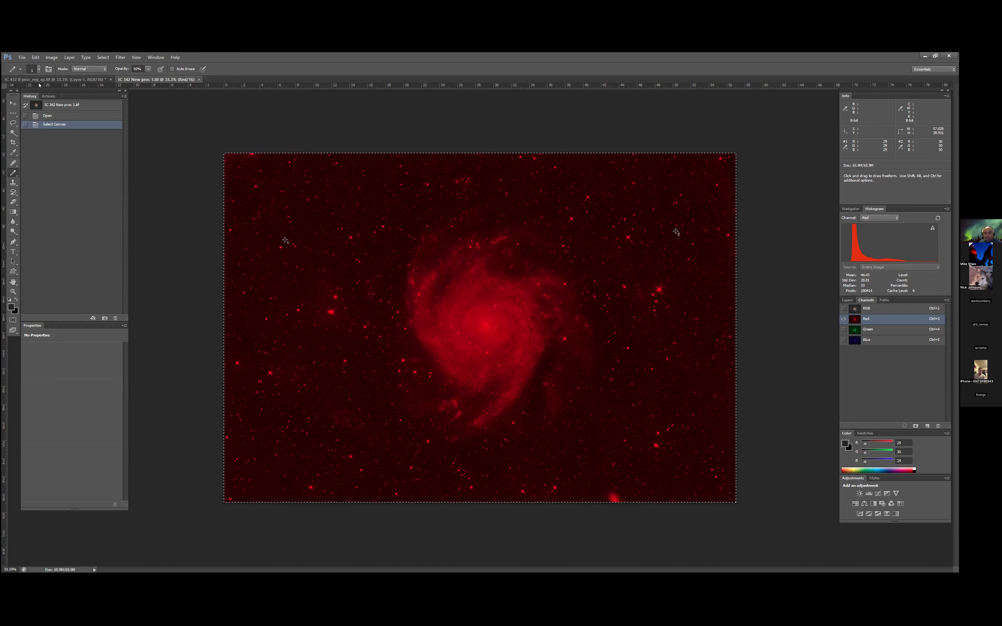
pyautogui.click(62, 81)
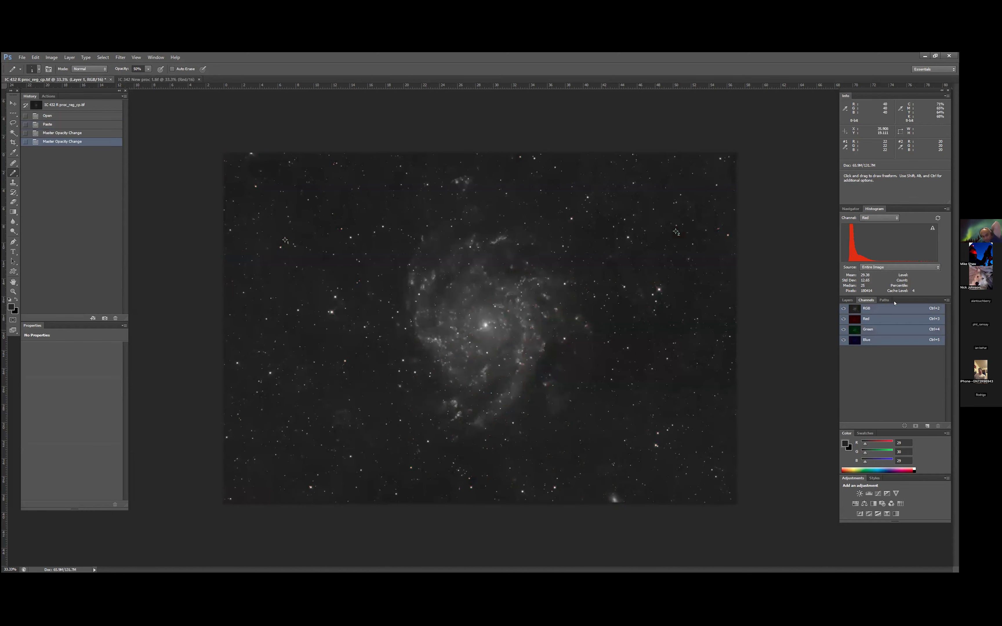
pyautogui.click(847, 301)
pyautogui.click(844, 341)
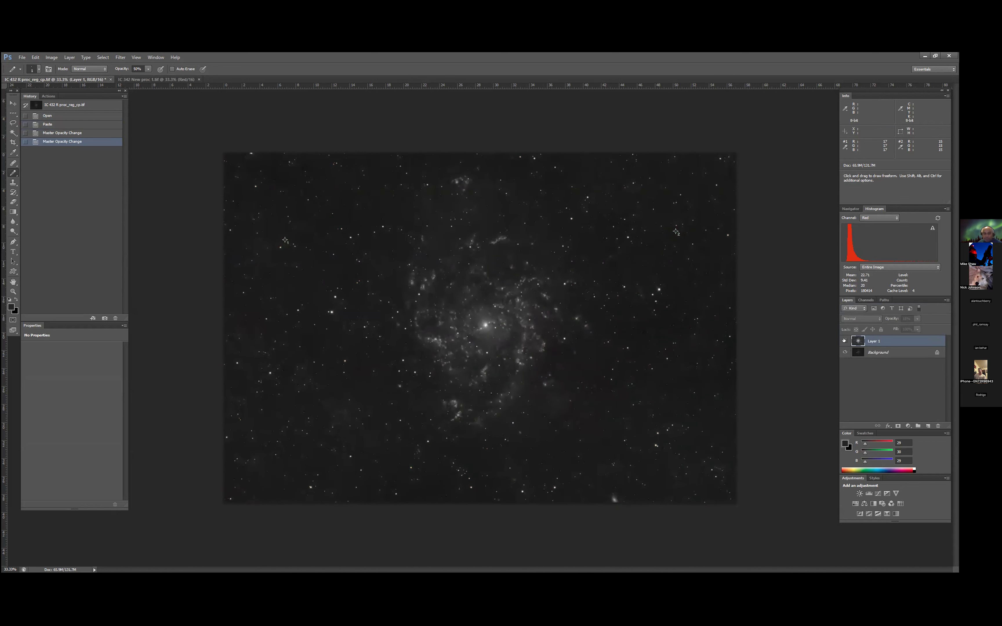
pyautogui.click(844, 341)
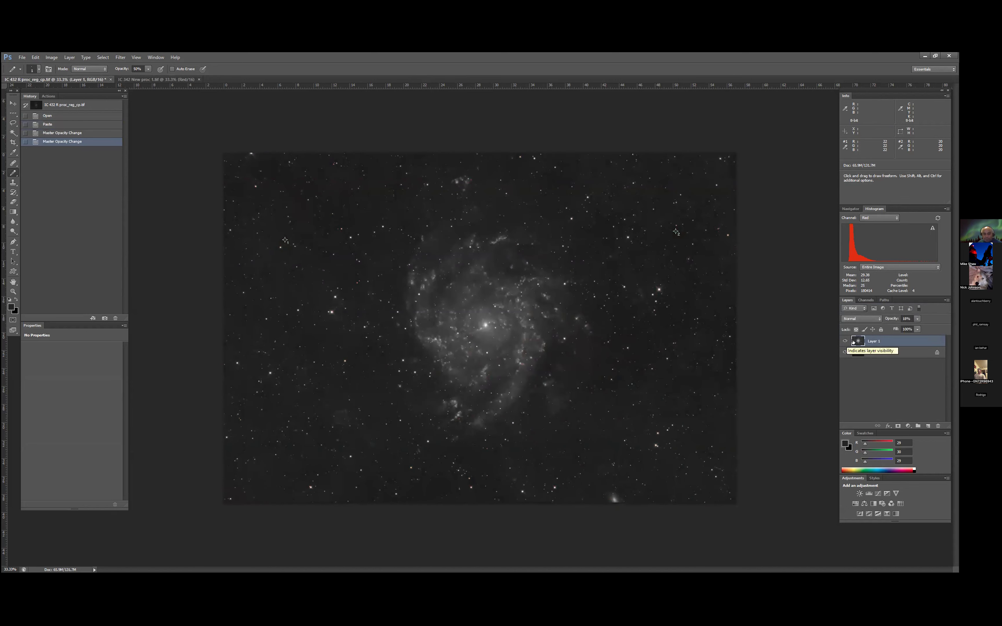
# - Set the pasted layer's opacity to 20% and flatten the image
pyautogui.moveTo(917, 319); pyautogui.dragTo(915, 328)
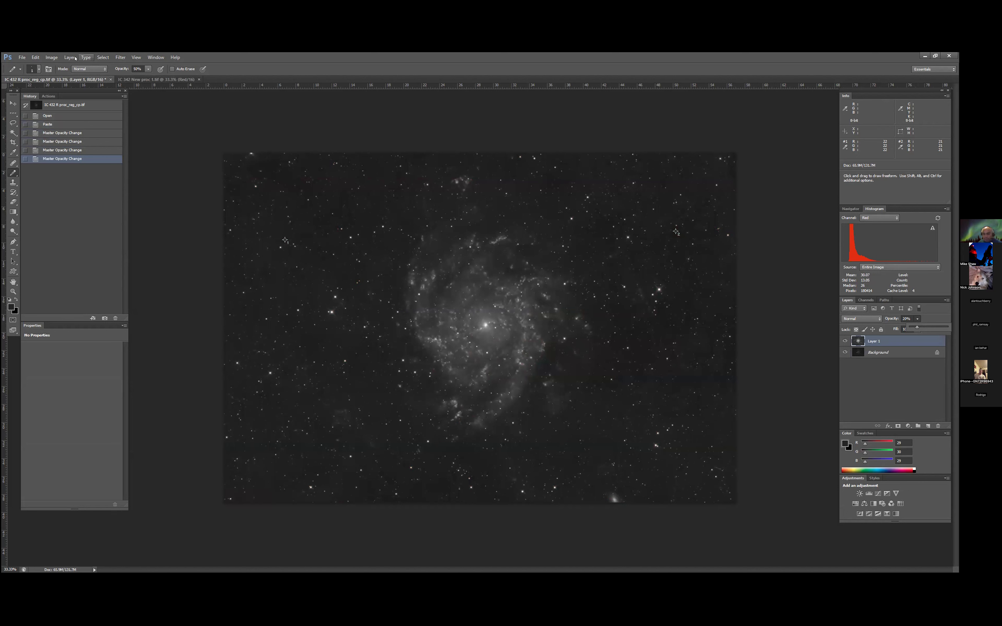
pyautogui.click(110, 296)
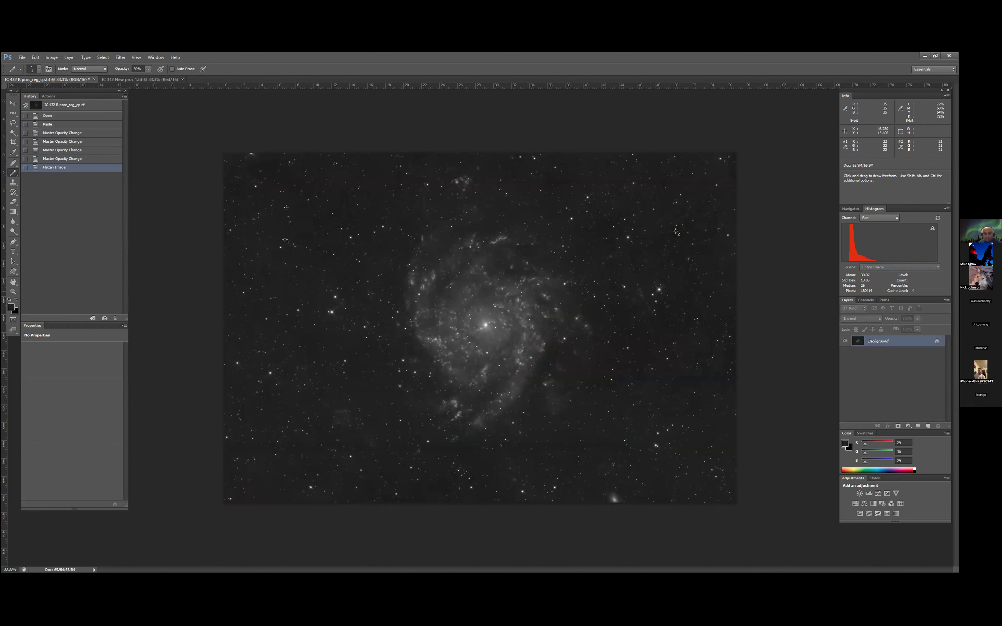
# - Save the flattened blend as a new TIFF file named IC 432 new R, with no image compression
pyautogui.click(22, 57)
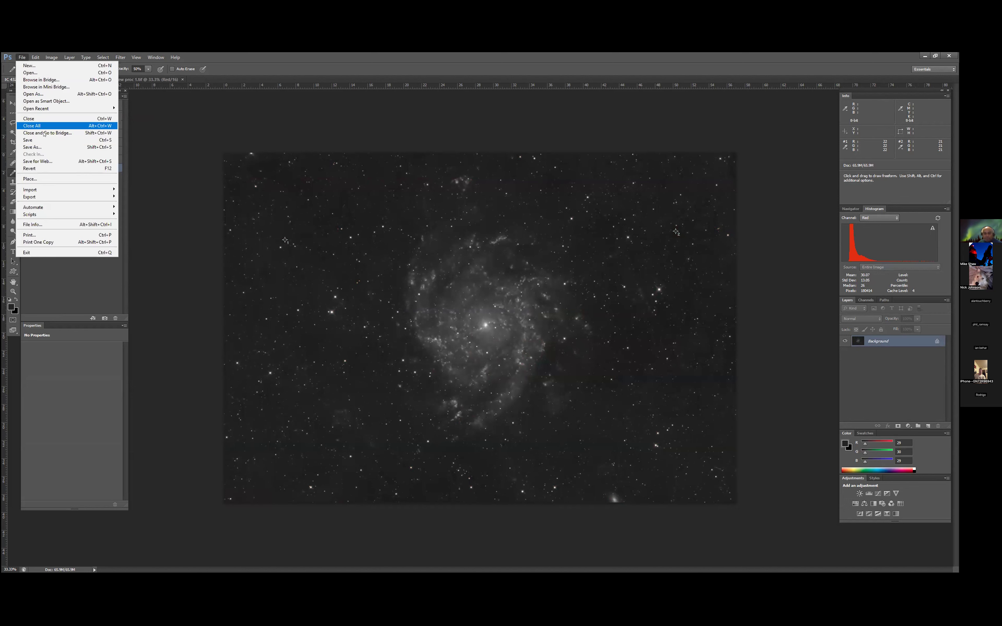
pyautogui.click(33, 147)
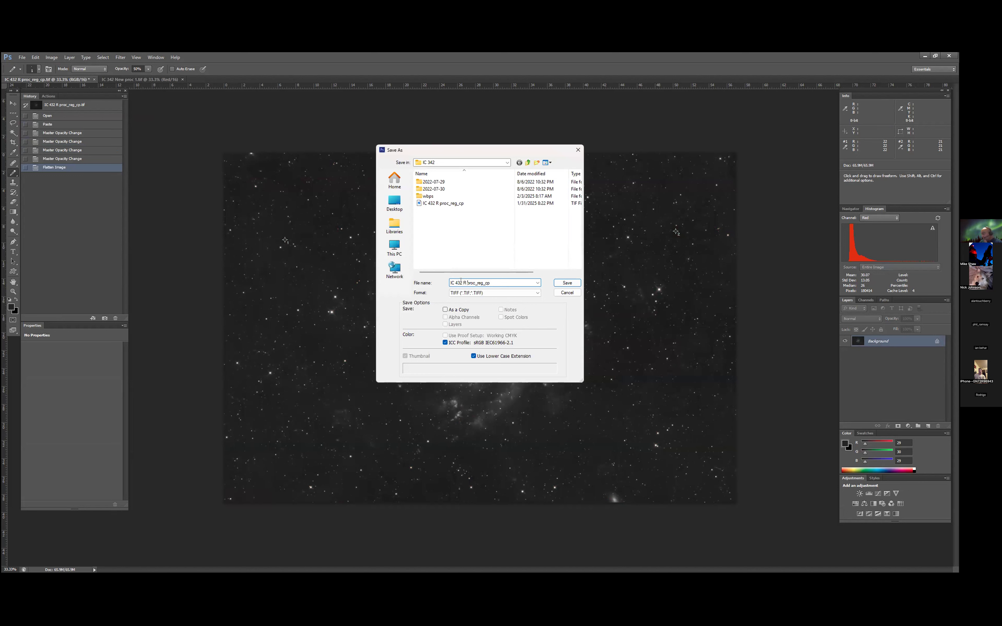
pyautogui.click(463, 283)
pyautogui.write('new')
pyautogui.press('BackSpace')
pyautogui.press('BackSpace')
pyautogui.press('BackSpace')
pyautogui.press('Return')
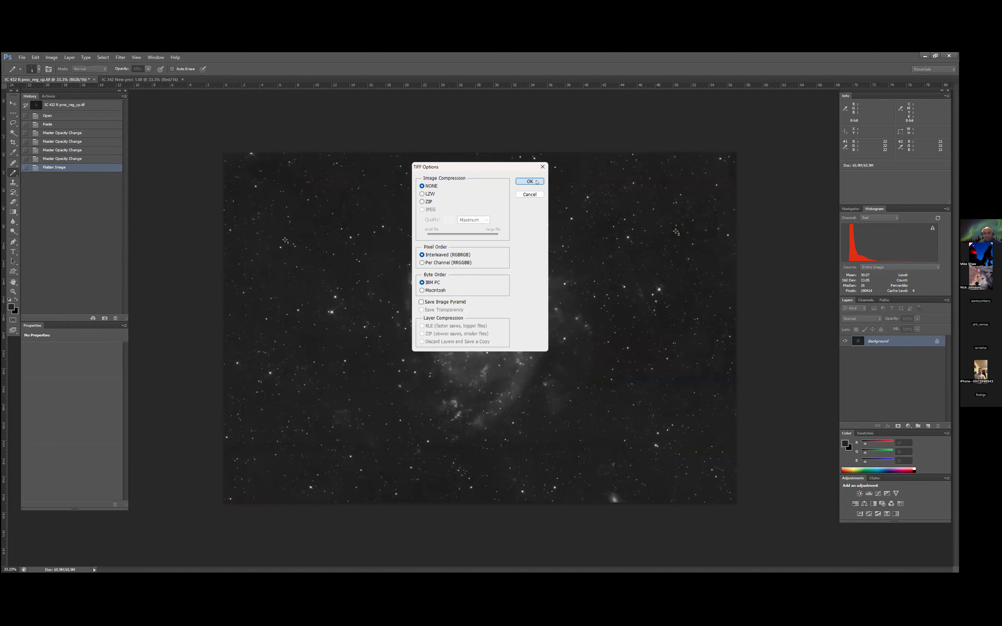
pyautogui.click(529, 182)
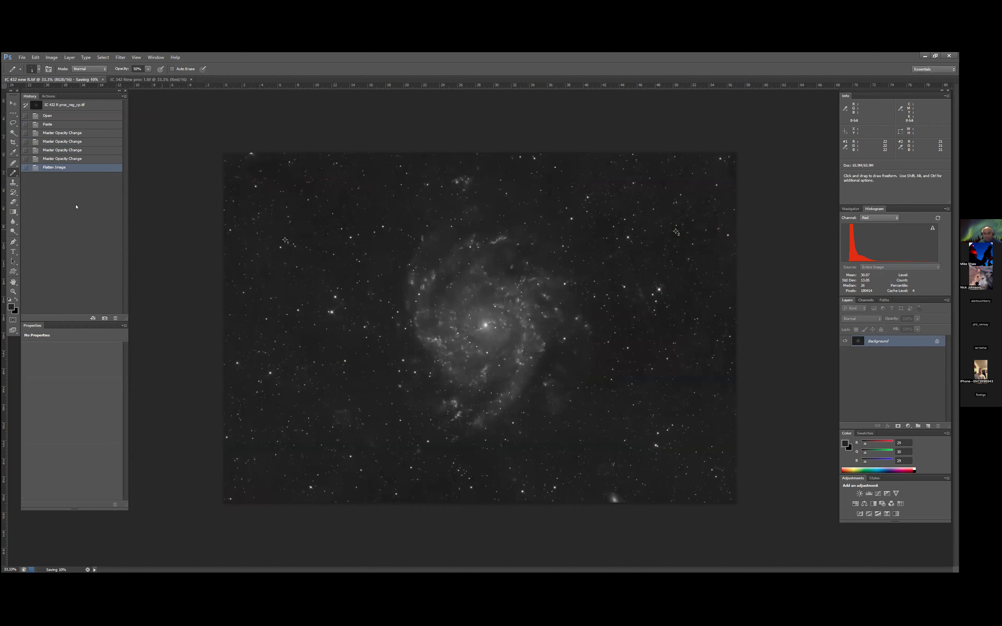
# - Copy the entire IC 432 new R.tif image and paste it into the Red channel of IC 342 New proc 1.tif
pyautogui.click(142, 79)
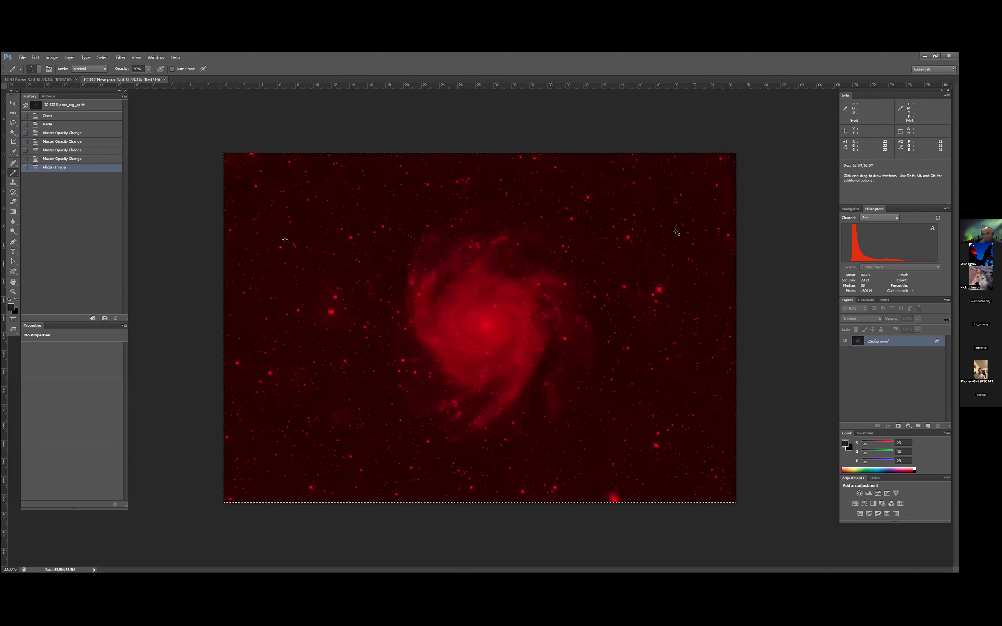
pyautogui.click(866, 299)
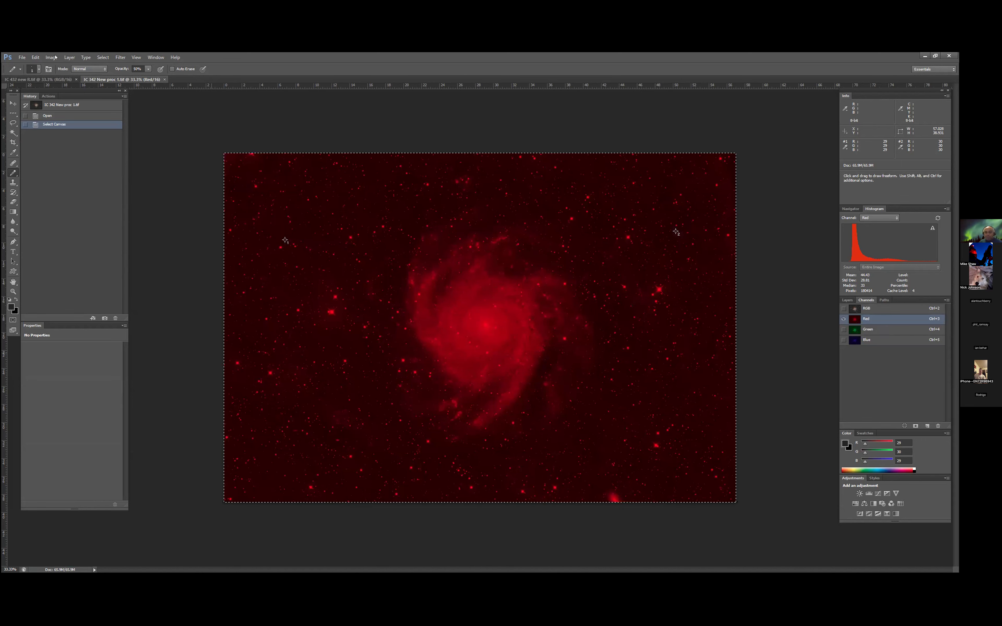
pyautogui.click(41, 81)
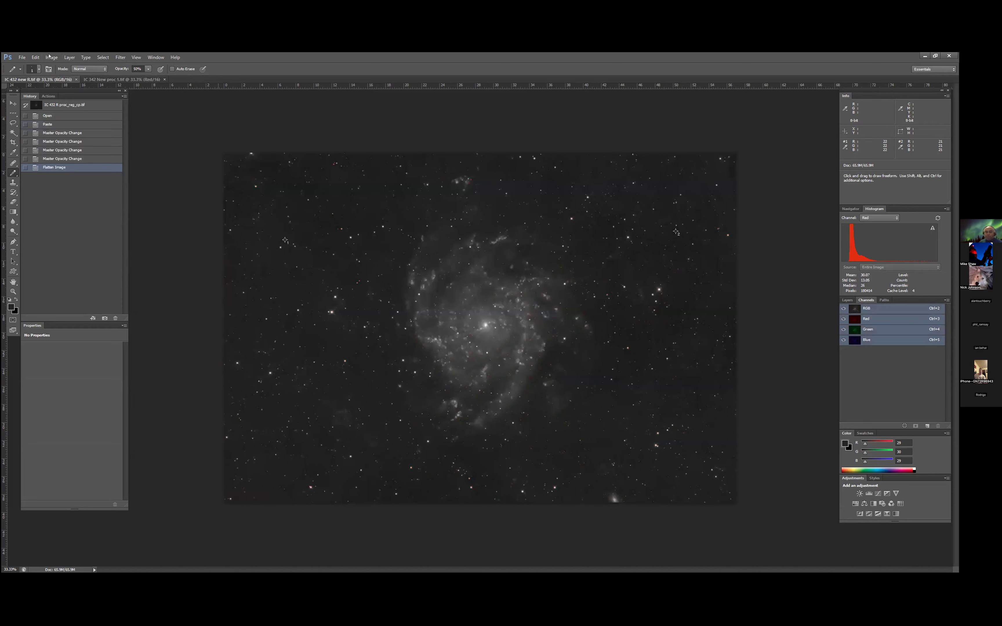
pyautogui.hotkey('ctrl', 'a')
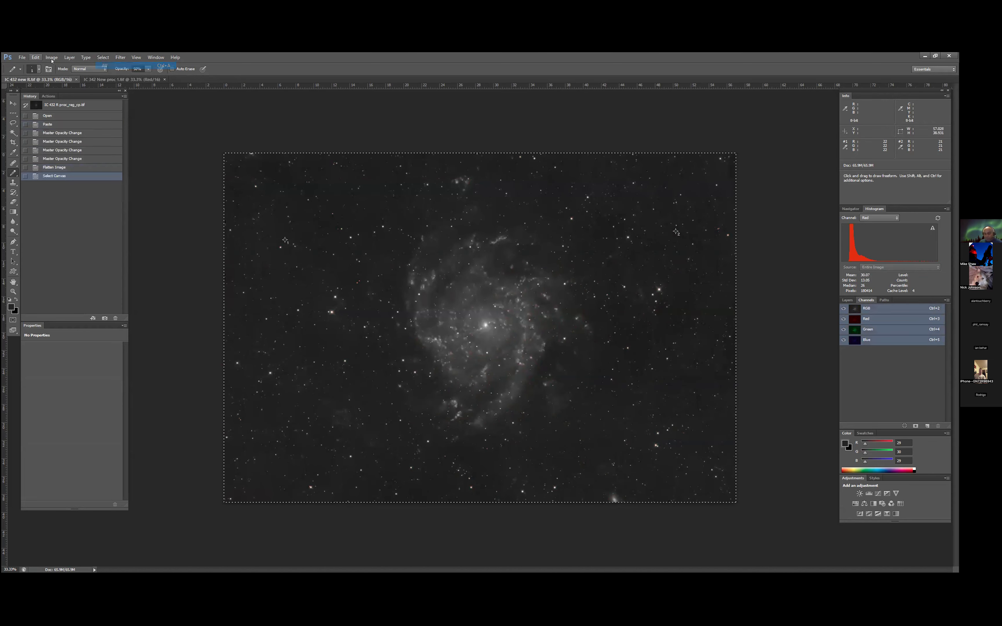
pyautogui.click(34, 58)
pyautogui.click(46, 108)
pyautogui.click(121, 80)
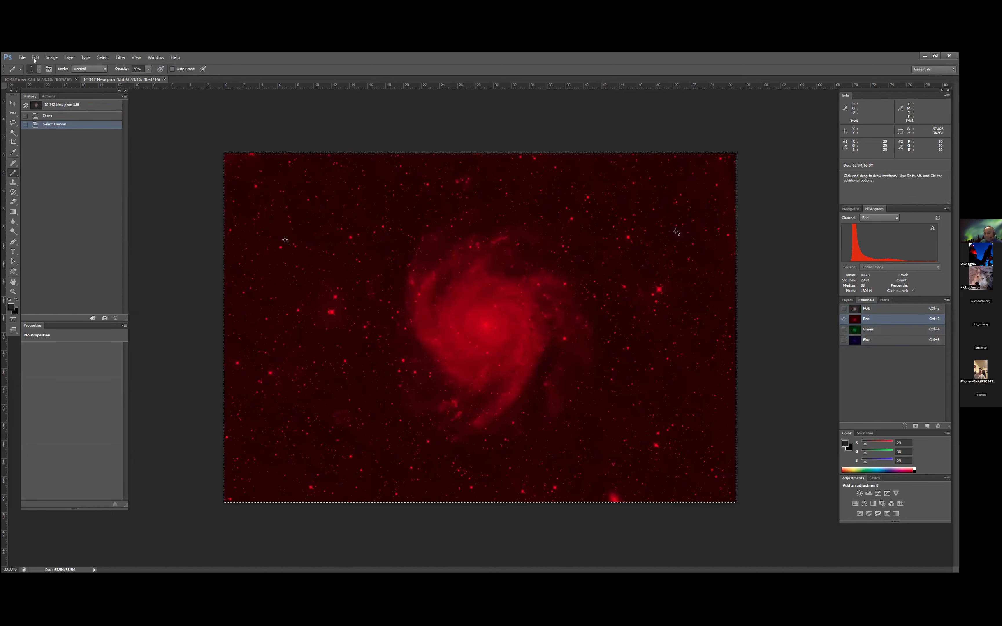
pyautogui.click(36, 57)
pyautogui.click(46, 124)
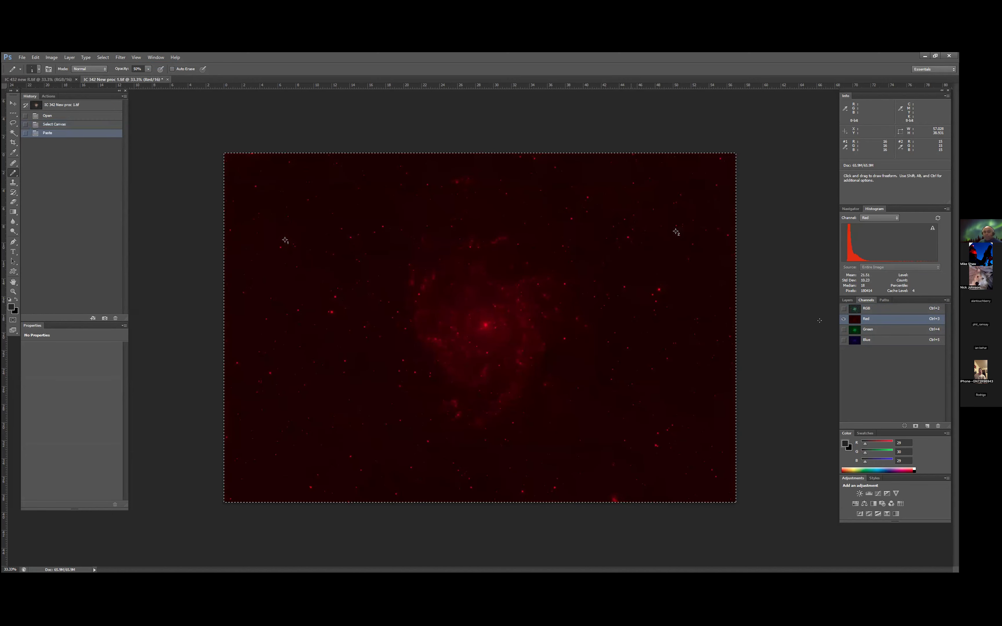
# - Return to the RGB composite, duplicate the Background layer and set the copy's blend mode to Color
pyautogui.click(843, 308)
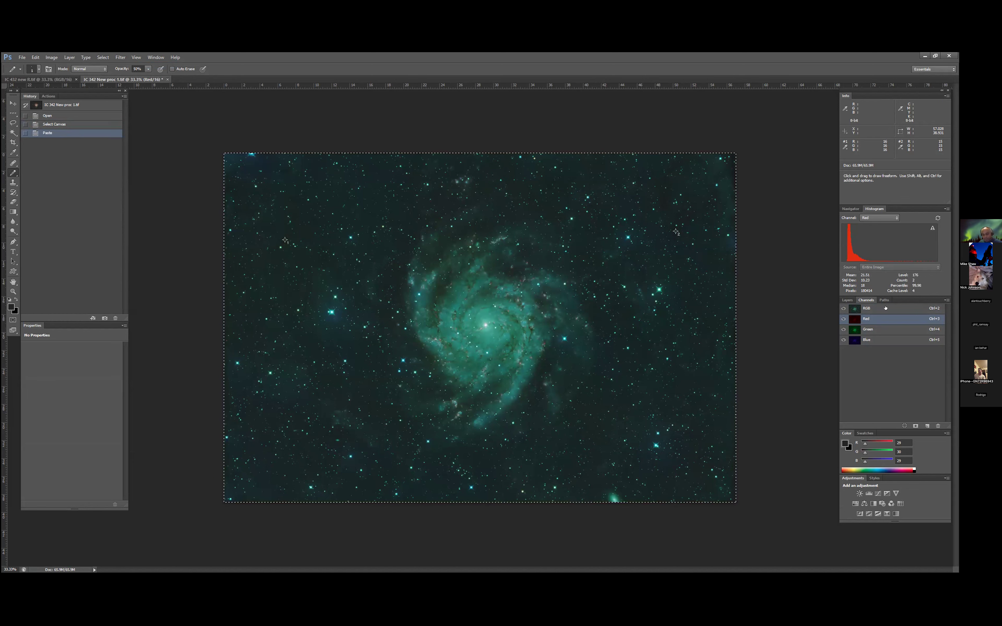
pyautogui.click(864, 309)
pyautogui.click(847, 300)
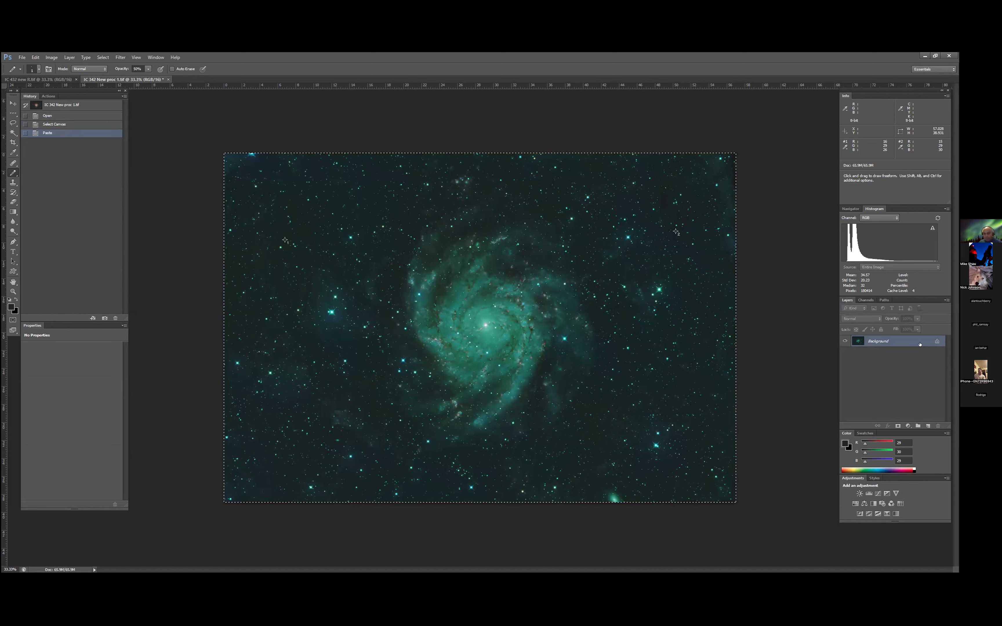
pyautogui.hotkey('ctrl', 'j')
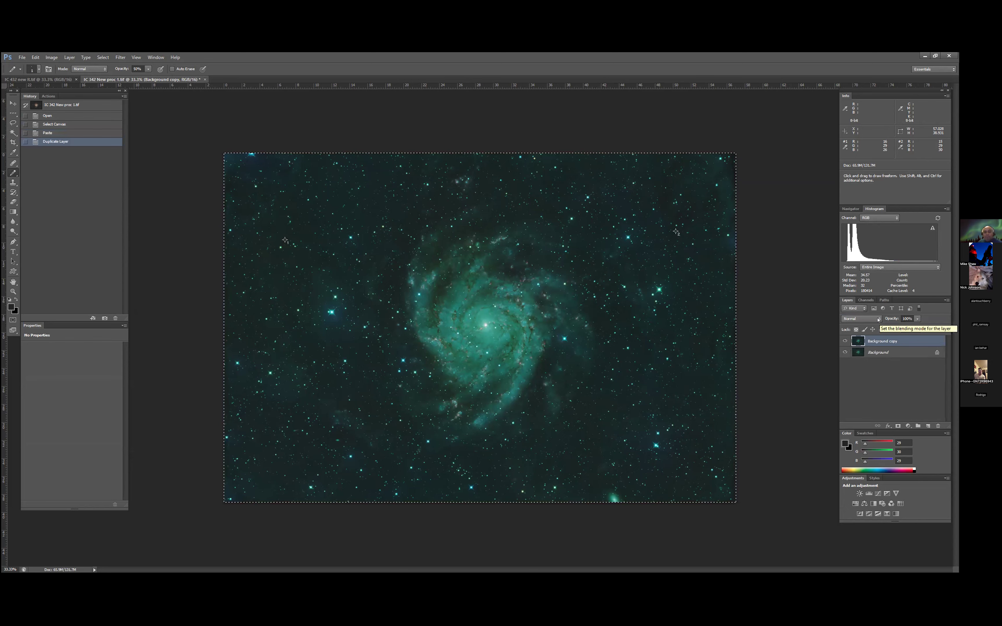
pyautogui.click(878, 319)
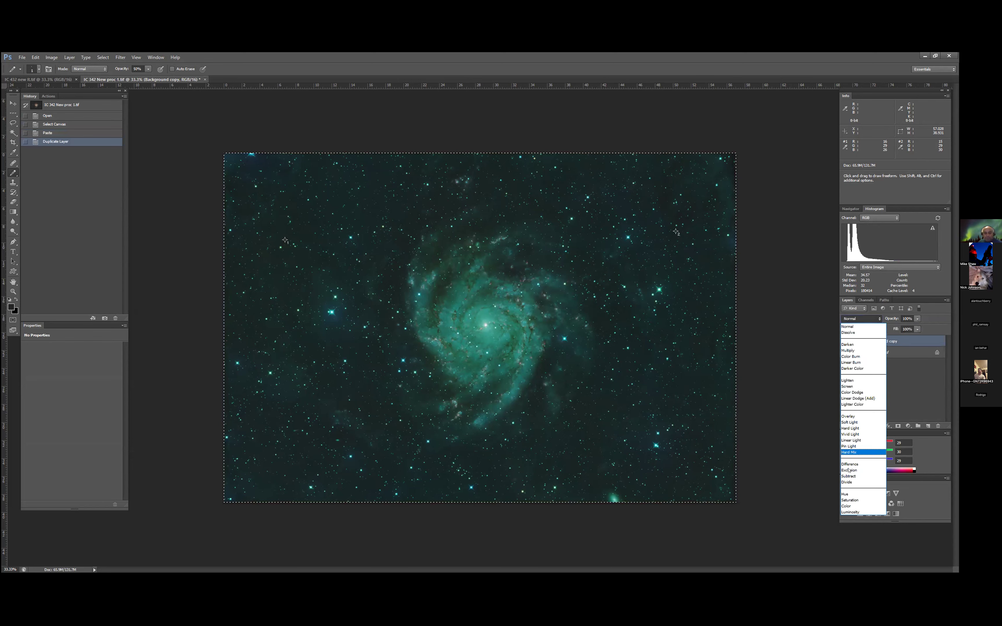
pyautogui.click(859, 506)
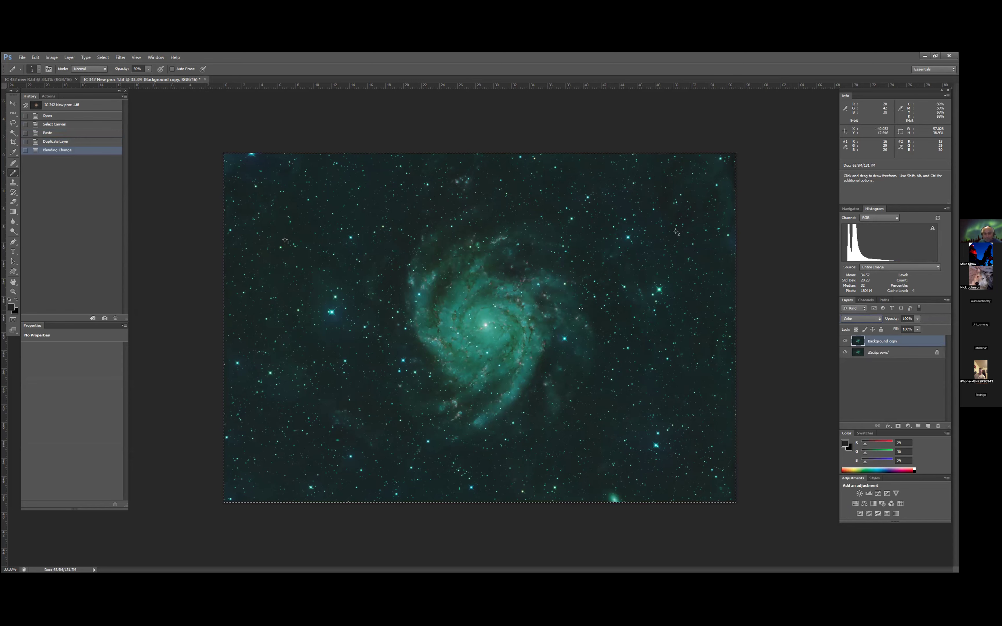
# - Apply the DeepSkyColors HLVG green-removal filter at Medium strength to the Background copy layer
pyautogui.click(119, 57)
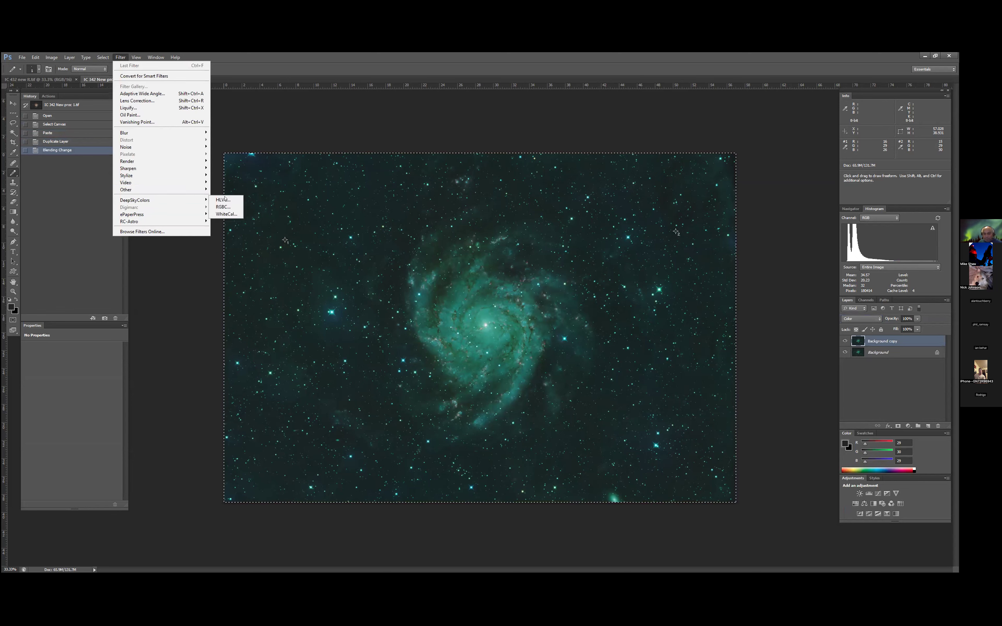
pyautogui.moveTo(153, 204)
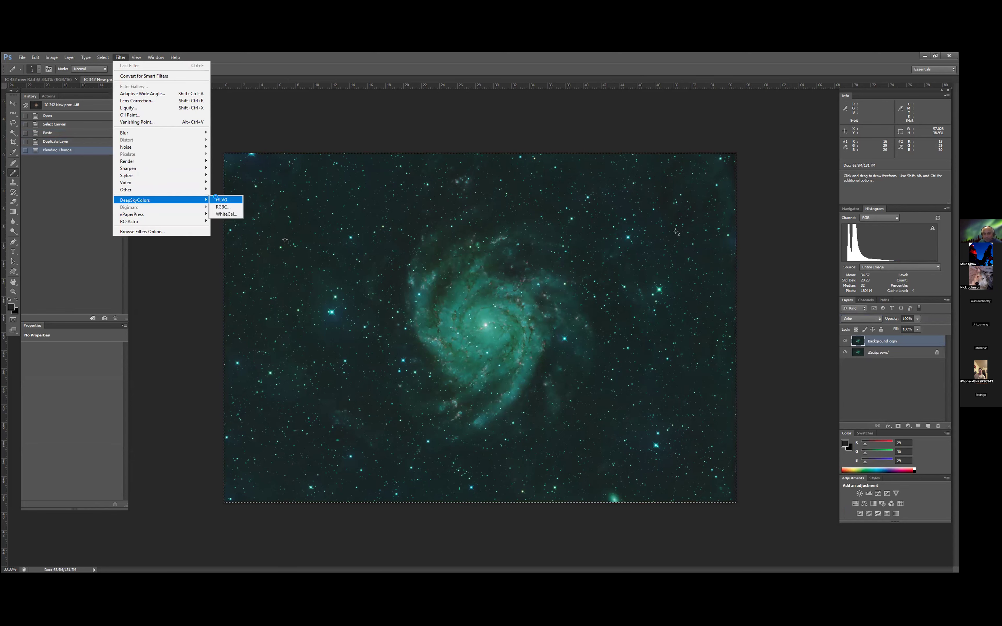
pyautogui.click(219, 200)
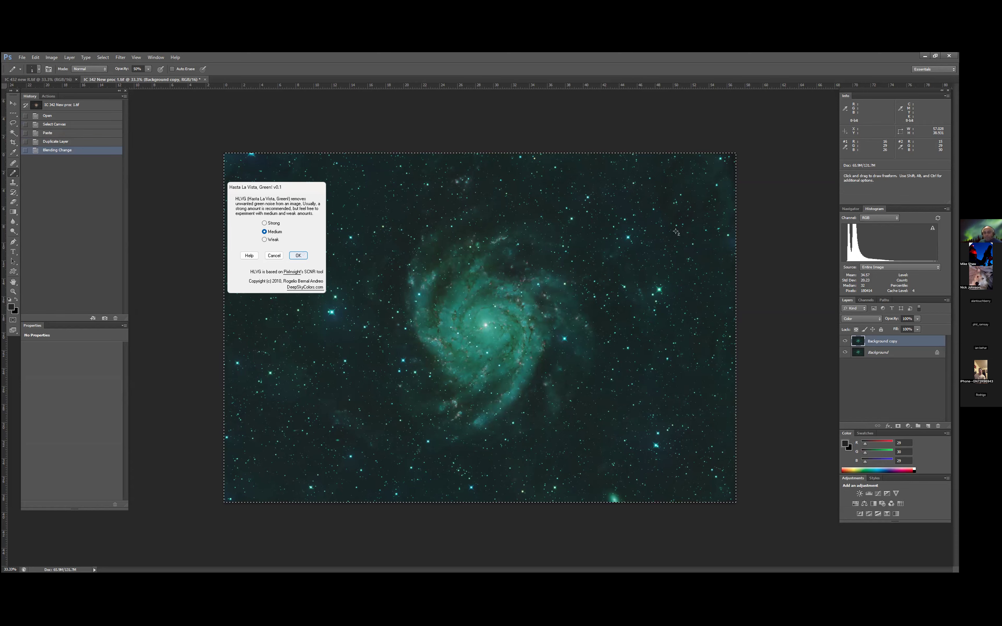
pyautogui.click(298, 255)
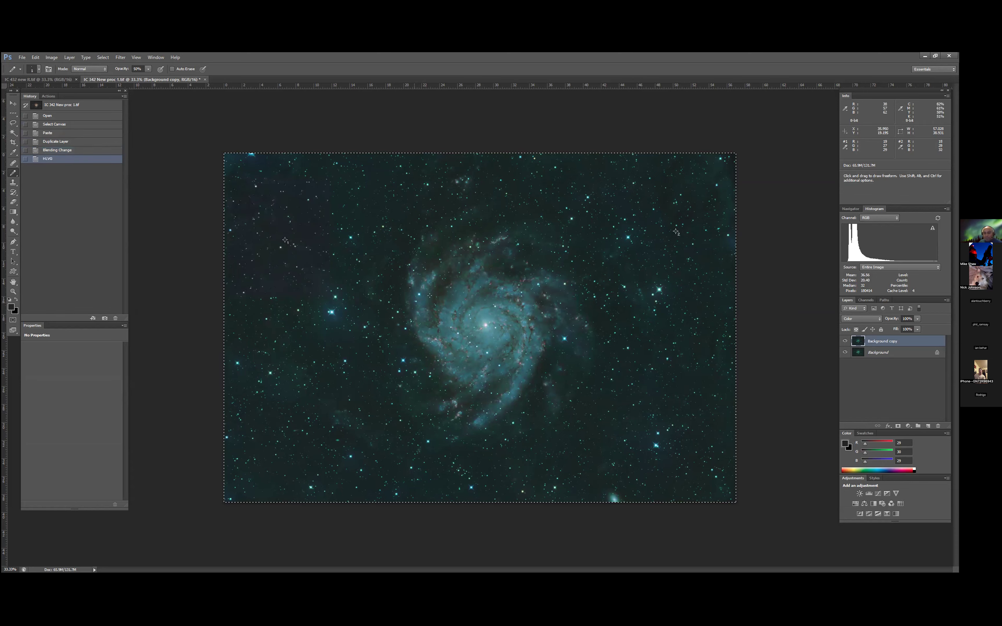
pyautogui.click(876, 319)
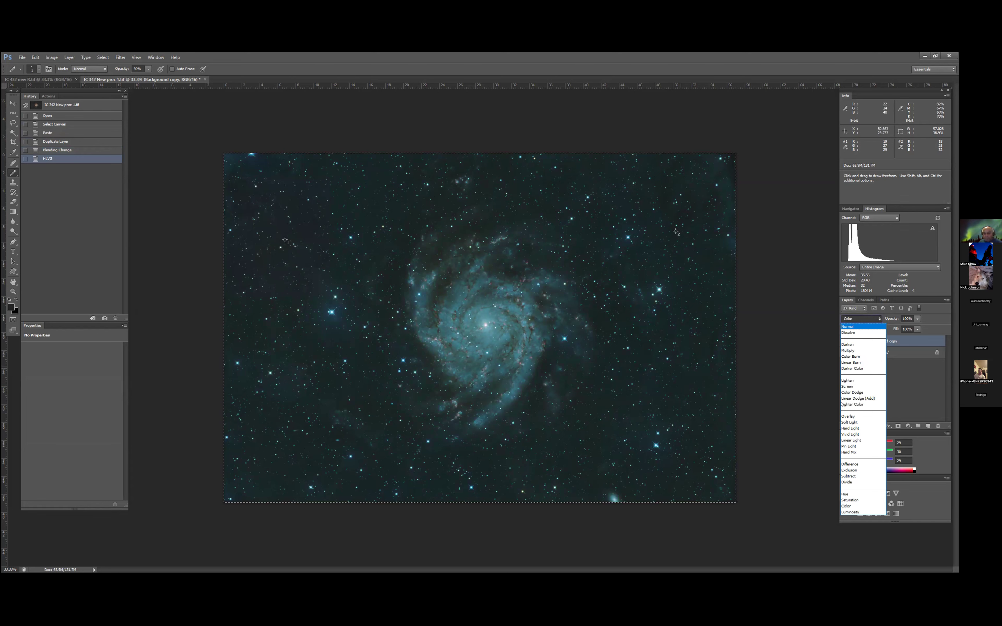
pyautogui.press('Down')
pyautogui.press('Down')
pyautogui.press('Down')
pyautogui.press('Down')
pyautogui.press('Escape')
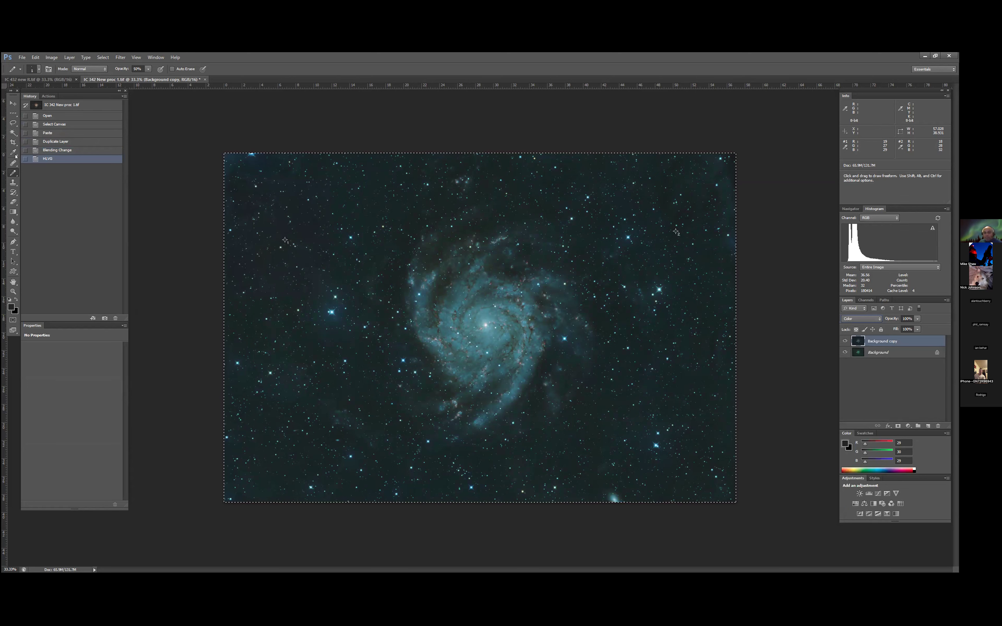
# - Place a third color sampler on the sky background near the first one and add a Levels adjustment layer
pyautogui.click(28, 159)
pyautogui.click(324, 238)
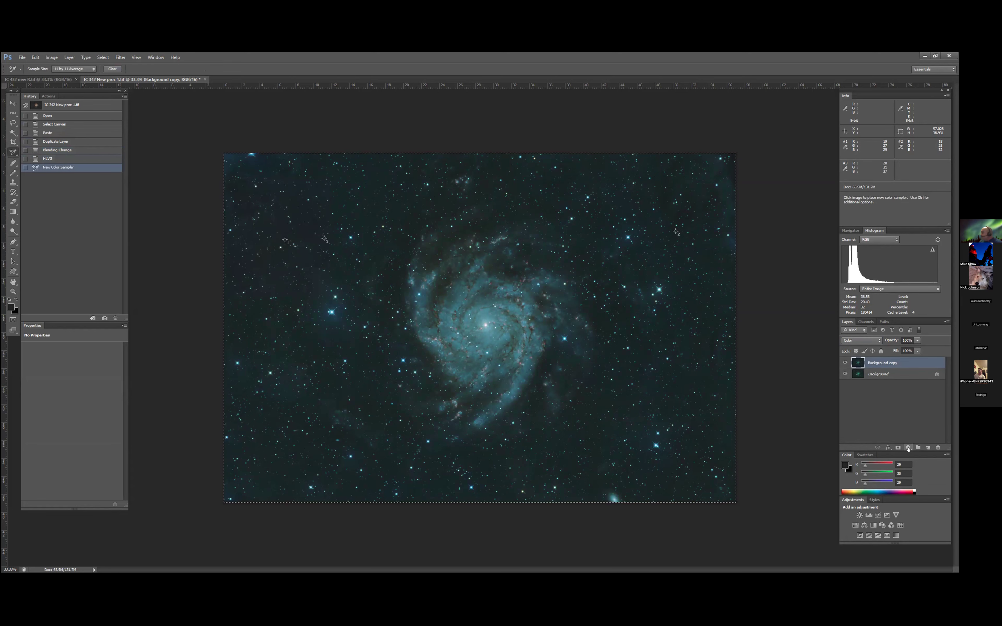
pyautogui.click(908, 448)
pyautogui.click(911, 325)
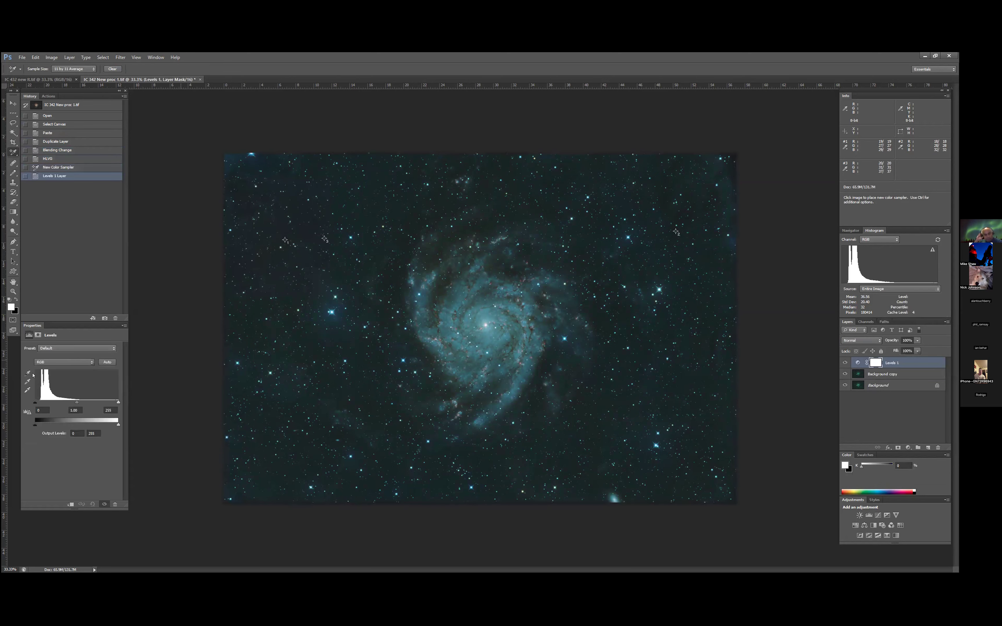
# - Neutralize the background color with the Levels gray point, trying several sky spots and finishing at the third color sampler
pyautogui.click(27, 381)
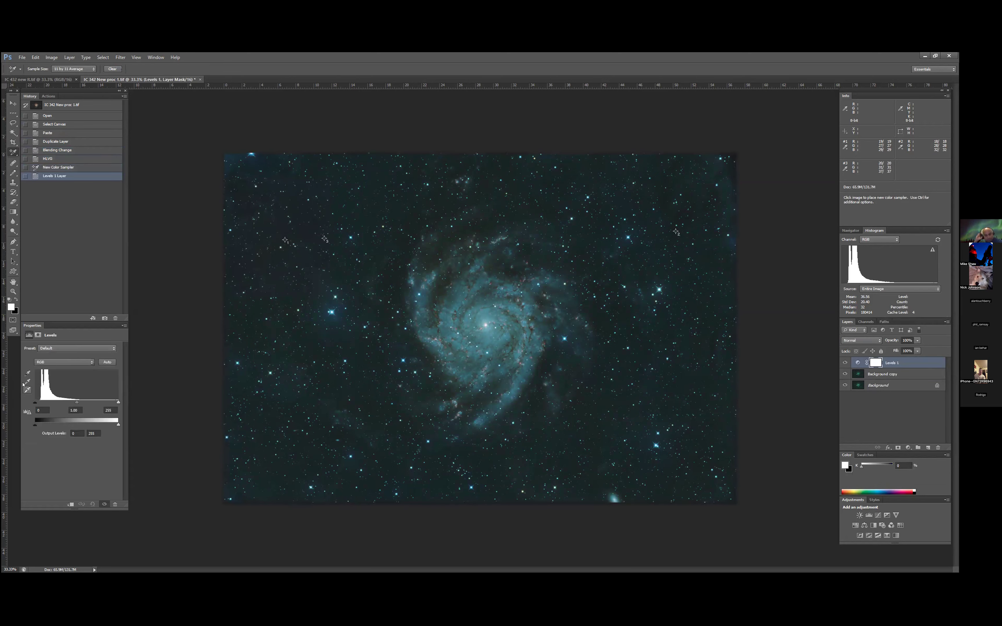
pyautogui.click(286, 239)
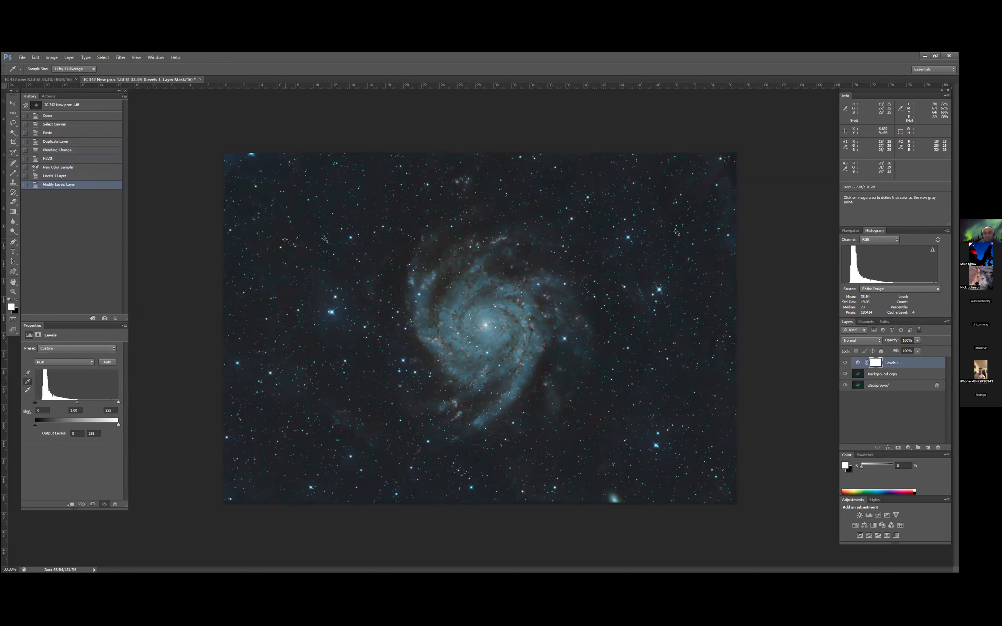
pyautogui.click(342, 289)
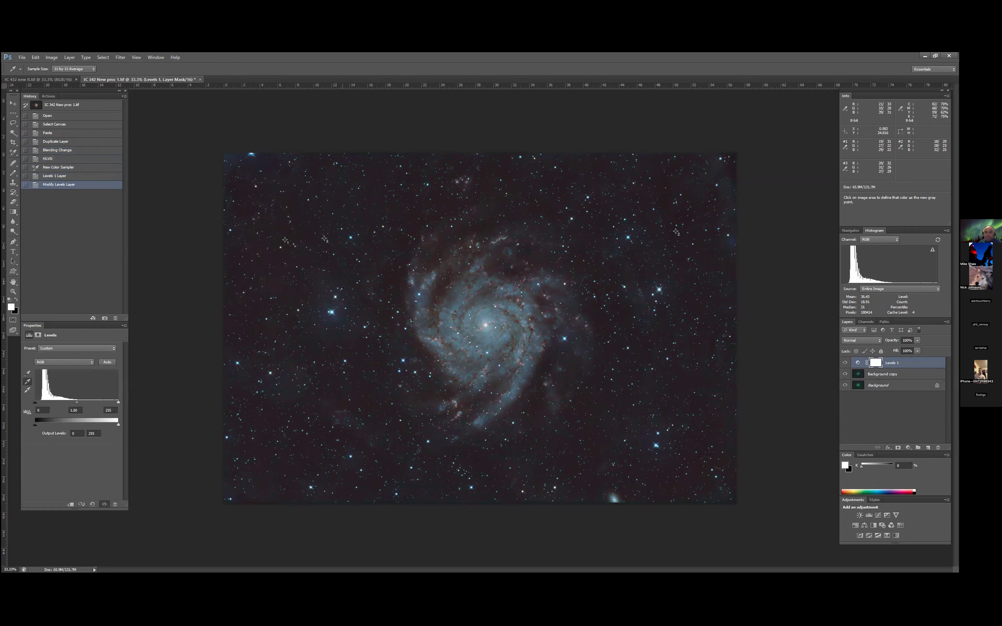
pyautogui.click(328, 238)
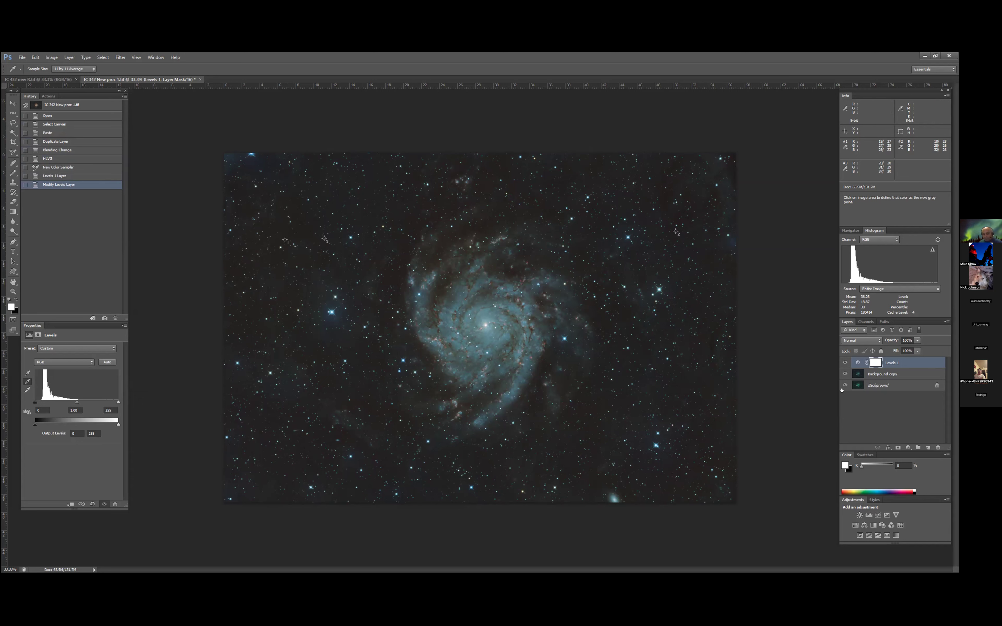
# - Merge the Levels 1 adjustment layer with the Background copy layer
pyautogui.keyDown('shift'); pyautogui.click(877, 369); pyautogui.keyUp('shift')
pyautogui.rightClick(875, 369)
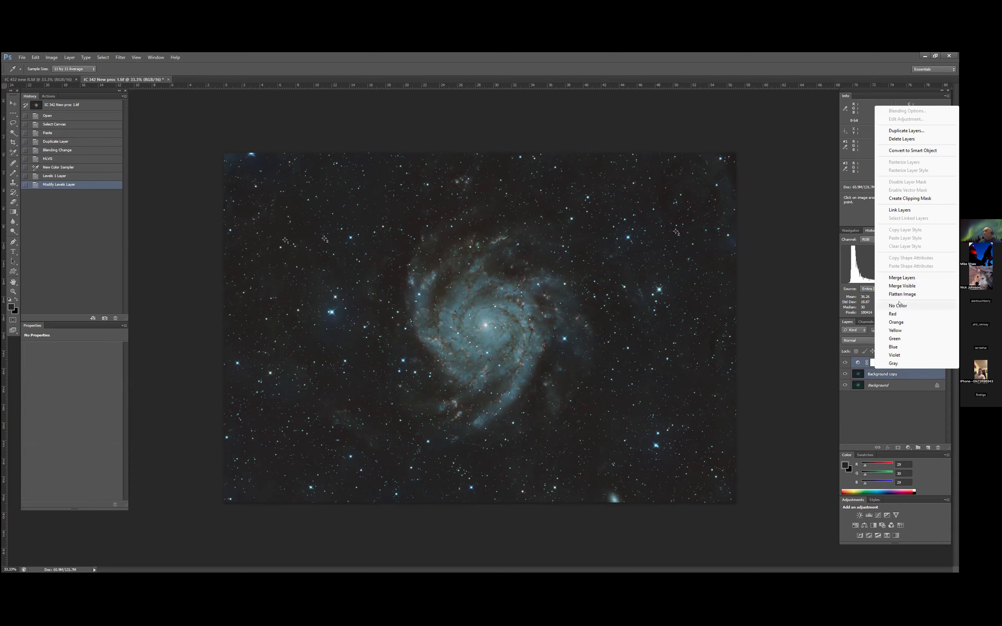
pyautogui.click(905, 277)
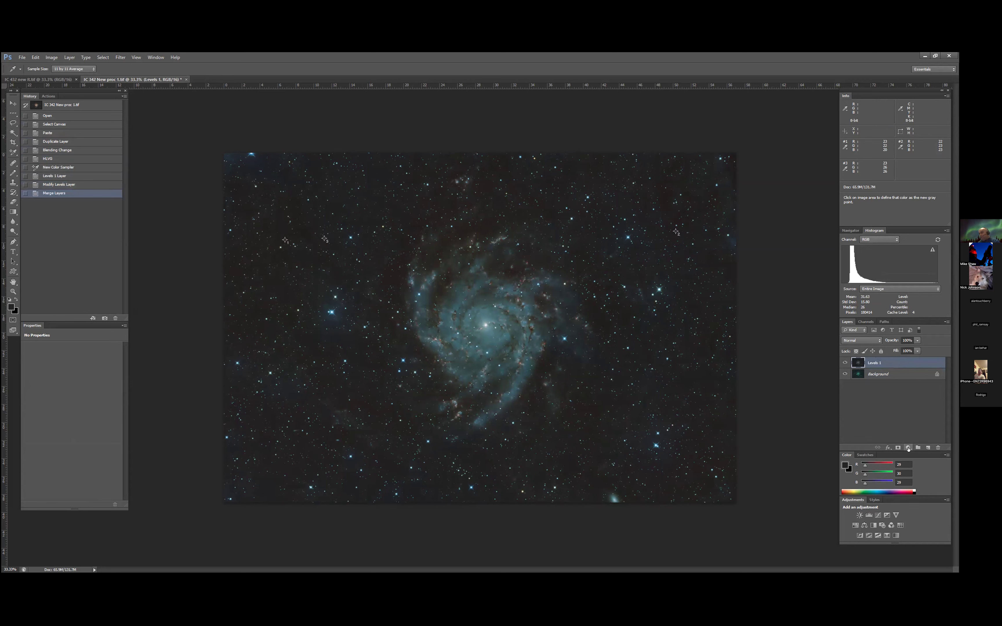
# - Add a Selective Color adjustment layer and set its Cyans to Cyan -100%, Magenta -16% and Yellow +38%
pyautogui.click(908, 448)
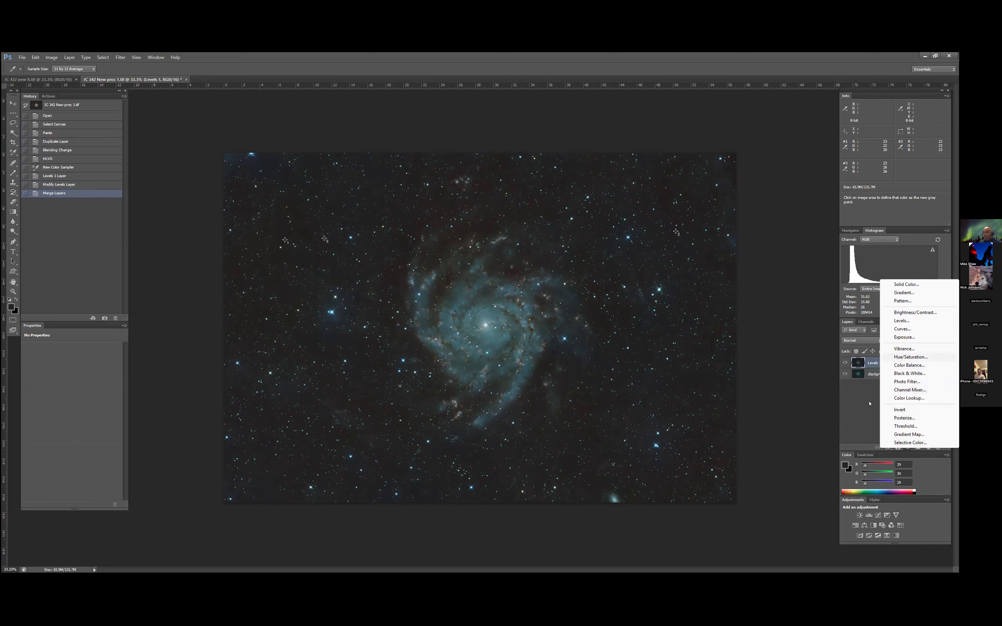
pyautogui.click(910, 442)
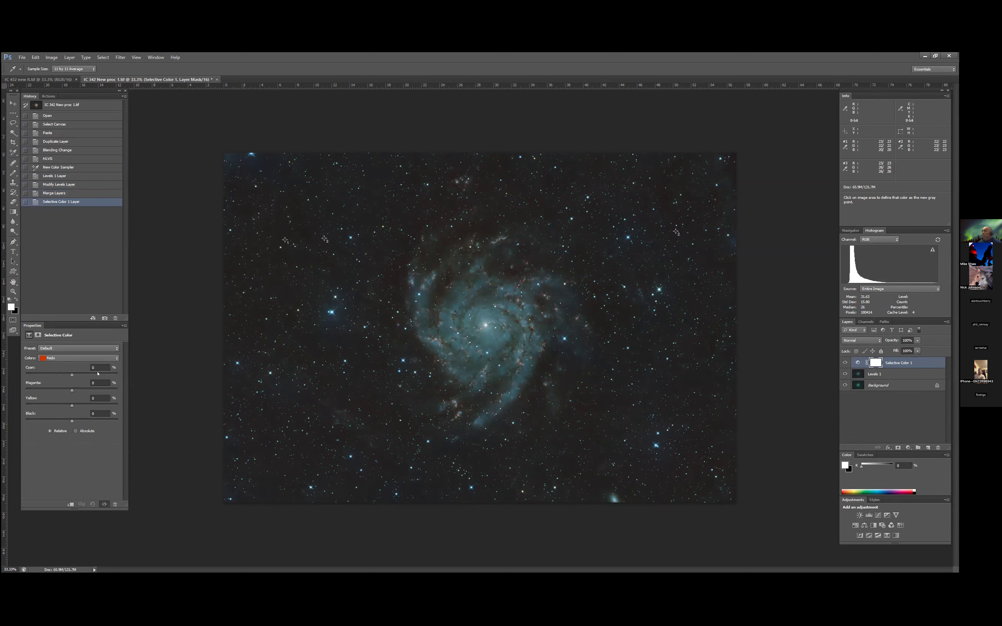
pyautogui.click(115, 360)
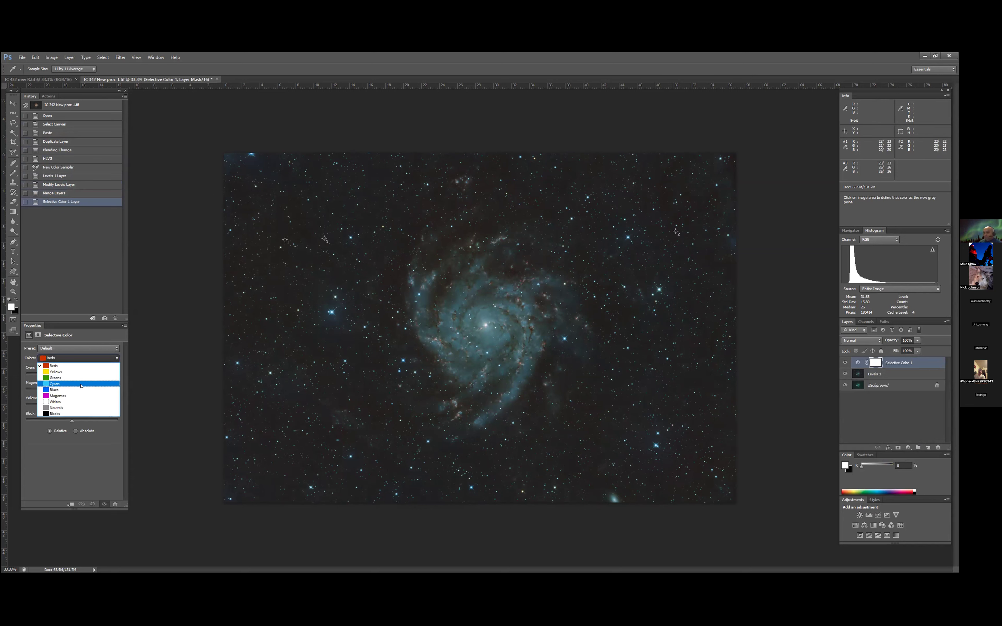
pyautogui.click(82, 385)
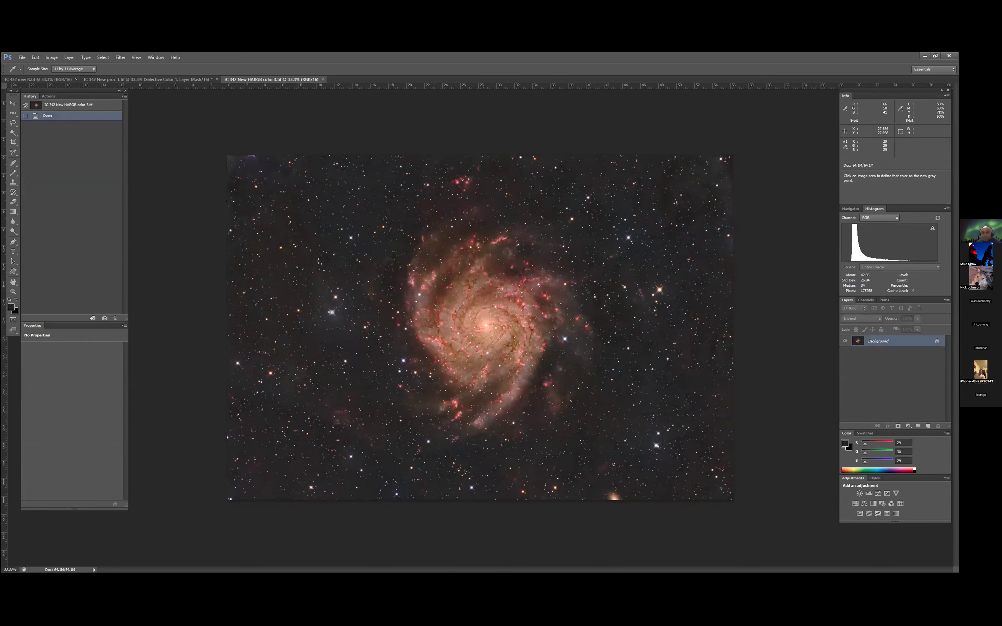
pyautogui.click(174, 81)
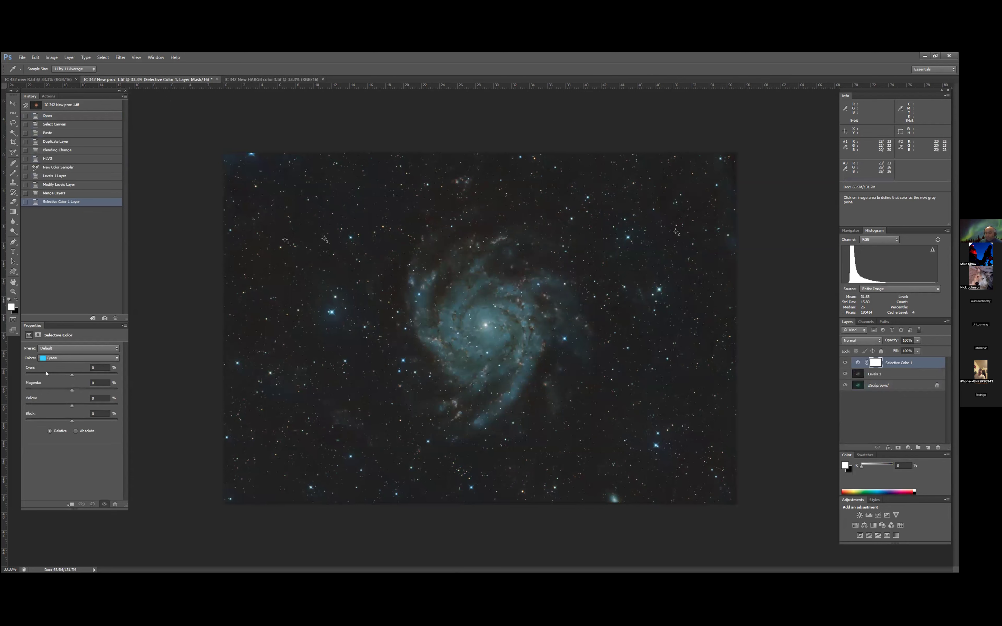
pyautogui.moveTo(39, 374); pyautogui.dragTo(75, 393)
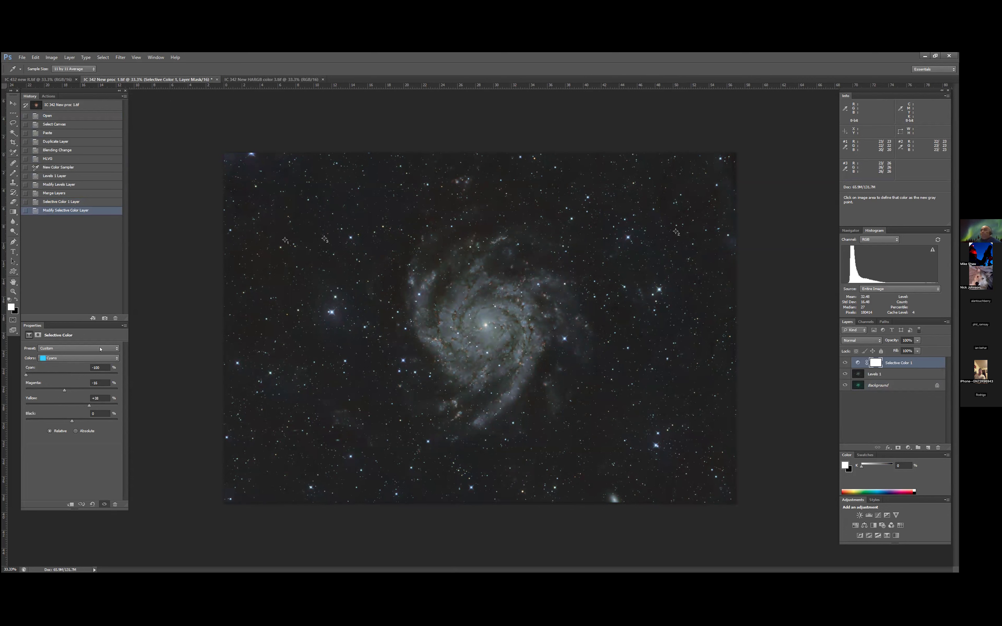
# - Adjust the Greens range of the Selective Color layer, trying Magenta at +32%
pyautogui.click(111, 360)
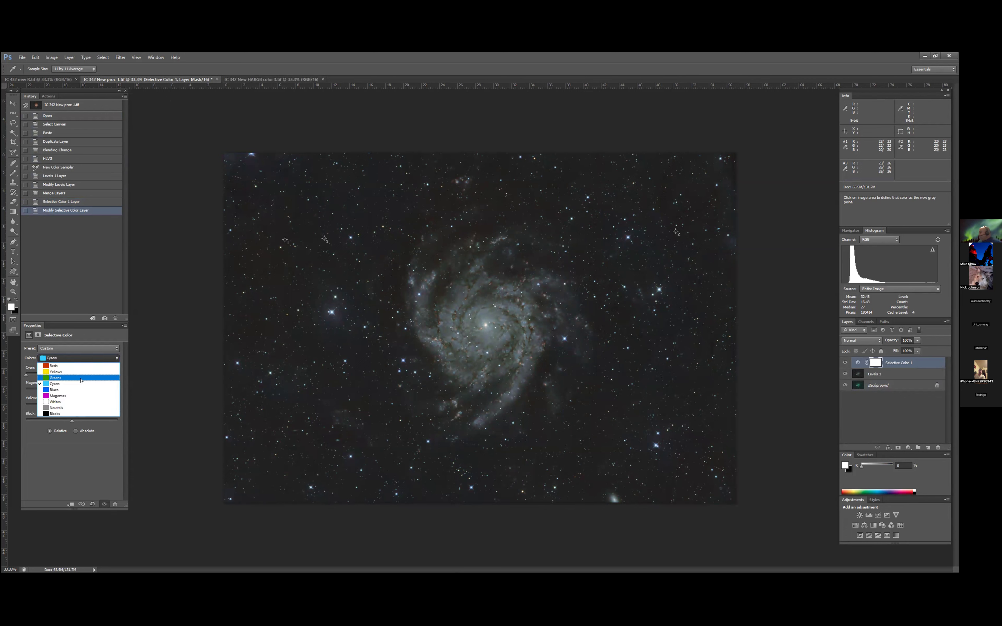
pyautogui.click(62, 371)
pyautogui.moveTo(82, 391); pyautogui.dragTo(86, 390)
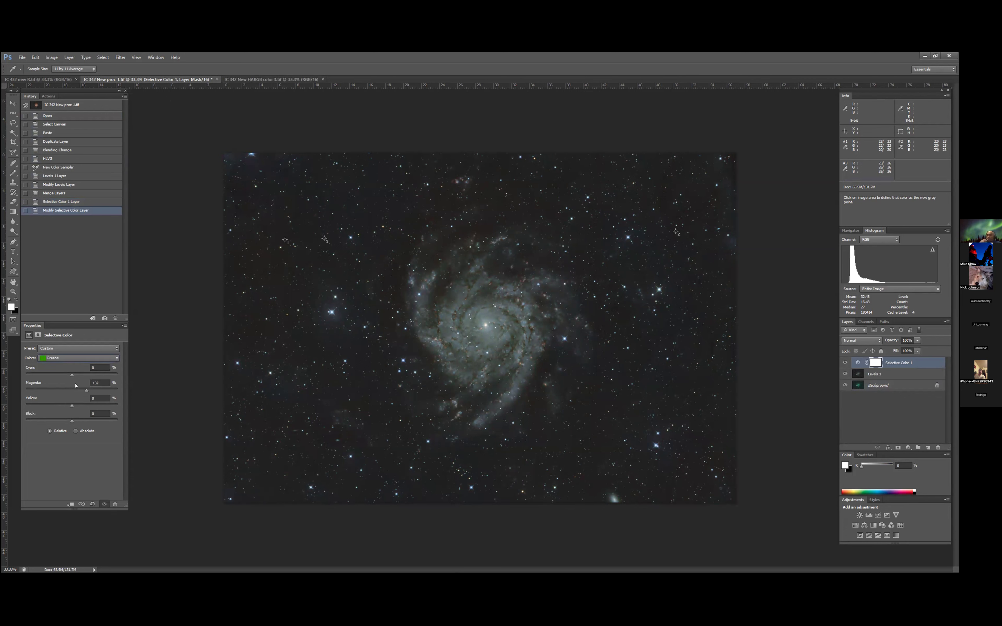
pyautogui.click(55, 379)
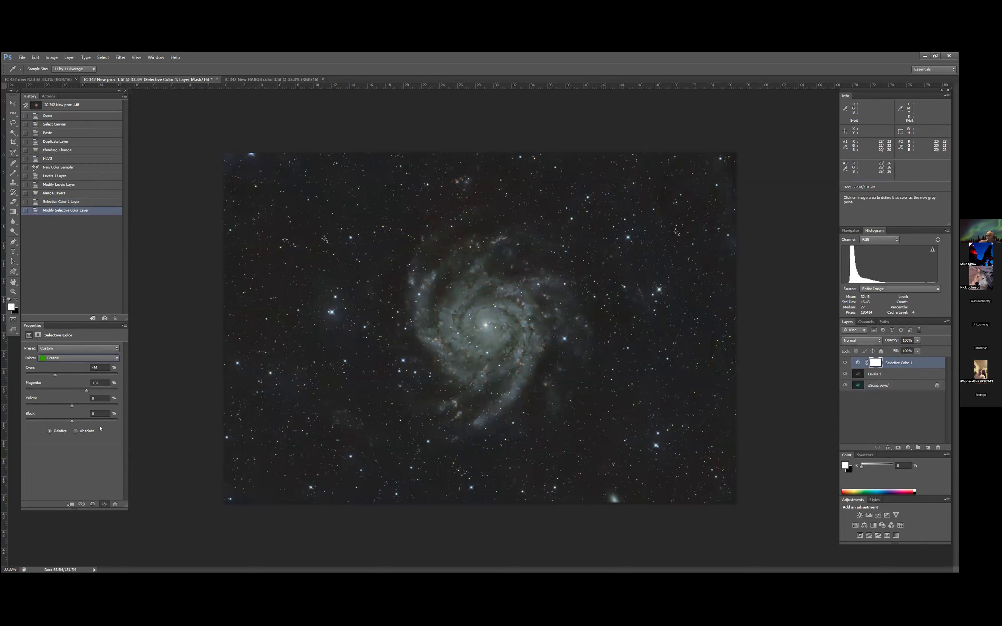
# - Set the Blues to Cyan -43% and Magenta -51% with reduced Yellow, and the Reds to Cyan +46%, Magenta +90% and Yellow -100%
pyautogui.click(113, 358)
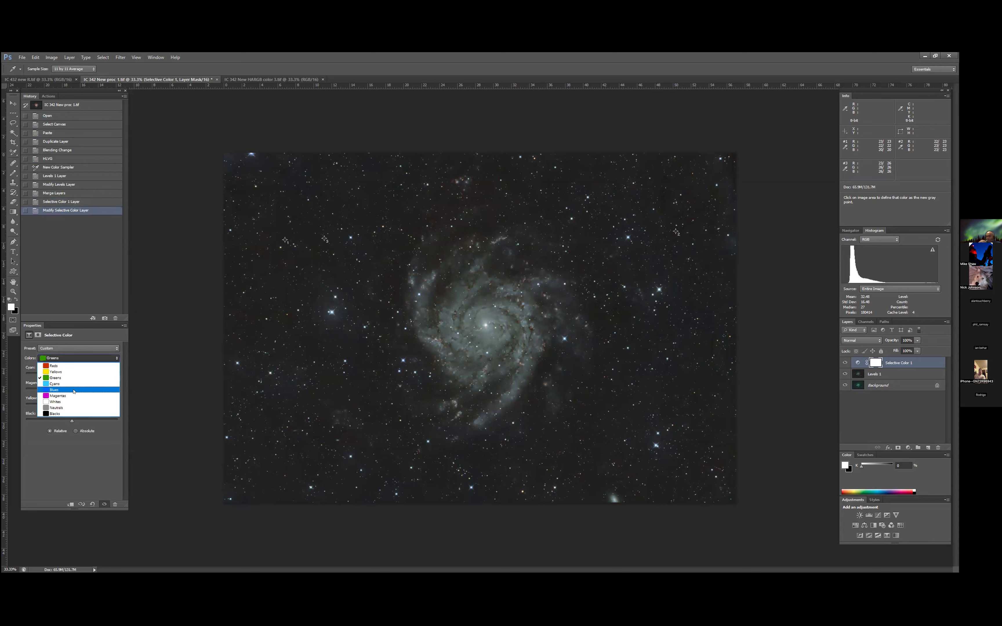
pyautogui.click(73, 391)
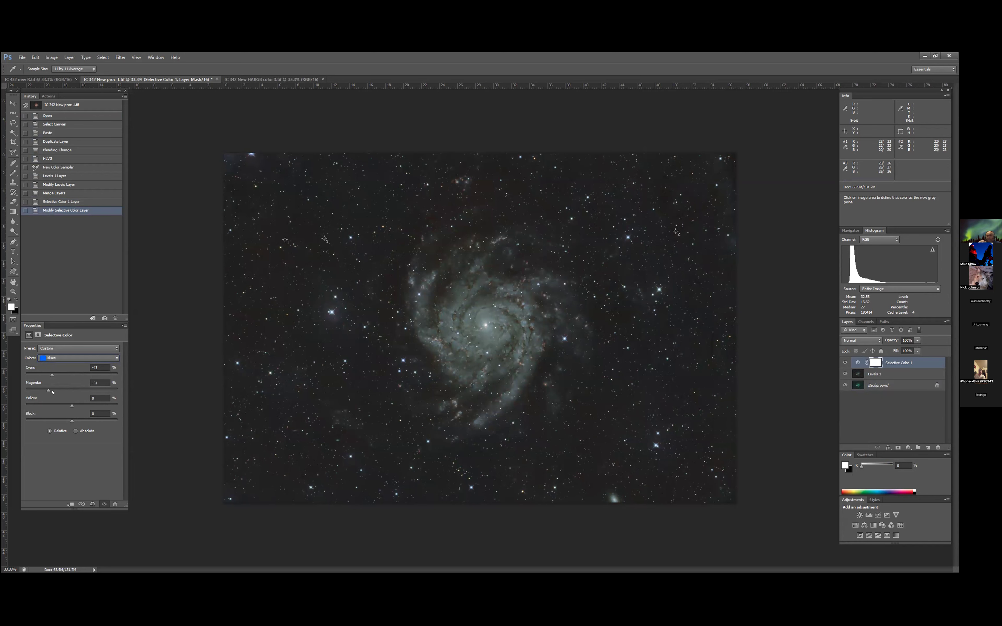
pyautogui.moveTo(70, 404); pyautogui.dragTo(65, 404)
pyautogui.click(116, 359)
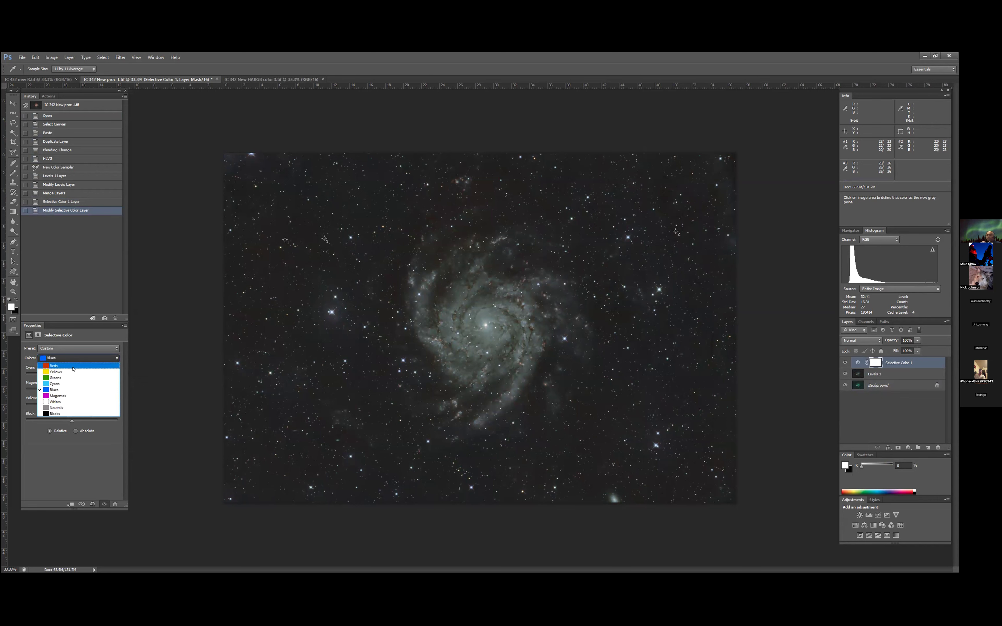
pyautogui.click(74, 366)
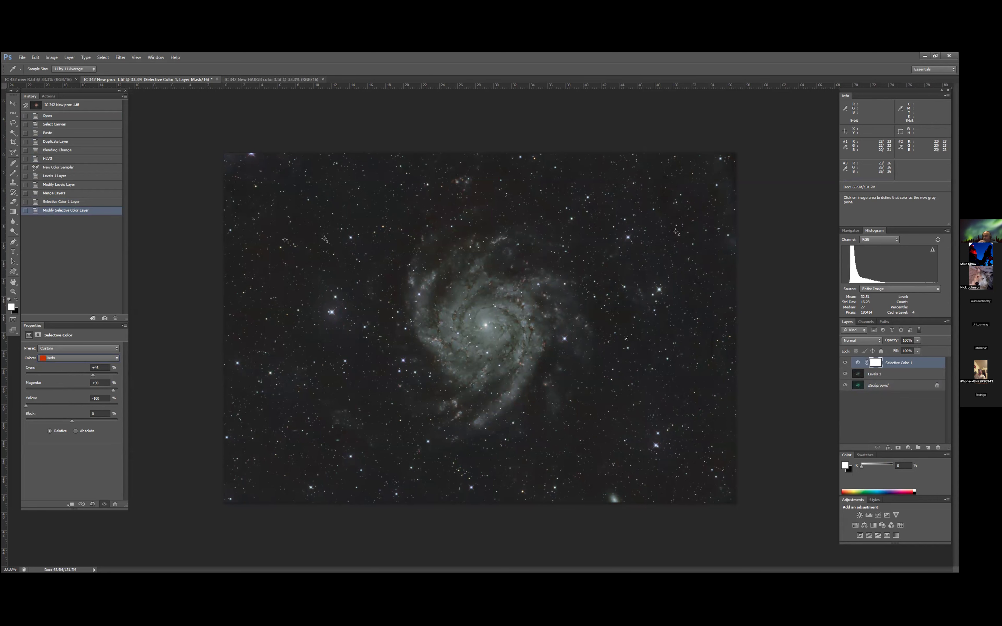
# - Compare the color-corrected galaxy with the IC 342 New HARGB color 3.tif image
pyautogui.click(276, 79)
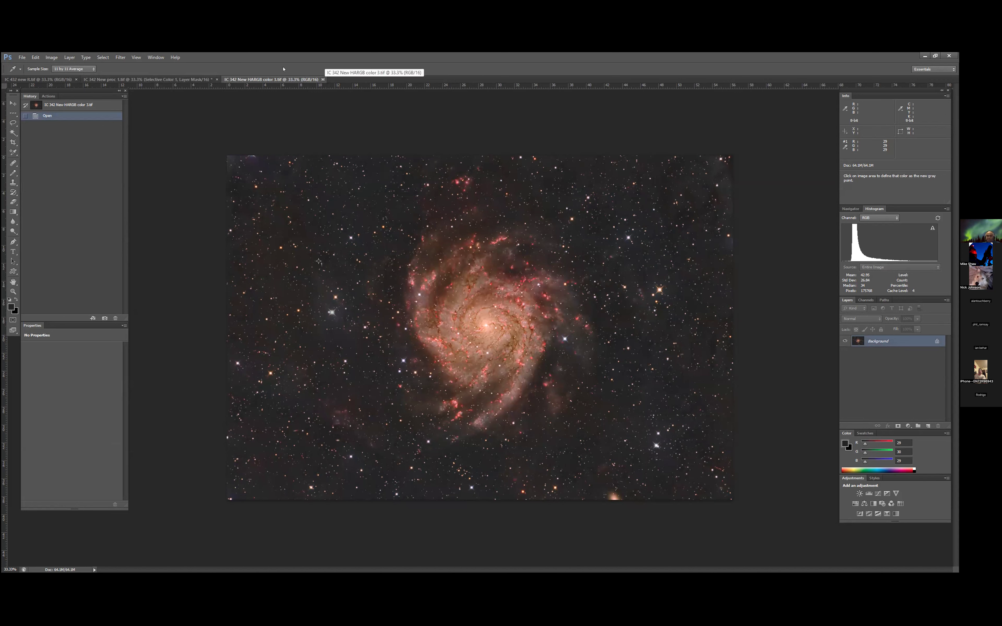
pyautogui.click(196, 81)
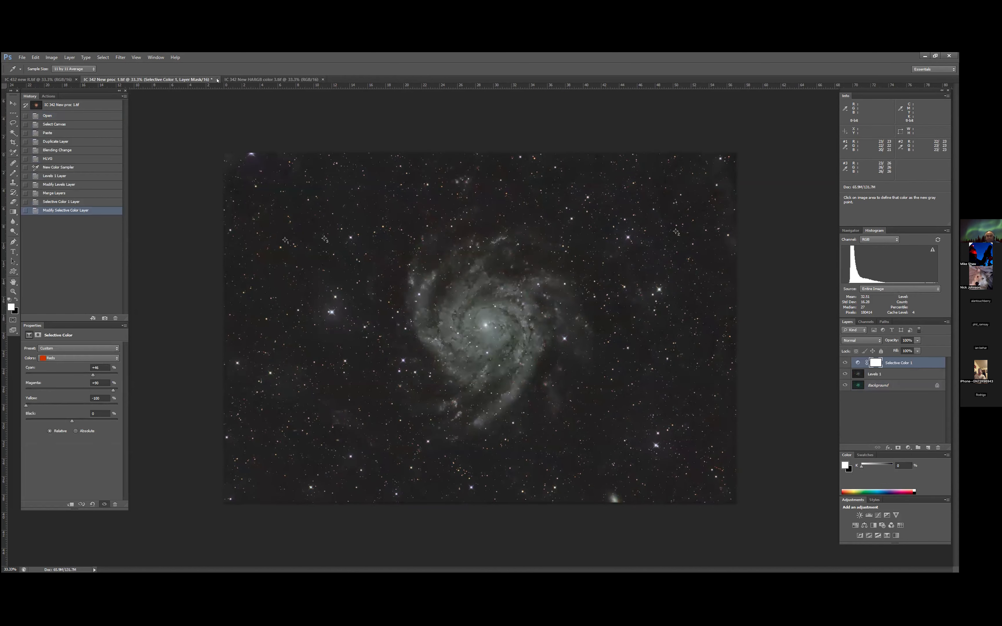
# - Close IC 342 New proc 1.tif without saving its changes and switch to the grayscale IC 432 new R.tif
pyautogui.click(216, 79)
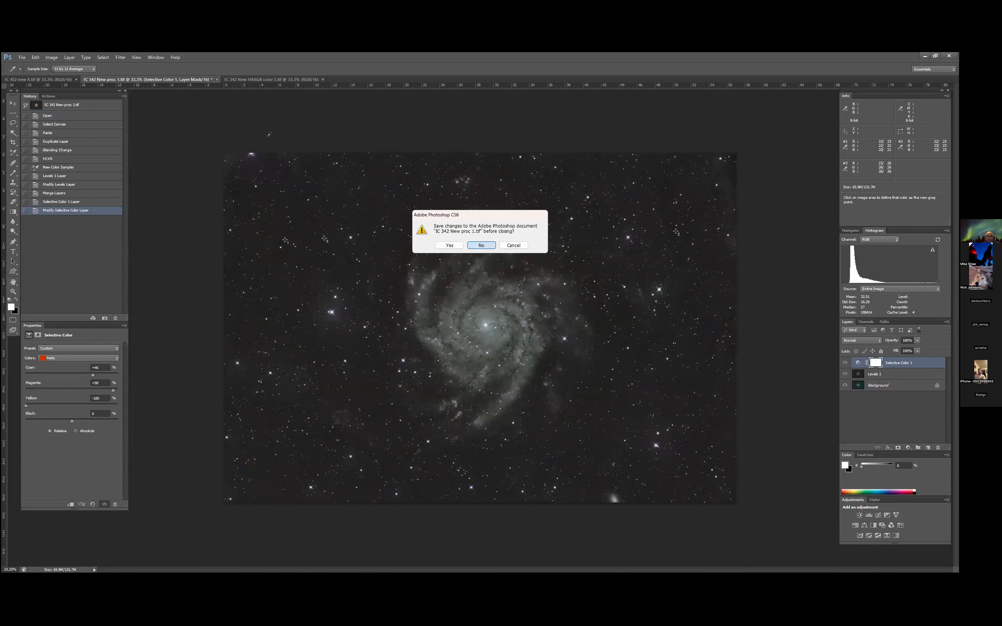
pyautogui.click(481, 245)
pyautogui.click(34, 80)
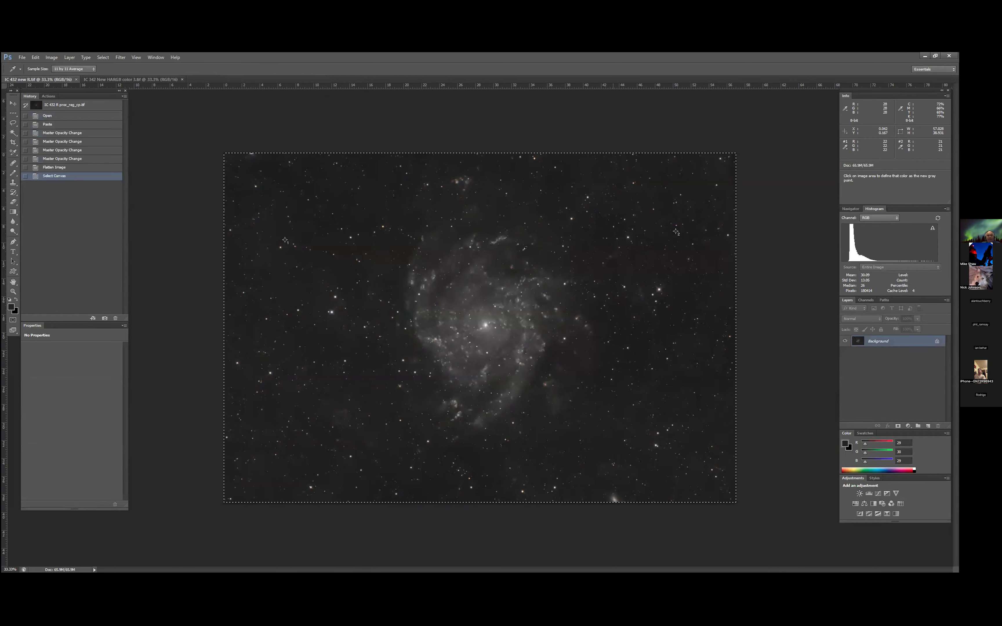
# - Compare the grayscale IC 432 new R.tif with the IC 342 New HARGB color 3.tif image
pyautogui.click(157, 80)
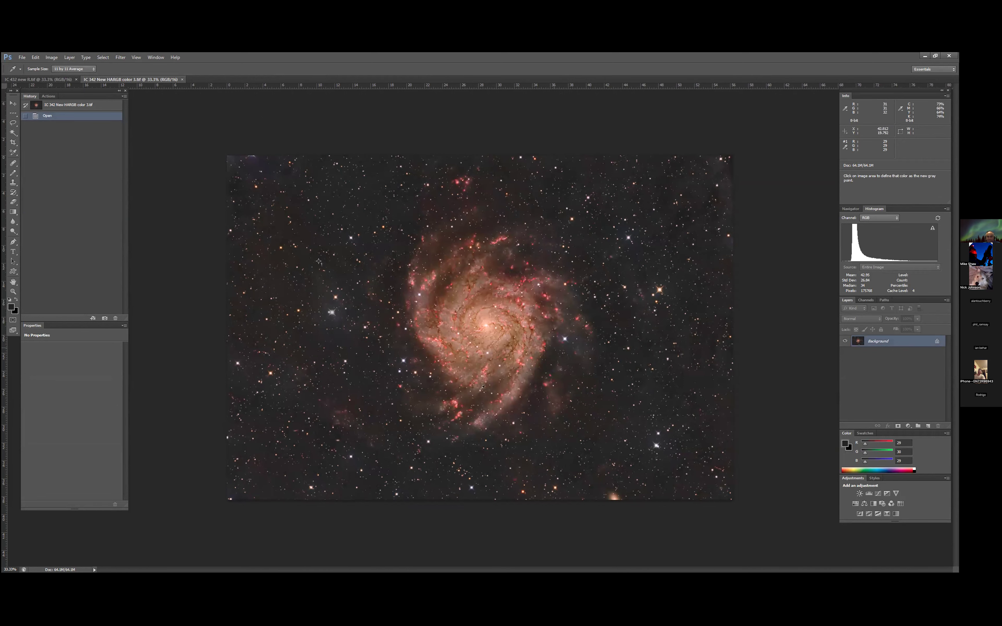
pyautogui.click(40, 79)
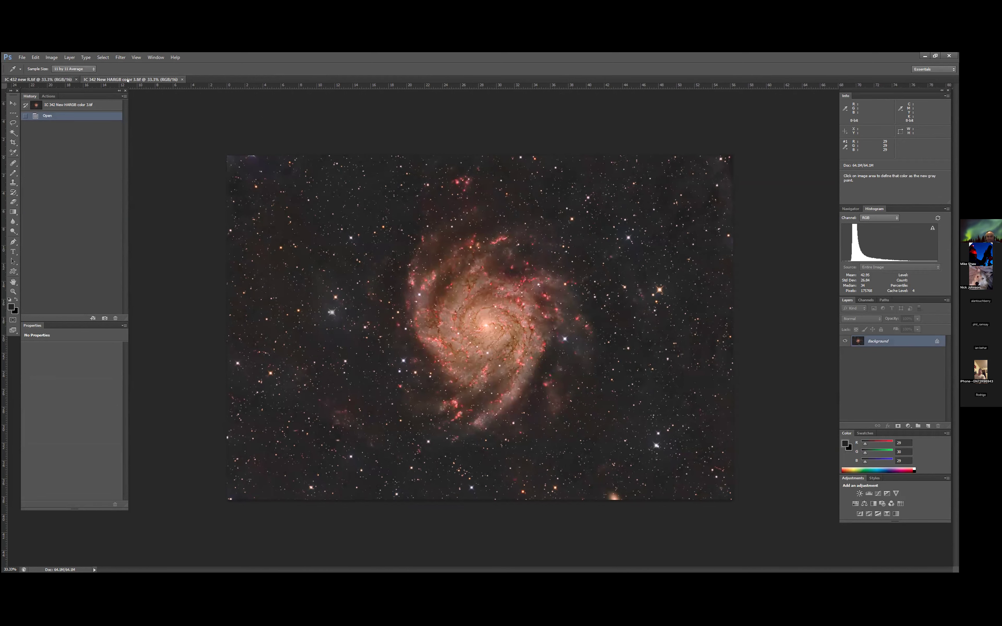
pyautogui.click(127, 79)
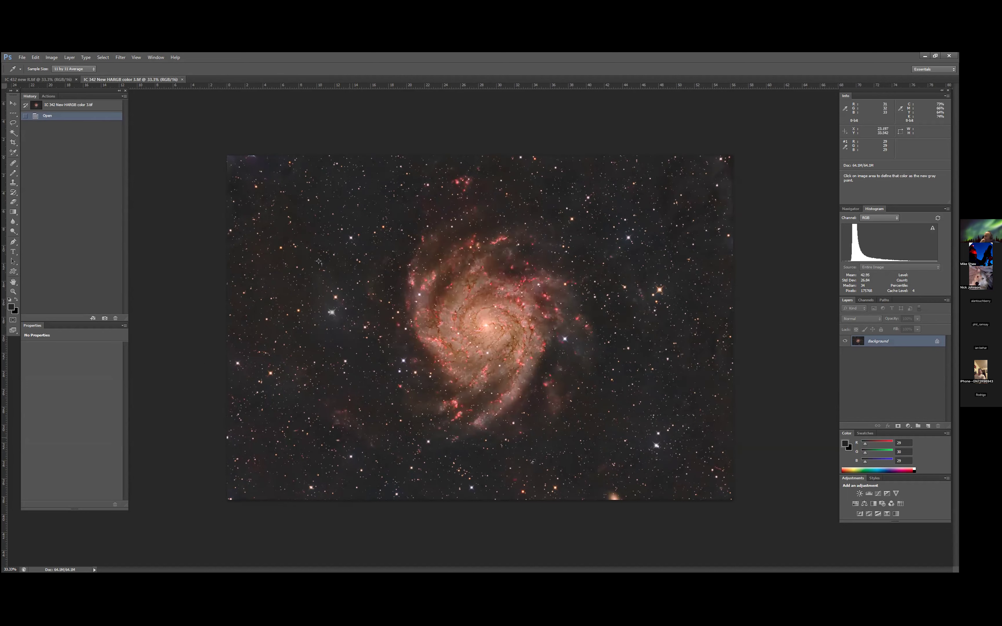
pyautogui.click(236, 368)
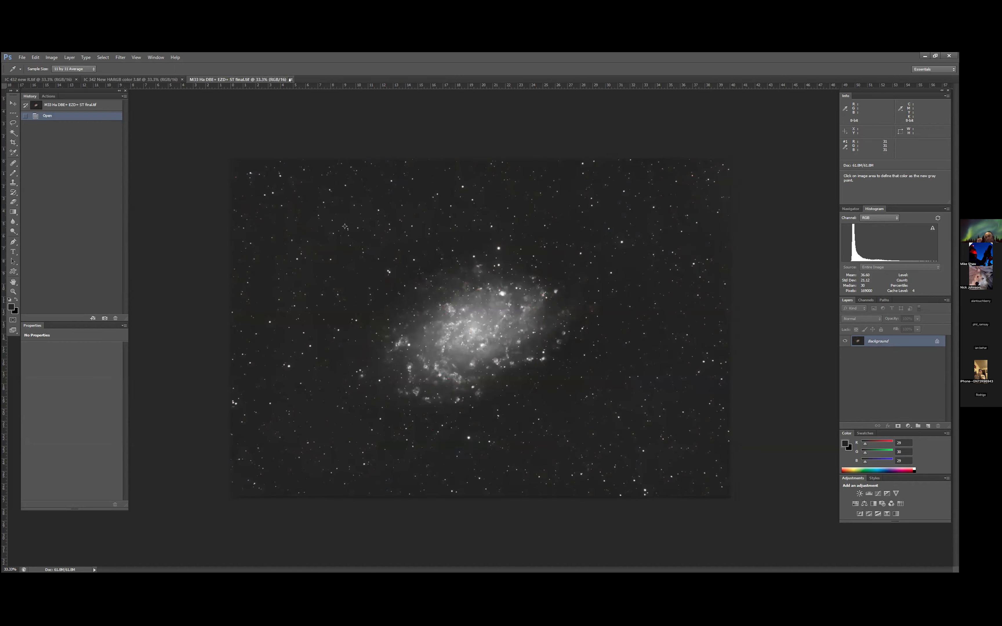
# - Close the M33 Ha DBE+ EZD+ ST final.tif, IC 342 New HARGB color 3.tif and IC 432 new R.tif images
pyautogui.click(291, 80)
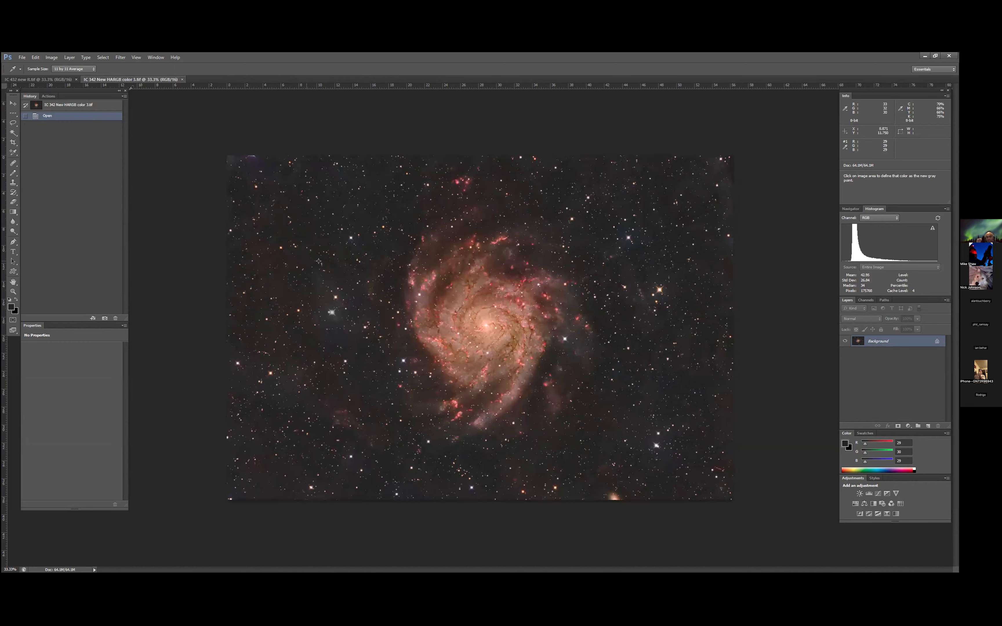
pyautogui.click(51, 79)
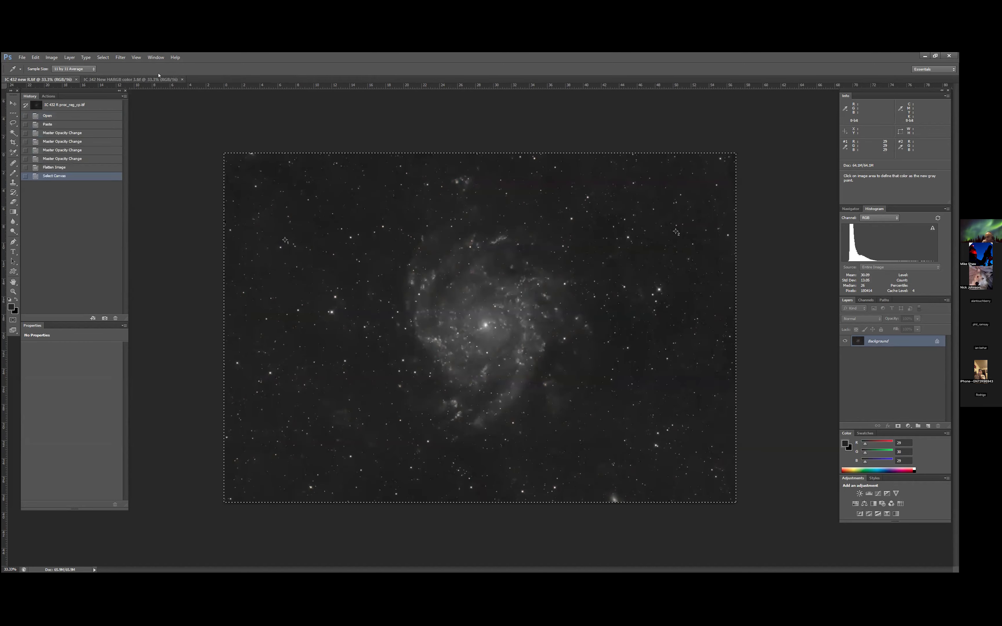
pyautogui.click(182, 79)
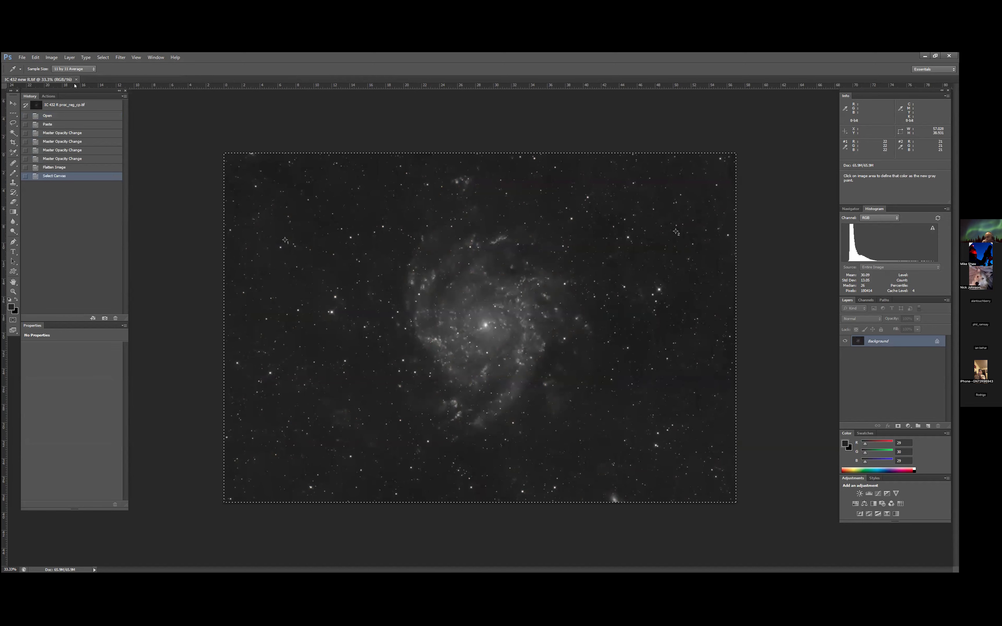
pyautogui.click(77, 79)
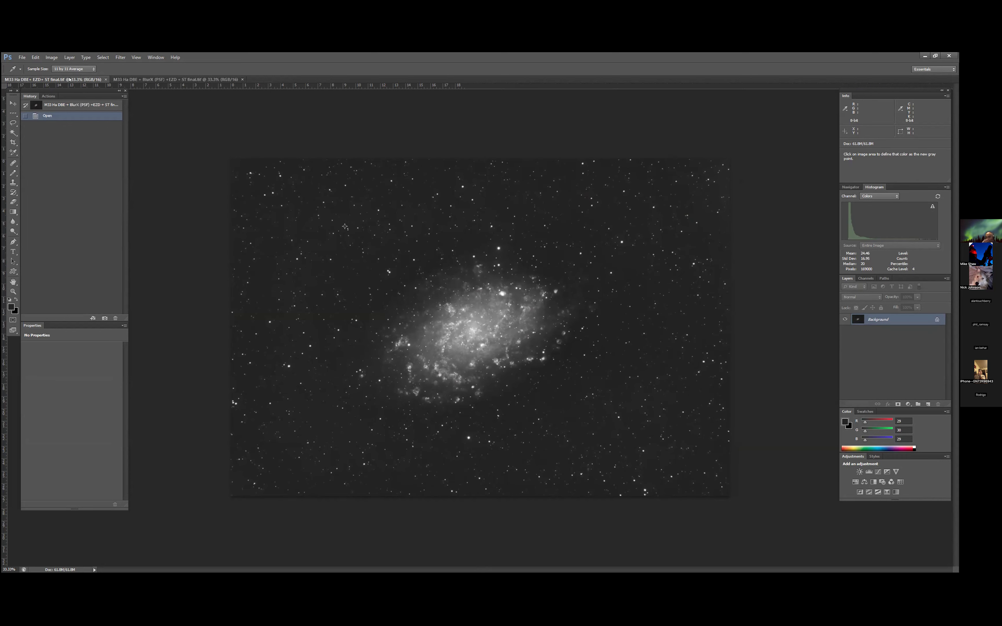
# - Compare the two M33 Ha images, with and without BlurX (PSF), and close the BlurX version
pyautogui.hotkey('ctrl', 'Tab')
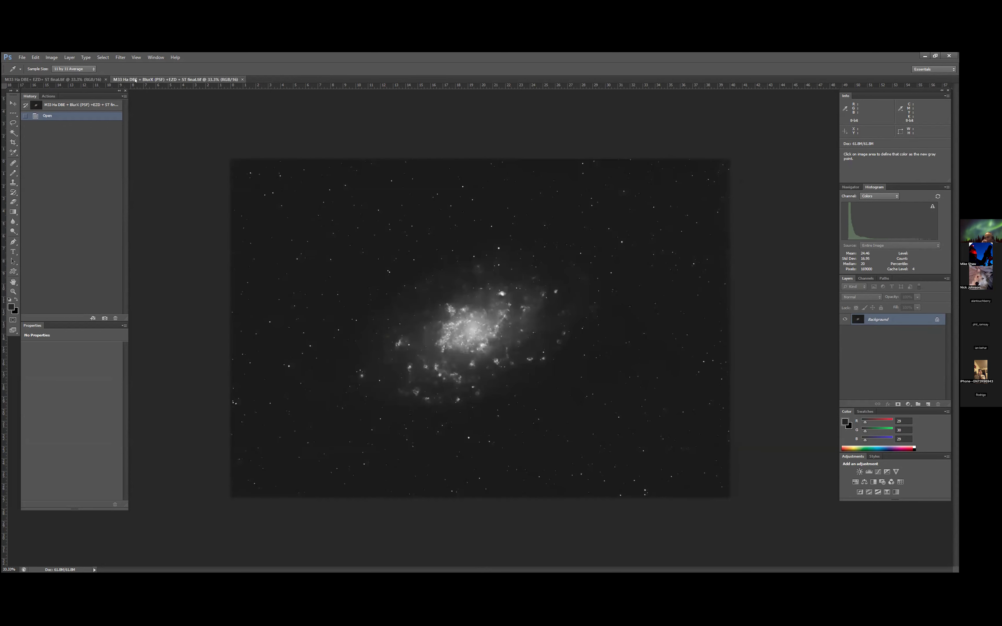
pyautogui.click(88, 79)
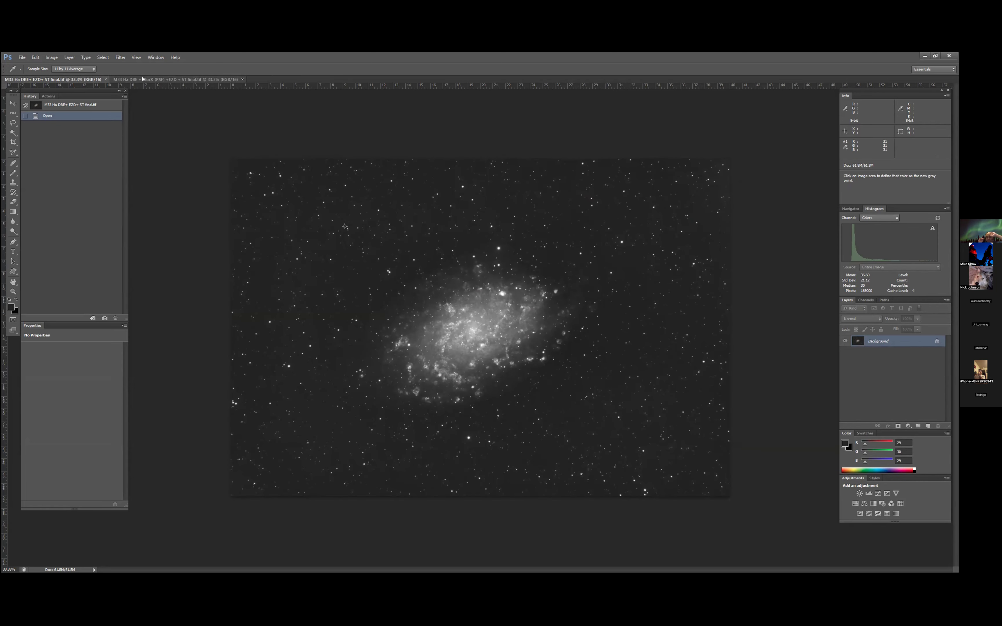
pyautogui.click(158, 79)
pyautogui.click(244, 79)
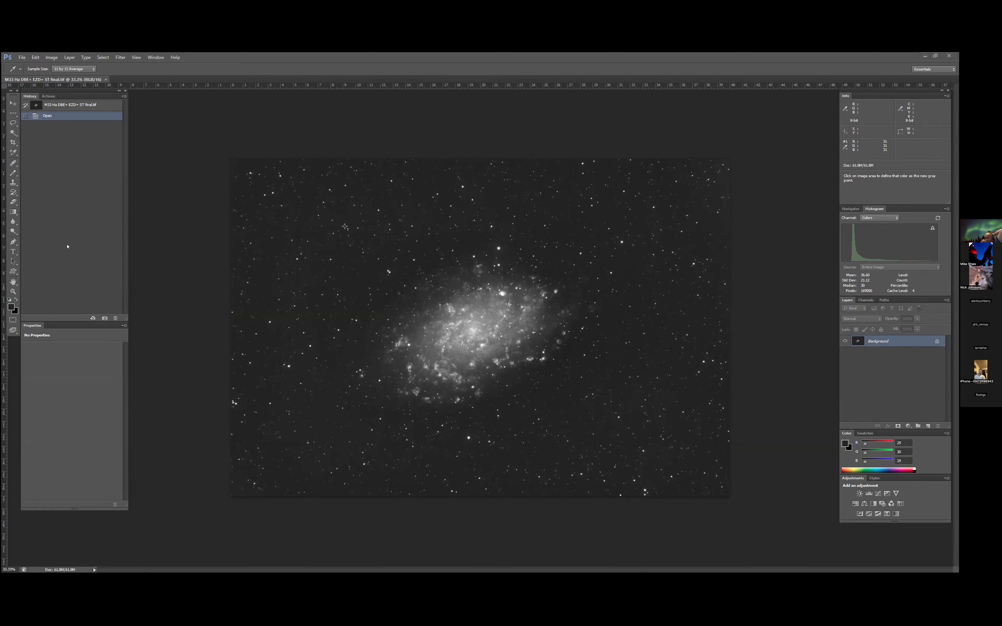
# - Close M33 Ha DBE+ EZD+ ST final.tif, keeping Elphan trunk proc final.tif open
pyautogui.click(317, 179)
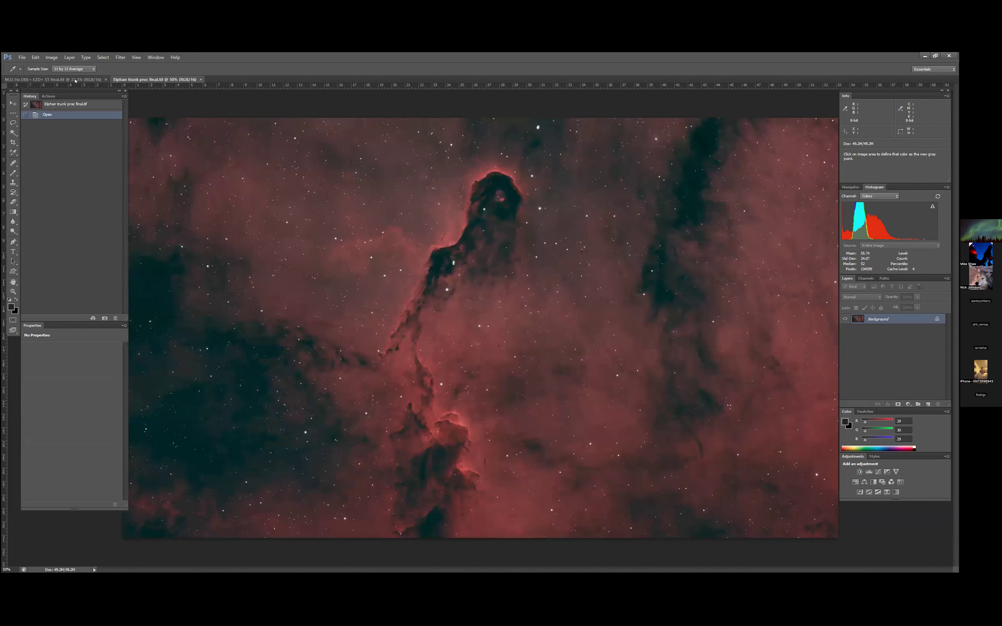
pyautogui.click(102, 80)
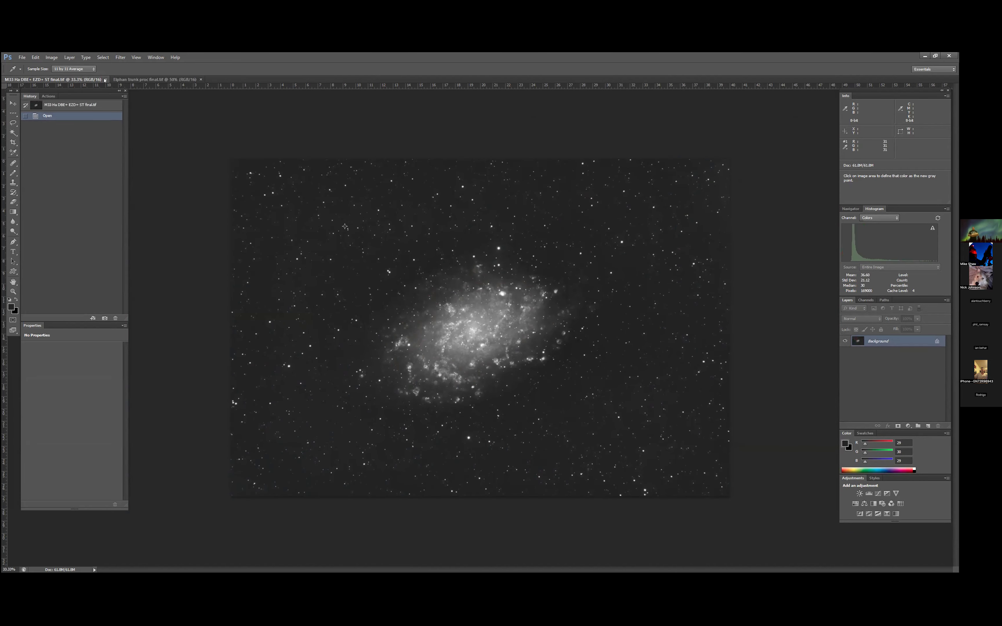
pyautogui.click(105, 79)
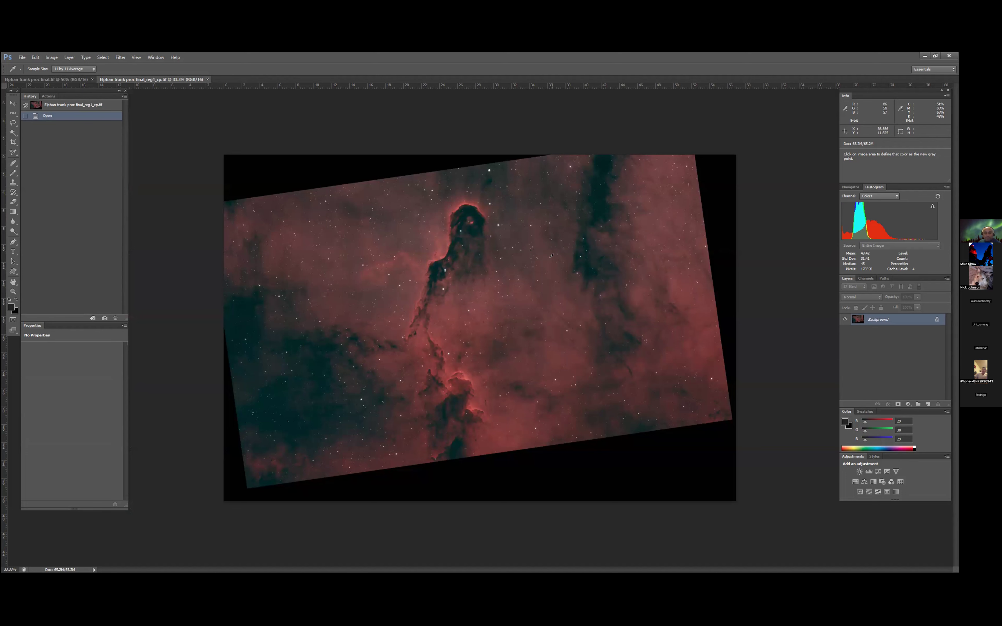
# - Compare Elphan trunk proc final.tif with its registered _reg1_cp version and close the unregistered image
pyautogui.click(80, 80)
pyautogui.click(116, 79)
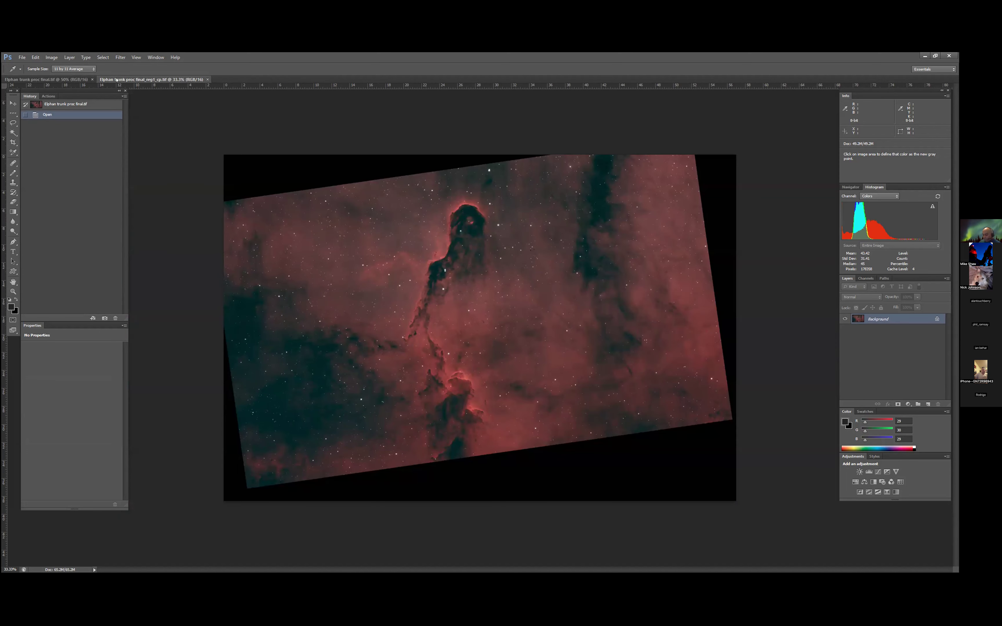
pyautogui.click(84, 80)
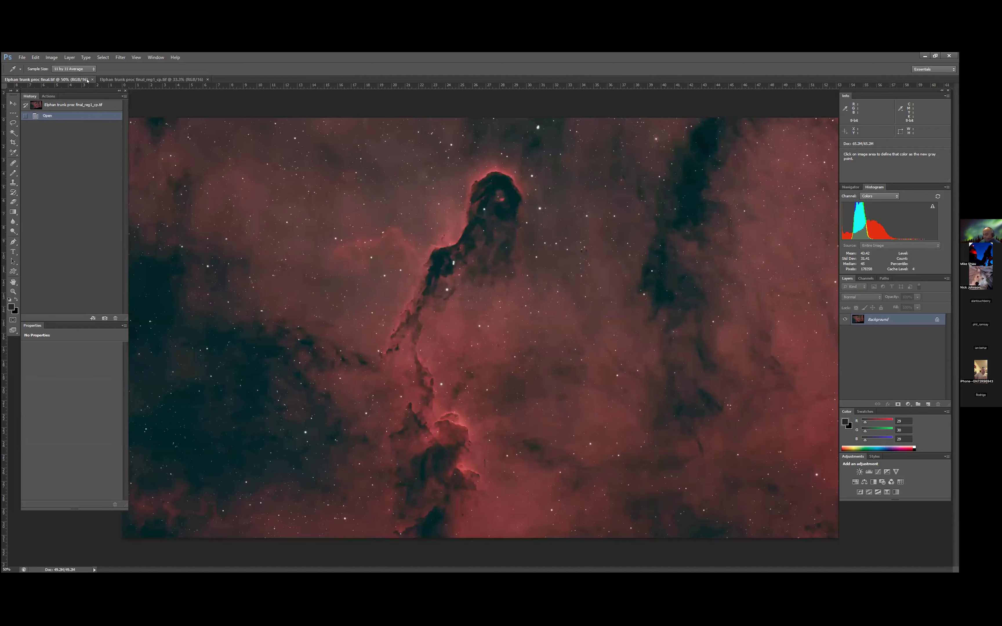
pyautogui.click(93, 79)
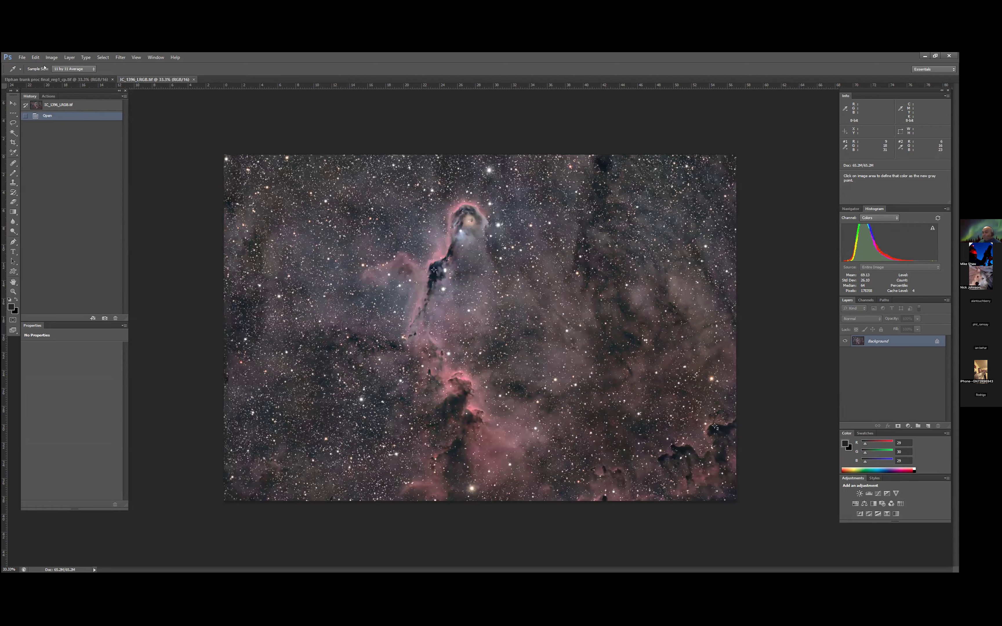
# - Compare the nebula framing and detail in Elphan trunk proc final_reg1_cp.tif and IC_1396_LRGB.tif
pyautogui.click(74, 80)
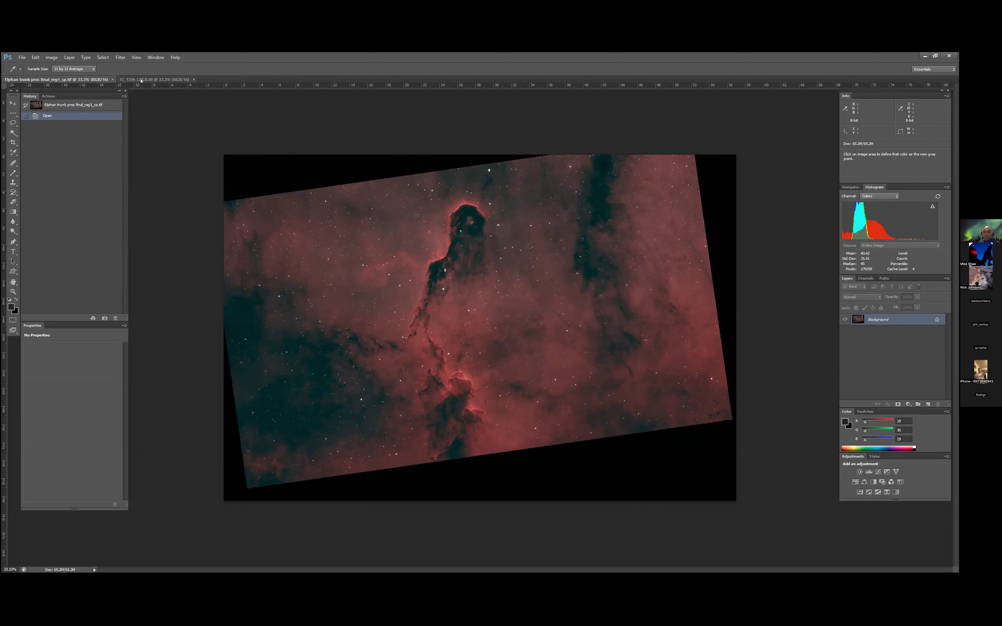
pyautogui.click(141, 81)
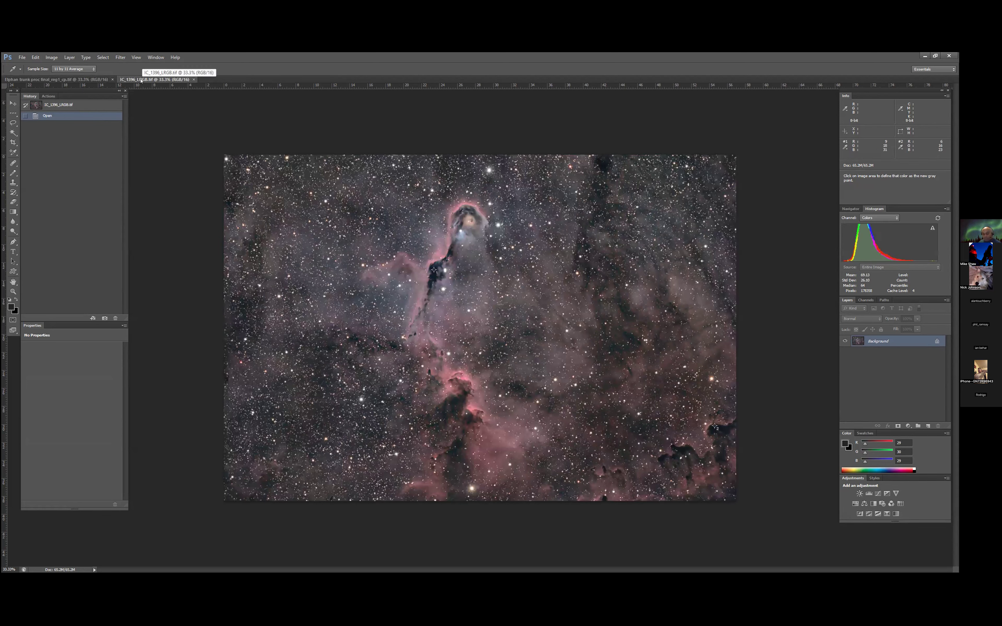
pyautogui.click(92, 80)
pyautogui.click(170, 80)
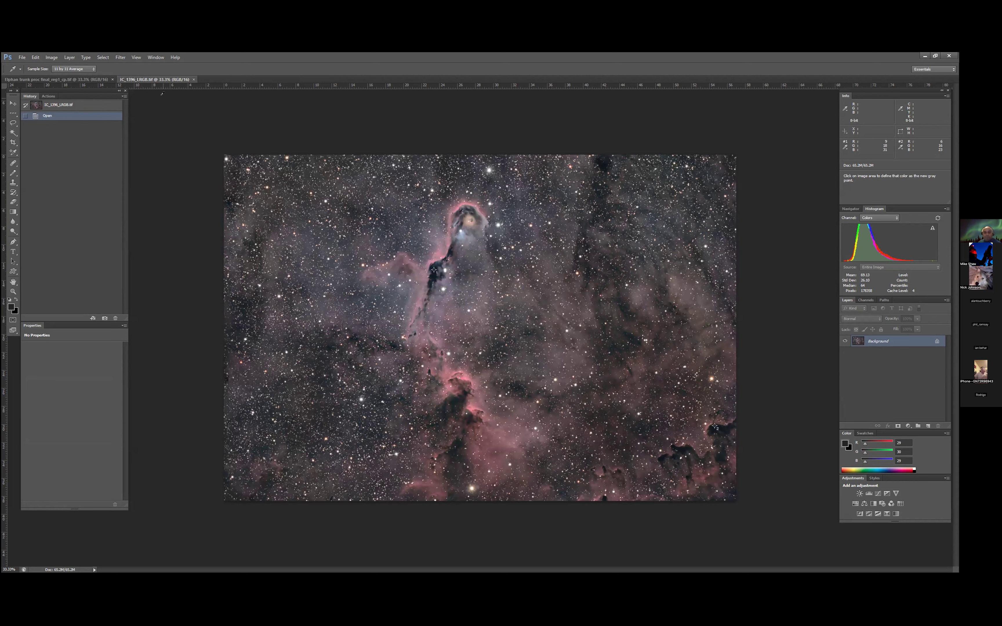
pyautogui.click(100, 80)
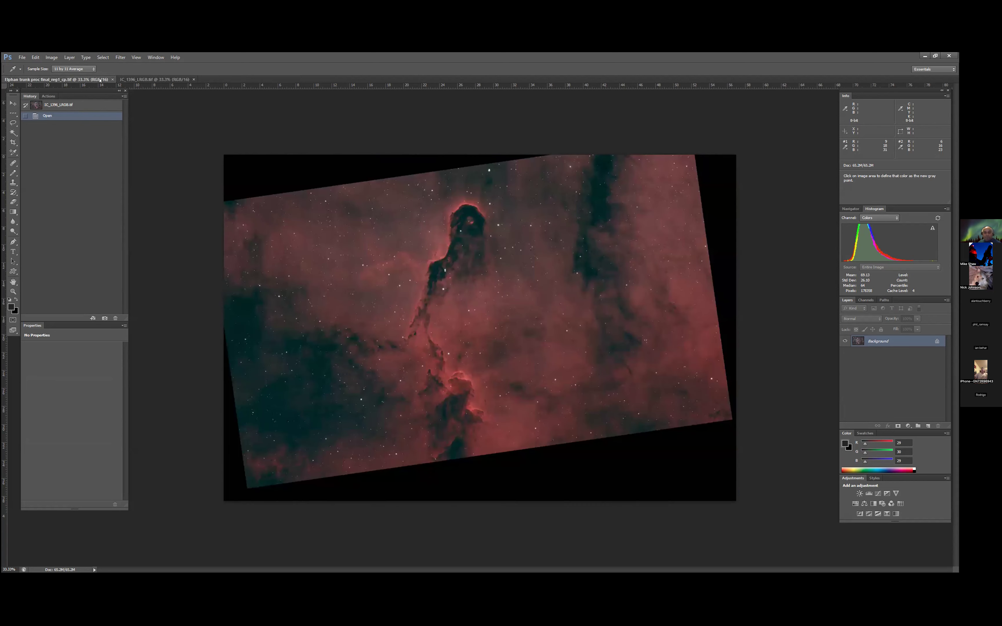
pyautogui.click(141, 80)
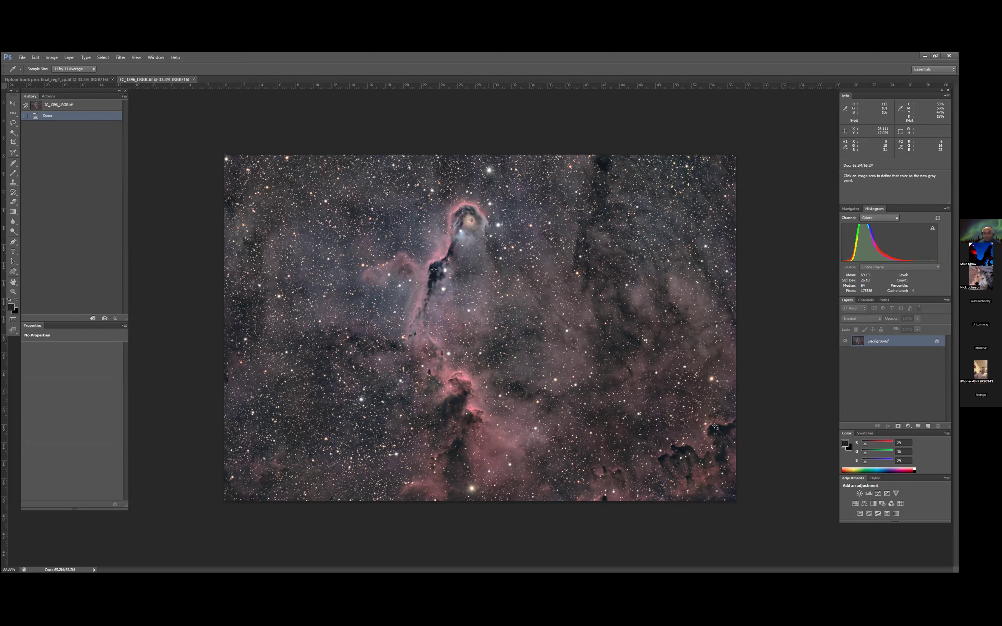
pyautogui.hotkey('ctrl', 'Tab')
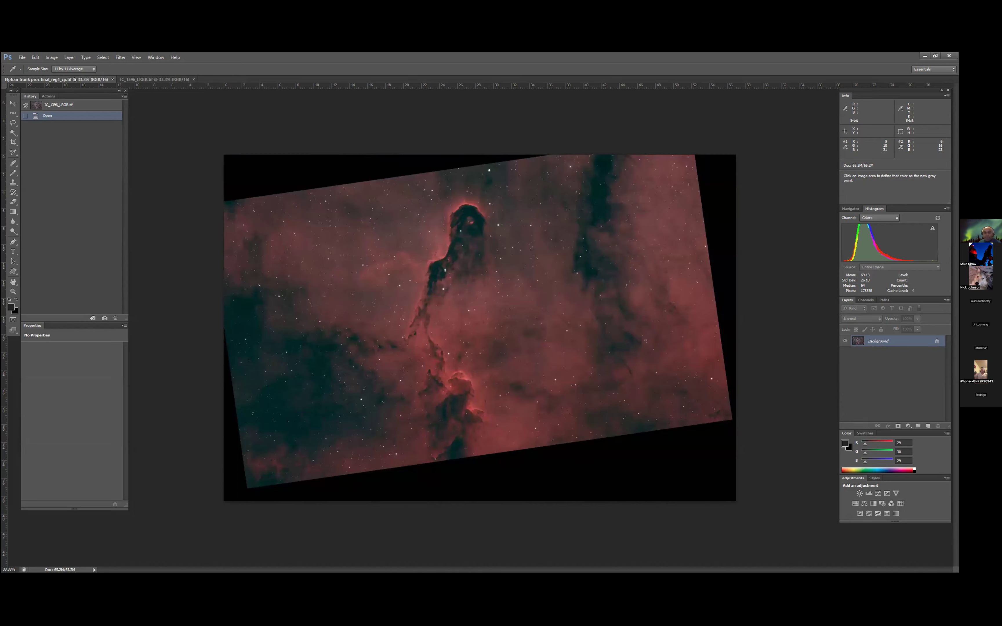
pyautogui.click(151, 78)
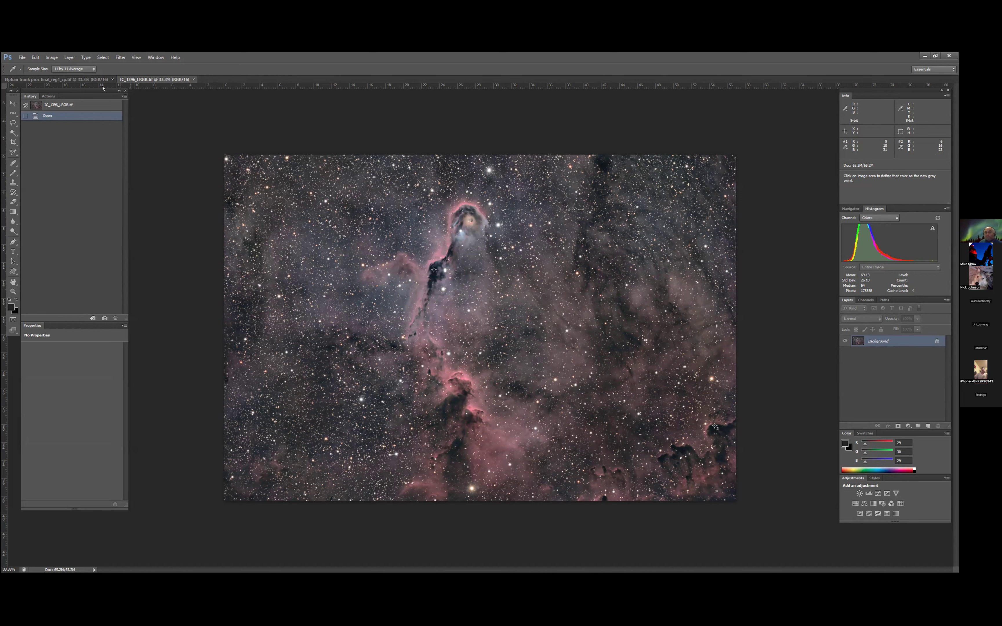
pyautogui.click(85, 79)
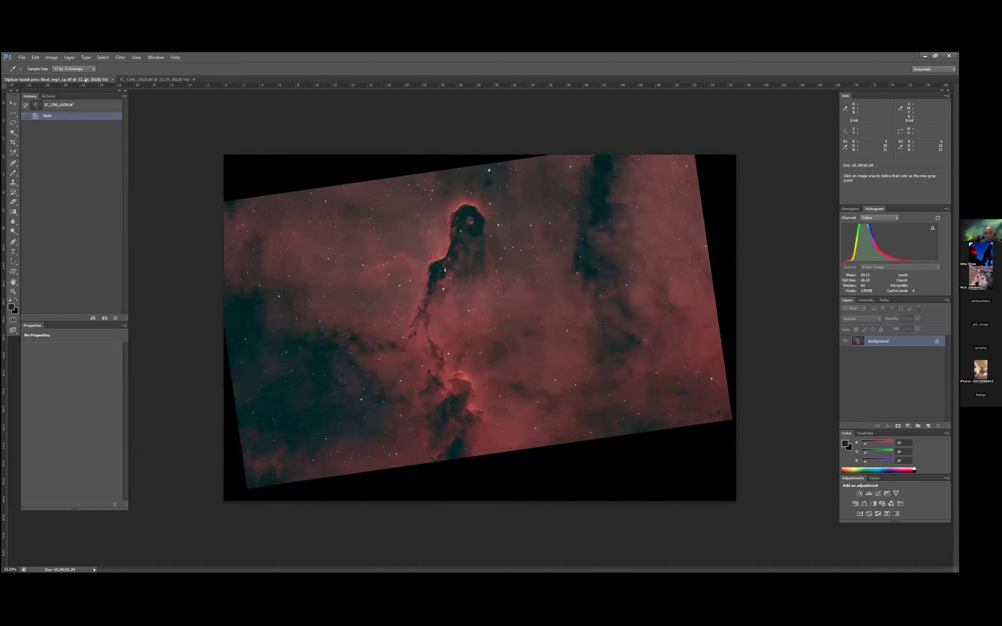
pyautogui.hotkey('ctrl', 'Tab')
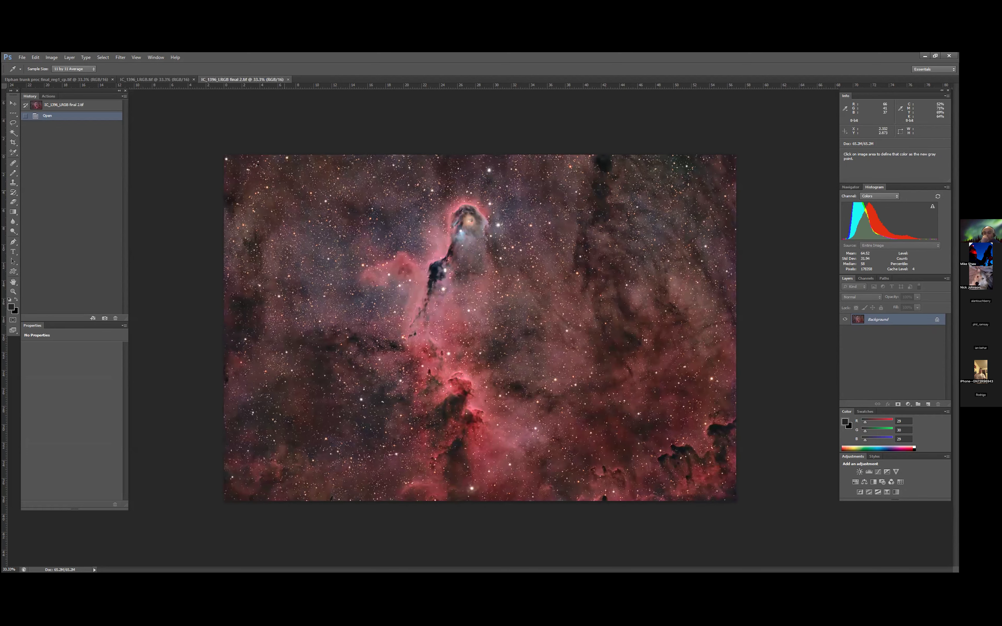
# - Compare IC_1396_LRGB final 2.tif with the original IC_1396_LRGB.tif and the registered Elphan trunk image
pyautogui.click(176, 80)
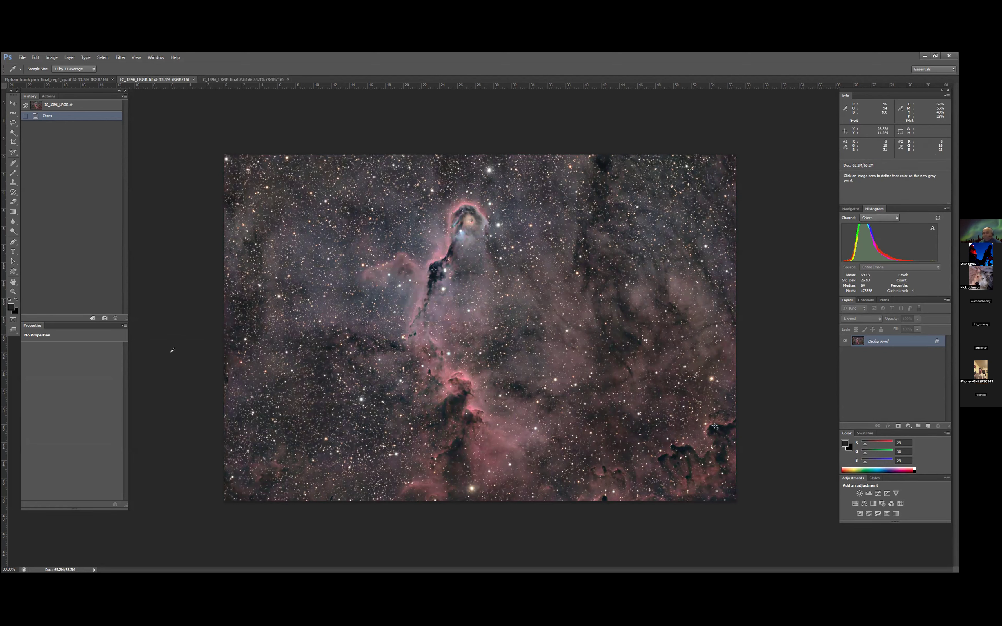
pyautogui.hotkey('ctrl', 'shift', 'Tab')
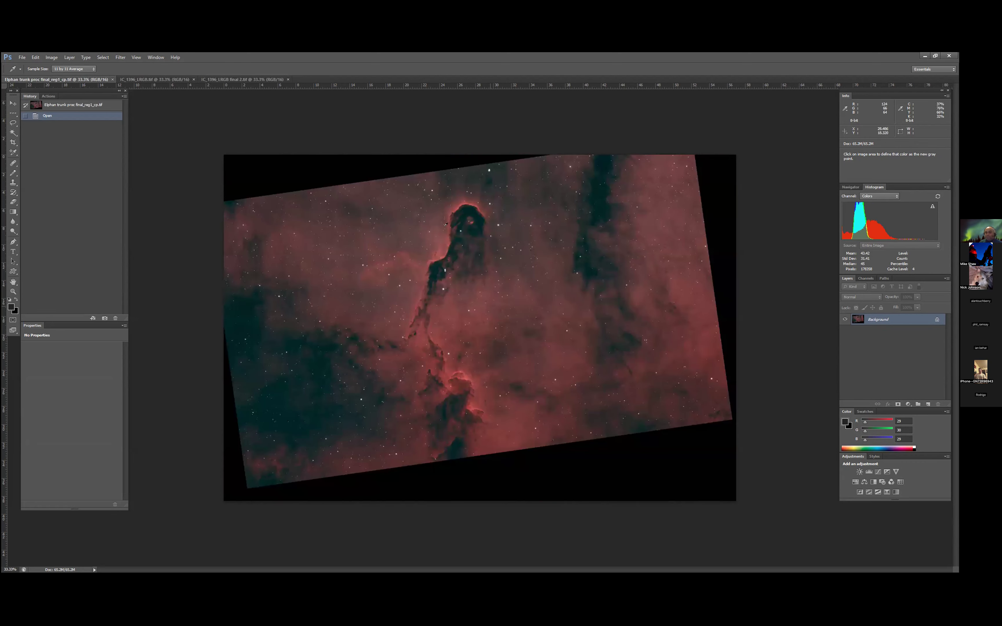
pyautogui.click(242, 79)
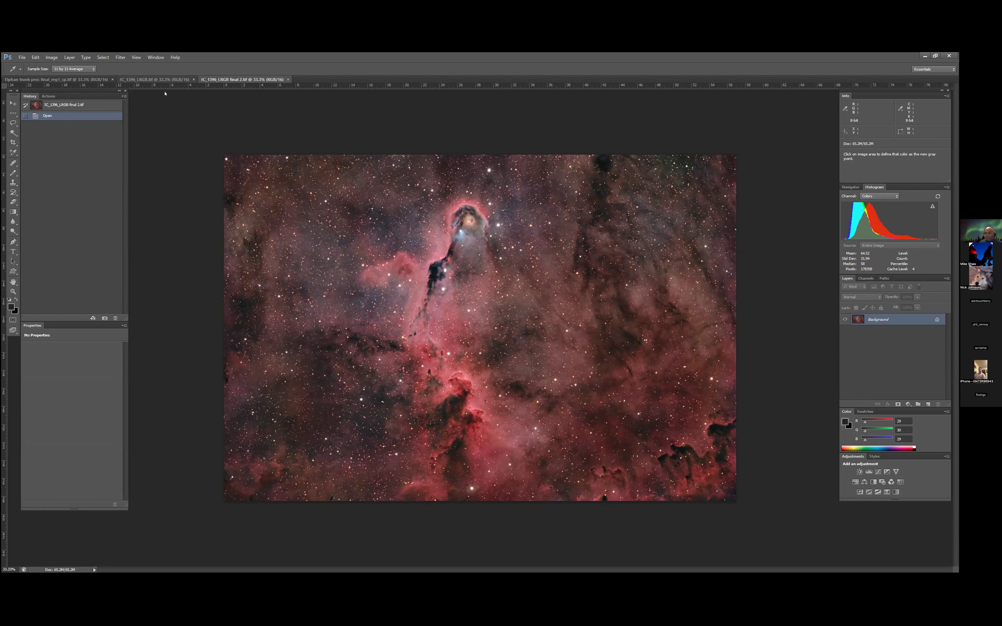
# - Select the entire Red channel of IC_1396_LRGB.tif and copy it
pyautogui.click(159, 80)
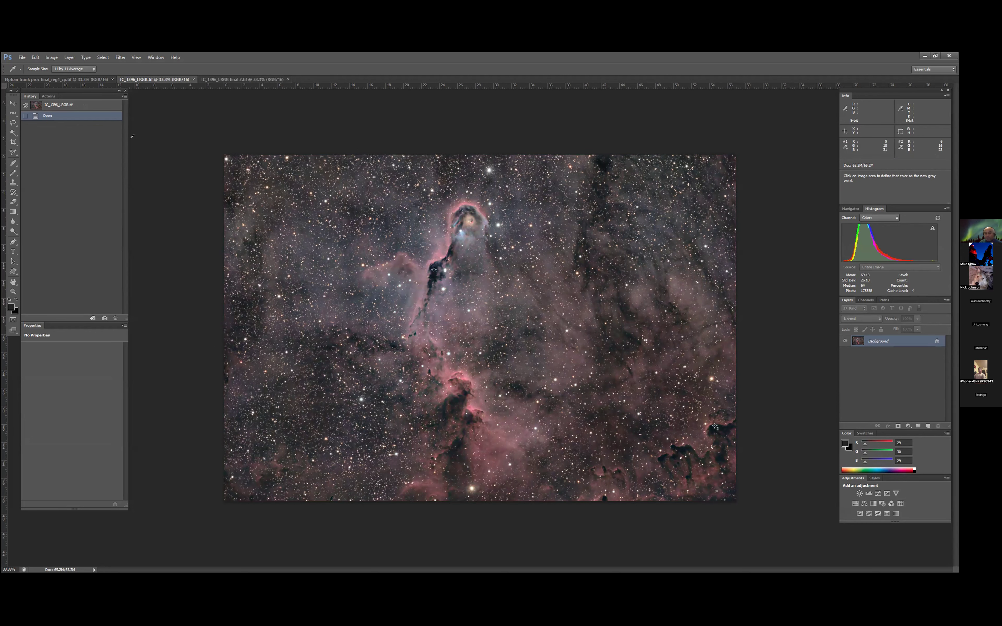
pyautogui.click(868, 301)
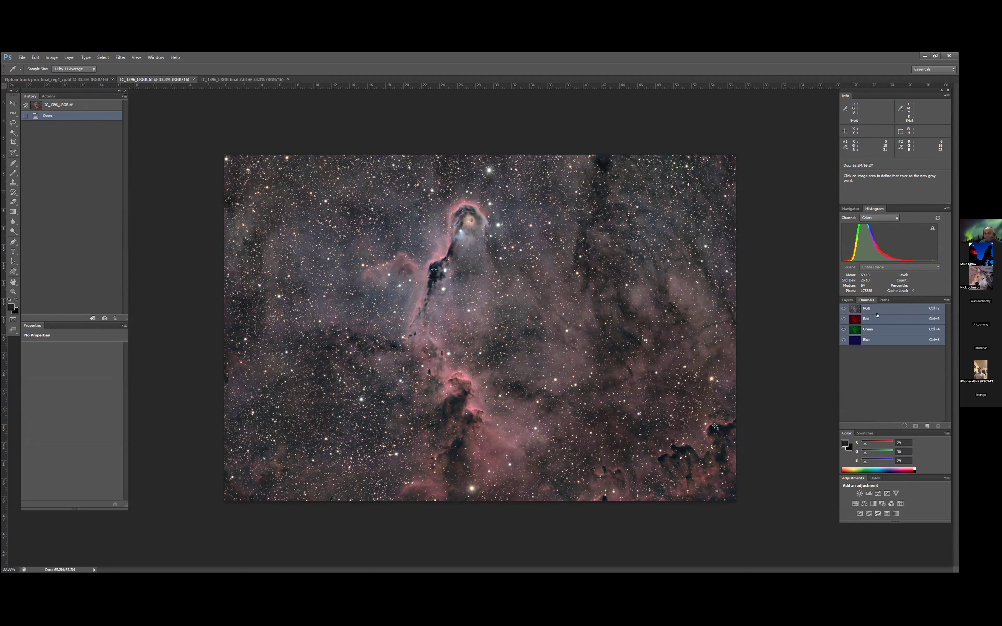
pyautogui.click(894, 319)
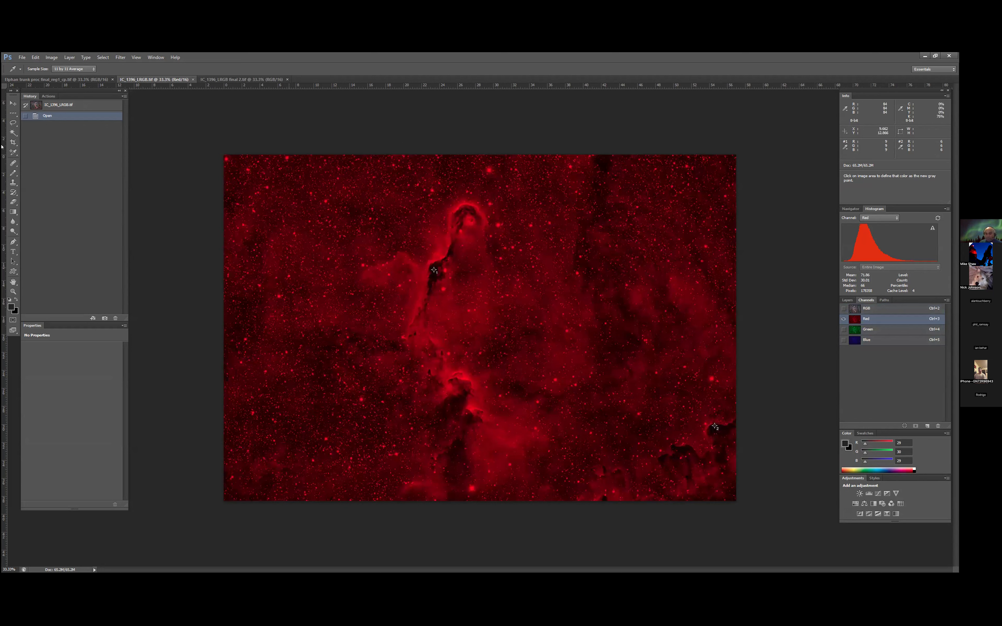
pyautogui.click(100, 58)
pyautogui.click(108, 67)
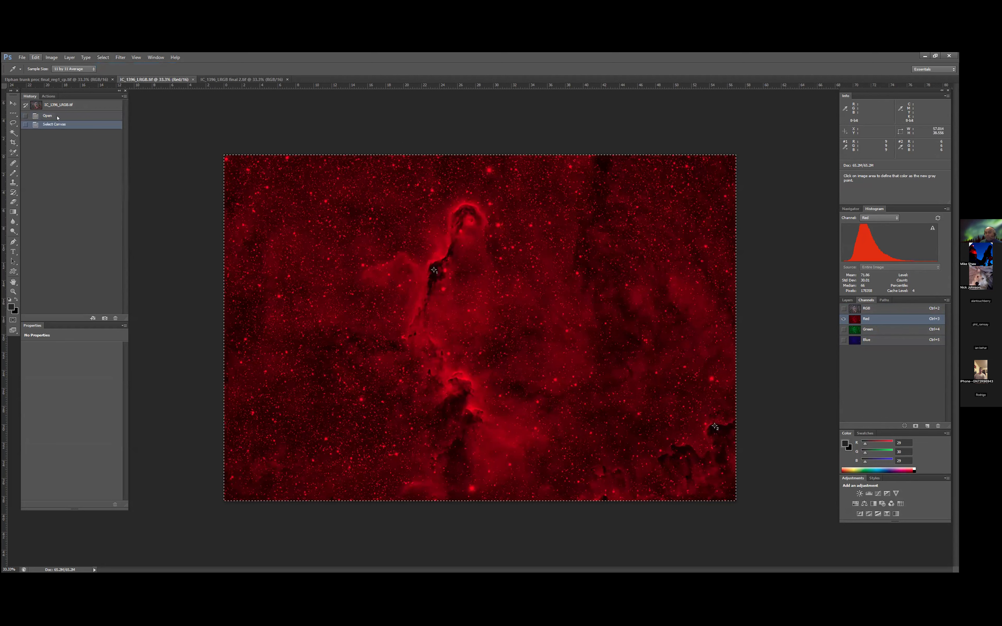
pyautogui.click(35, 58)
pyautogui.click(58, 108)
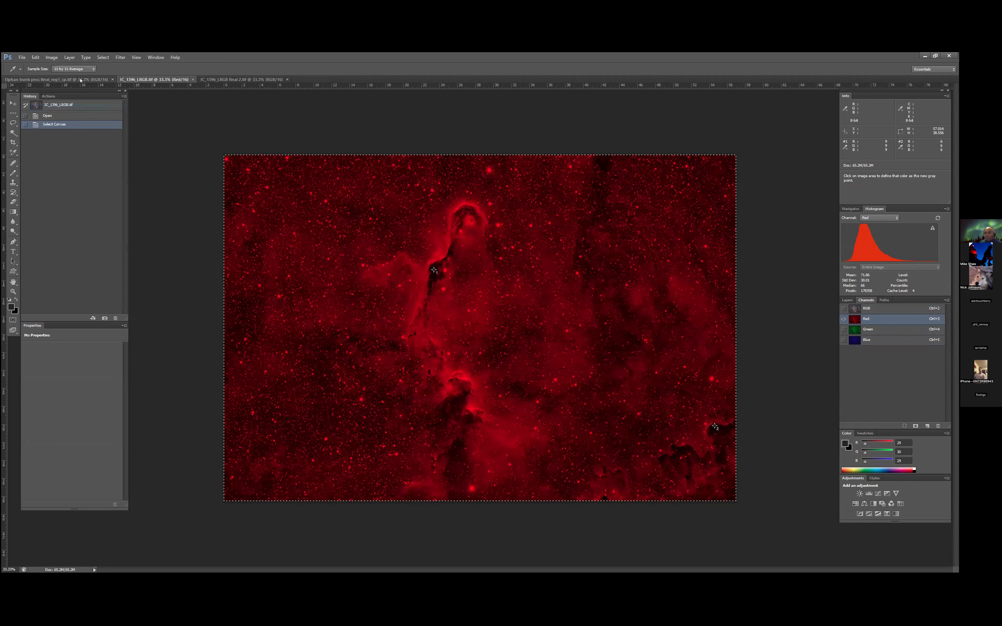
# - Select the entire Red channel of Elphan trunk proc final_reg1_cp.tif and copy it
pyautogui.click(81, 80)
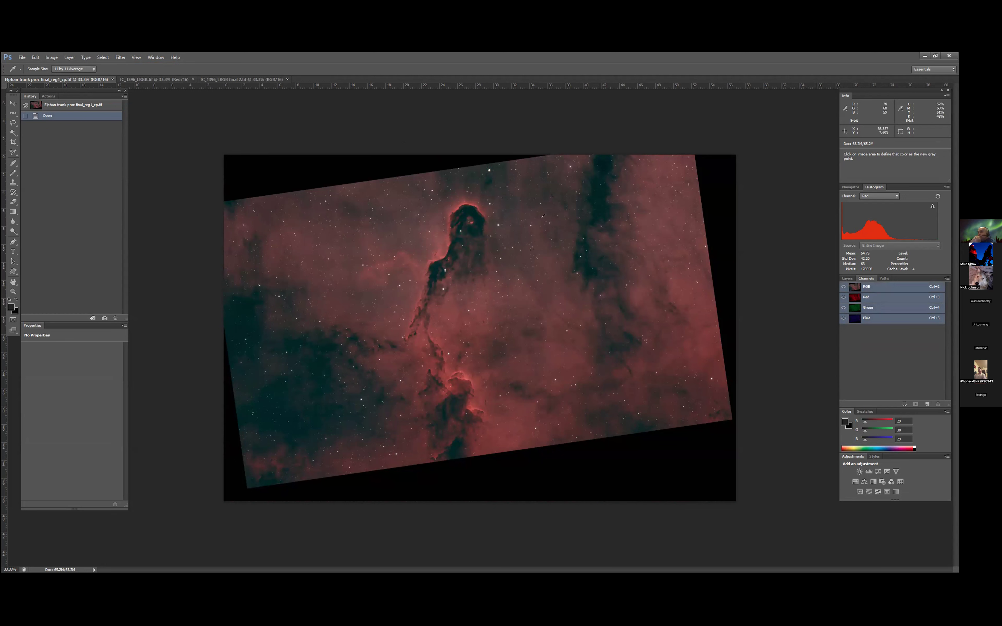
pyautogui.click(866, 297)
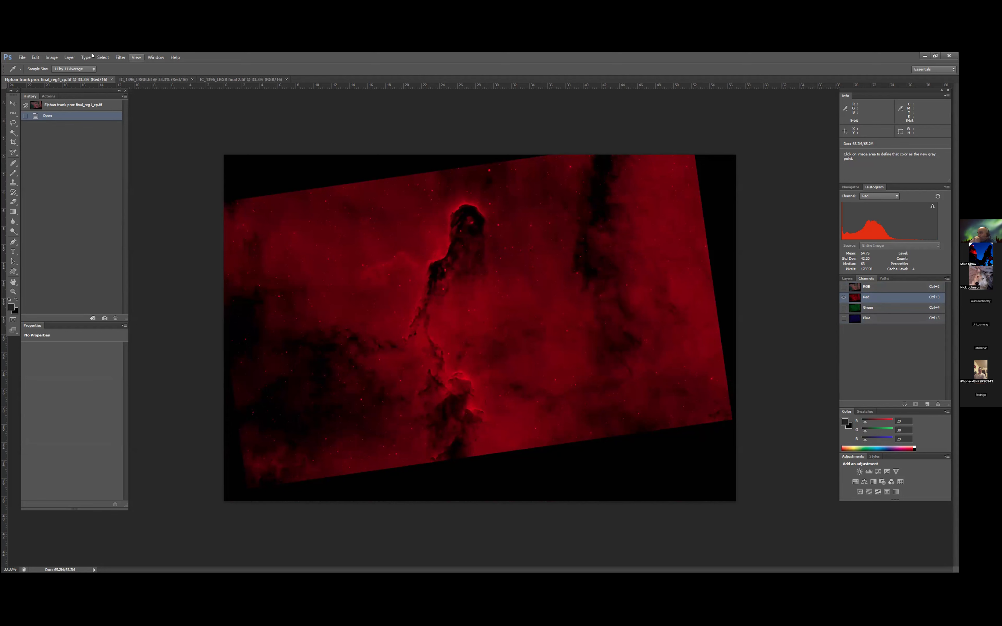
pyautogui.click(103, 58)
pyautogui.click(108, 67)
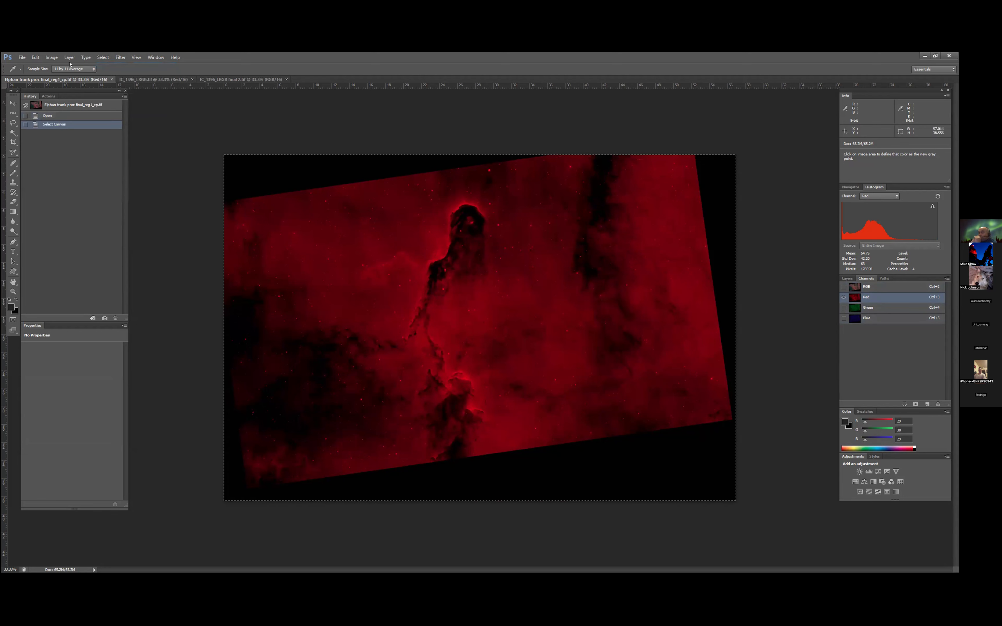
pyautogui.click(36, 57)
pyautogui.click(53, 109)
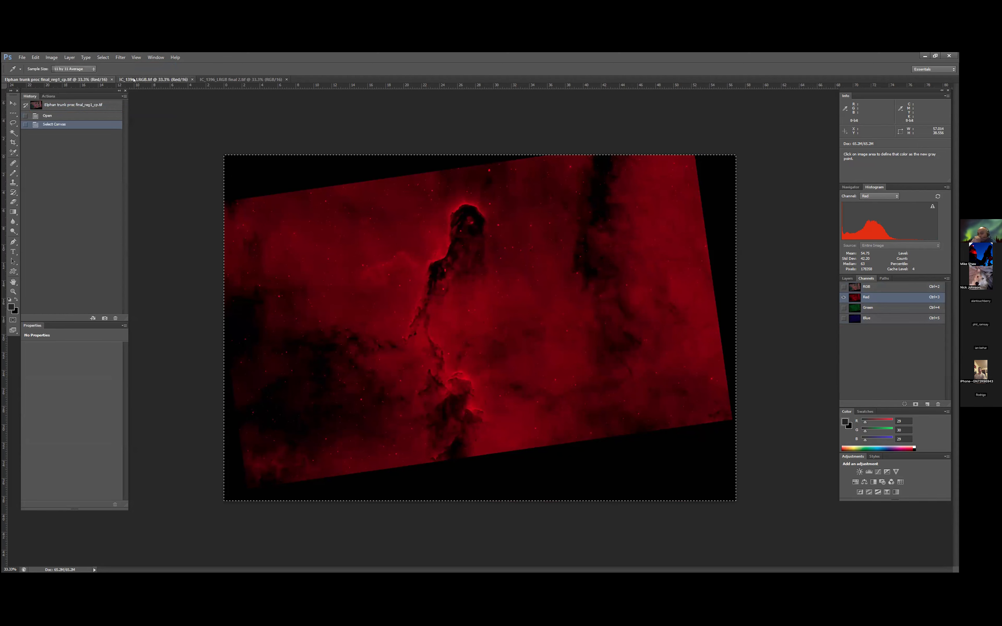
# - Compare the Red channels of IC_1396_LRGB.tif and the registered Elphan trunk image, and close IC_1396_LRGB.tif
pyautogui.click(133, 79)
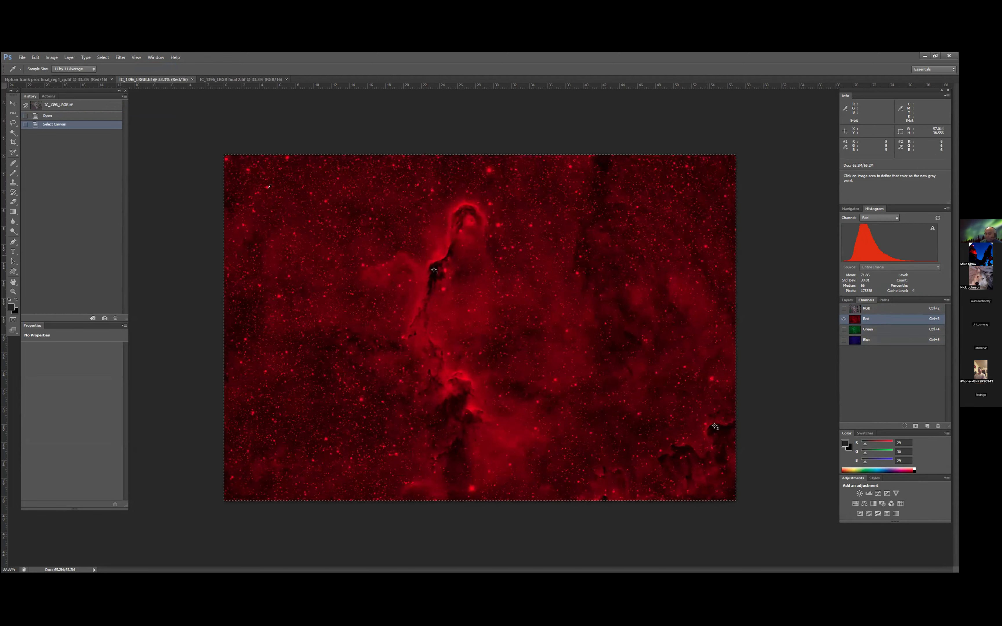
pyautogui.click(89, 80)
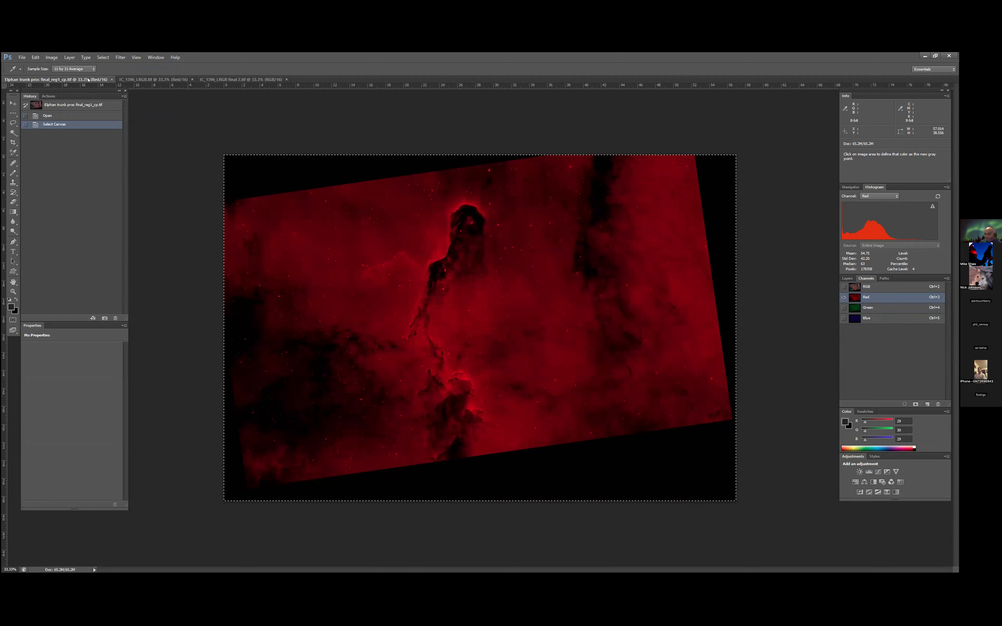
pyautogui.click(192, 80)
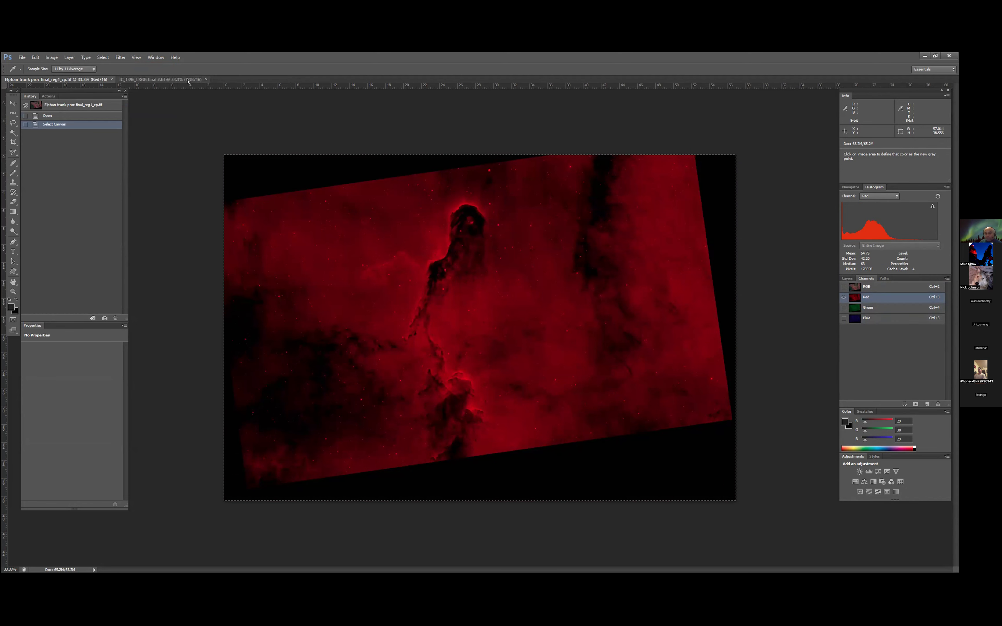
# - Restore the RGB composite view of the registered Elphan trunk image and display its layers
pyautogui.click(843, 287)
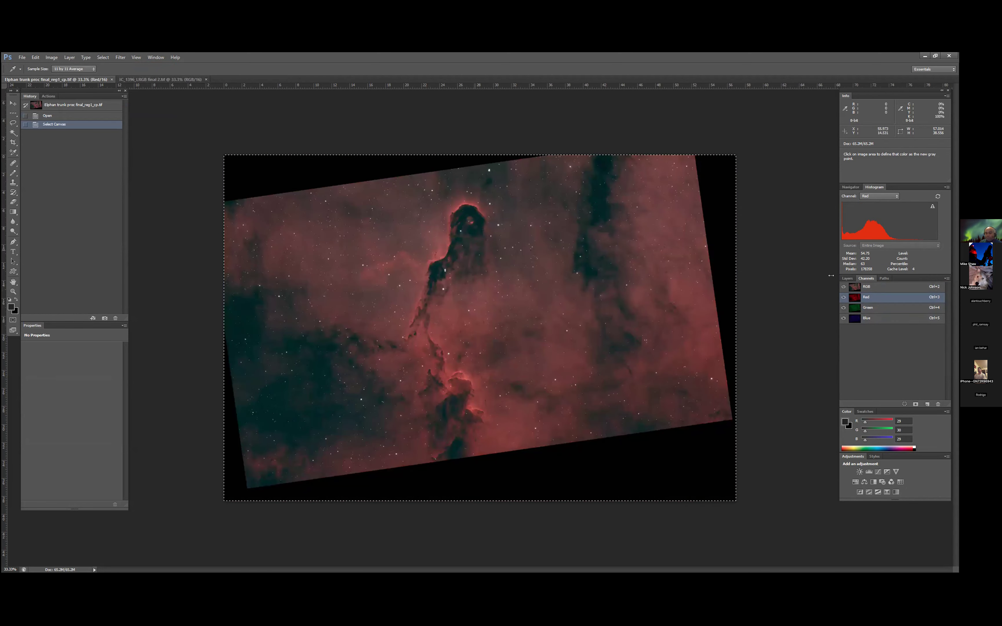
pyautogui.click(847, 278)
pyautogui.click(865, 278)
pyautogui.click(847, 284)
pyautogui.click(847, 279)
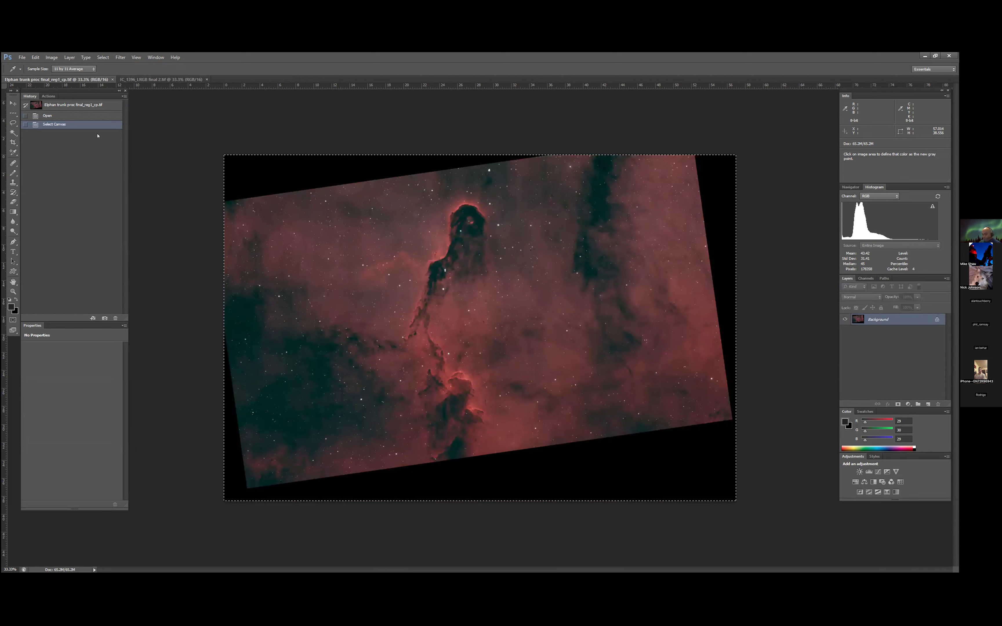
# - Close IC_1396_LRGB final 2.tif and reopen the original IC_1396_LRGB.tif
pyautogui.click(160, 80)
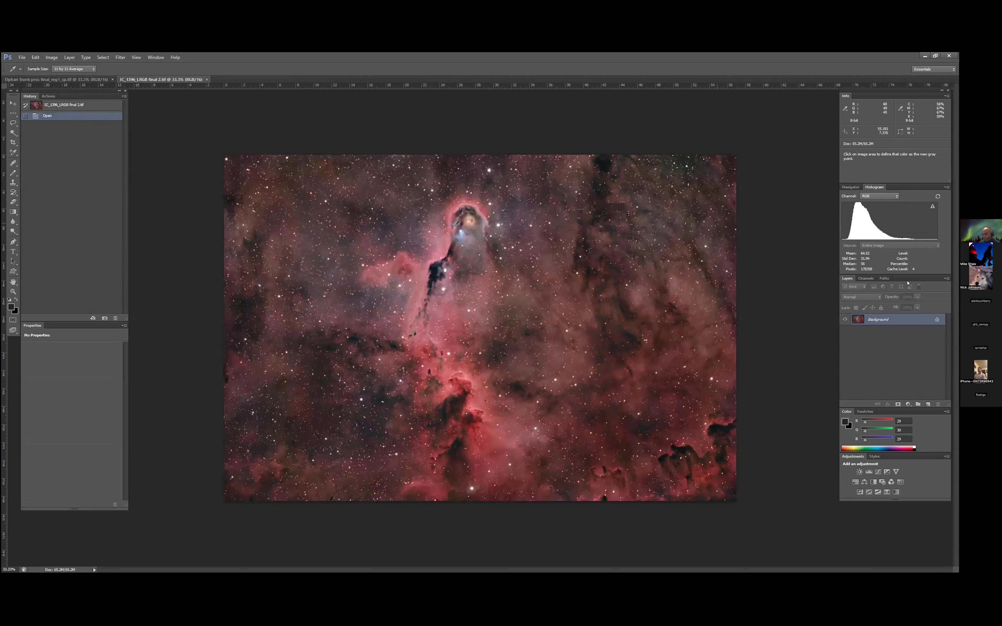
pyautogui.click(206, 79)
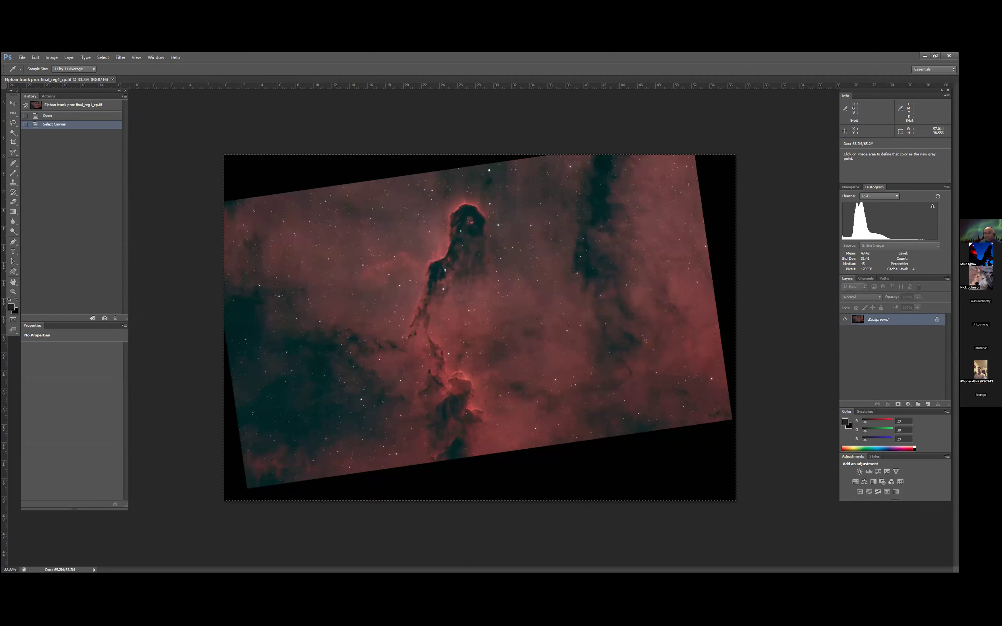
pyautogui.hotkey('alt', 'Tab')
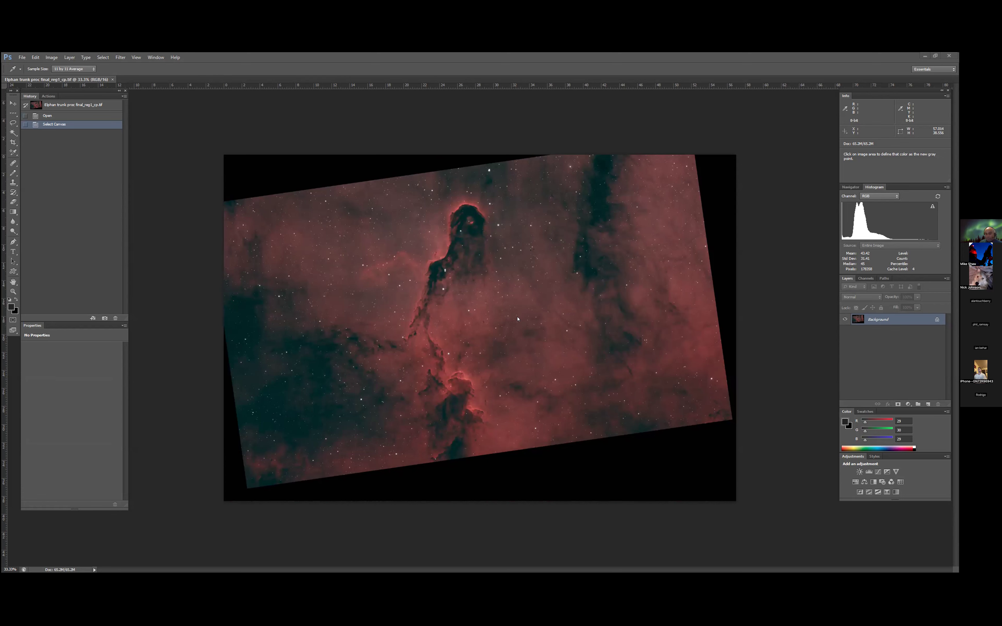
pyautogui.click(728, 182)
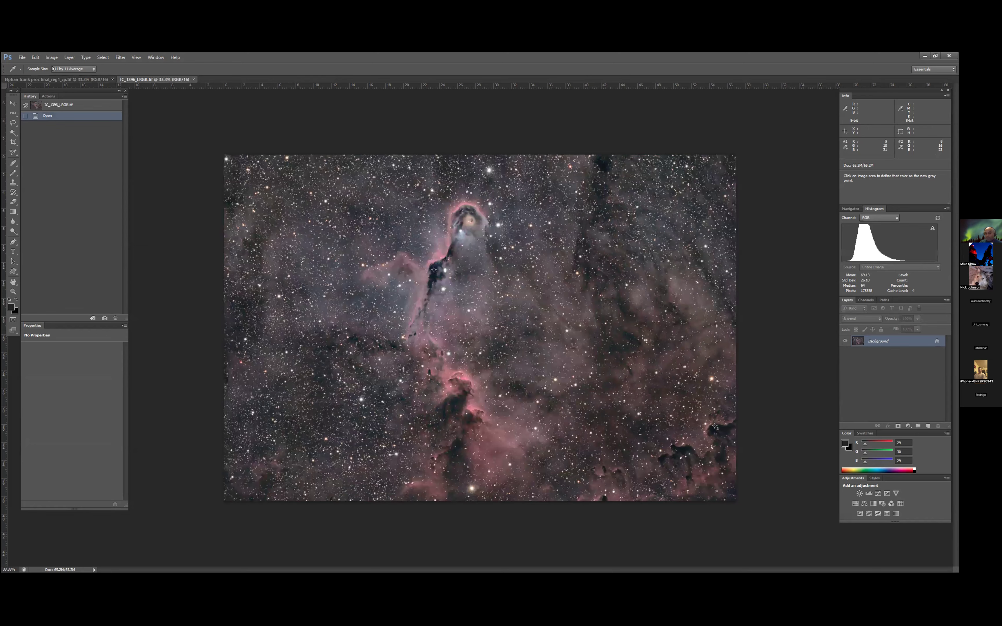
# - Isolate the Red channel of the reopened IC_1396_LRGB.tif, select its entire canvas and copy it
pyautogui.click(65, 80)
pyautogui.click(173, 79)
pyautogui.click(866, 299)
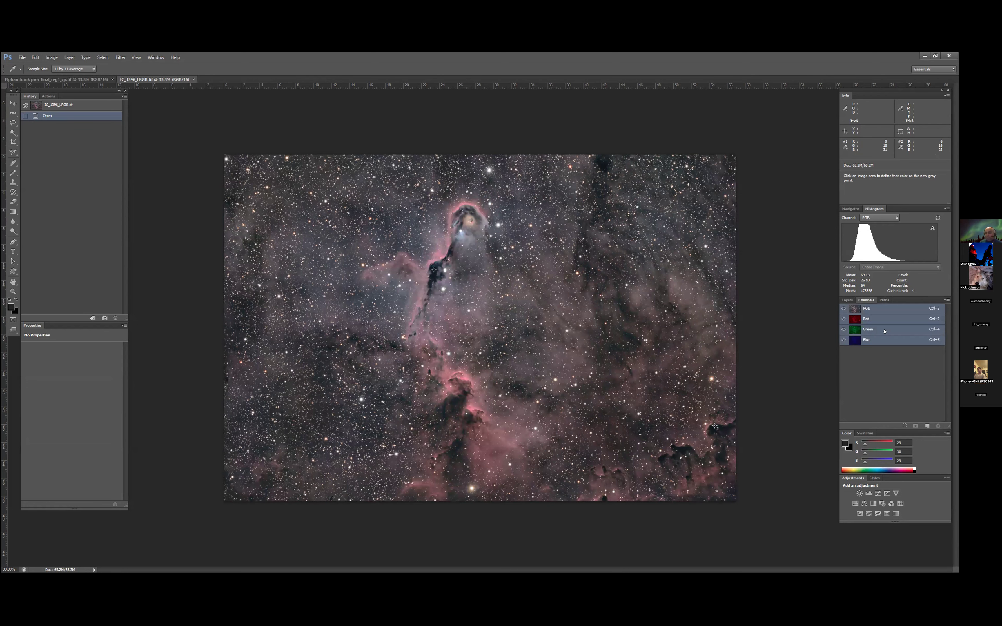
pyautogui.click(878, 320)
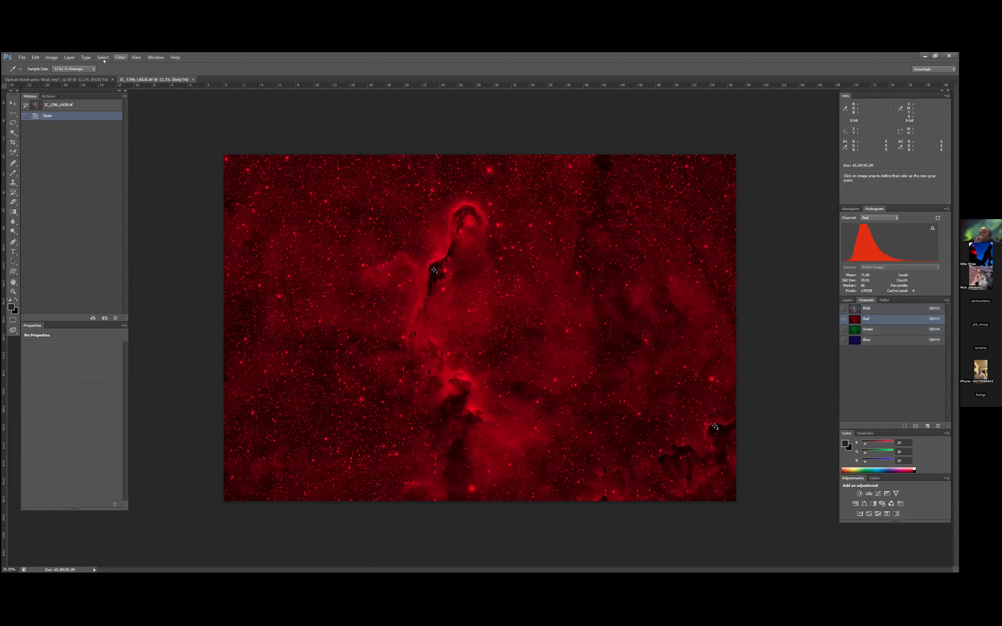
pyautogui.click(103, 58)
pyautogui.click(109, 67)
pyautogui.click(39, 56)
pyautogui.click(49, 107)
# - Paste the copied Red channel as a new layer above the Background of Elphan trunk proc final_reg1_cp.tif
pyautogui.click(58, 79)
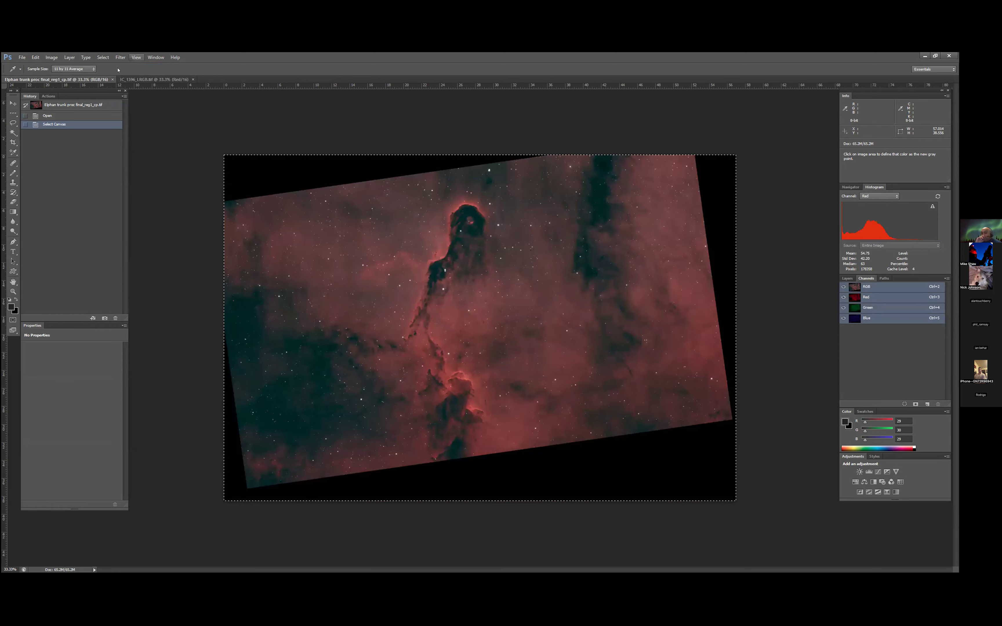
pyautogui.click(35, 58)
pyautogui.click(49, 117)
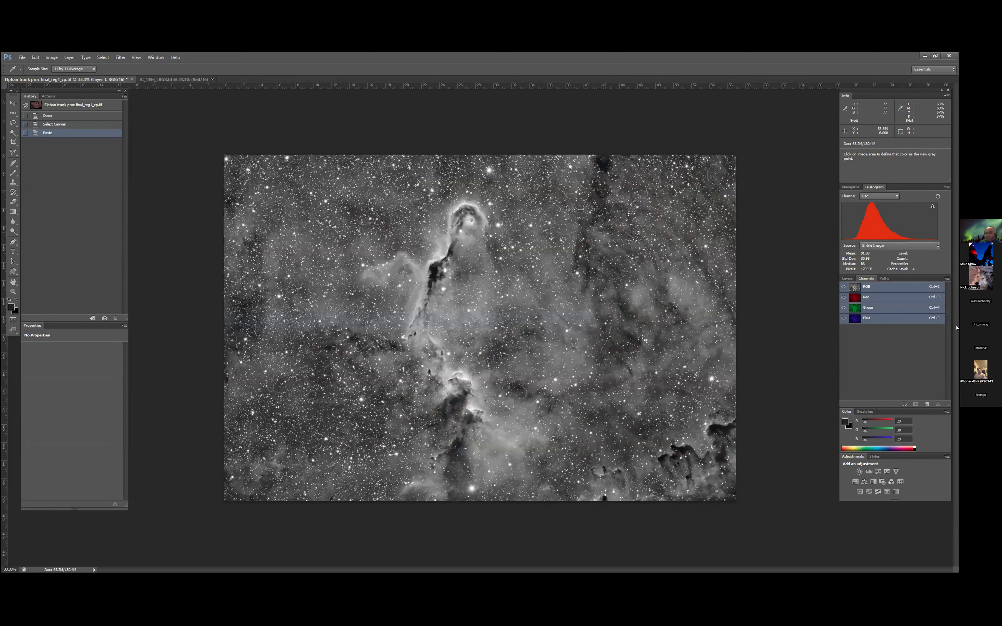
pyautogui.click(847, 279)
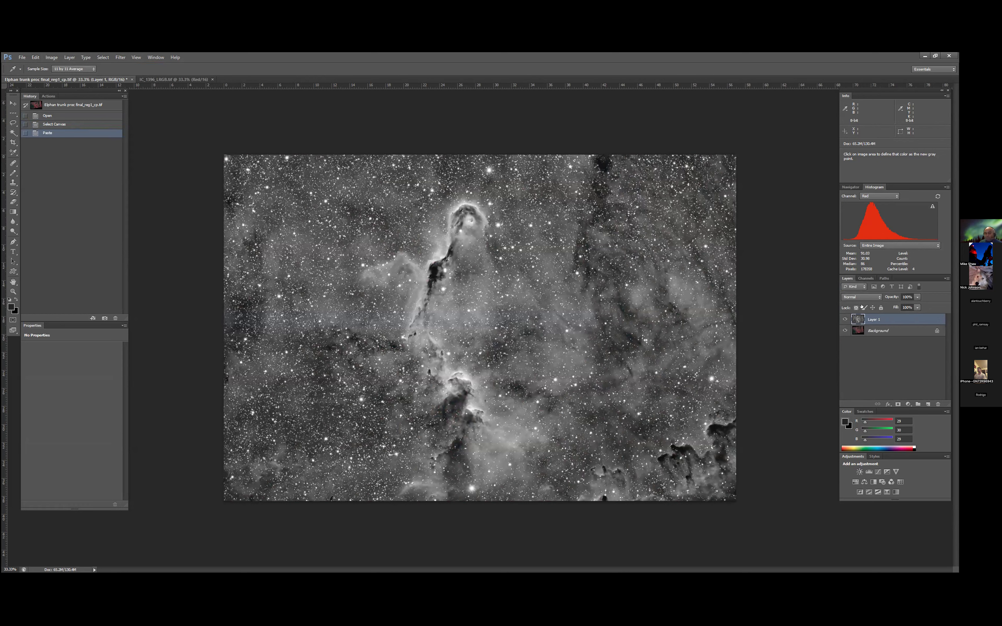
# - Restore the RGB composite view of IC_1396_LRGB.tif and return to the registered Elphan trunk image
pyautogui.click(174, 80)
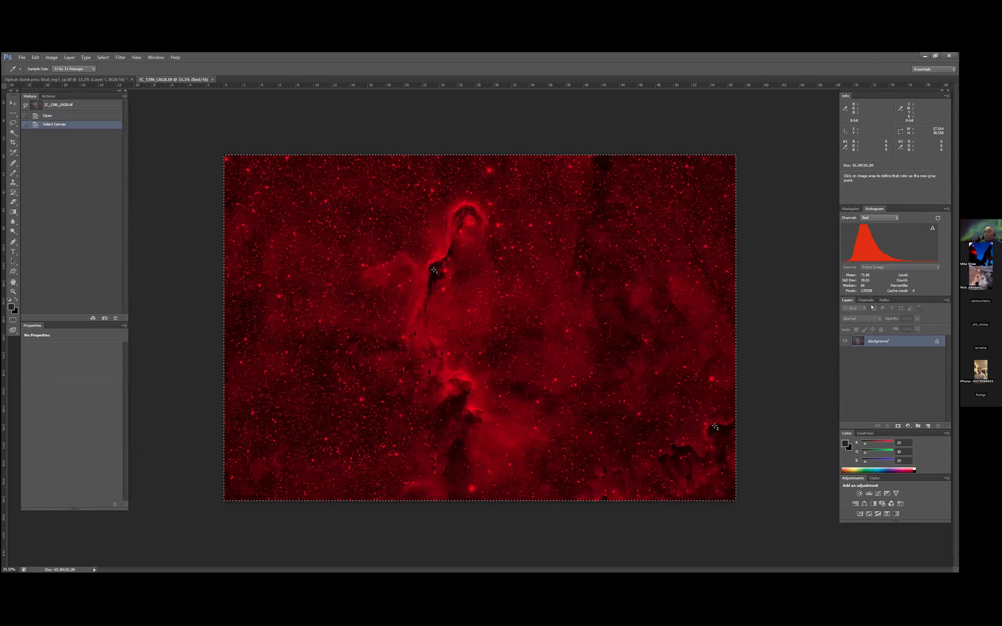
pyautogui.click(865, 299)
pyautogui.click(890, 307)
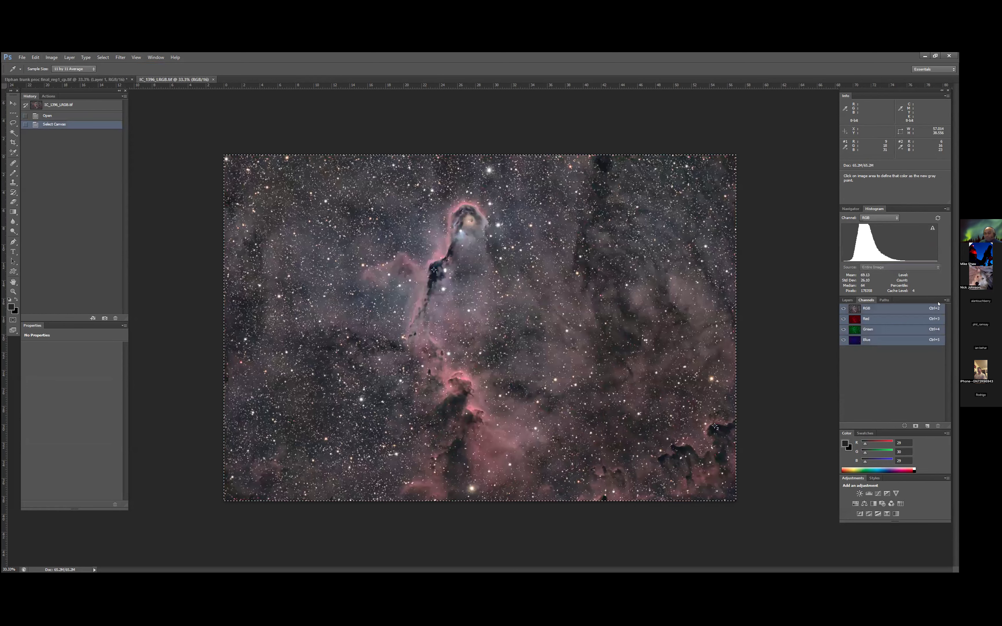
pyautogui.click(83, 80)
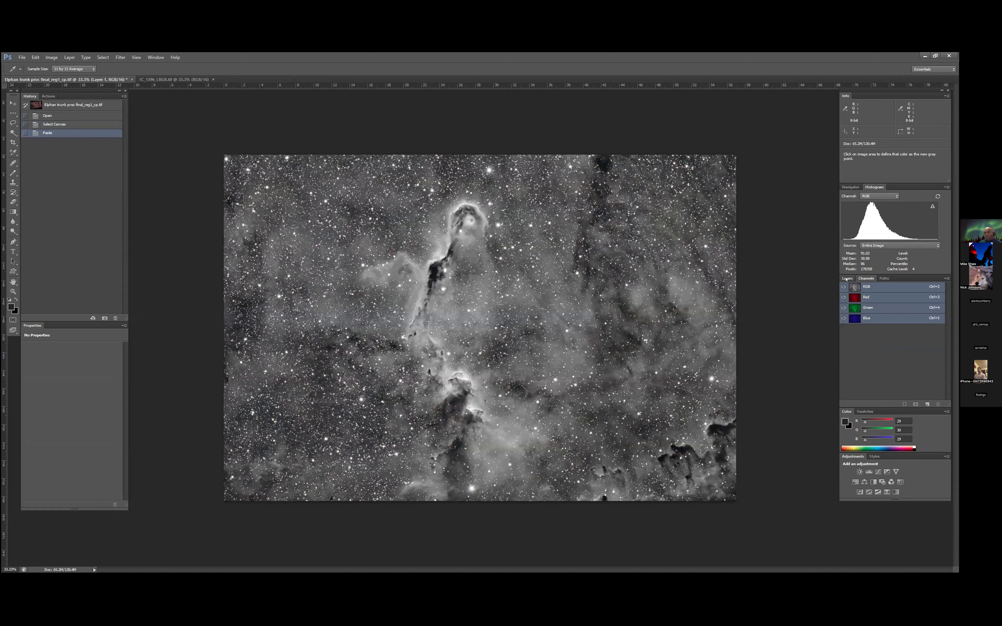
# - Lower the opacity of the pasted Layer 1 to about 20%, checking the blend against 0%
pyautogui.click(847, 279)
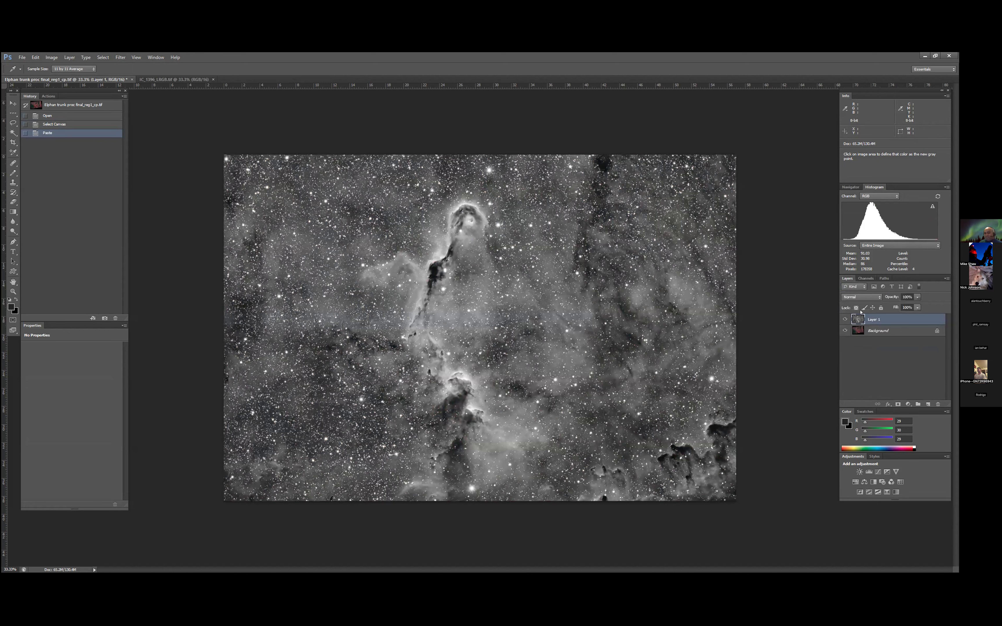
pyautogui.click(916, 296)
pyautogui.moveTo(899, 306); pyautogui.dragTo(889, 306)
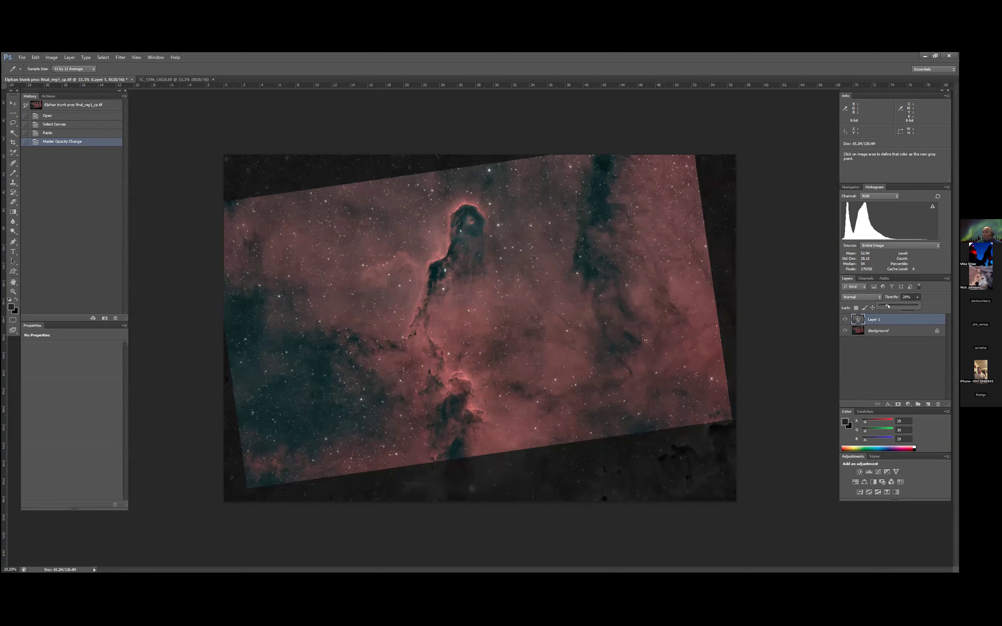
pyautogui.moveTo(834, 304); pyautogui.dragTo(834, 304)
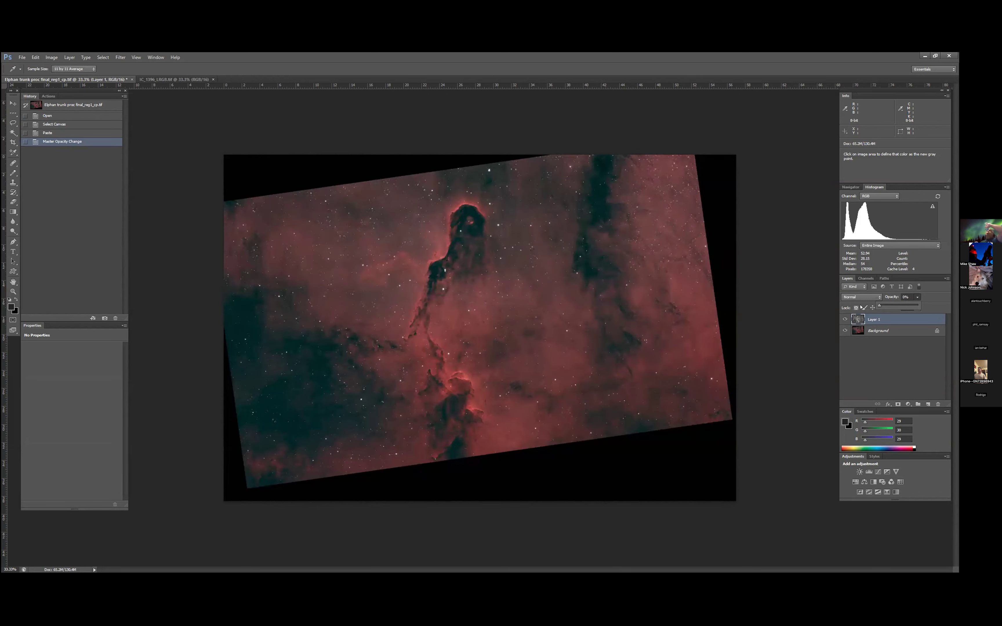
pyautogui.moveTo(880, 307); pyautogui.dragTo(891, 308)
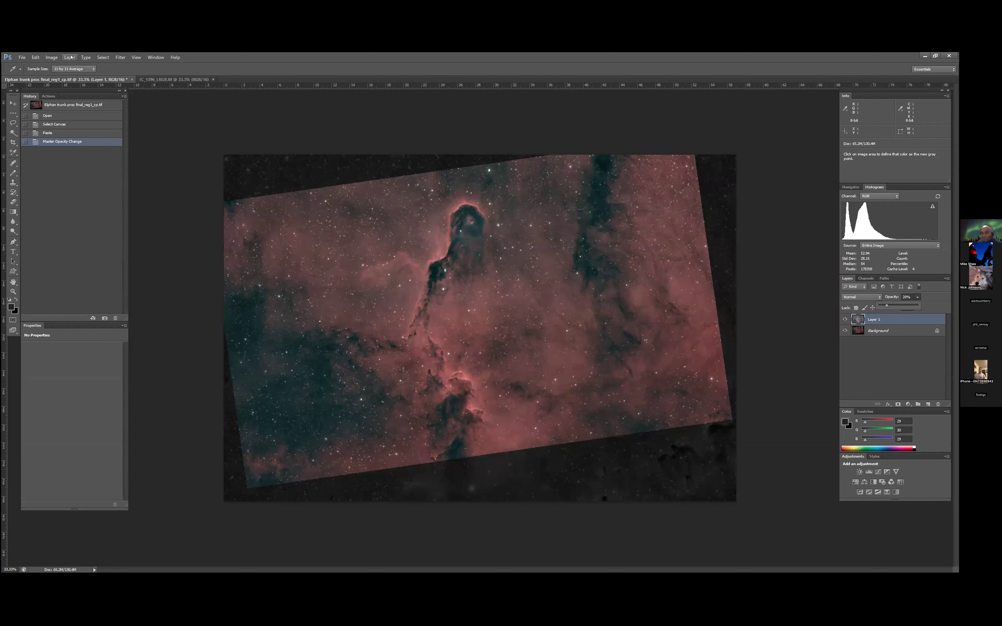
# - Flatten the blended Elphan trunk image and copy its entire canvas
pyautogui.click(69, 57)
pyautogui.click(87, 301)
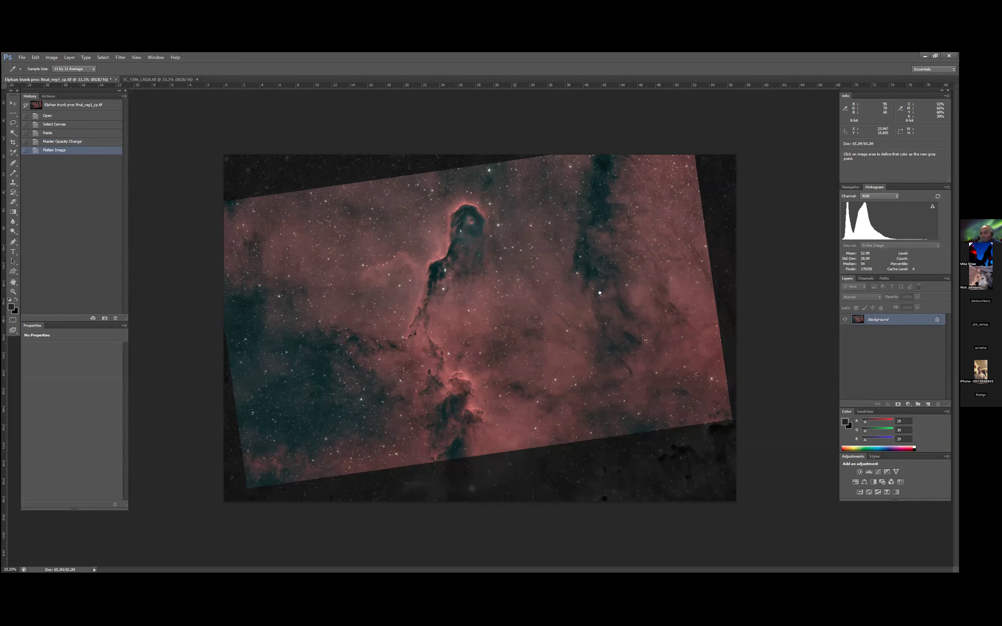
pyautogui.click(101, 57)
pyautogui.click(109, 66)
pyautogui.click(35, 58)
pyautogui.click(44, 109)
# - Paste the flattened blend into the Red channel of IC_1396_LRGB.tif and show the RGB composite
pyautogui.click(154, 79)
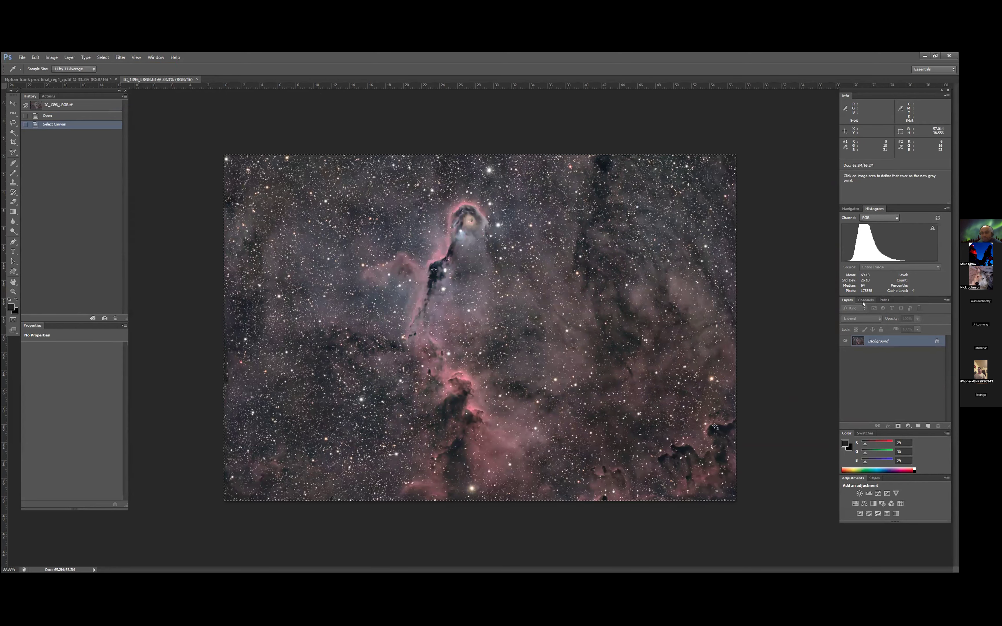
pyautogui.click(866, 299)
pyautogui.hotkey('ctrl', '3')
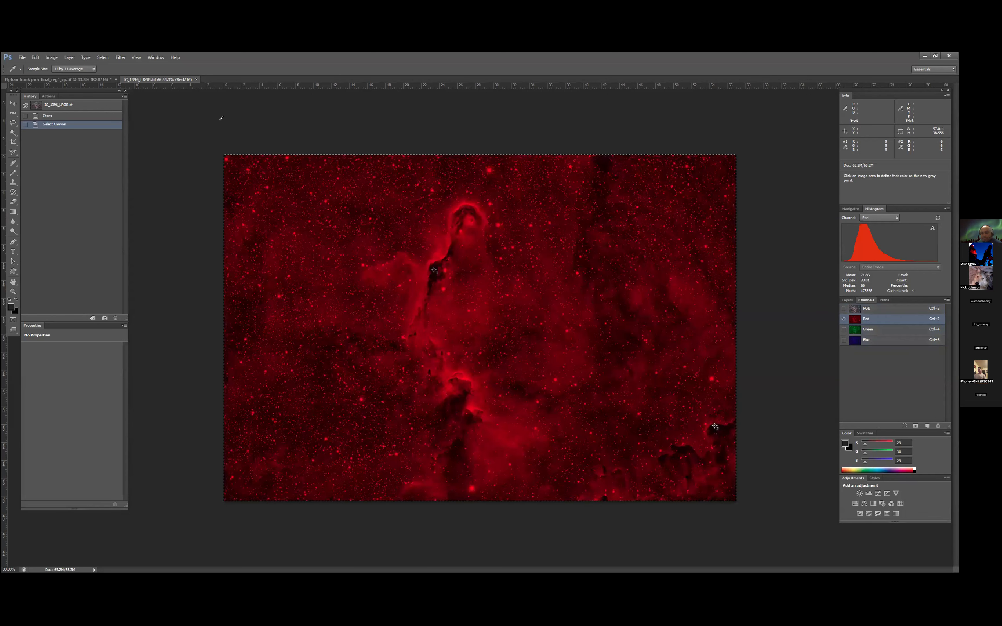
pyautogui.click(37, 57)
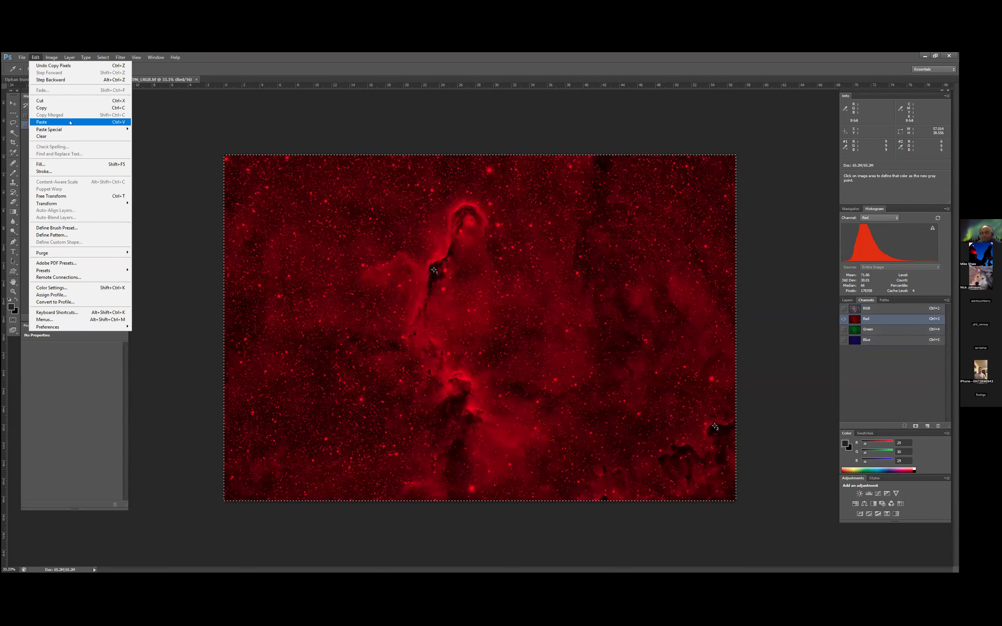
pyautogui.click(46, 121)
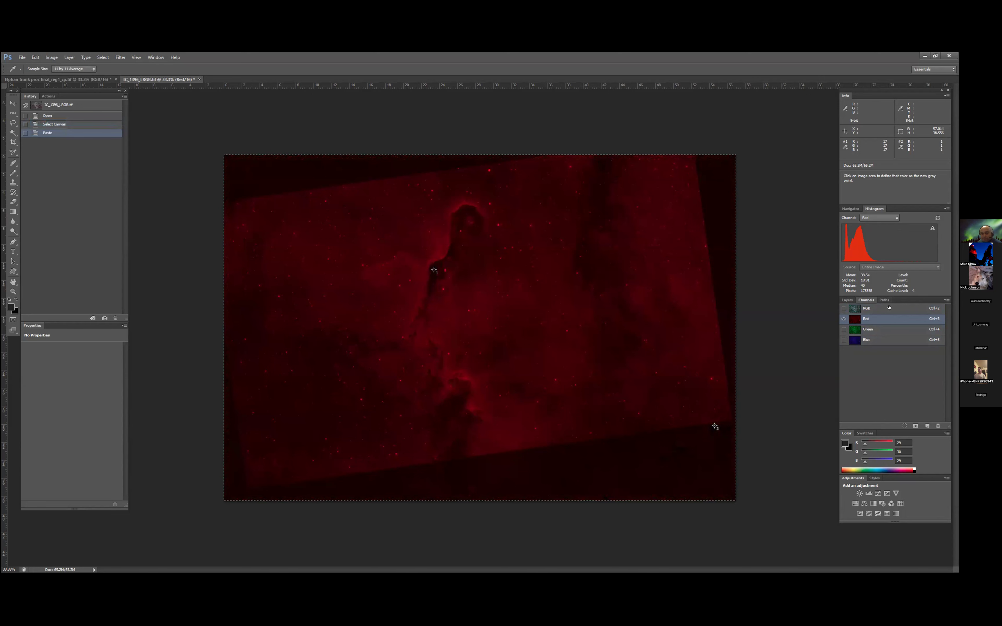
pyautogui.click(888, 308)
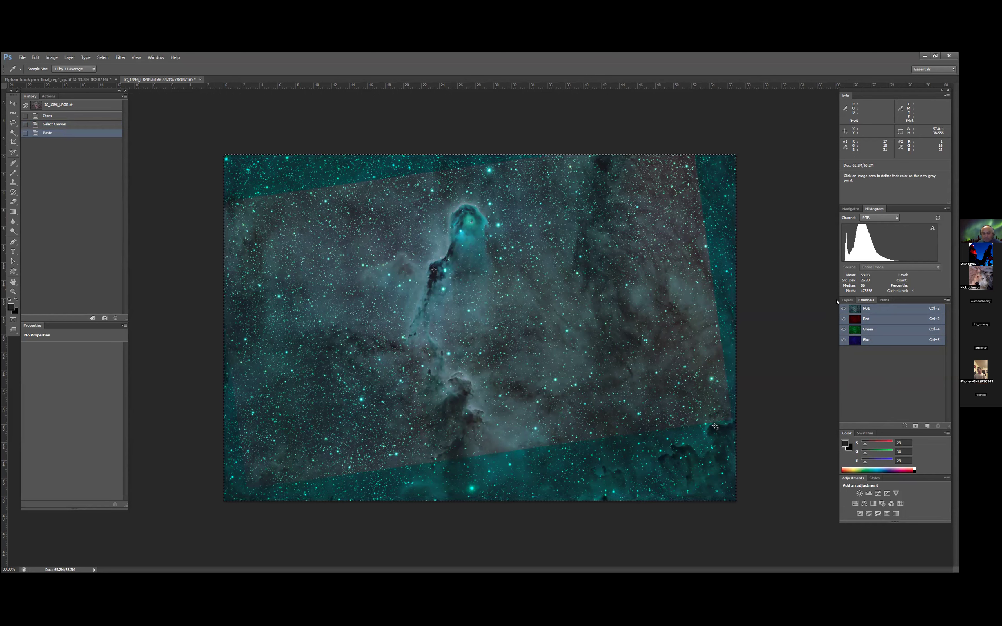
# - Display the layers of the recombined IC_1396_LRGB.tif
pyautogui.click(847, 301)
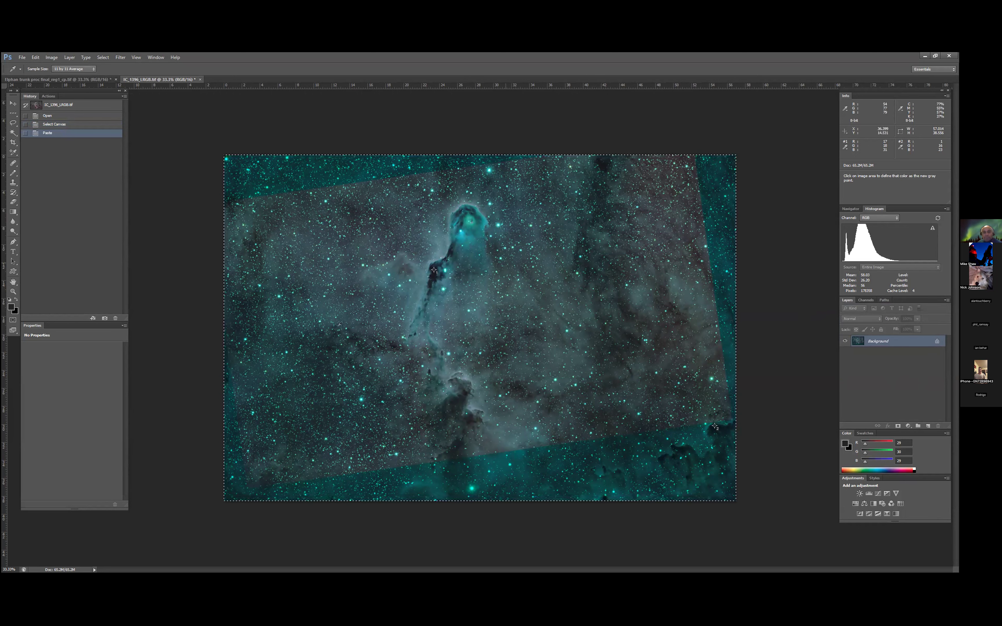
pyautogui.press('c')
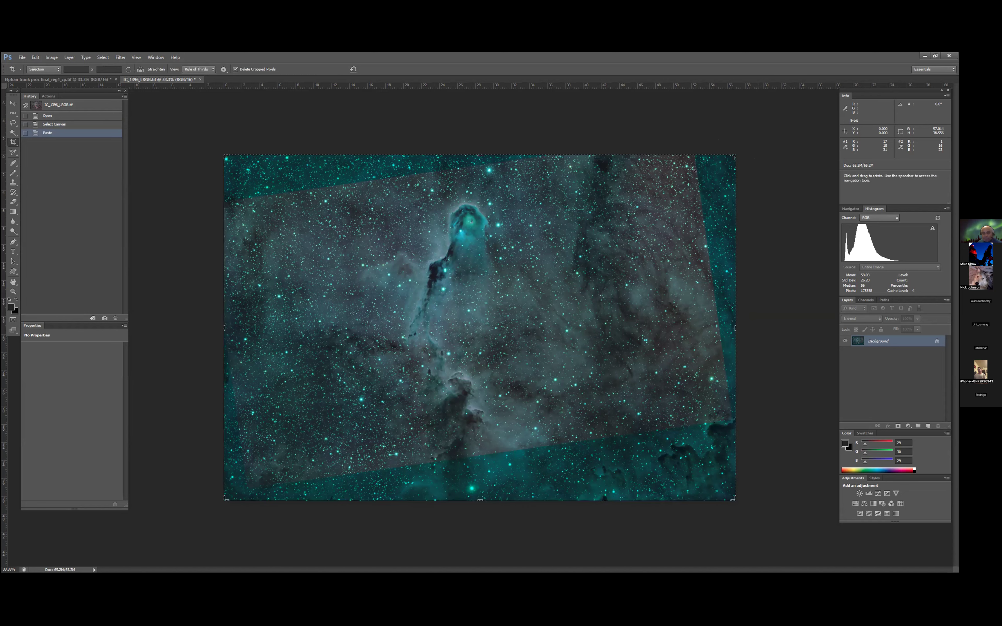
pyautogui.click(297, 204)
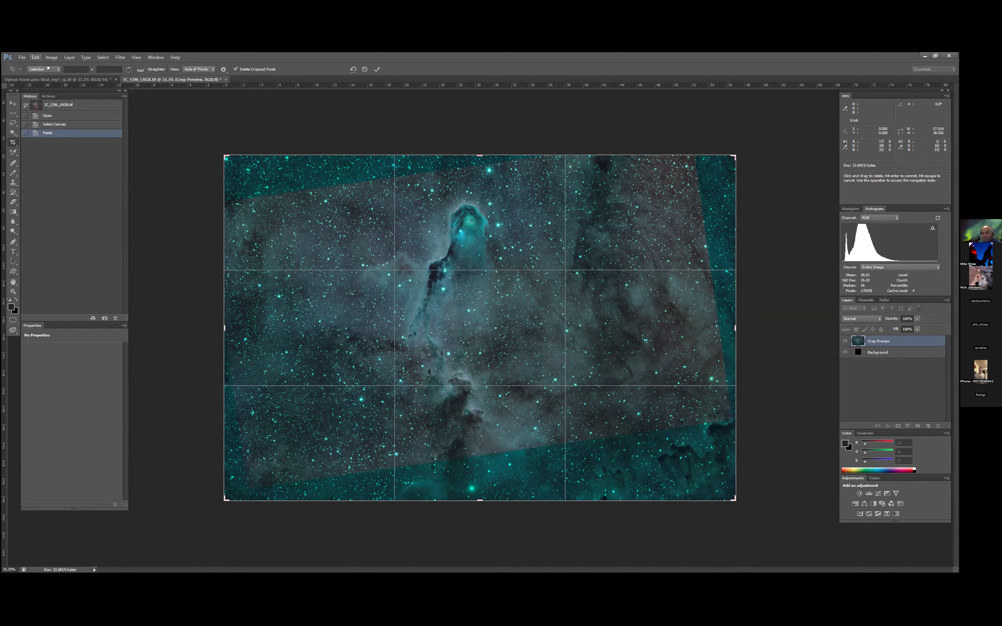
pyautogui.click(13, 123)
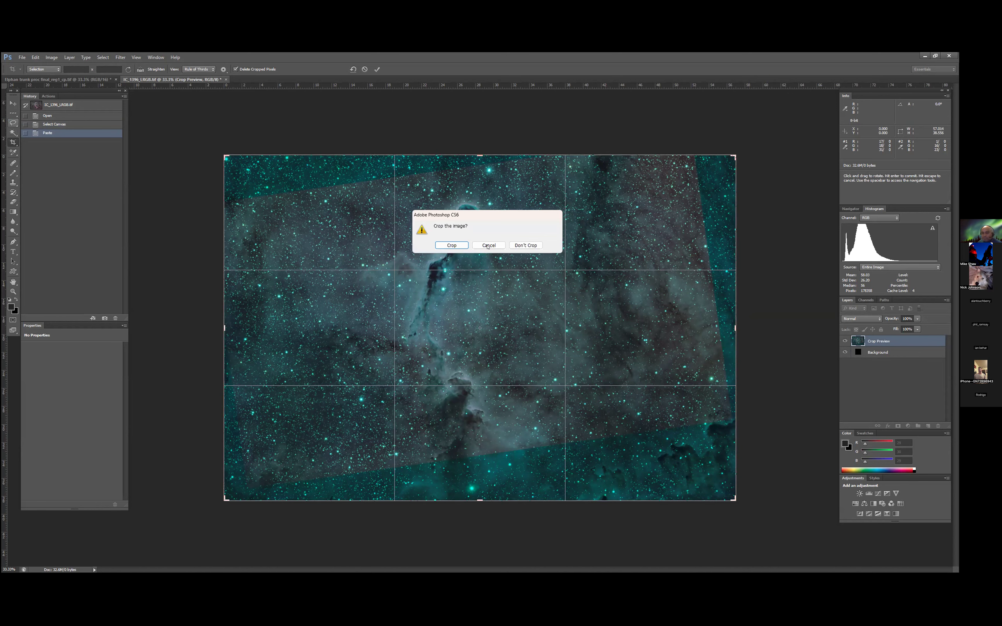
pyautogui.click(525, 246)
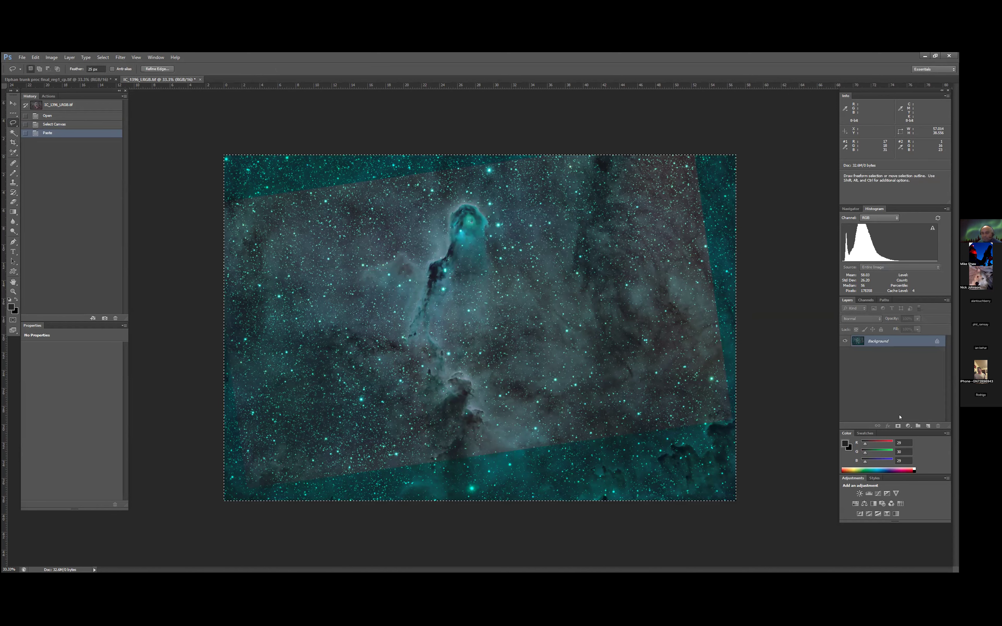
# - Balance the colour with a Levels adjustment layer, sampling the gray point in the starry area beside the trunk, and flatten the image
pyautogui.click(908, 426)
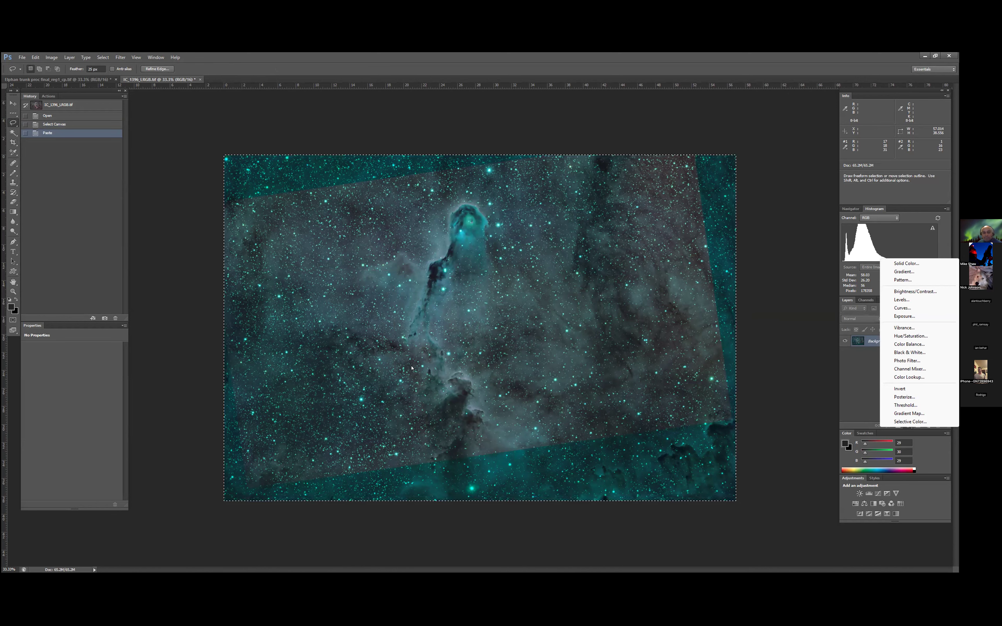
pyautogui.click(13, 212)
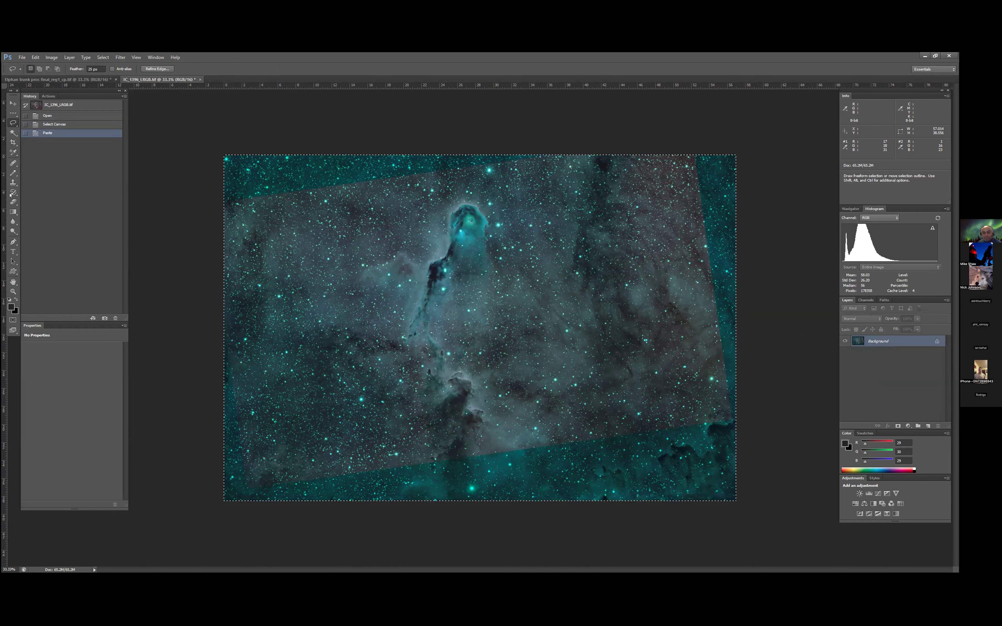
pyautogui.click(907, 426)
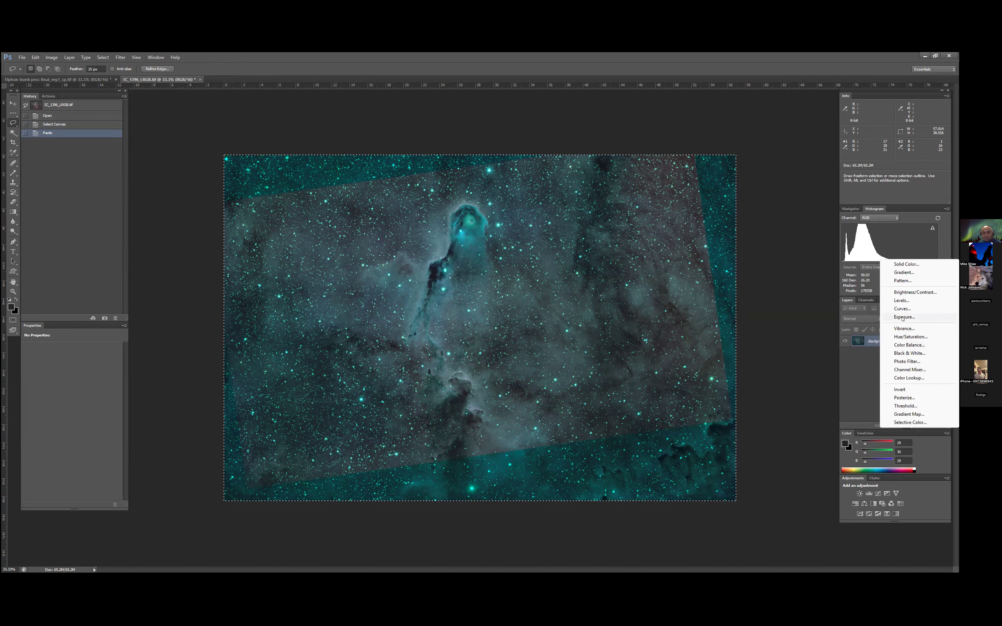
pyautogui.click(901, 300)
pyautogui.click(28, 382)
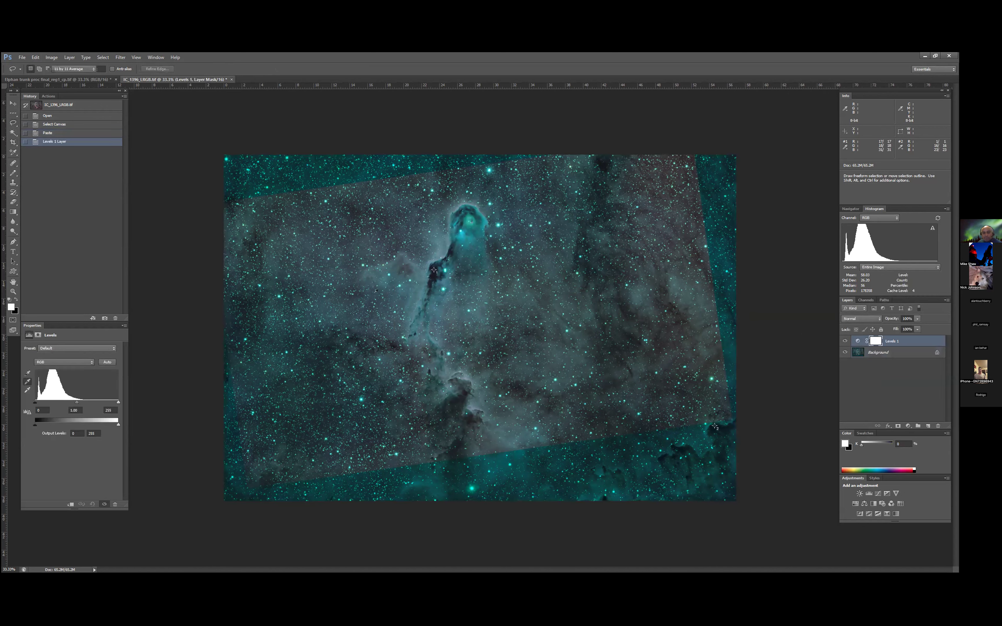
pyautogui.click(340, 291)
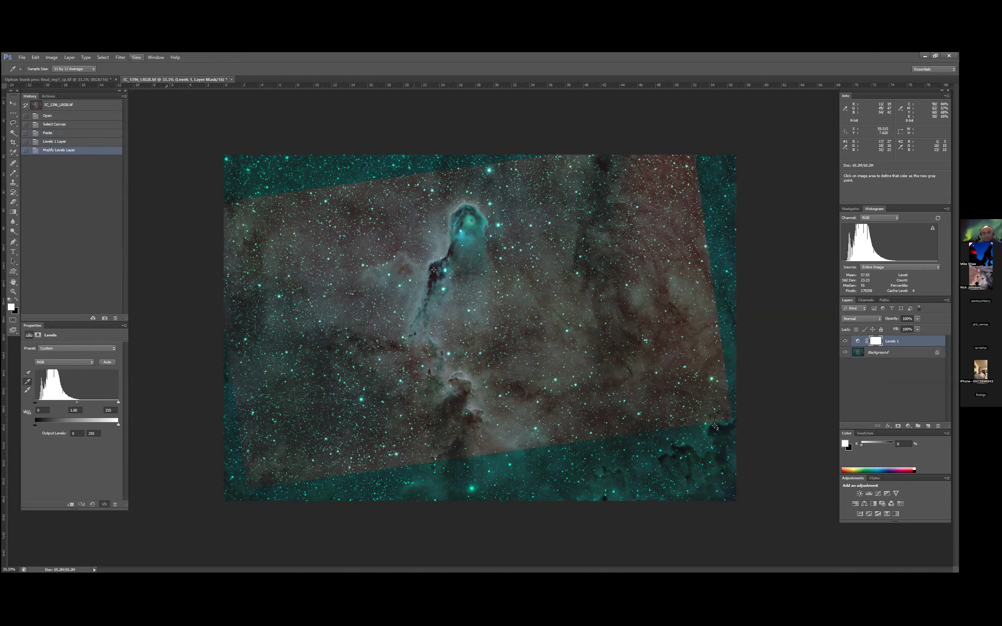
pyautogui.click(69, 57)
pyautogui.click(92, 302)
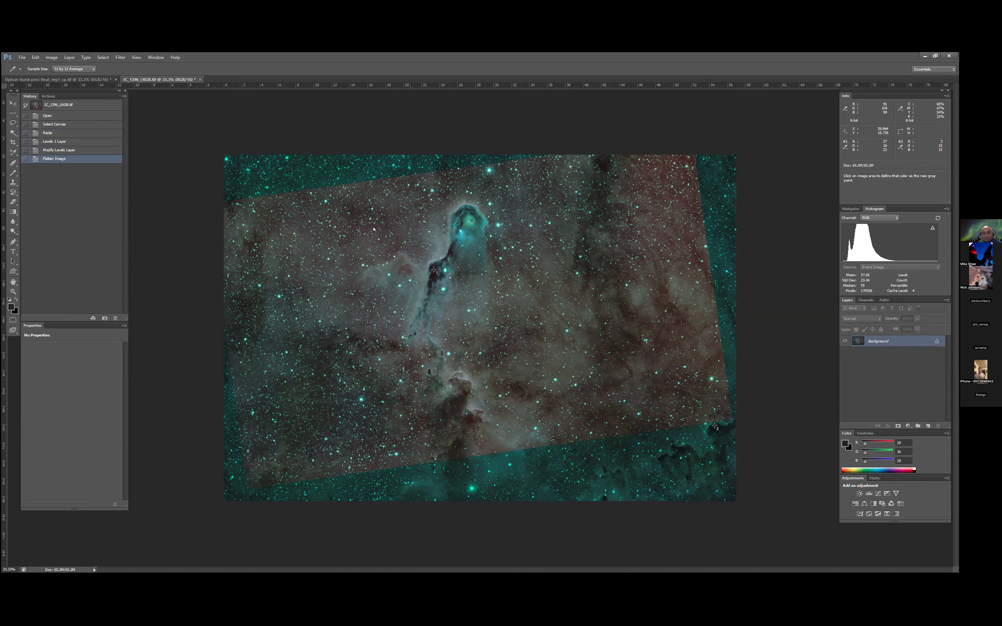
# - Crop all four edges to about 45.3 by 27.6 around the trunk, cutting away the teal borders outside the overlap
pyautogui.click(13, 143)
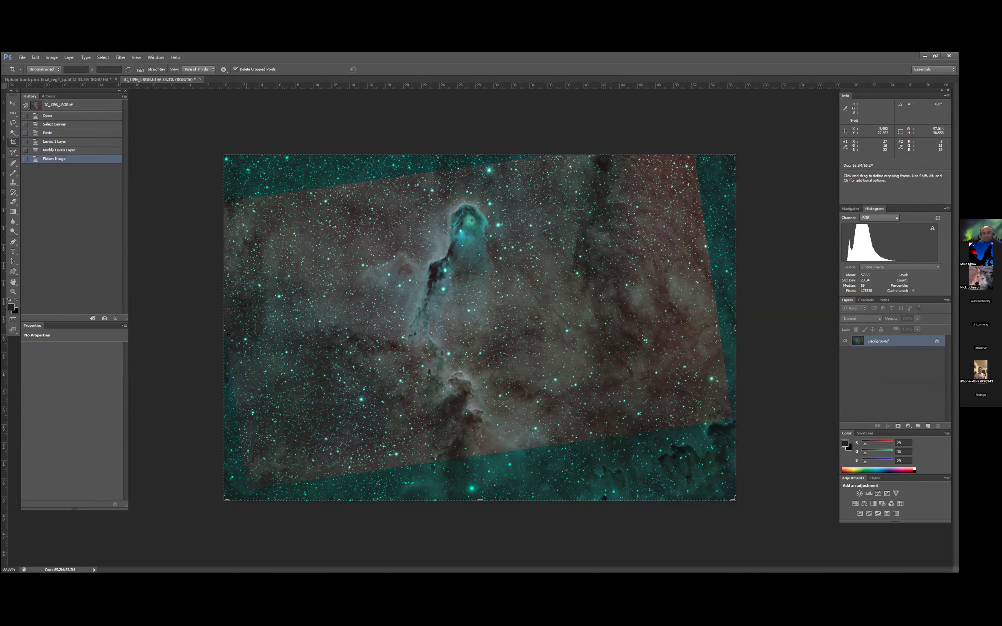
pyautogui.moveTo(220, 326); pyautogui.dragTo(240, 327)
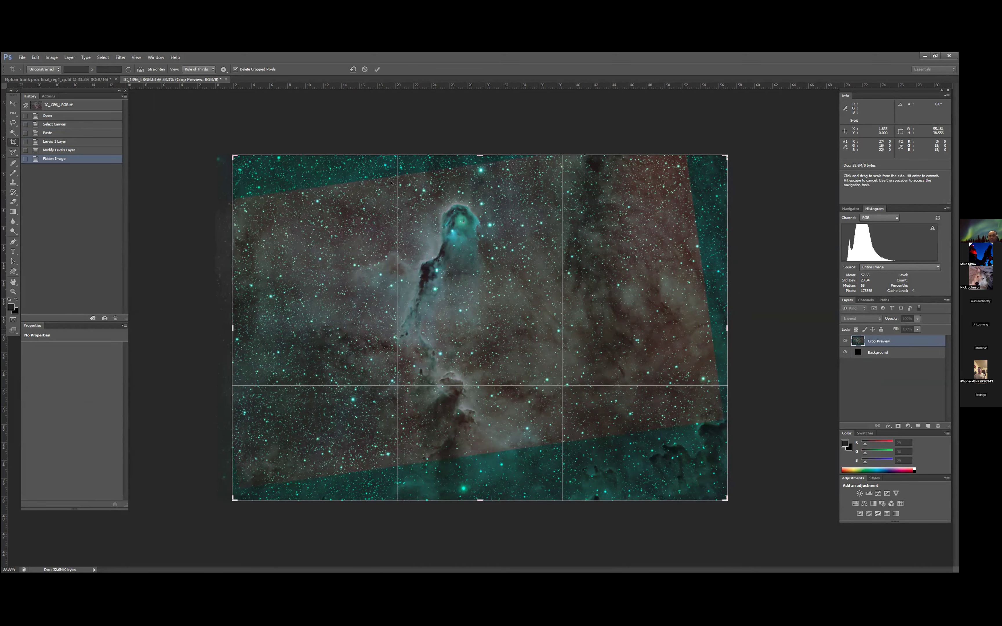
pyautogui.moveTo(727, 328); pyautogui.dragTo(686, 327)
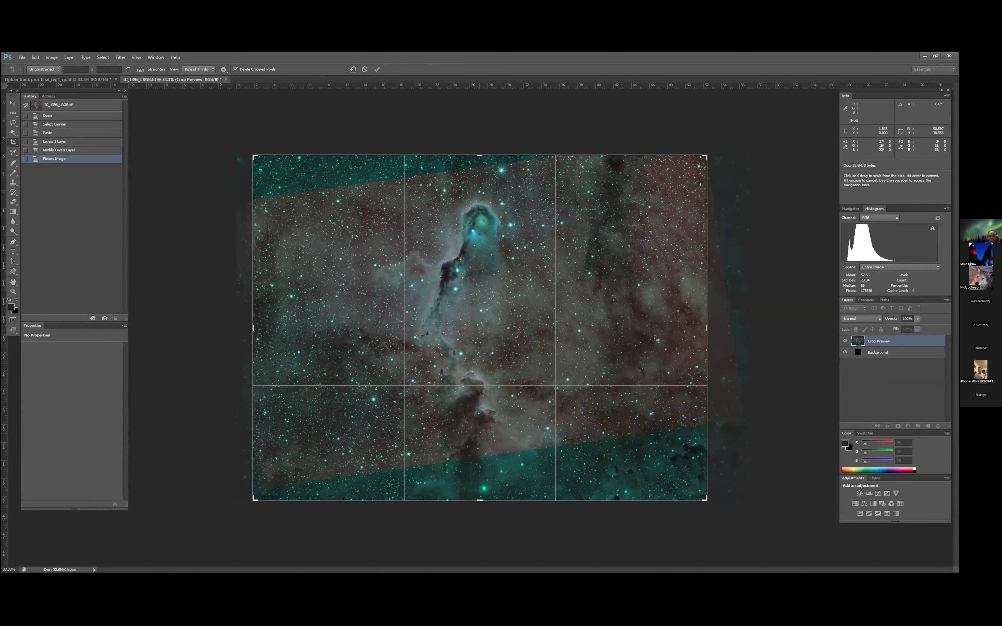
pyautogui.moveTo(480, 156); pyautogui.dragTo(480, 197)
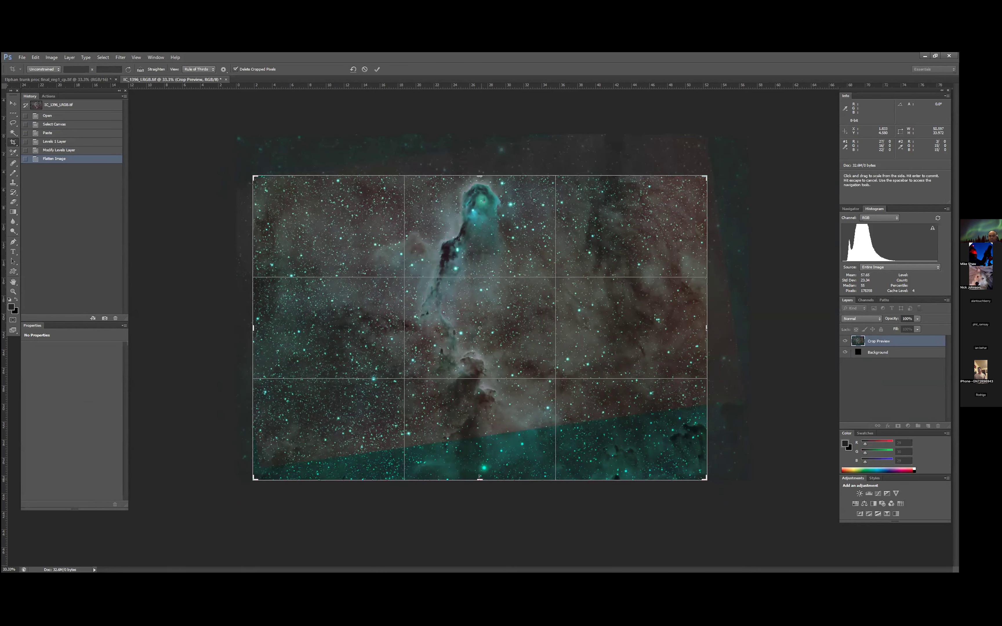
pyautogui.moveTo(480, 478); pyautogui.dragTo(480, 420)
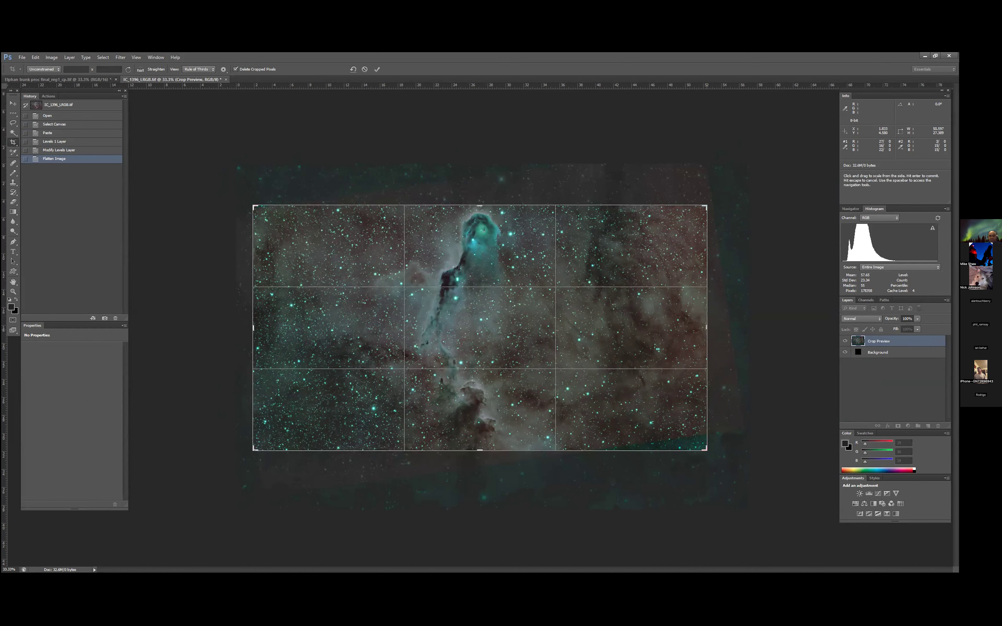
pyautogui.moveTo(253, 327); pyautogui.dragTo(285, 328)
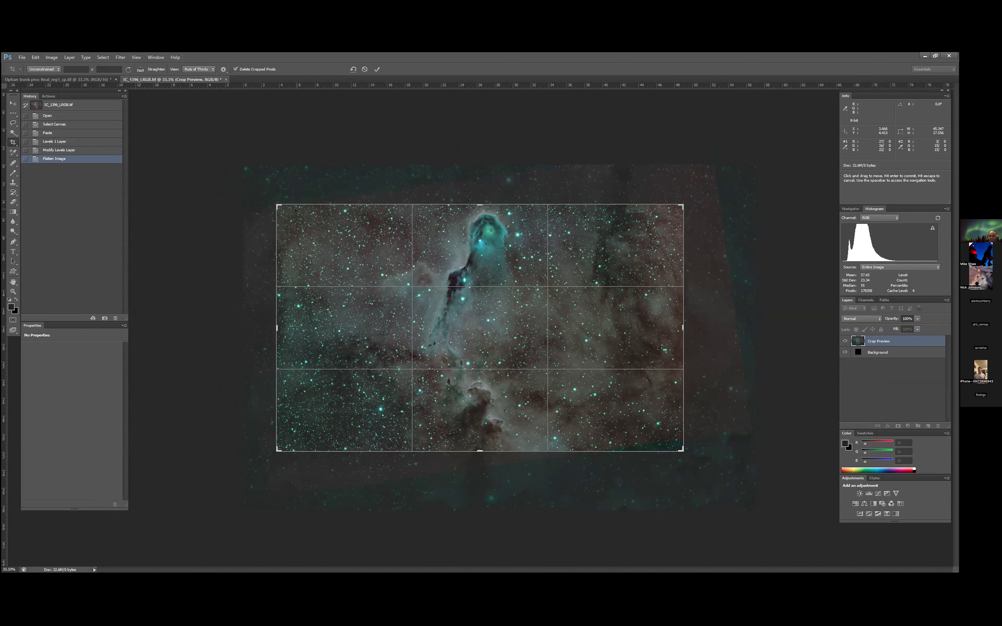
pyautogui.press('Return')
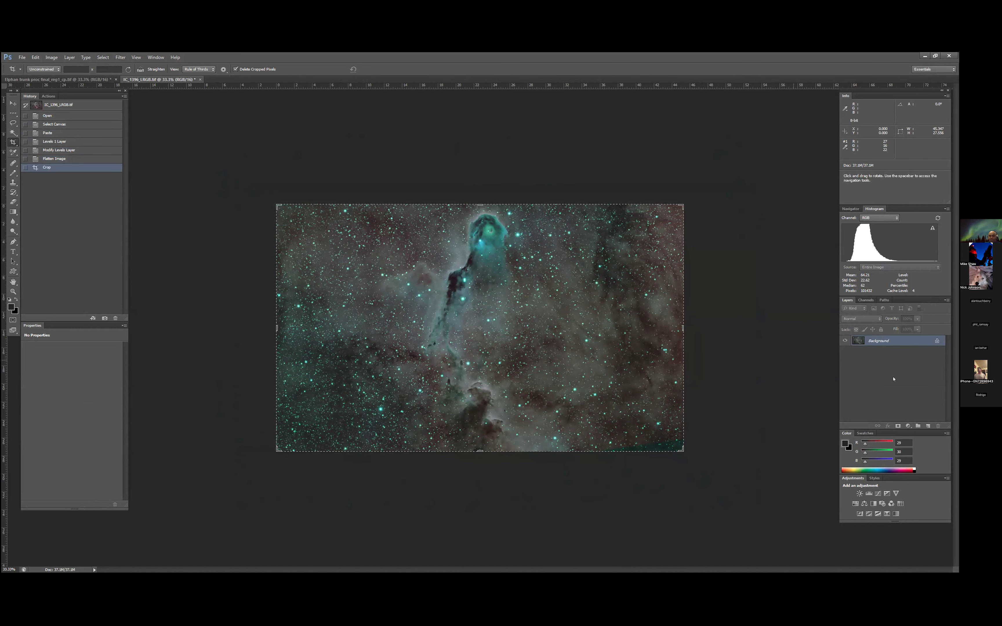
# - Duplicate the Background layer and set the copy's blending mode to Color
pyautogui.click(908, 426)
pyautogui.click(914, 342)
pyautogui.hotkey('ctrl', 'j')
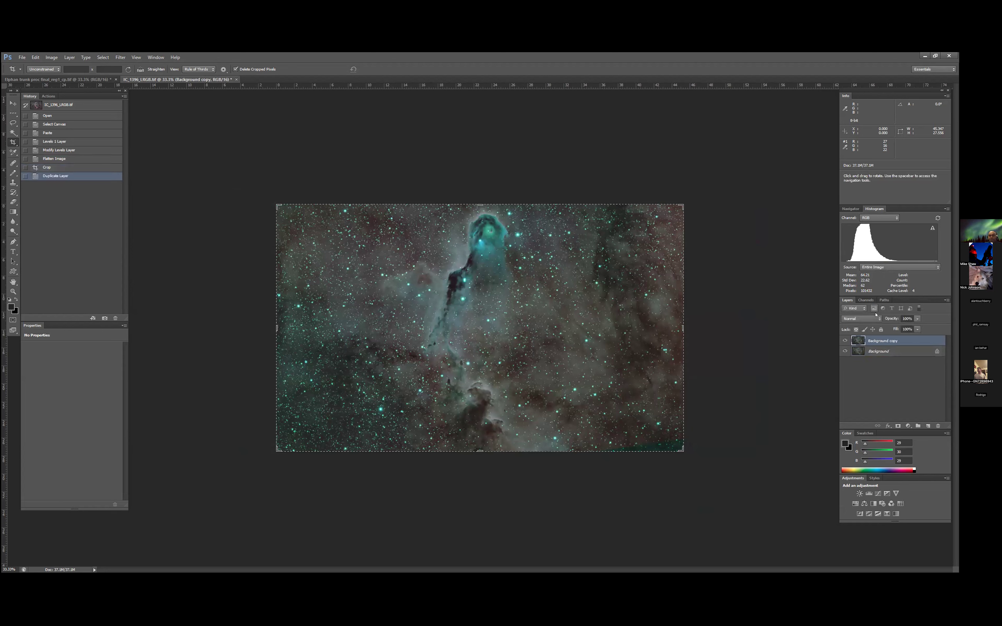
pyautogui.click(861, 319)
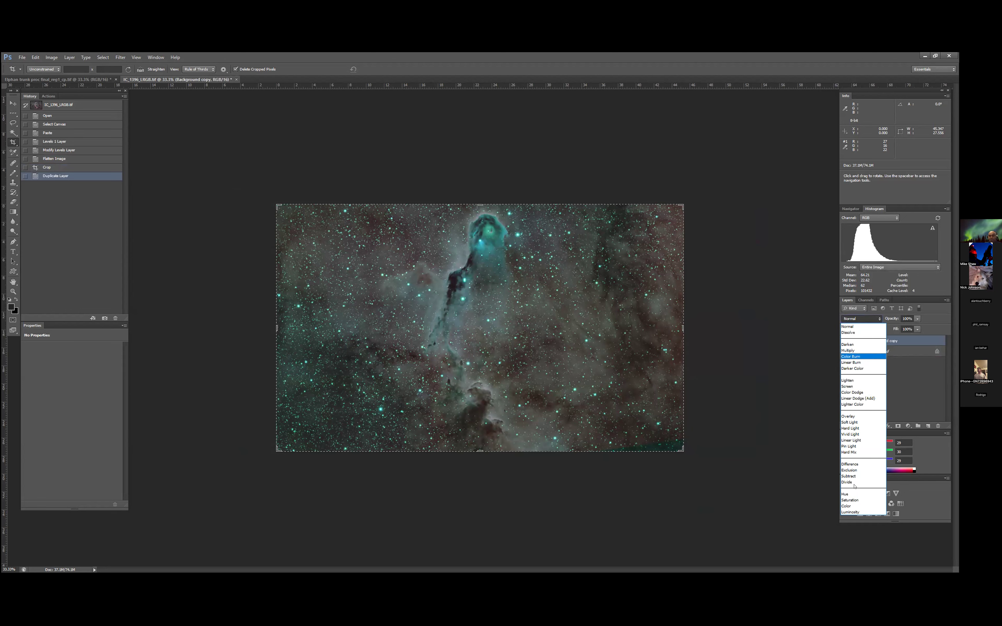
pyautogui.click(854, 506)
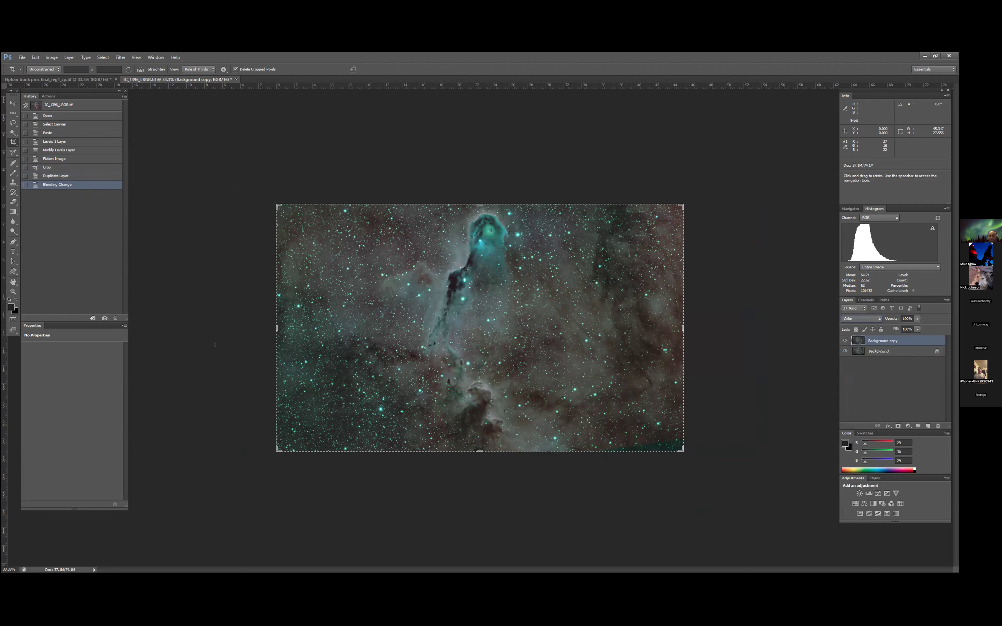
# - Apply the DeepSkyColors HLVG green-removal filter to the Background copy at Medium strength
pyautogui.click(116, 58)
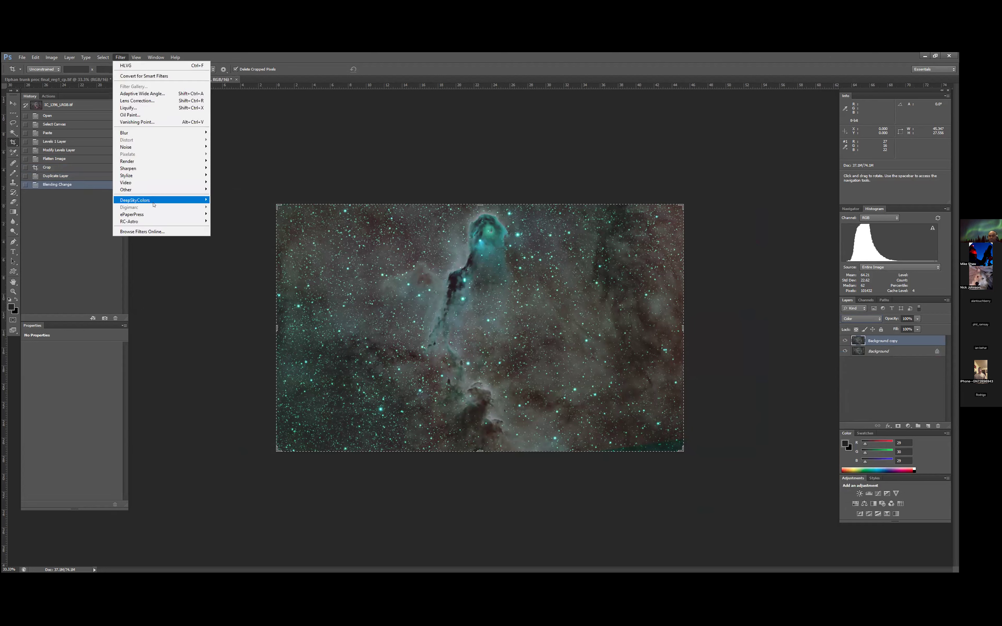
pyautogui.moveTo(153, 205)
pyautogui.click(228, 201)
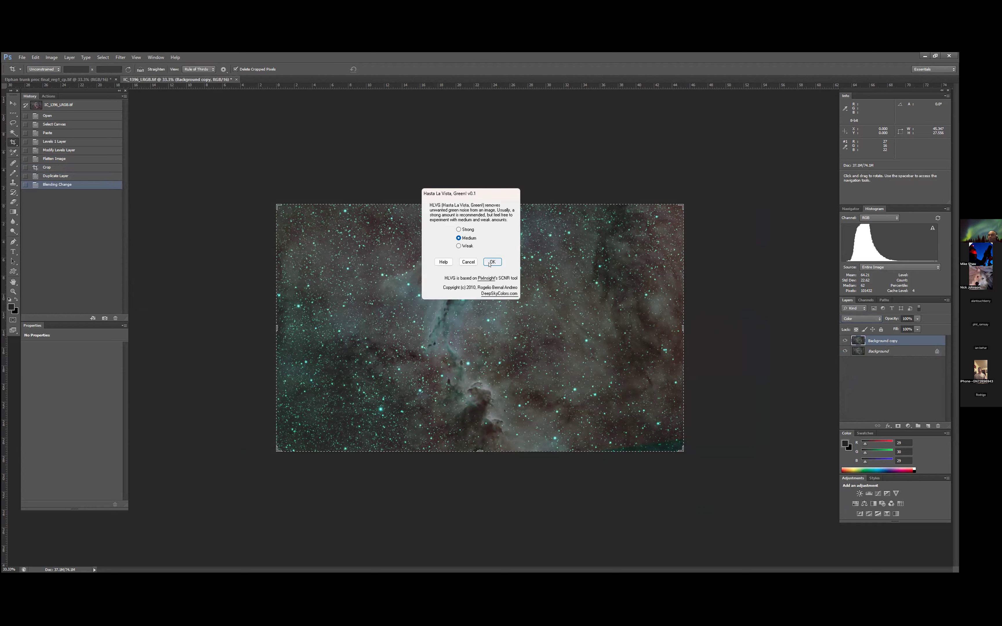
pyautogui.click(491, 262)
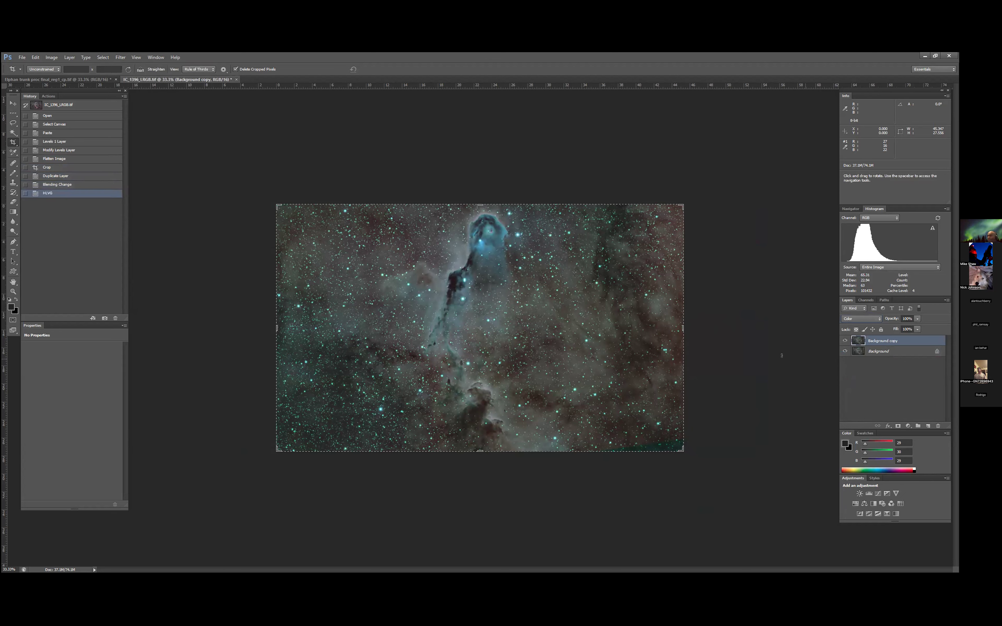
# - Rebalance the colour with a new Levels adjustment layer, trying gray points in the dark trunk lane and the background, and flatten the image
pyautogui.click(907, 426)
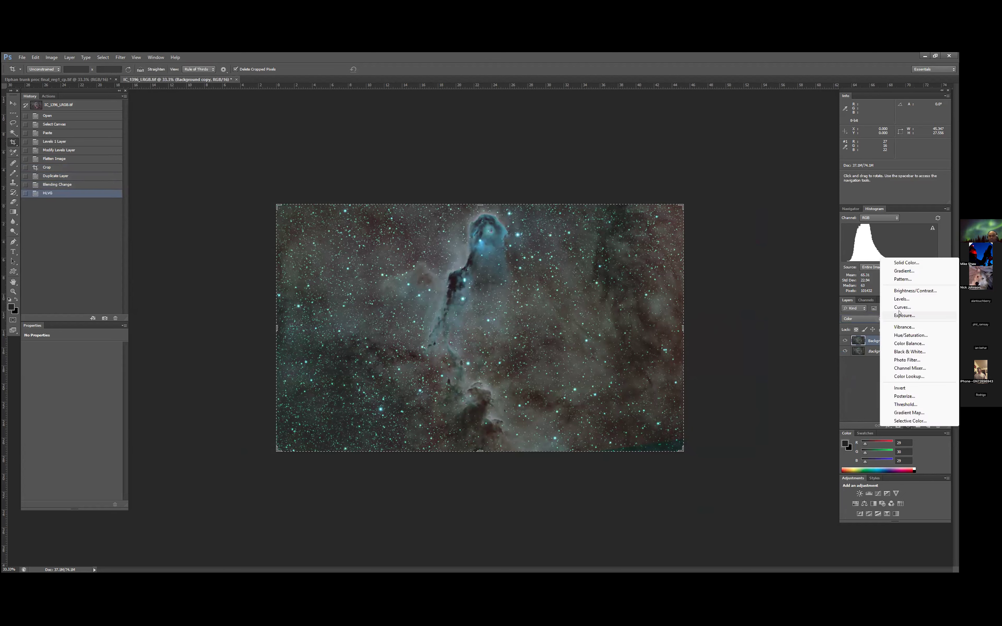
pyautogui.click(901, 299)
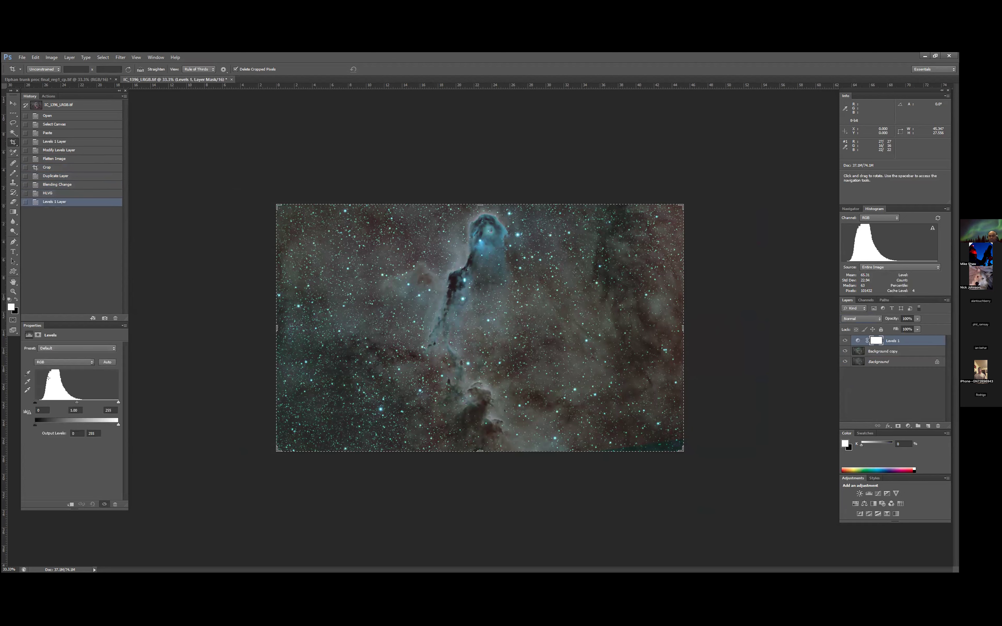
pyautogui.click(28, 381)
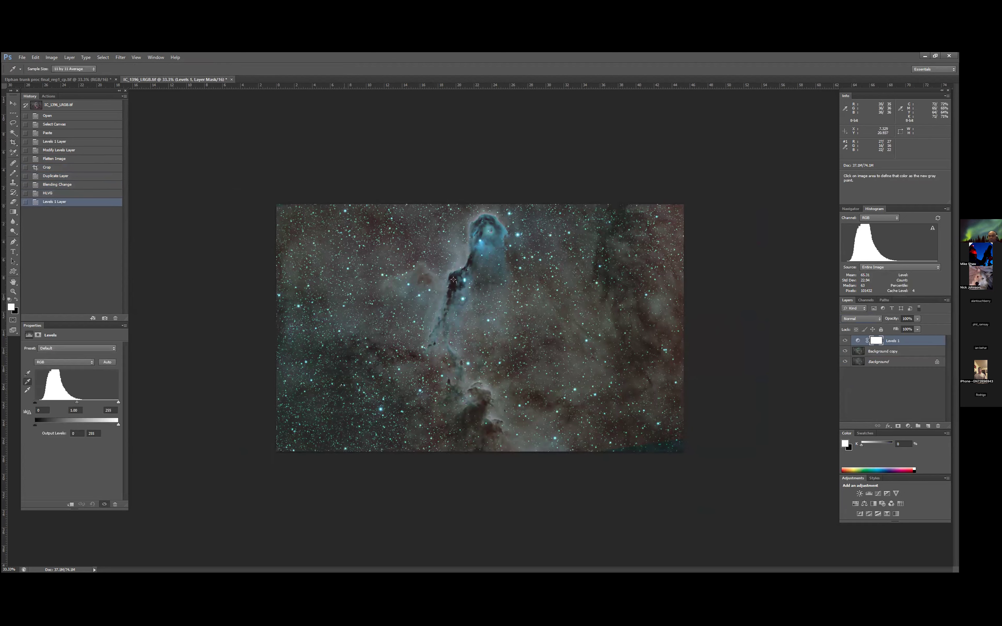
pyautogui.click(453, 280)
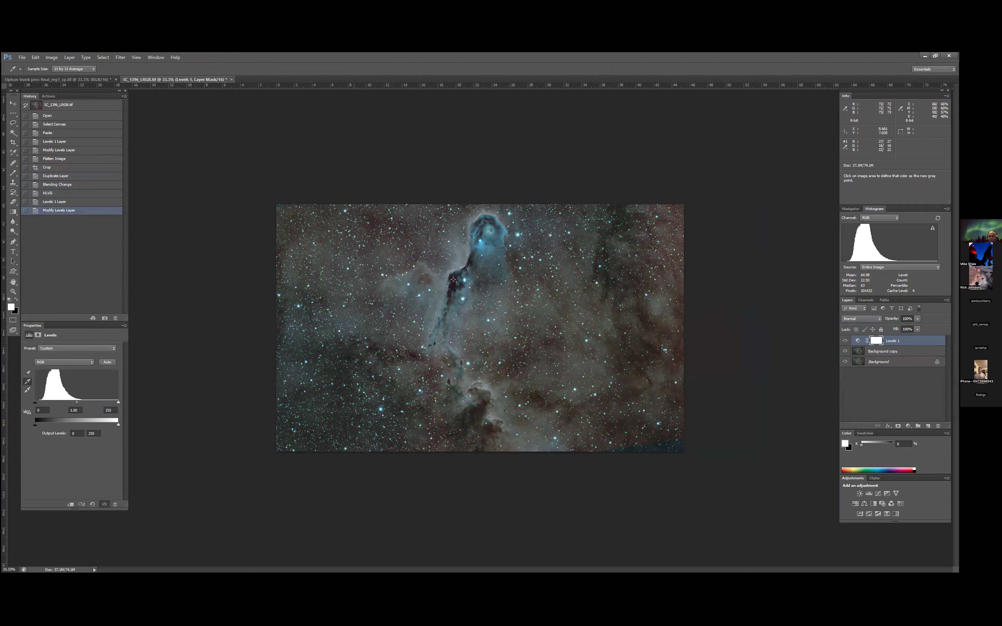
pyautogui.click(316, 390)
pyautogui.click(606, 254)
pyautogui.click(69, 57)
pyautogui.click(83, 301)
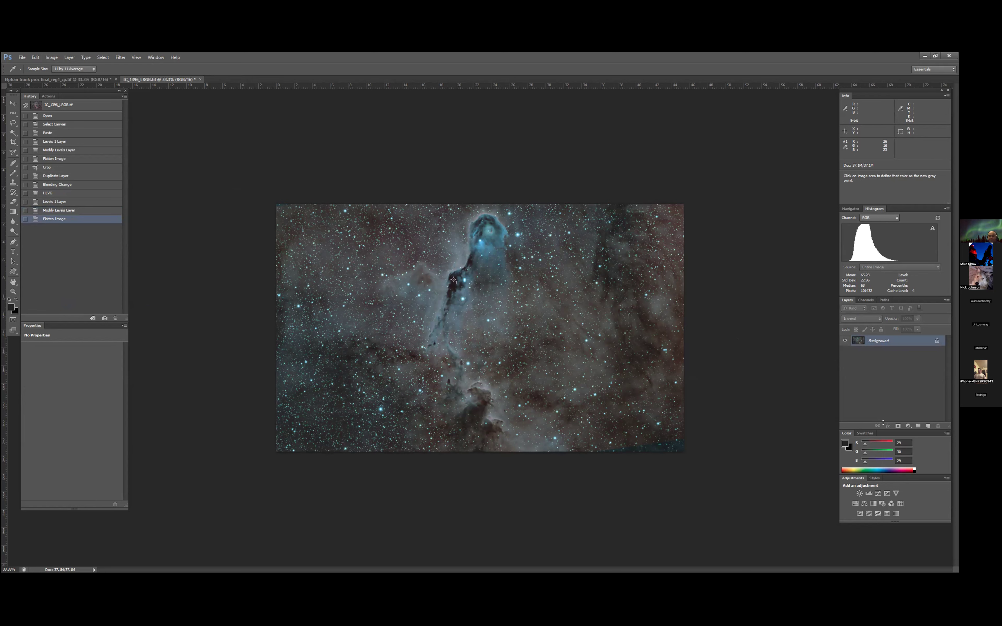
# - Crop a thin strip off the image's lower edge, reducing the height to about 26.2
pyautogui.click(907, 426)
pyautogui.click(666, 415)
pyautogui.click(14, 142)
pyautogui.moveTo(478, 450); pyautogui.dragTo(478, 439)
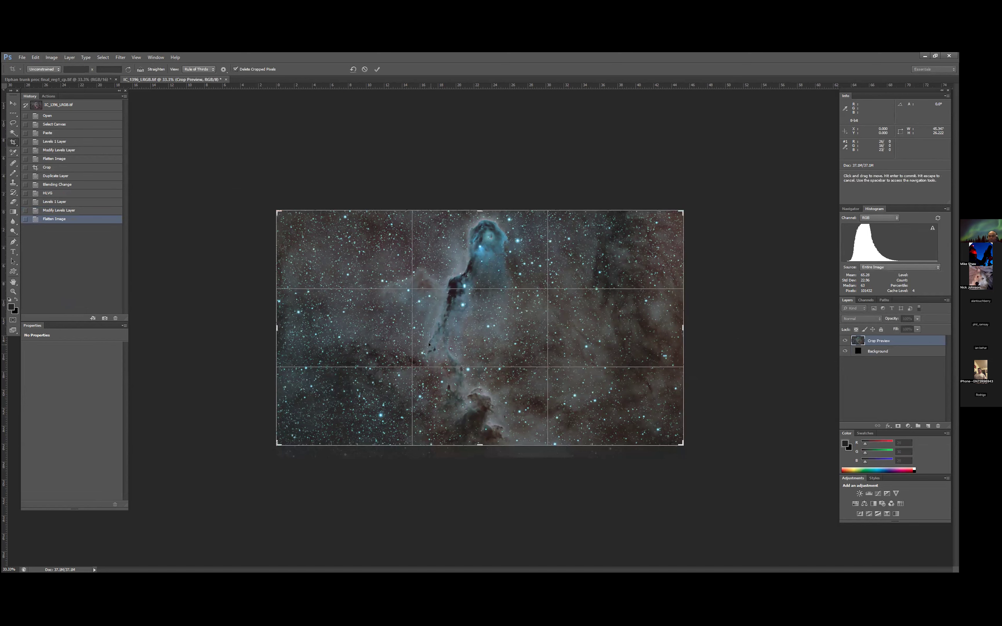
pyautogui.press('Return')
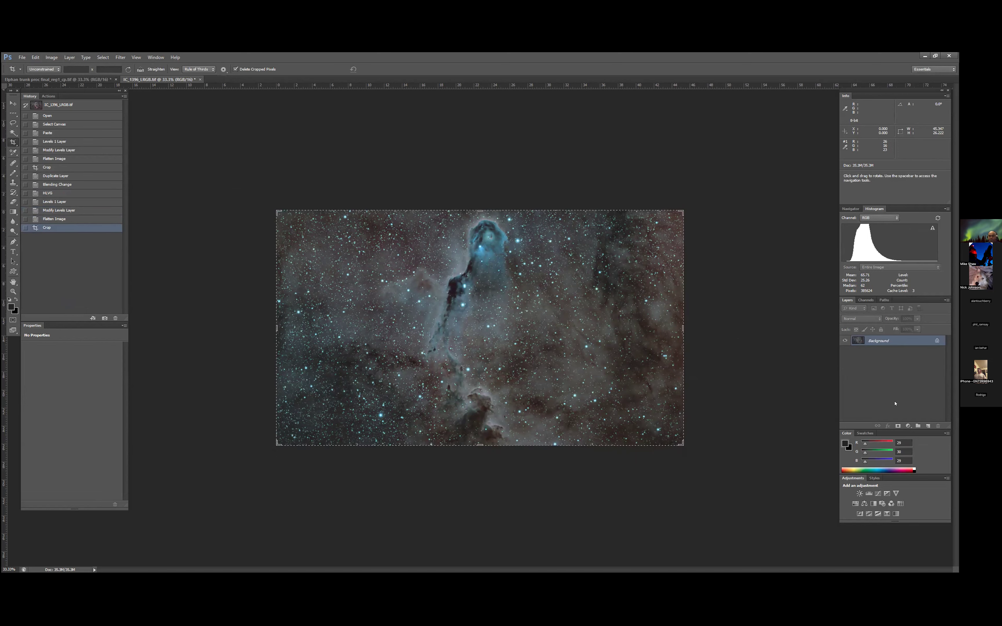
# - Add another Levels adjustment layer and resample its gray point on dark parts of the nebula to refine the colour balance
pyautogui.click(908, 427)
pyautogui.click(915, 296)
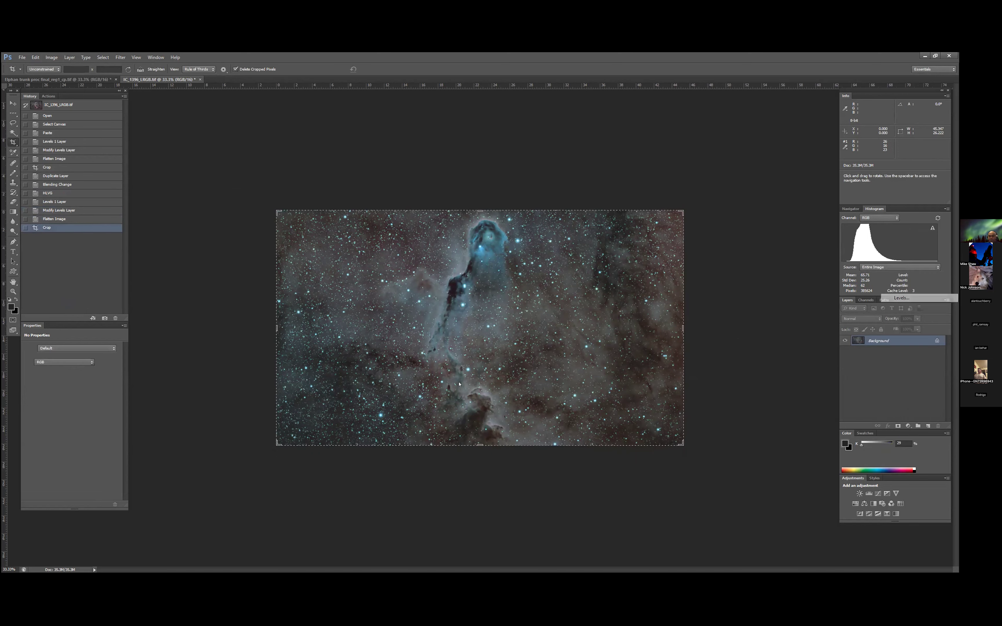
pyautogui.click(28, 381)
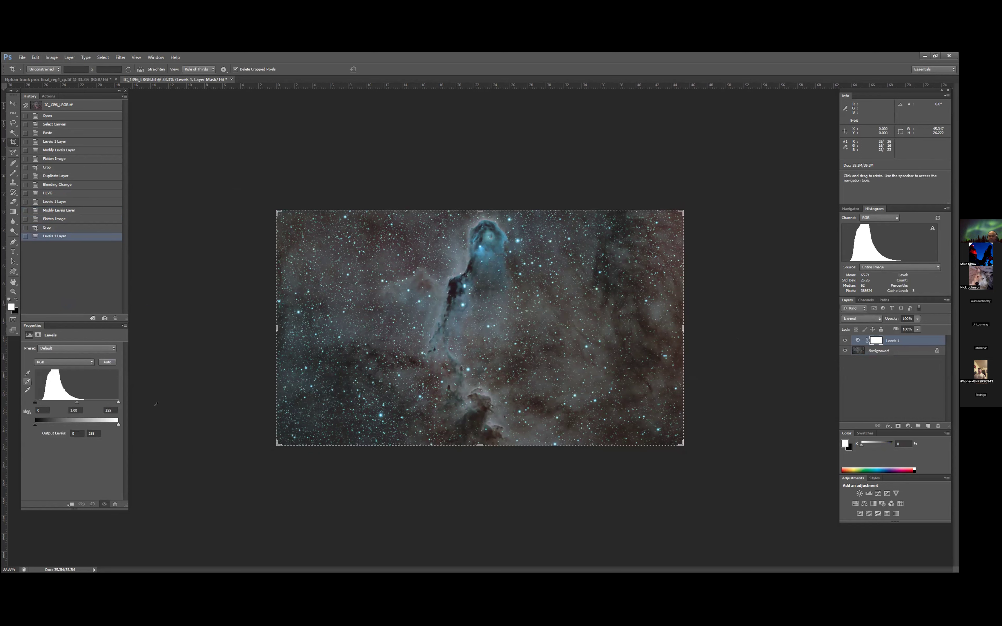
pyautogui.click(453, 286)
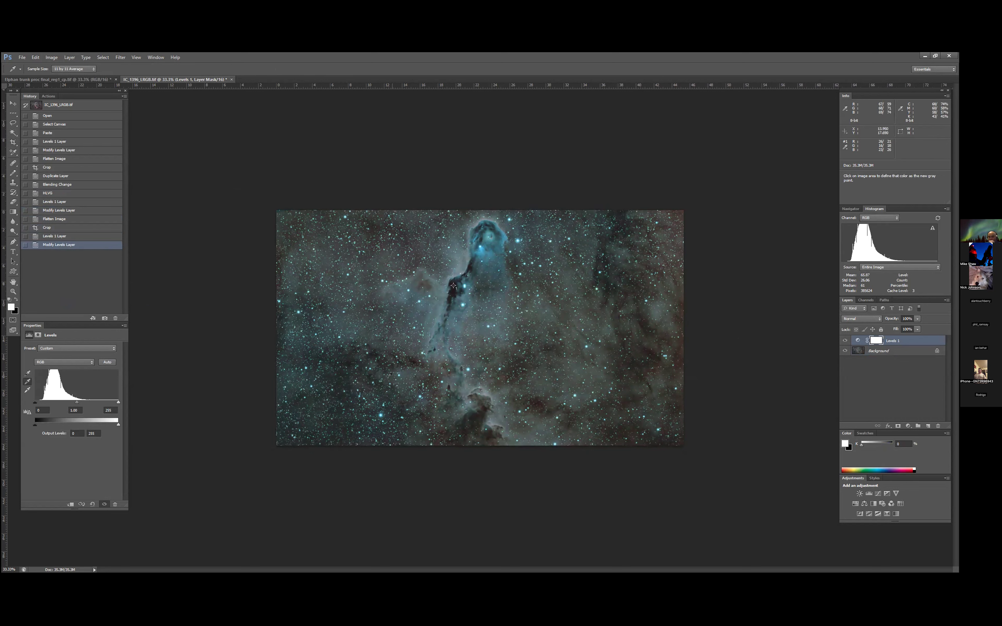
pyautogui.click(453, 285)
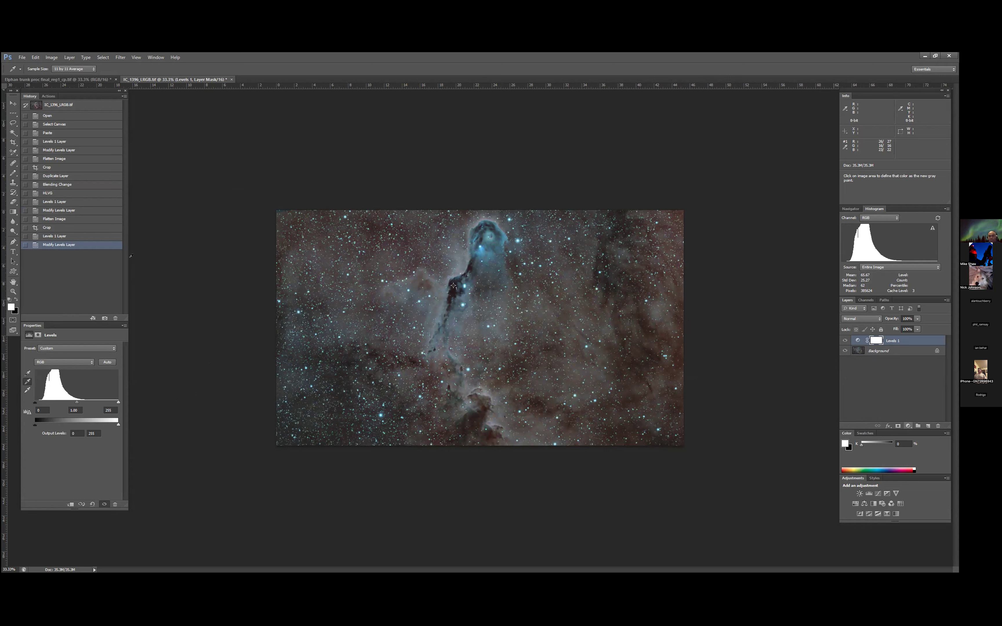
# - Resample the Levels gray point on the dark trunk lane and the dark background below it to refine the colour balance
pyautogui.click(453, 285)
pyautogui.click(453, 285)
pyautogui.click(454, 285)
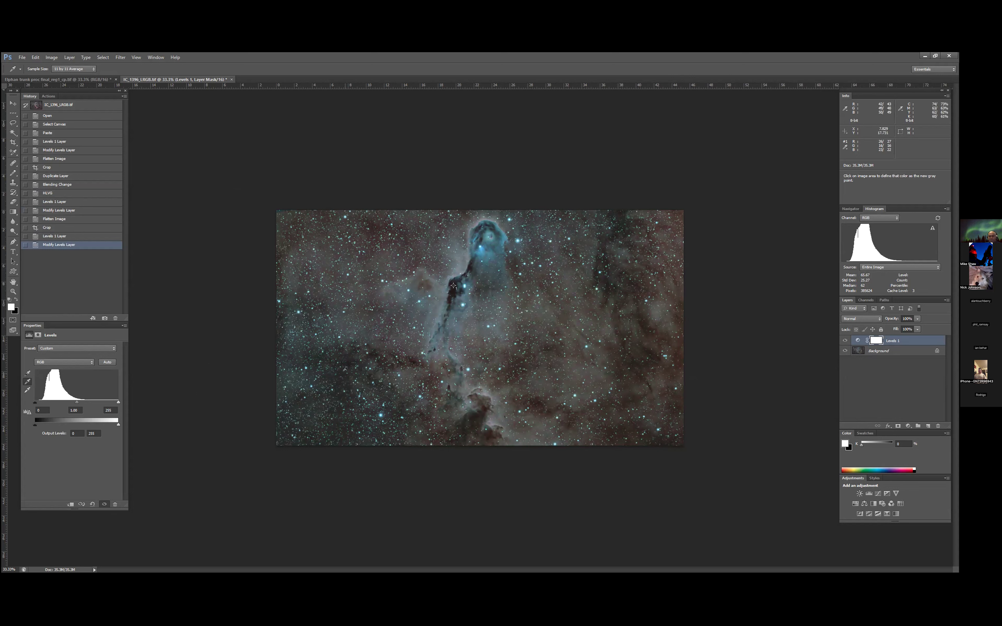
pyautogui.click(453, 285)
pyautogui.click(453, 285)
pyautogui.click(370, 397)
pyautogui.click(371, 378)
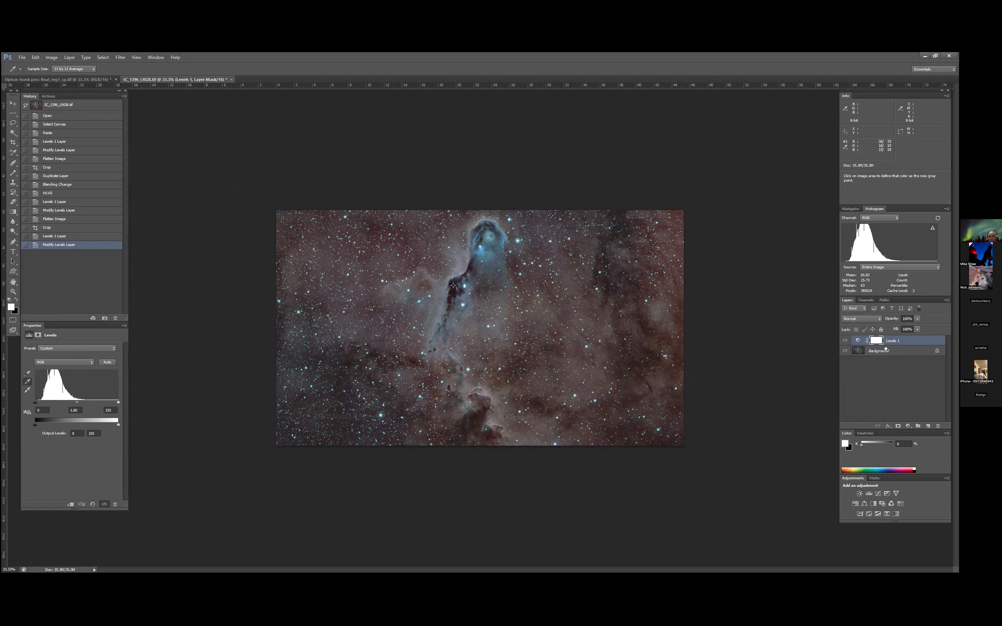
# - Compare the image with and without the Levels adjustment, and flatten the image
pyautogui.click(846, 341)
pyautogui.click(845, 341)
pyautogui.click(69, 57)
pyautogui.click(130, 301)
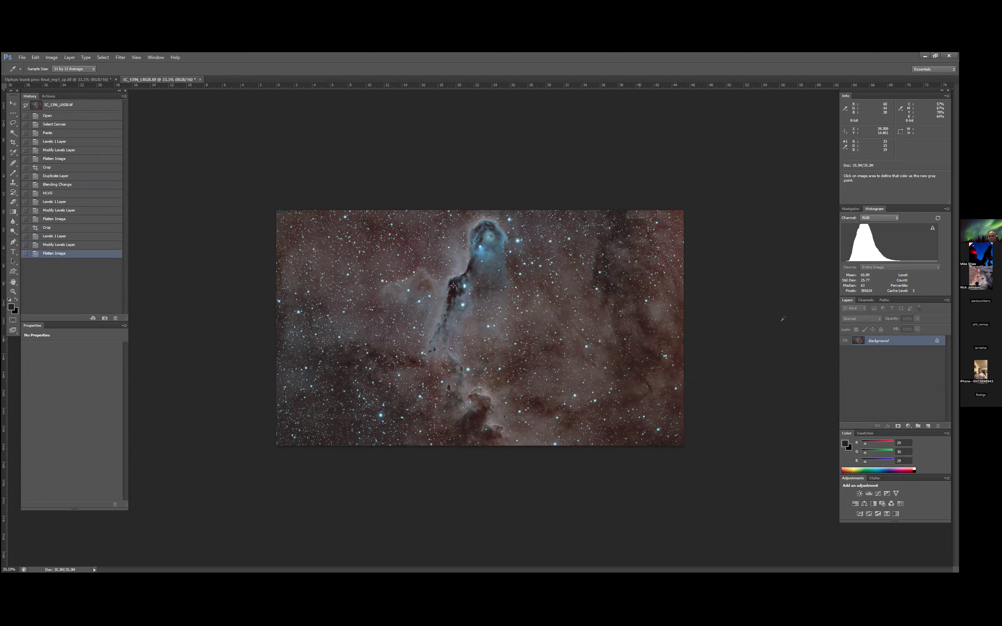
# - Add a Selective Color layer setting the Reds to about -38% Cyan, +12% Magenta and +12% Yellow, and flatten the image
pyautogui.click(908, 427)
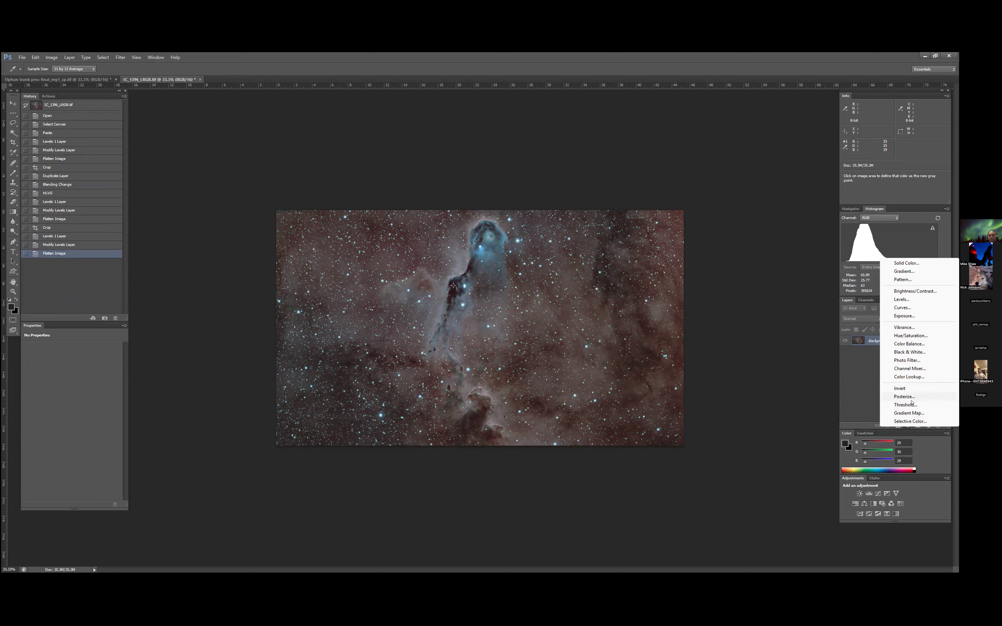
pyautogui.click(907, 421)
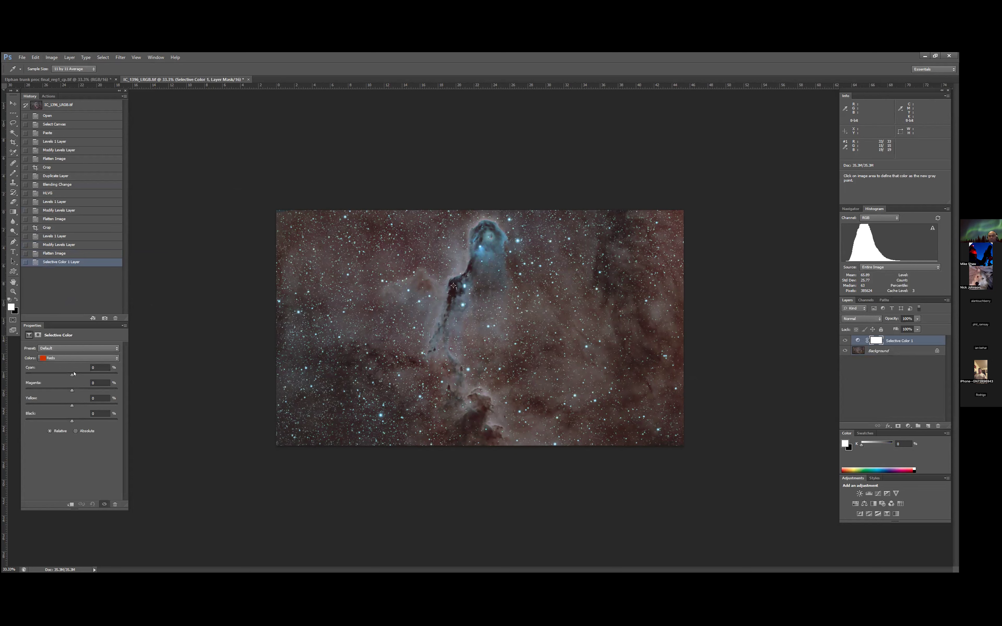
pyautogui.moveTo(55, 377); pyautogui.dragTo(76, 391)
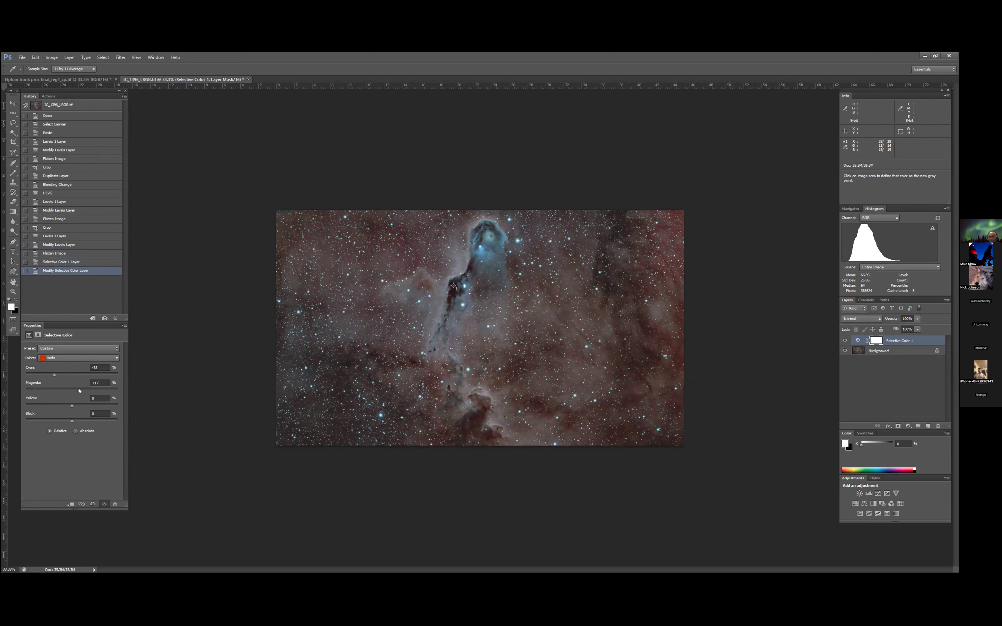
pyautogui.moveTo(77, 390); pyautogui.dragTo(77, 390)
pyautogui.moveTo(77, 405); pyautogui.dragTo(77, 405)
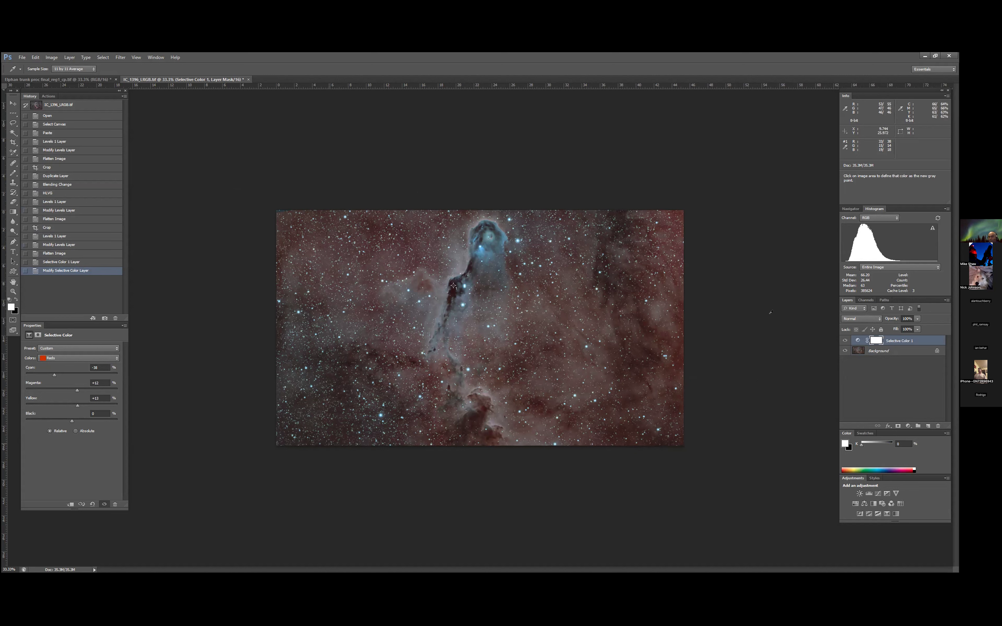
pyautogui.click(69, 58)
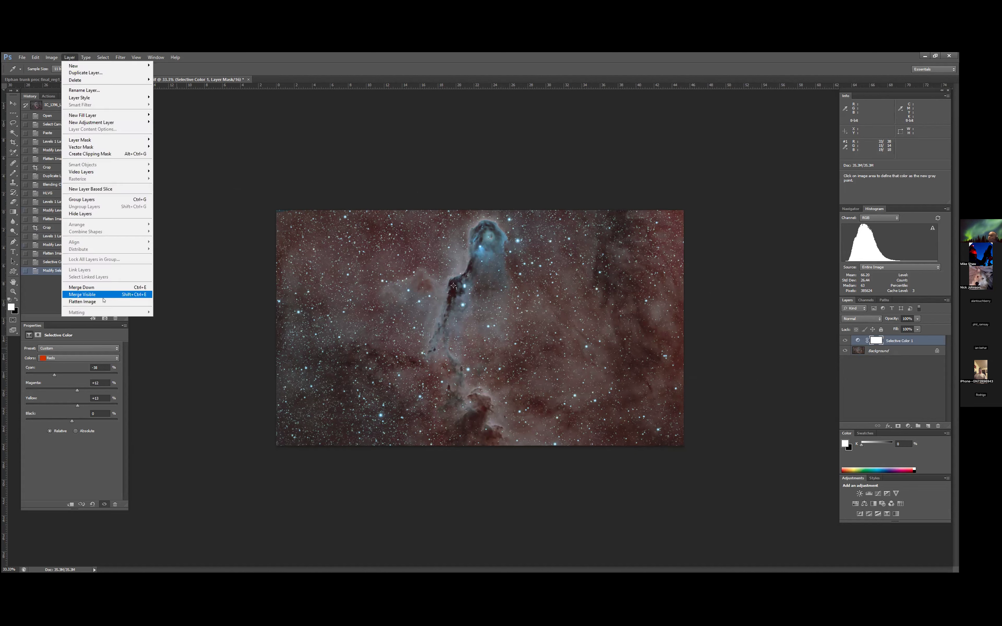
pyautogui.click(105, 302)
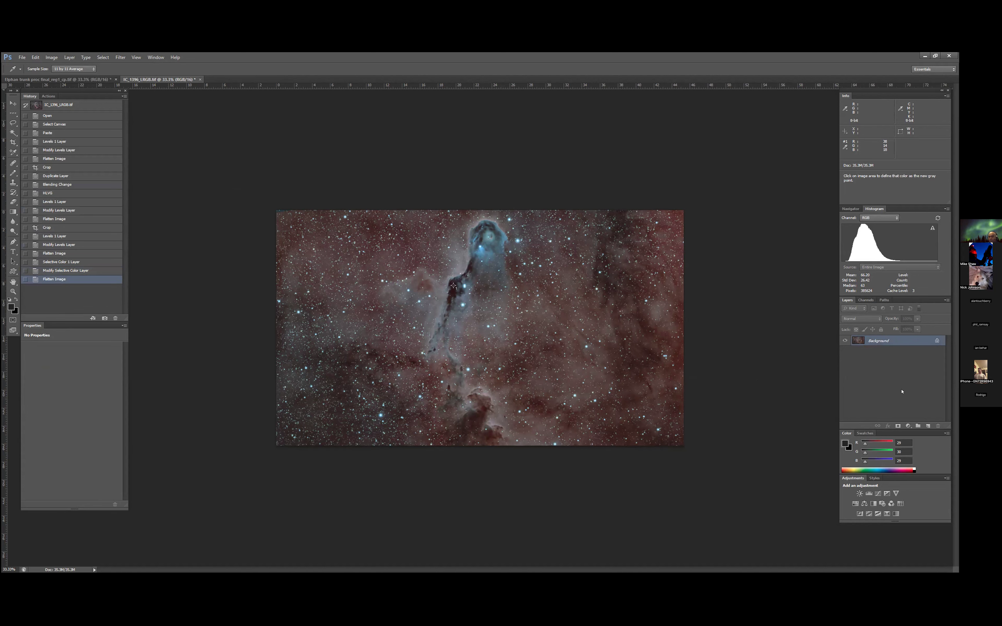
pyautogui.click(907, 426)
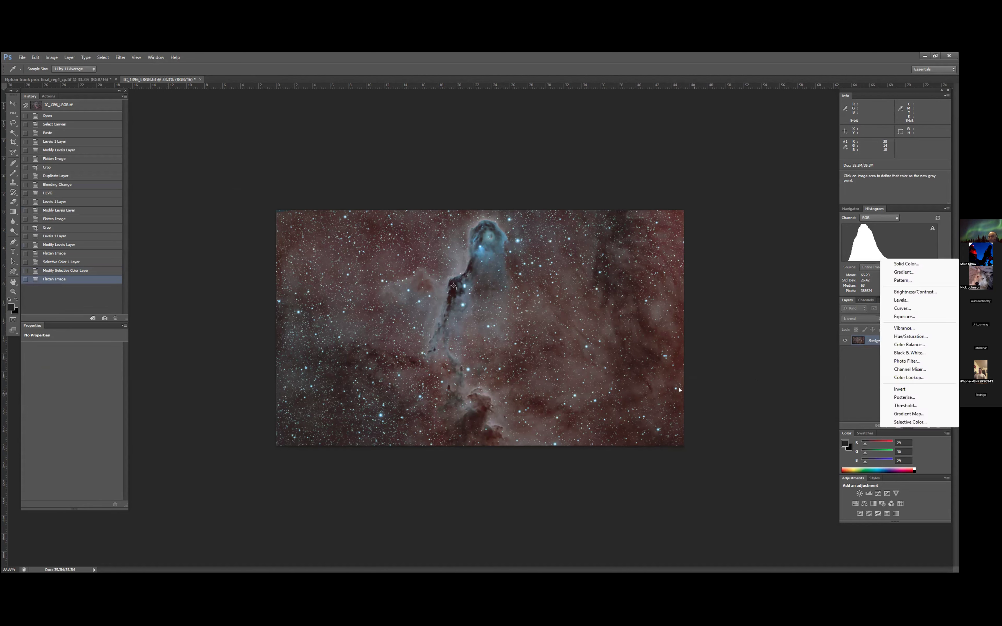
pyautogui.click(840, 379)
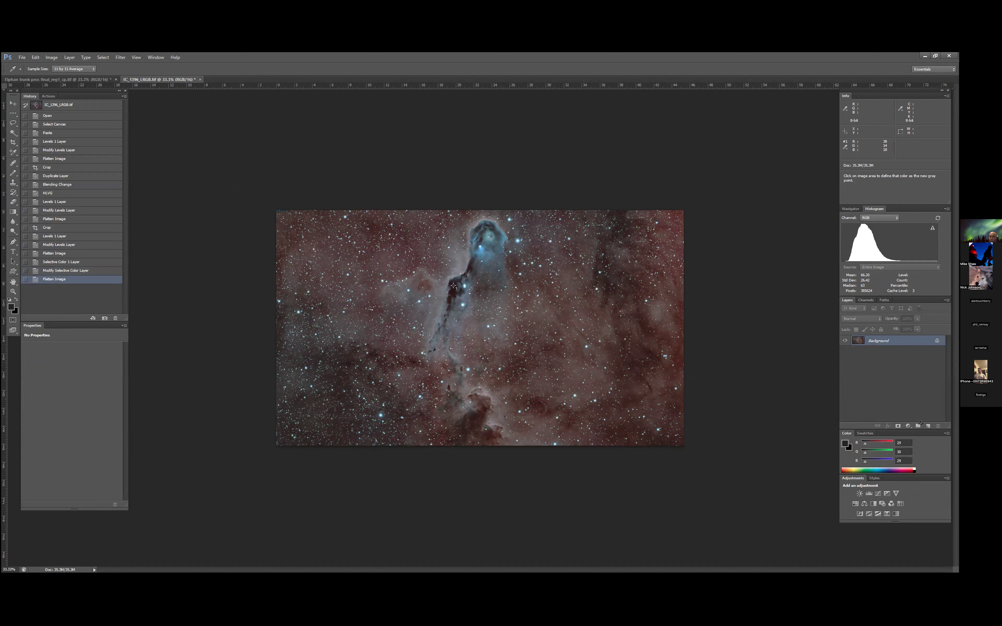
pyautogui.click(907, 426)
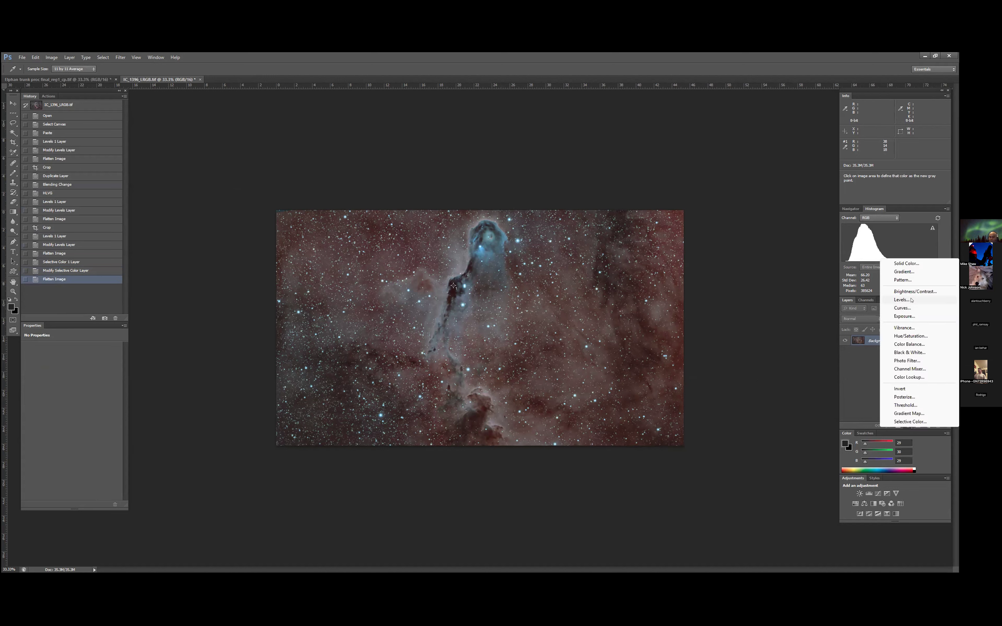
pyautogui.click(902, 299)
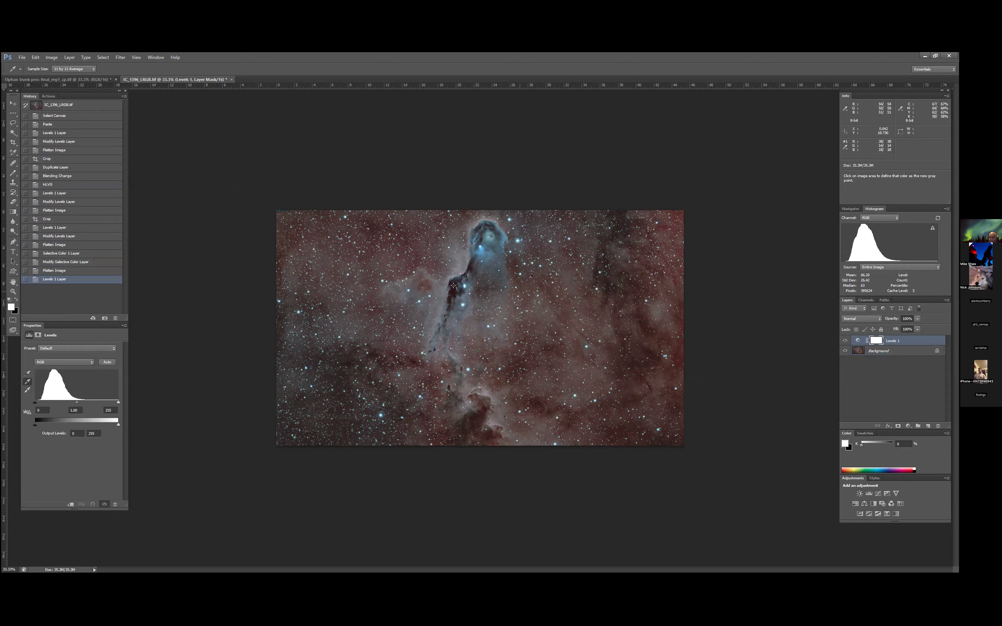
pyautogui.click(69, 57)
pyautogui.click(82, 302)
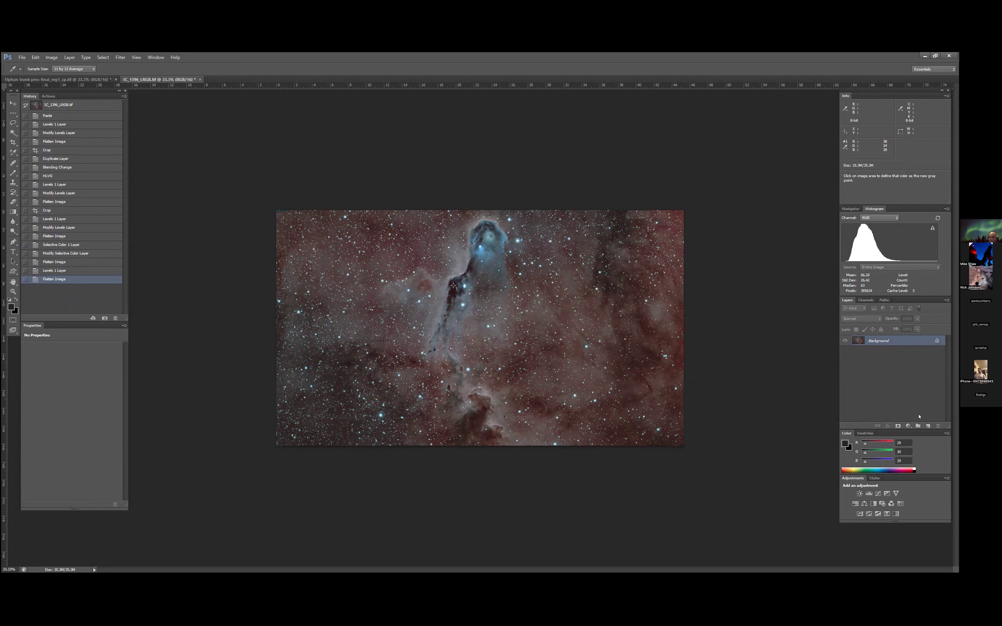
# - Add a Curves adjustment layer raising the Red channel's midtones to about input 111, output 136, and flatten the image
pyautogui.click(908, 425)
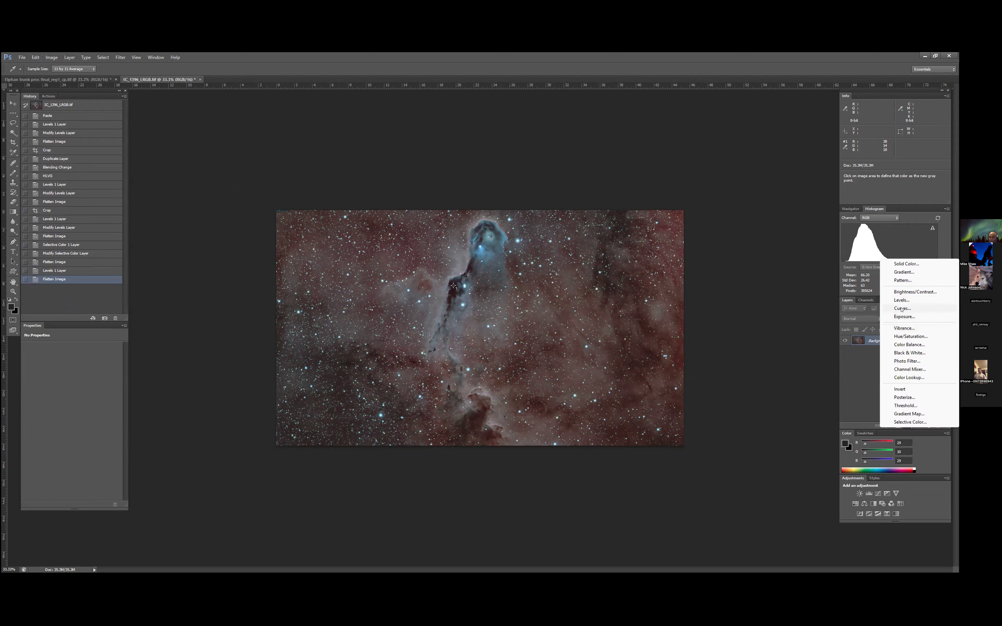
pyautogui.click(902, 309)
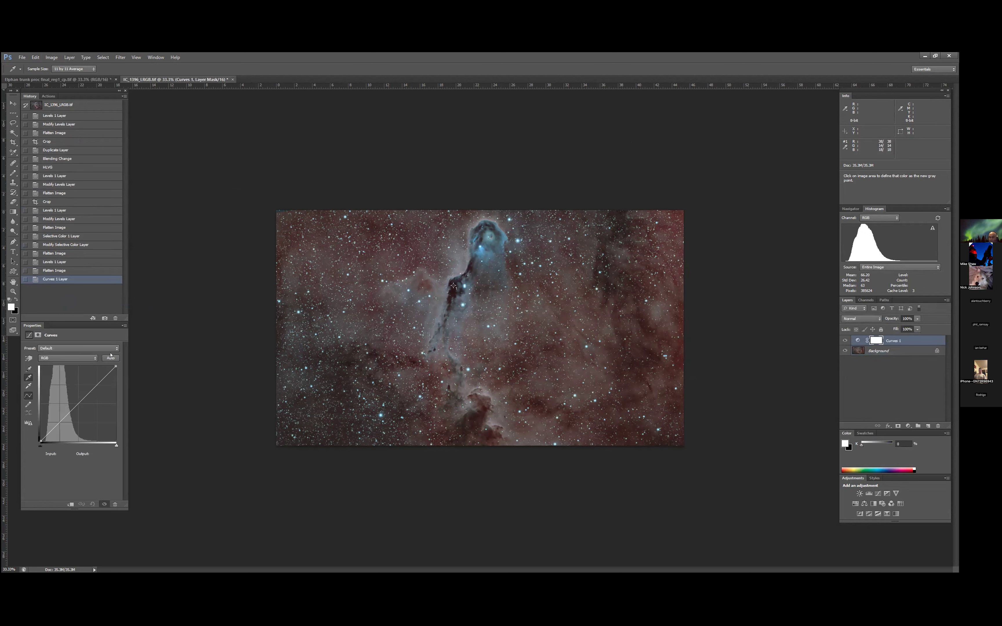
pyautogui.click(93, 360)
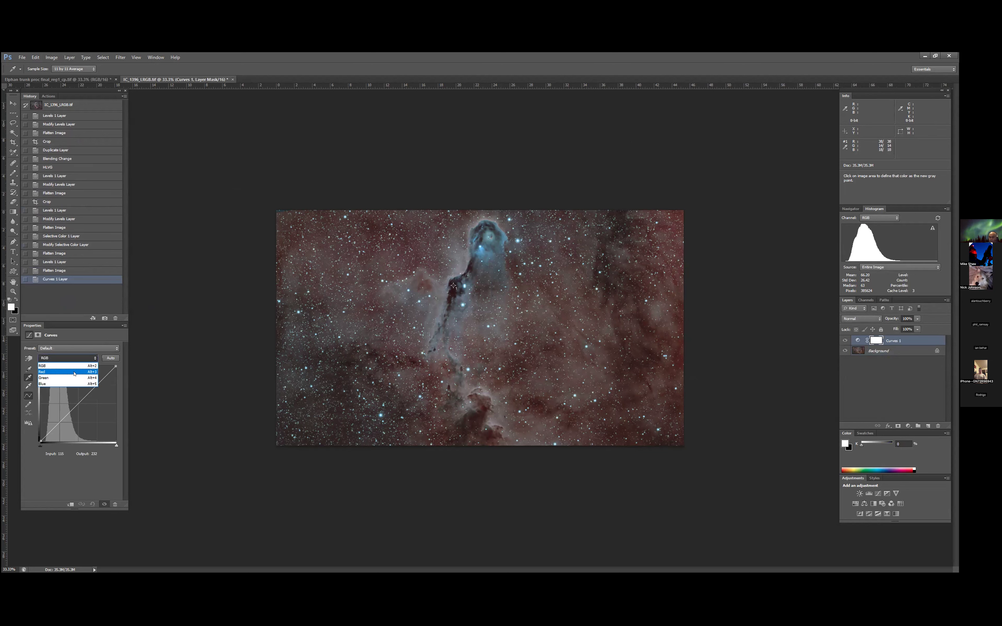
pyautogui.click(74, 372)
pyautogui.moveTo(75, 406); pyautogui.dragTo(72, 400)
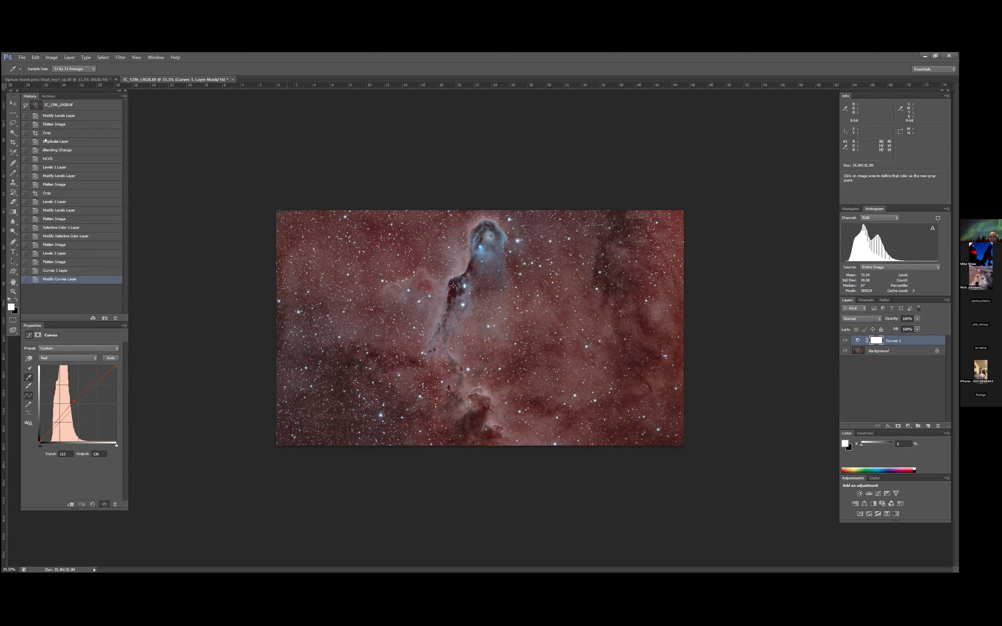
pyautogui.click(69, 57)
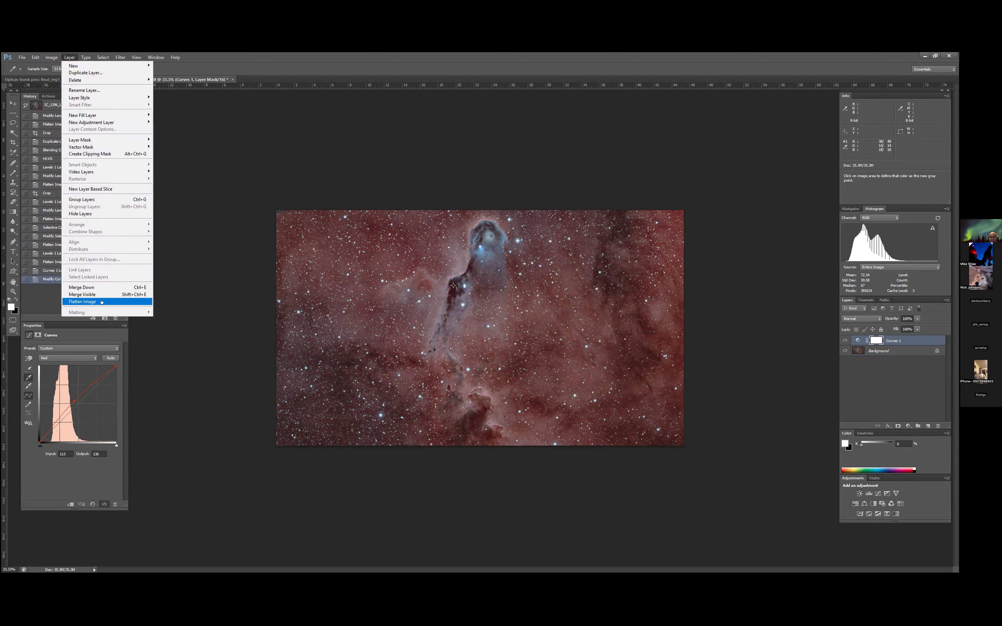
pyautogui.click(102, 302)
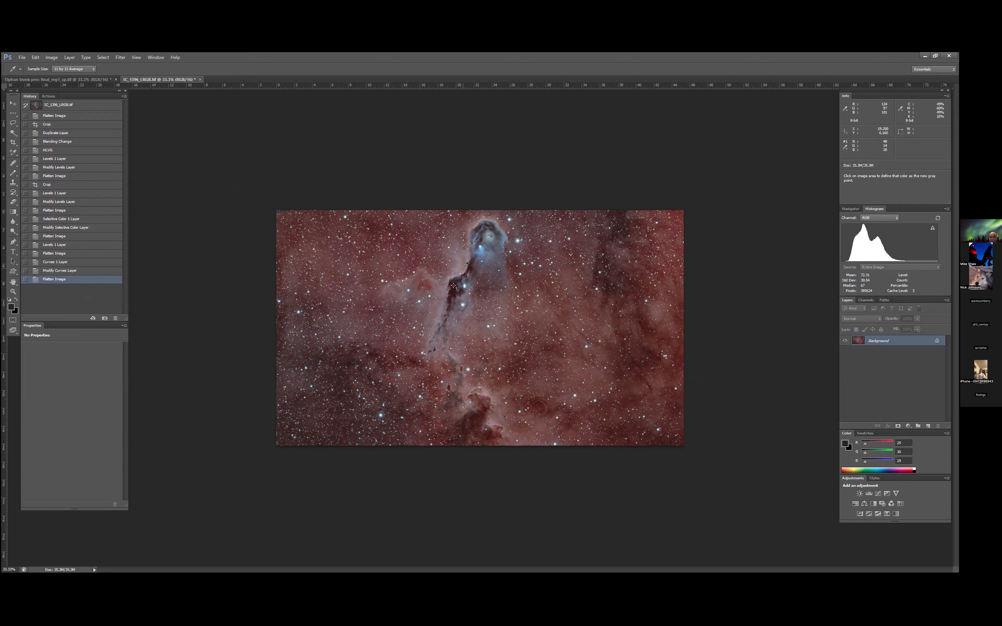
# - Duplicate the Background layer of the LRGB image and run RC-Astro StarXTerminator on the copy without Large Tile Overlap
pyautogui.click(58, 80)
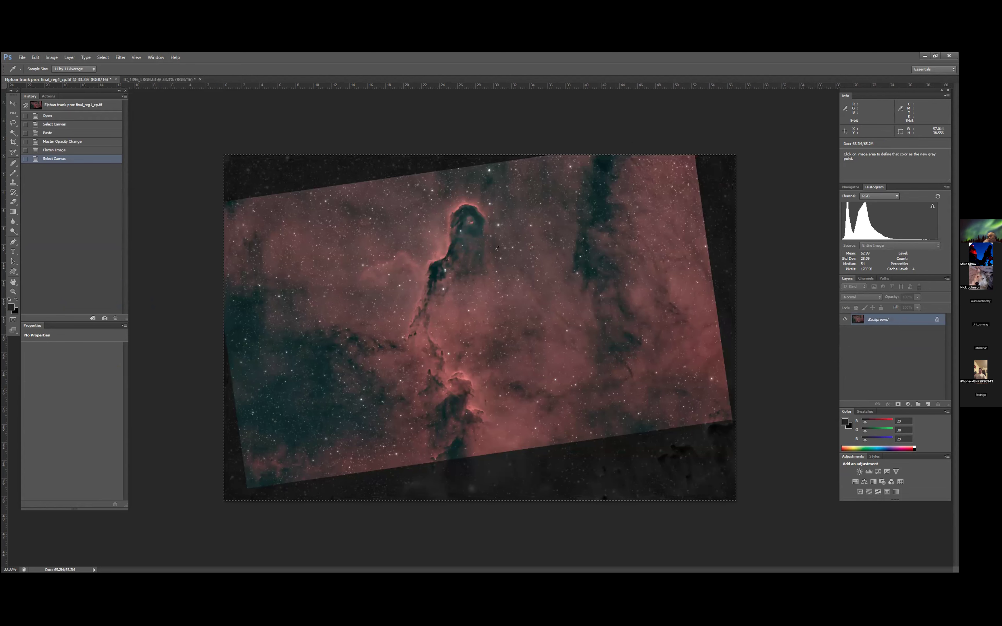
pyautogui.click(162, 79)
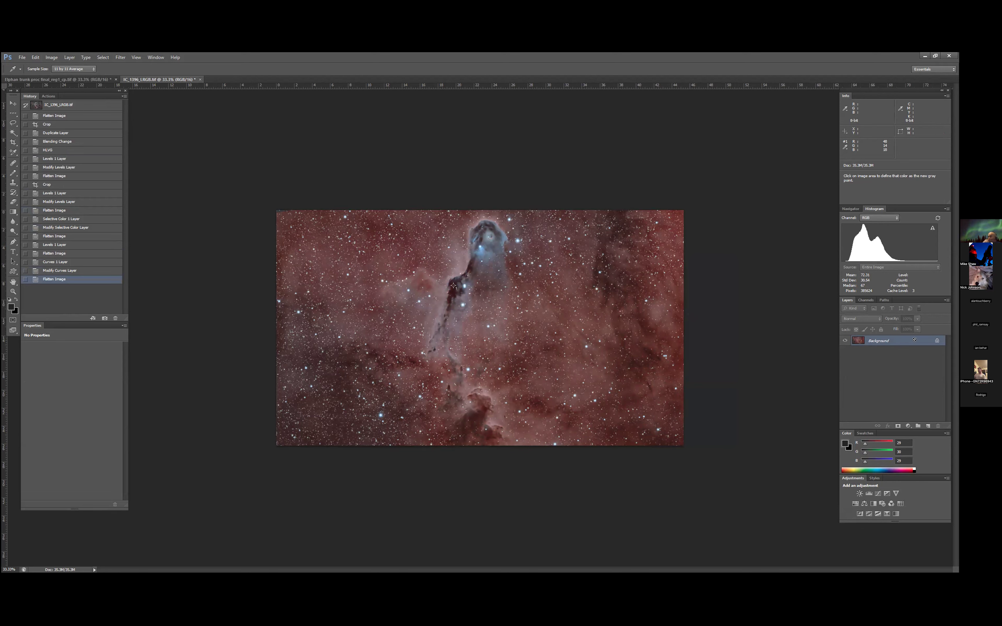
pyautogui.moveTo(923, 421); pyautogui.dragTo(927, 425)
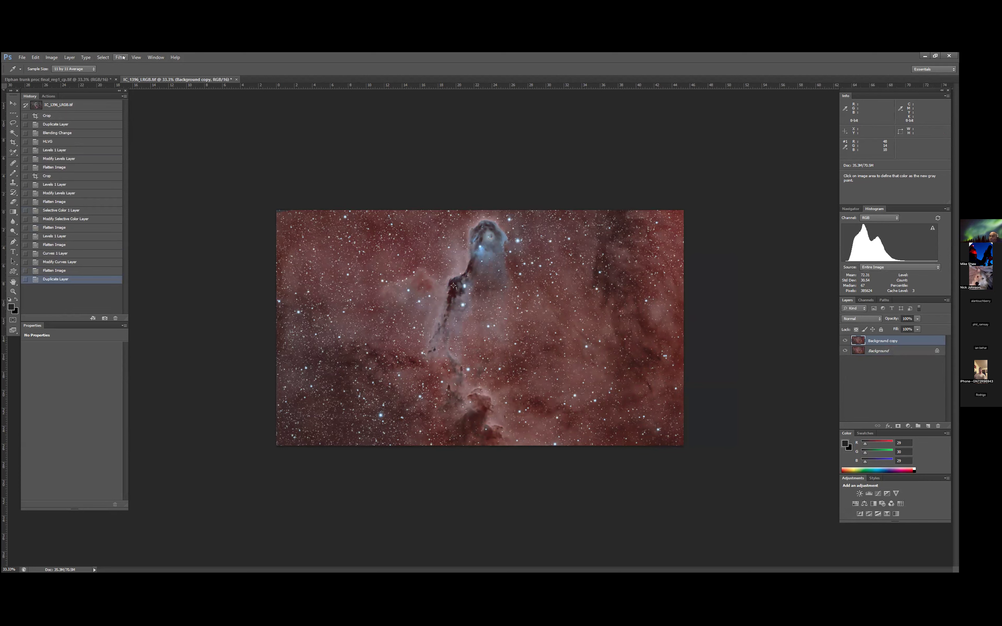
pyautogui.click(120, 58)
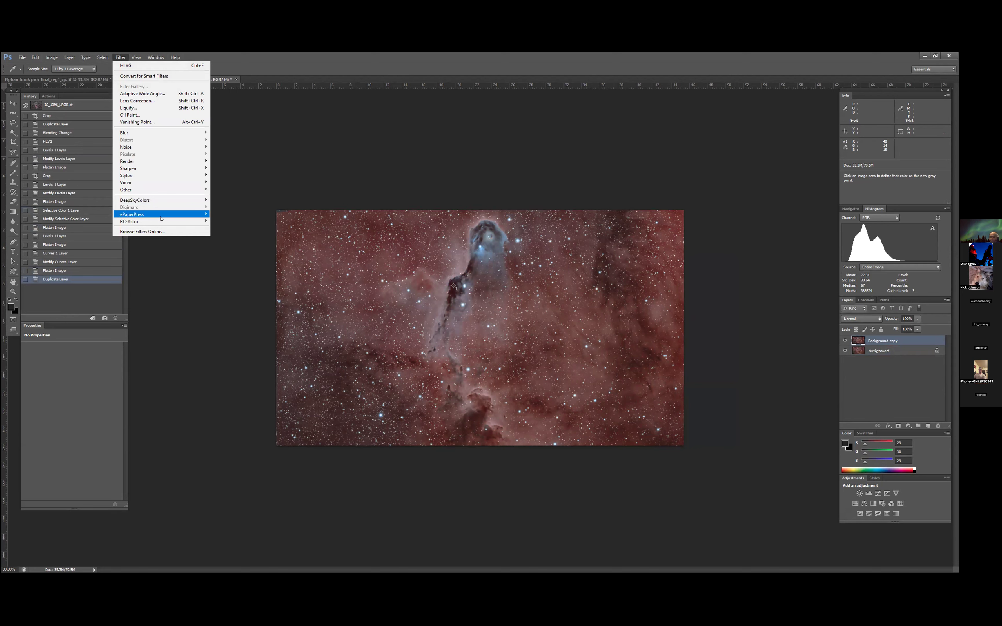
pyautogui.moveTo(204, 224)
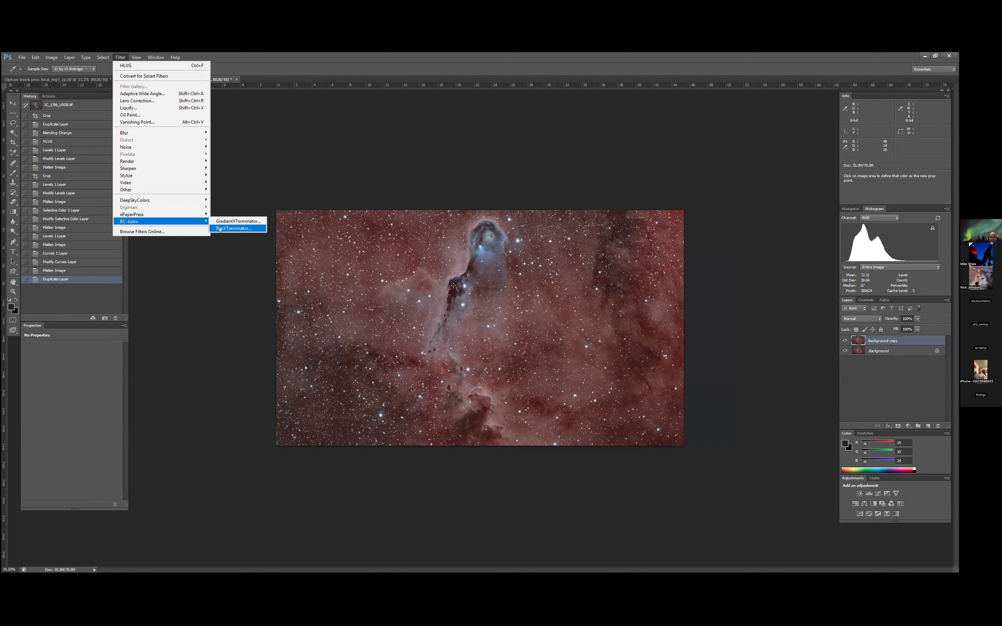
pyautogui.click(219, 229)
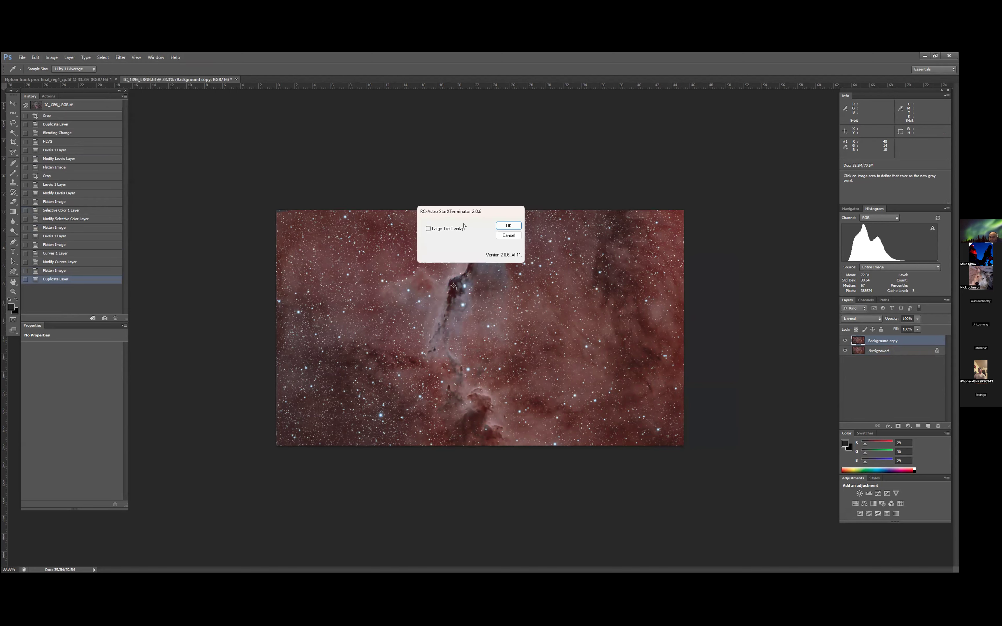
pyautogui.click(508, 226)
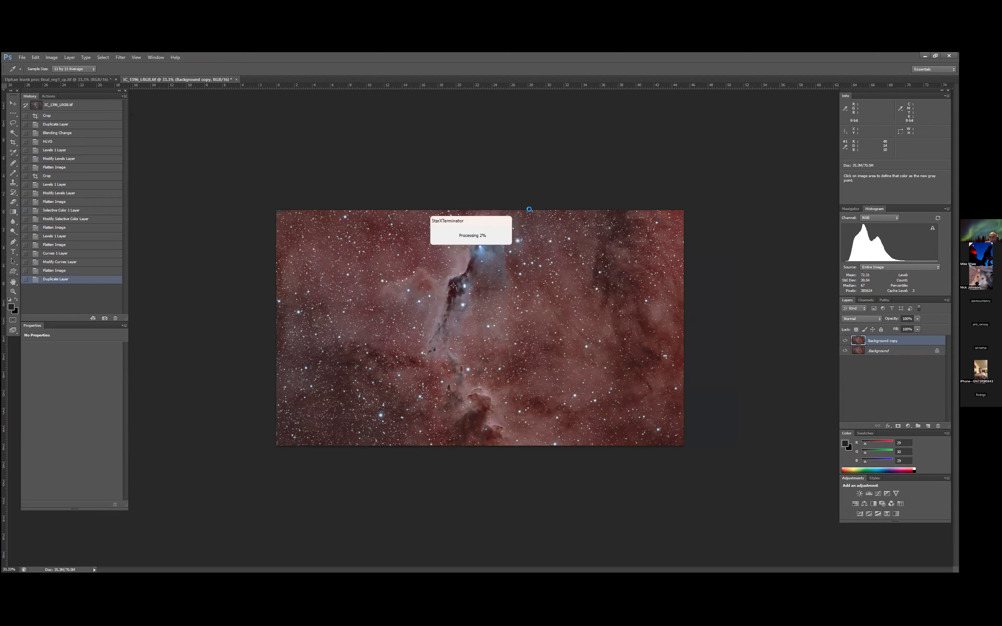
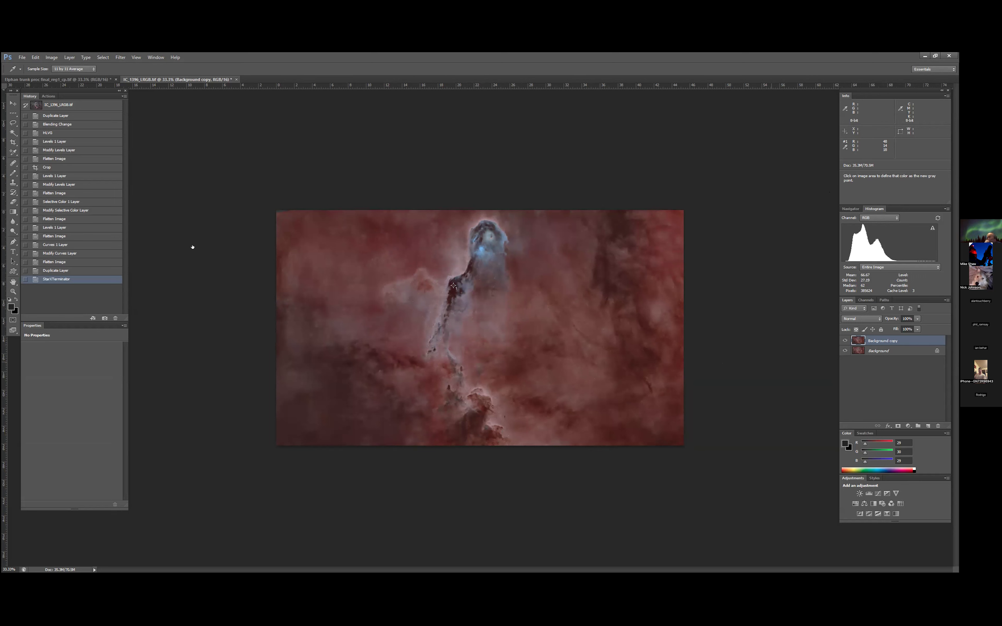
# - Add a Curves adjustment layer with a shadow anchor point and raise the RGB midtones to about input 106, output 131
pyautogui.click(908, 425)
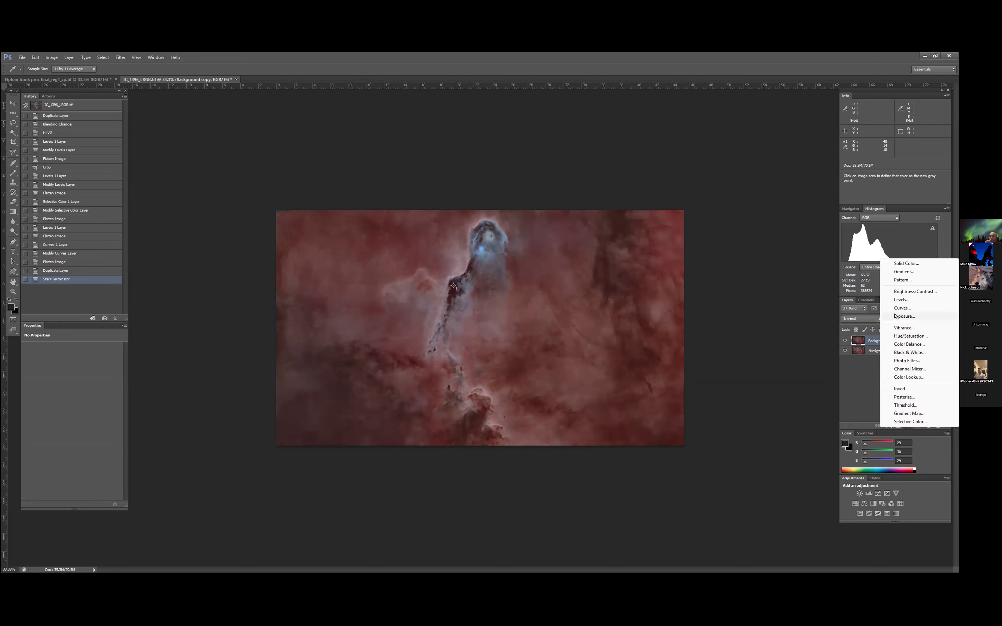
pyautogui.click(902, 308)
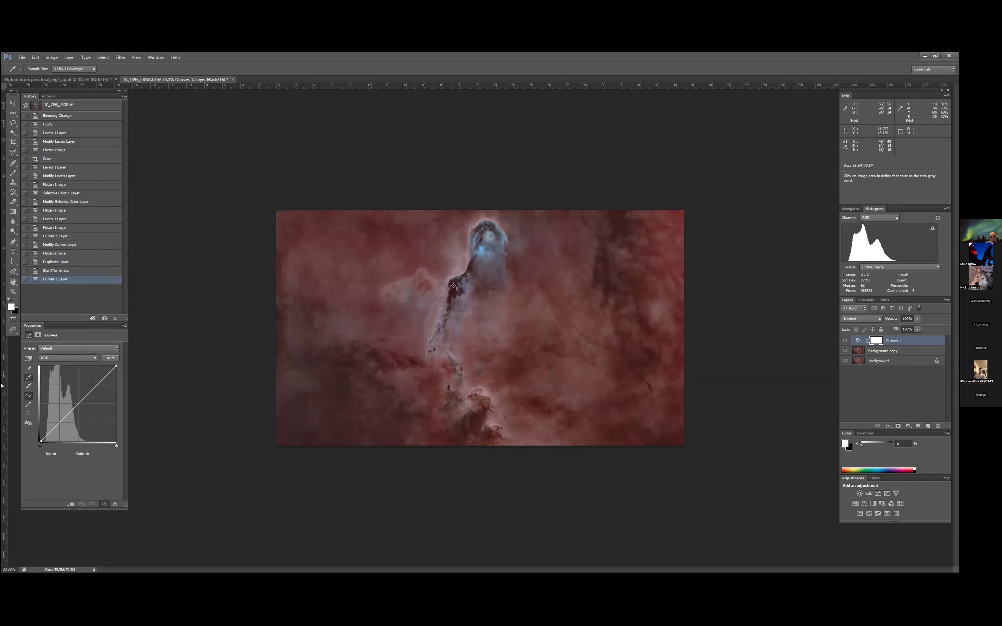
pyautogui.click(28, 358)
pyautogui.click(369, 372)
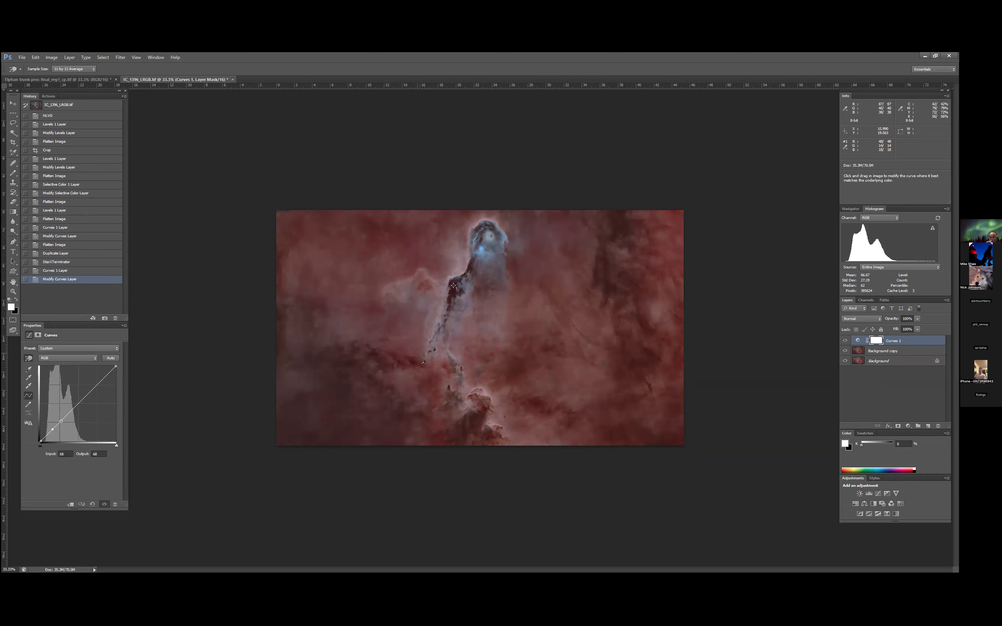
pyautogui.moveTo(453, 286); pyautogui.dragTo(454, 286)
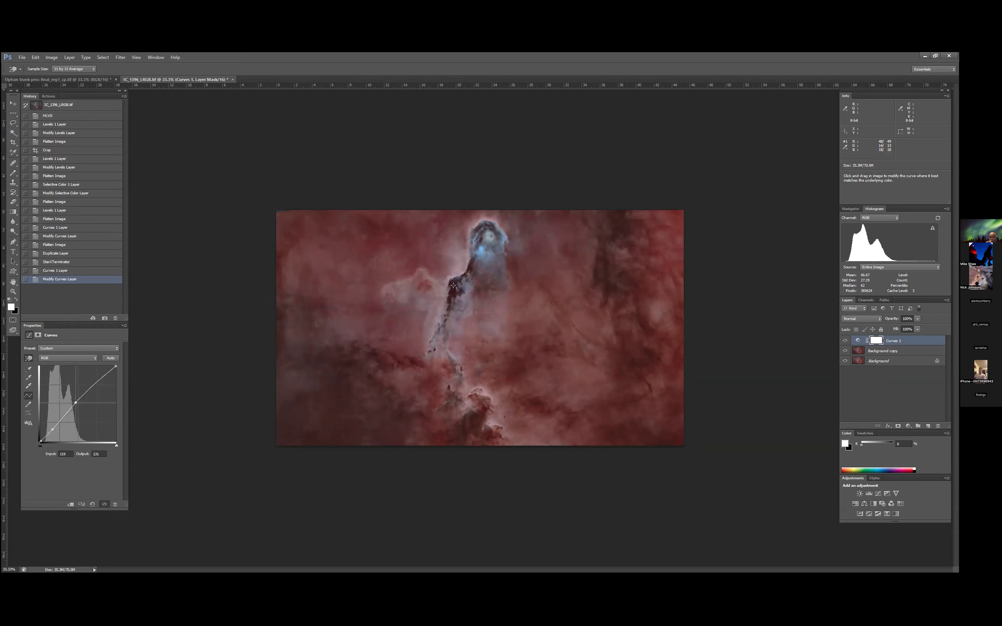
pyautogui.moveTo(72, 400); pyautogui.dragTo(72, 400)
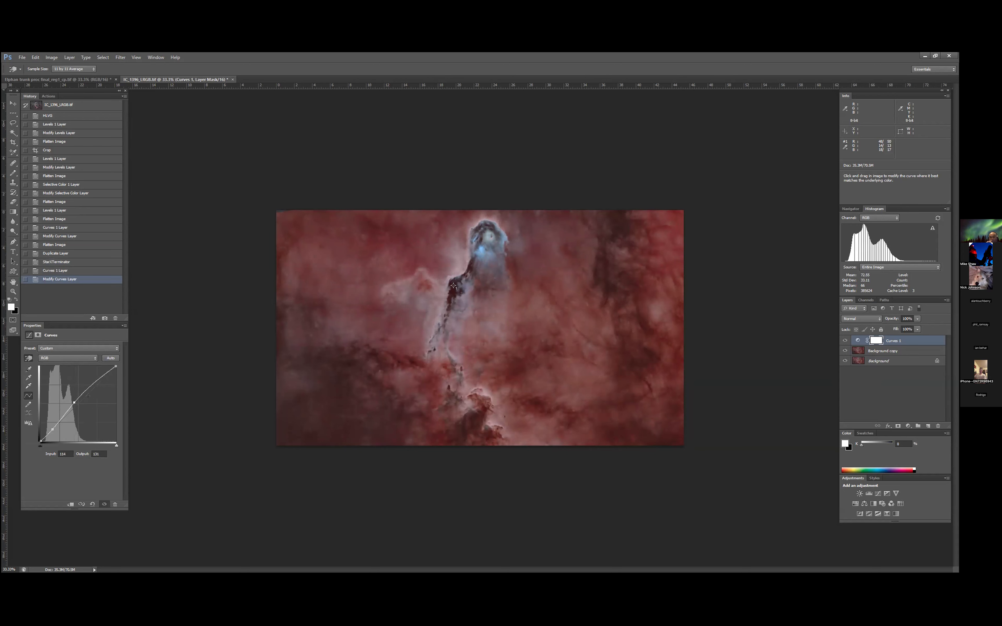
pyautogui.moveTo(74, 402); pyautogui.dragTo(71, 402)
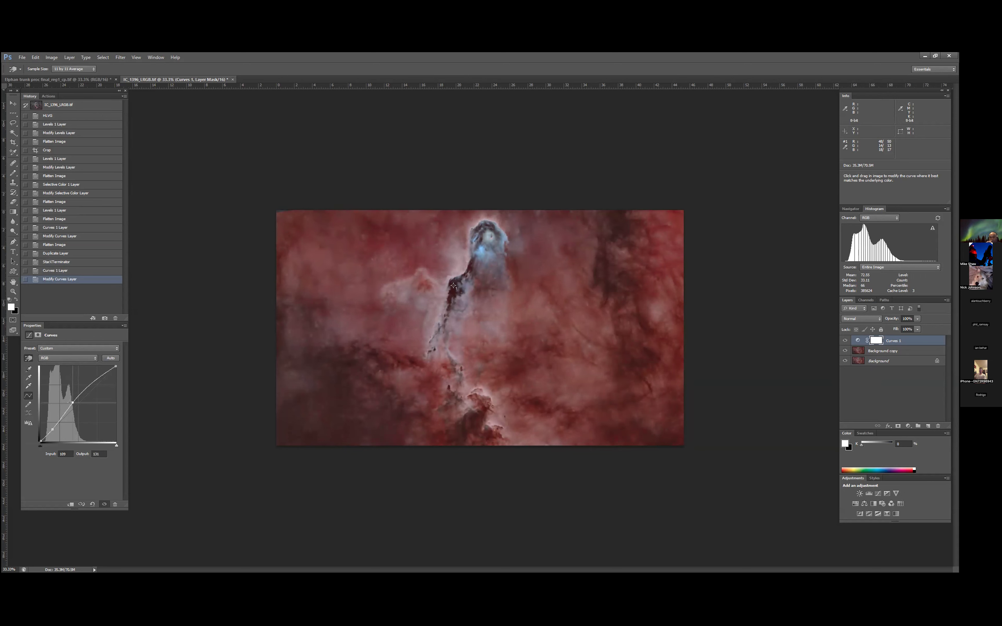
pyautogui.press('Left')
pyautogui.press('Left')
pyautogui.press('Left')
pyautogui.press('Left')
pyautogui.press('Left')
pyautogui.press('Right')
pyautogui.press('Right')
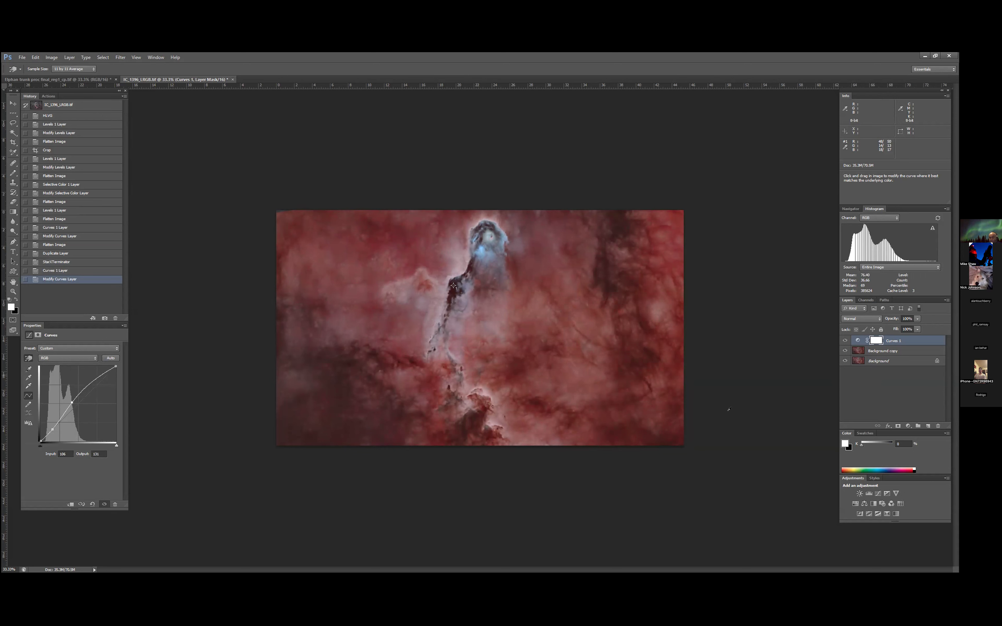
# - Merge the Curves 1 adjustment layer with the starless Background copy layer
pyautogui.press('c')
pyautogui.click(890, 350)
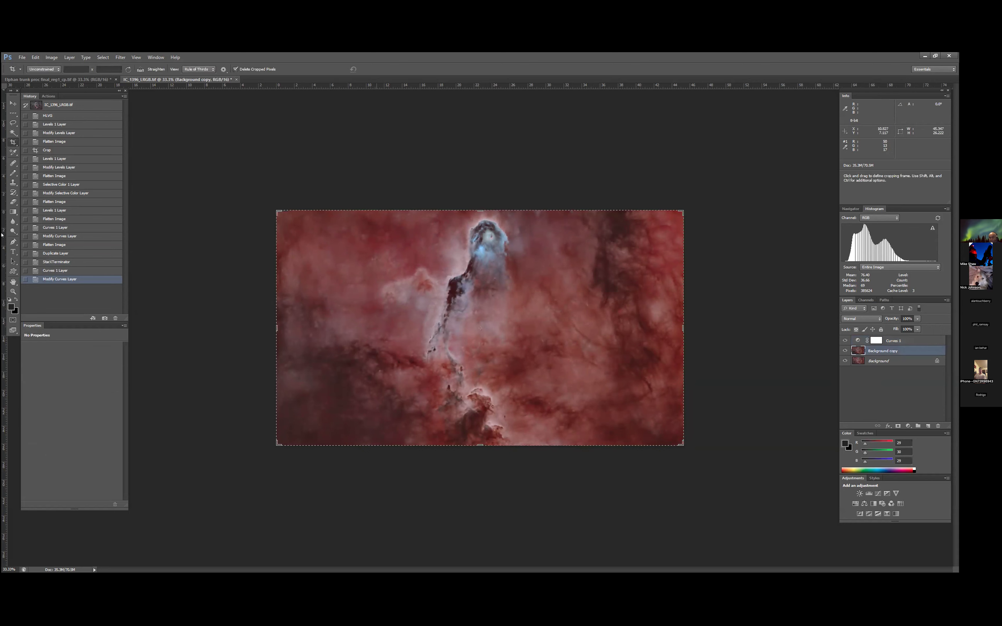
pyautogui.press('z')
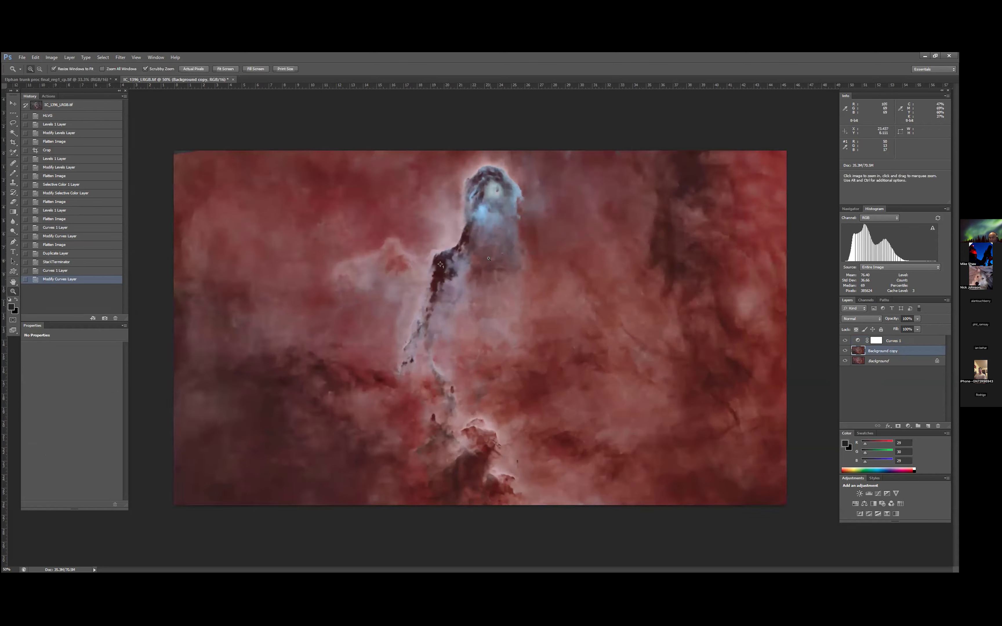
pyautogui.click(496, 255)
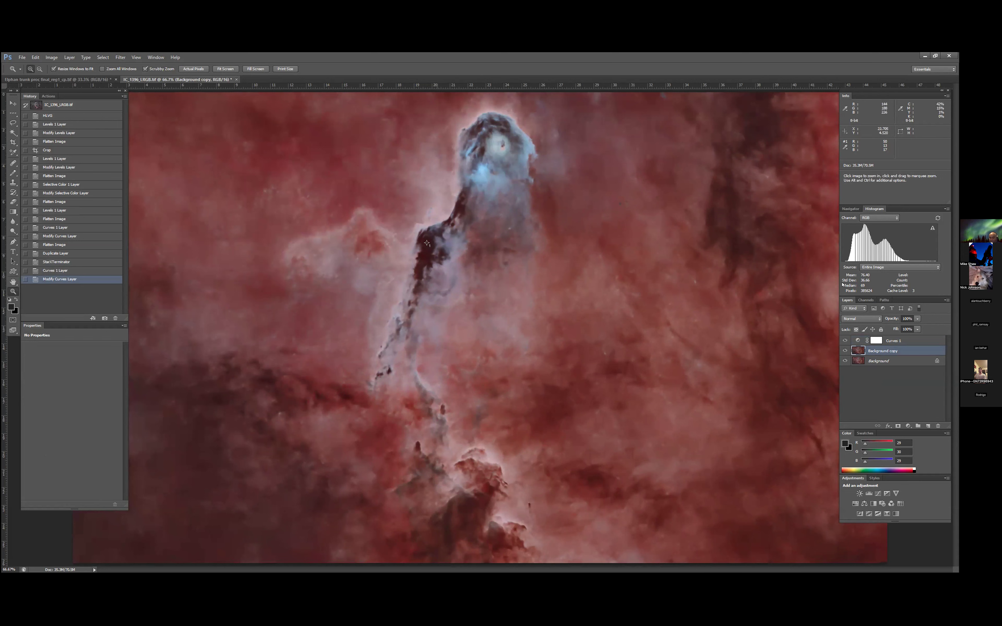
pyautogui.keyDown('shift'); pyautogui.click(904, 341); pyautogui.keyUp('shift')
pyautogui.rightClick(906, 342)
pyautogui.click(890, 223)
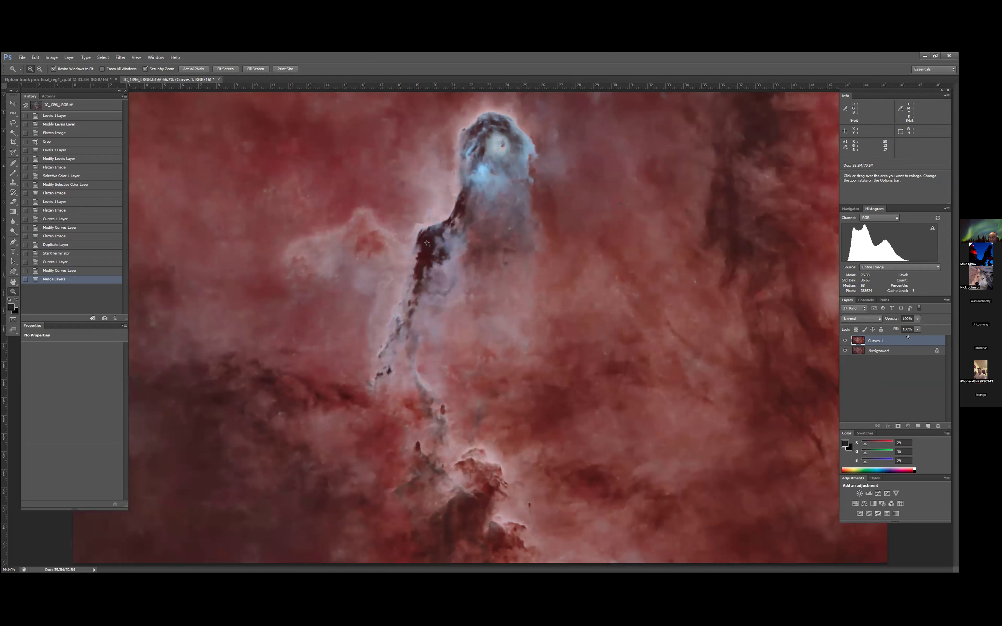
# - Duplicate the merged Curves 1 layer and apply Smart Sharpen with a higher Amount, 3.1 px Radius and Lens Blur removal to the copy
pyautogui.hotkey('ctrl', 'j')
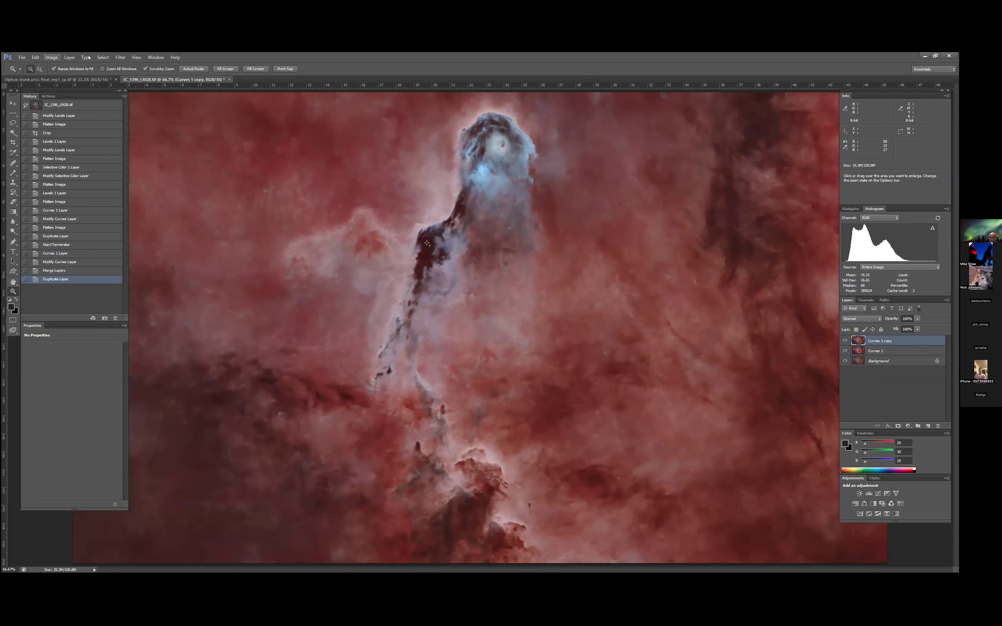
pyautogui.click(117, 58)
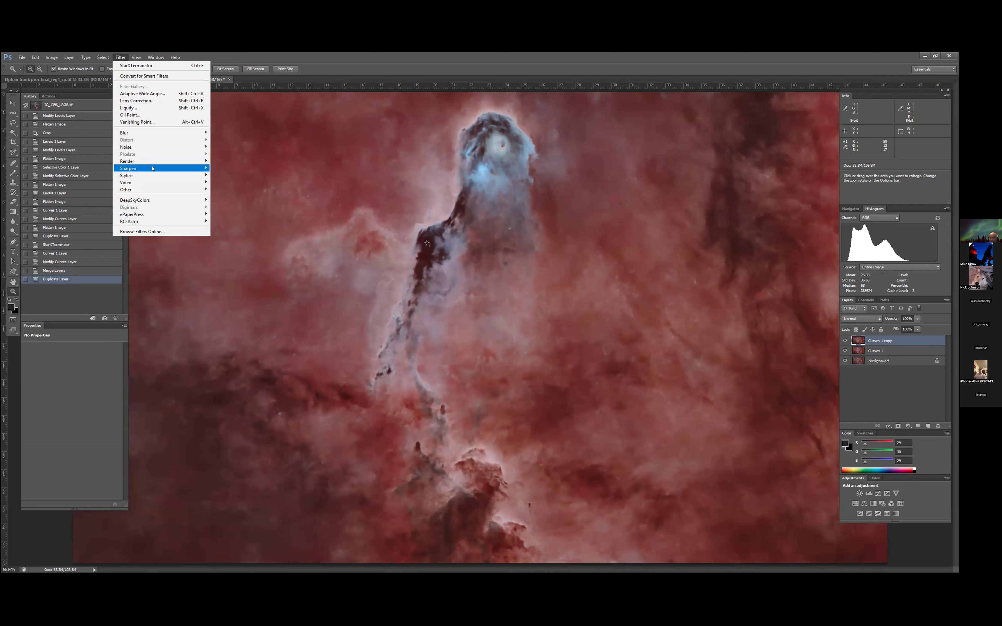
pyautogui.moveTo(153, 168)
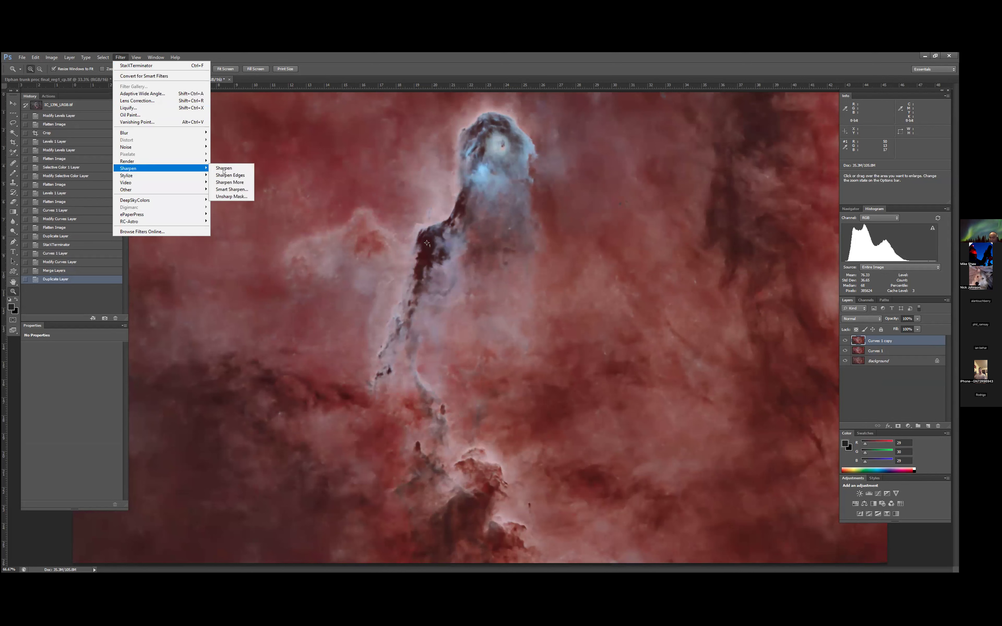
pyautogui.click(236, 189)
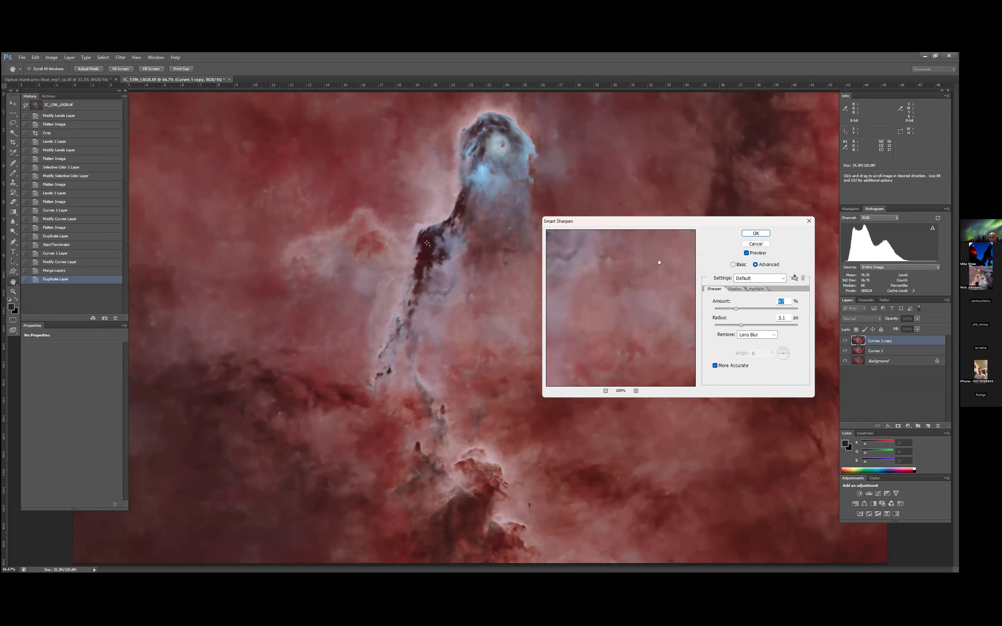
pyautogui.moveTo(584, 235); pyautogui.dragTo(636, 344)
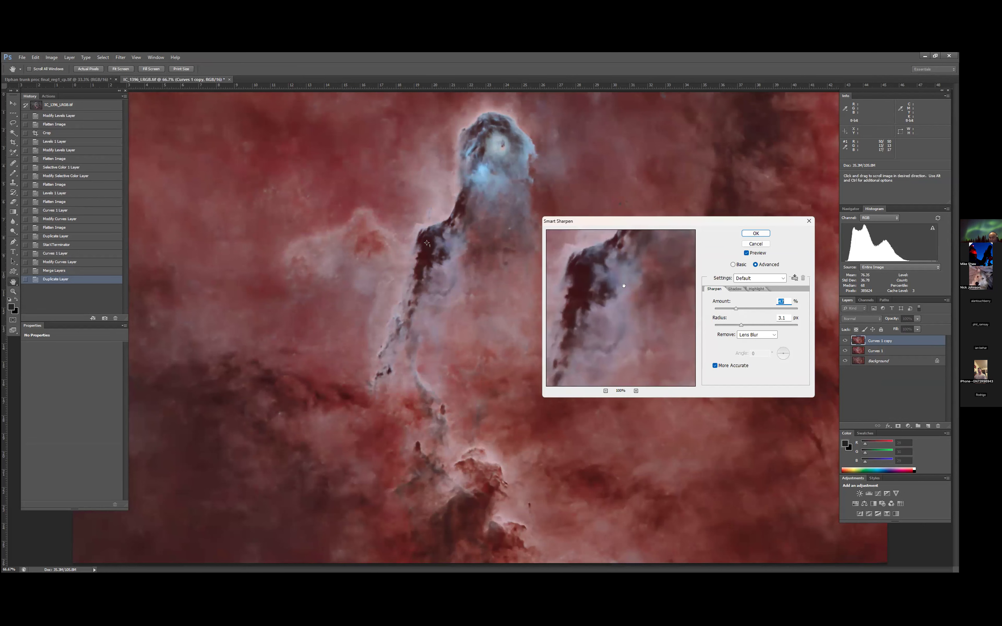
pyautogui.moveTo(662, 244); pyautogui.dragTo(590, 378)
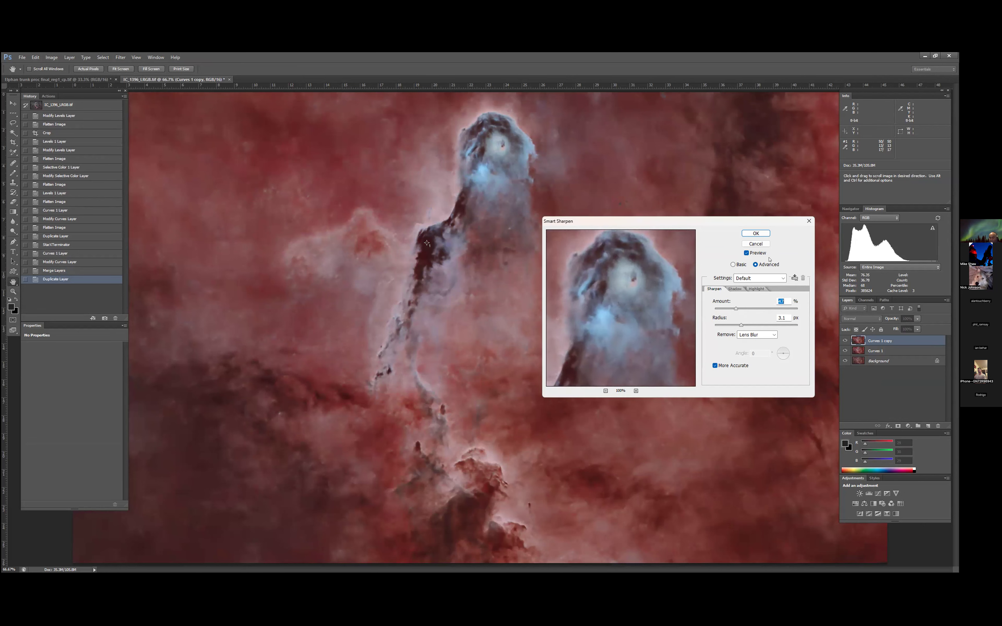
pyautogui.moveTo(735, 307); pyautogui.dragTo(751, 312)
pyautogui.moveTo(751, 308); pyautogui.dragTo(748, 309)
pyautogui.click(756, 234)
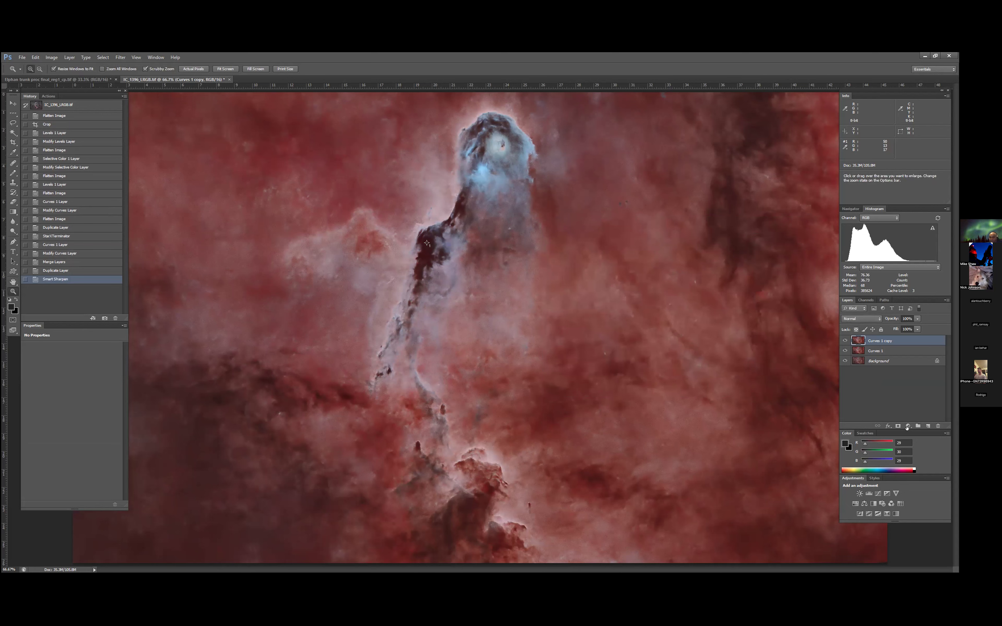
# - Add a layer mask to the sharpened Curves 1 copy layer and invert it to black
pyautogui.click(897, 425)
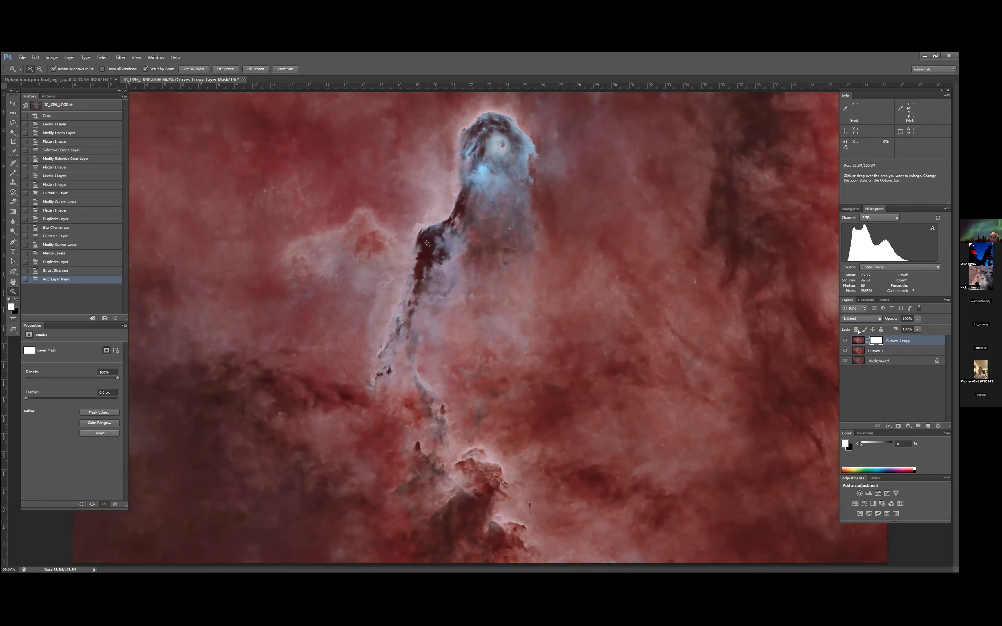
pyautogui.click(52, 57)
pyautogui.moveTo(62, 74)
pyautogui.click(143, 159)
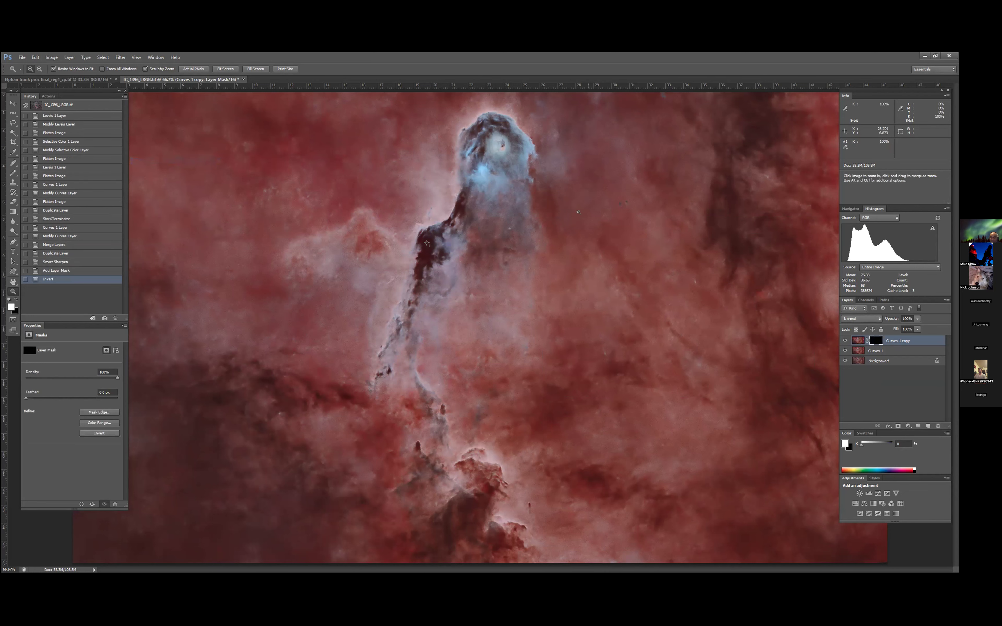
# - Use the Brush tool to paint white on the mask over the blue head of the trunk
pyautogui.click(15, 155)
pyautogui.rightClick(15, 154)
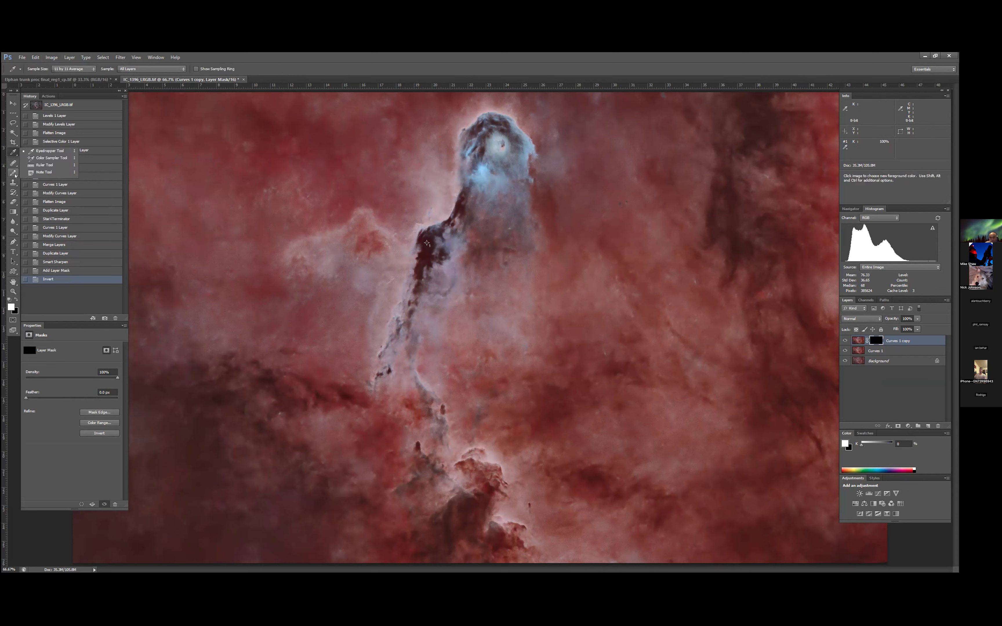
pyautogui.click(15, 175)
pyautogui.rightClick(15, 175)
pyautogui.click(45, 171)
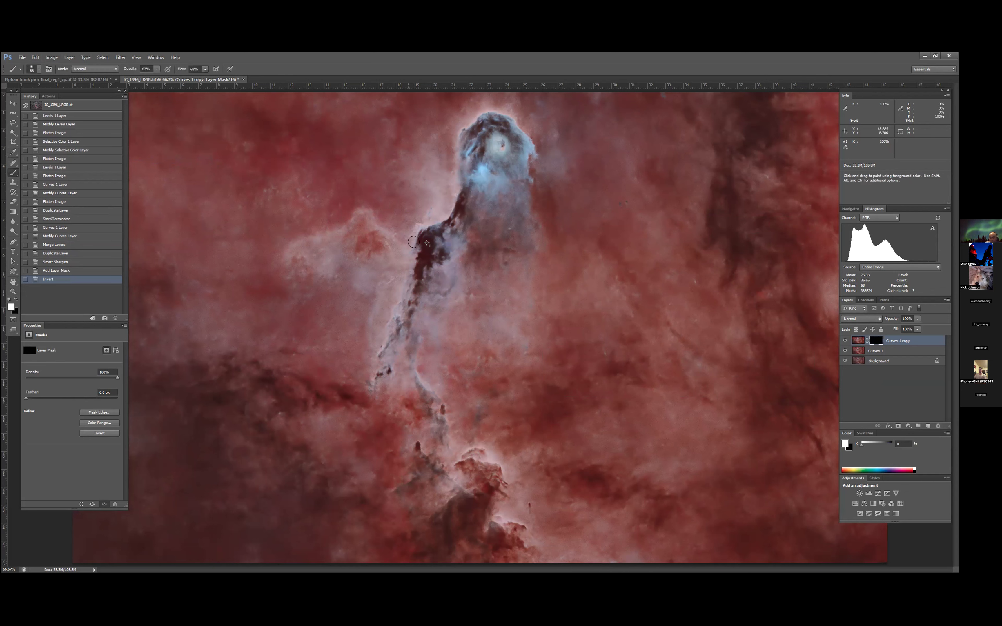
pyautogui.click(481, 173)
pyautogui.click(481, 172)
pyautogui.click(493, 143)
pyautogui.click(493, 145)
pyautogui.click(465, 150)
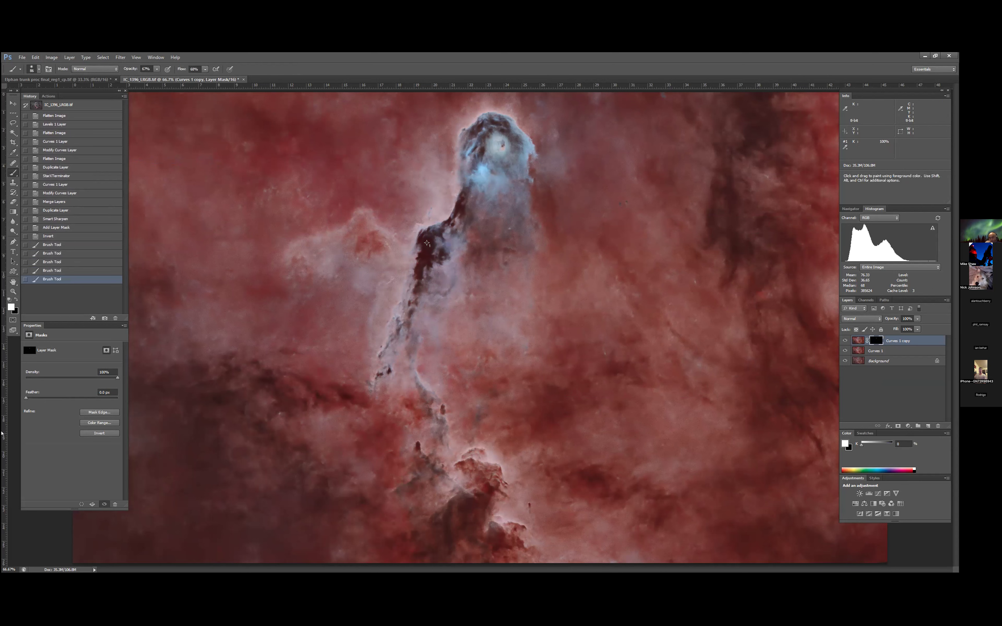
# - Magnify the trunk's head to 200% and set the brush's foreground colour to near-white, RGB 255, 248, 248
pyautogui.click(12, 292)
pyautogui.click(499, 188)
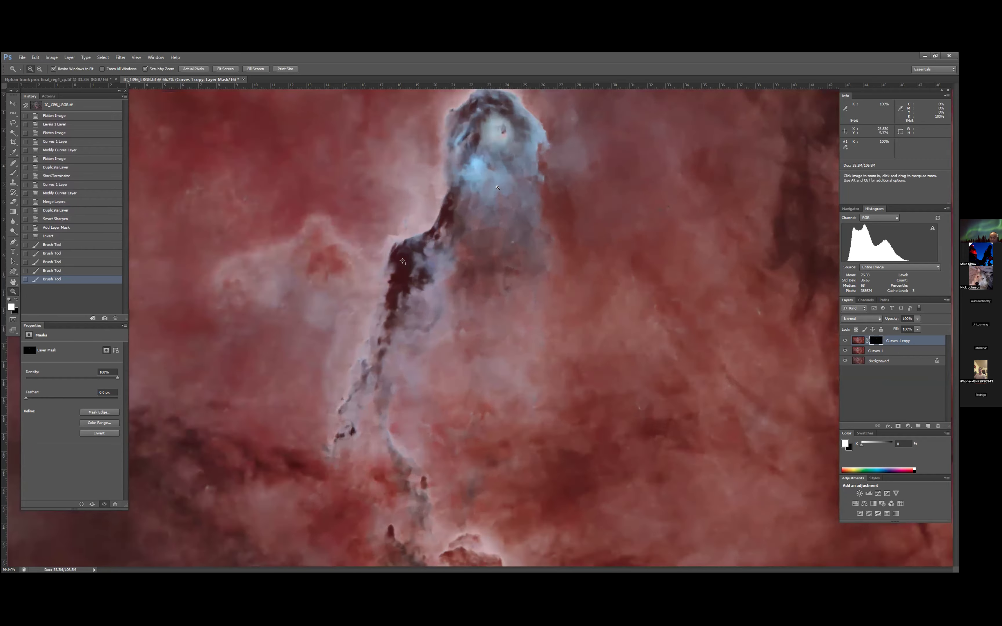
pyautogui.click(500, 187)
pyautogui.scroll(5, 500, 187)
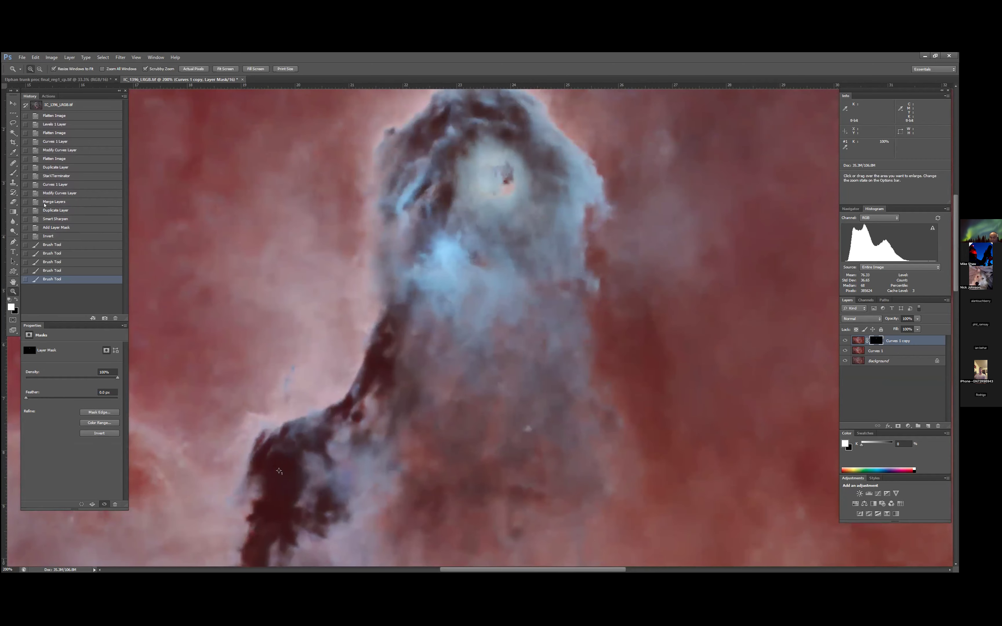
pyautogui.click(14, 173)
pyautogui.click(11, 307)
pyautogui.click(382, 206)
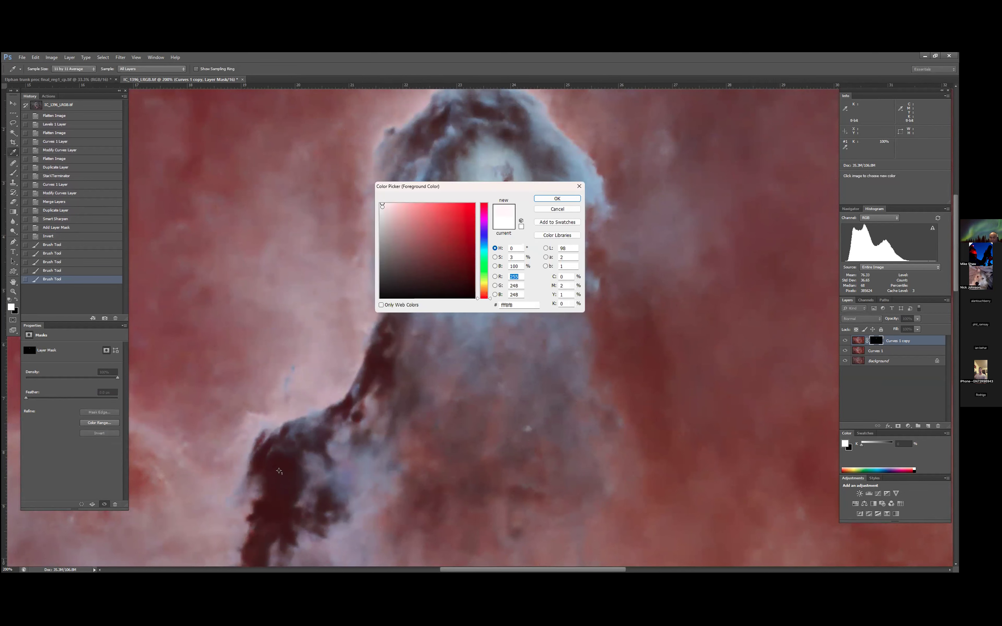
pyautogui.click(557, 198)
# - Paint the mask over the bright central cavity, the blue patch and the edges of the trunk's head to reveal the sharpening
pyautogui.moveTo(483, 156)
pyautogui.mouseDown()
pyautogui.moveTo(474, 180)
pyautogui.moveTo(485, 164)
pyautogui.mouseUp()
pyautogui.click(487, 163)
pyautogui.click(487, 161)
pyautogui.click(490, 161)
pyautogui.click(489, 160)
pyautogui.click(487, 162)
pyautogui.click(474, 170)
pyautogui.click(488, 166)
pyautogui.click(482, 159)
pyautogui.click(475, 147)
pyautogui.moveTo(447, 264)
pyautogui.mouseDown()
pyautogui.moveTo(443, 251)
pyautogui.moveTo(452, 253)
pyautogui.mouseUp()
pyautogui.moveTo(415, 179); pyautogui.dragTo(408, 187)
pyautogui.moveTo(581, 181)
pyautogui.mouseDown()
pyautogui.moveTo(583, 194)
pyautogui.moveTo(571, 162)
pyautogui.moveTo(572, 175)
pyautogui.mouseUp()
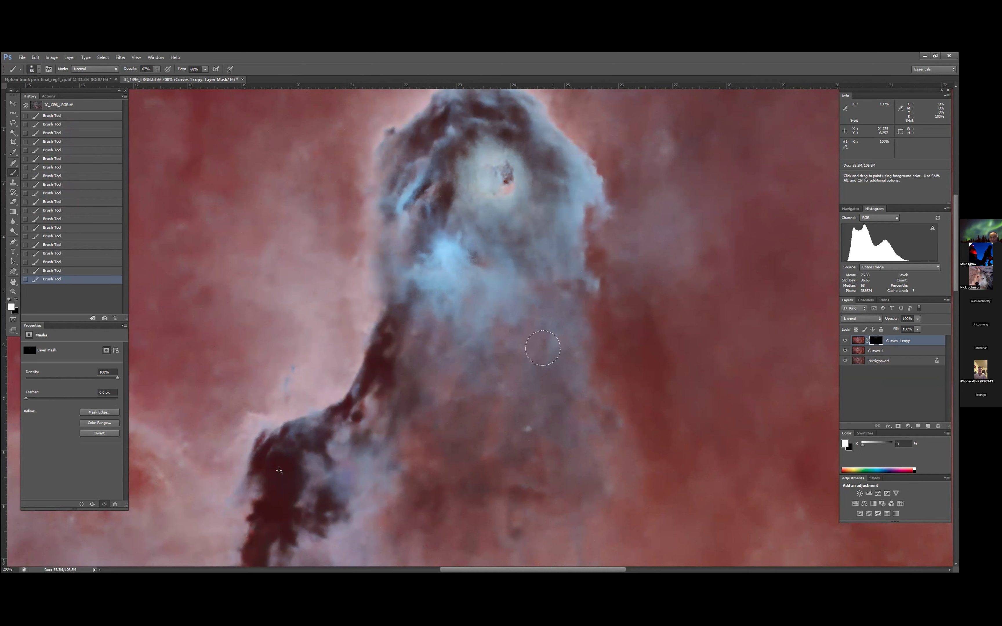
pyautogui.moveTo(443, 292)
pyautogui.mouseDown()
pyautogui.moveTo(480, 274)
pyautogui.moveTo(445, 263)
pyautogui.mouseUp()
# - Examine the sharpened detail in the trunk's head and along the dark column below it
pyautogui.scroll(3, 545, 228)
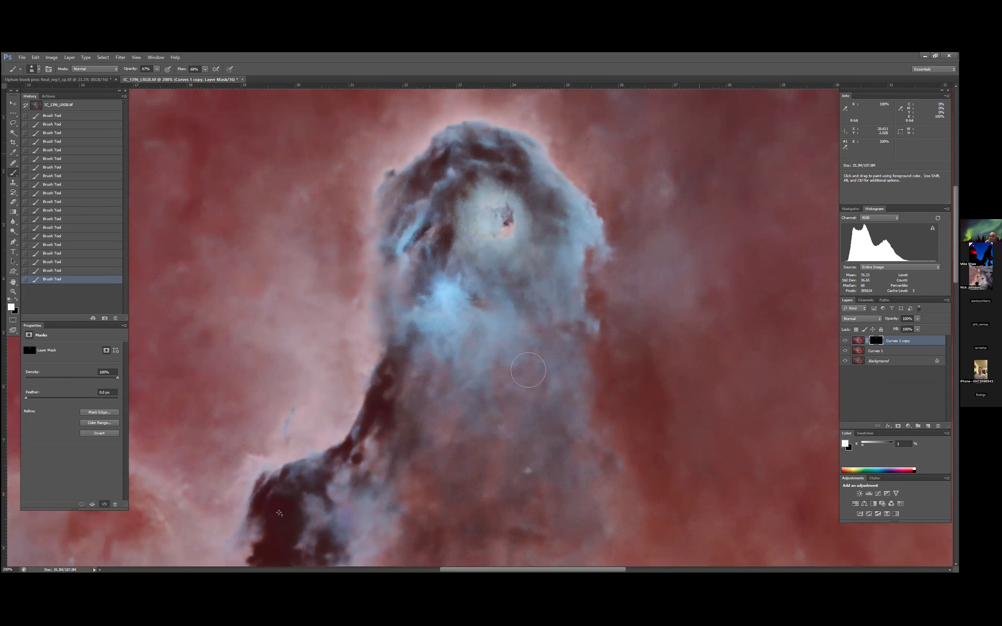
pyautogui.scroll(-5, 447, 385)
pyautogui.scroll(-3, 444, 388)
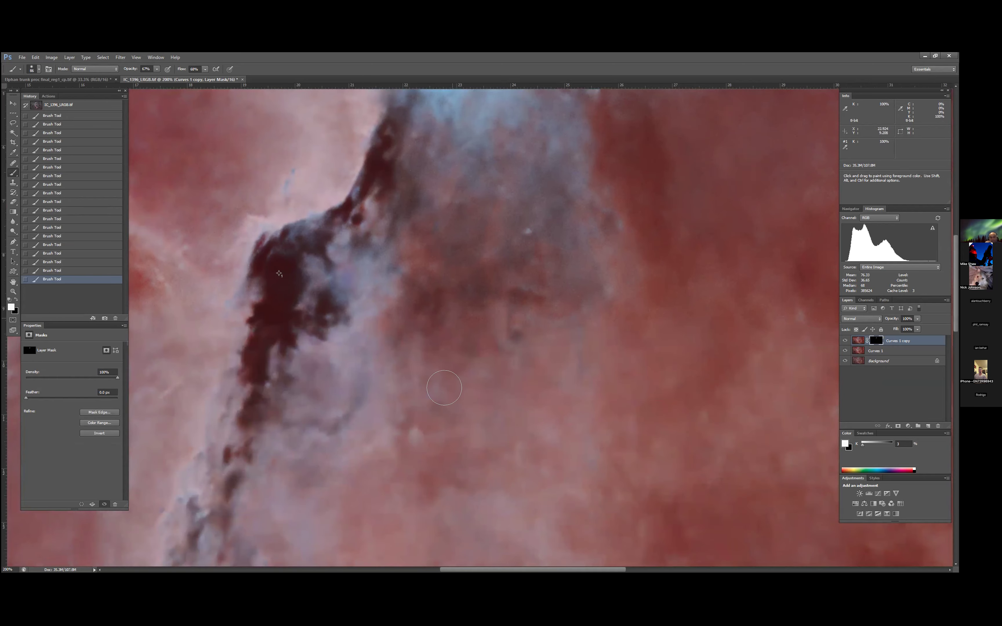
pyautogui.scroll(2, 442, 386)
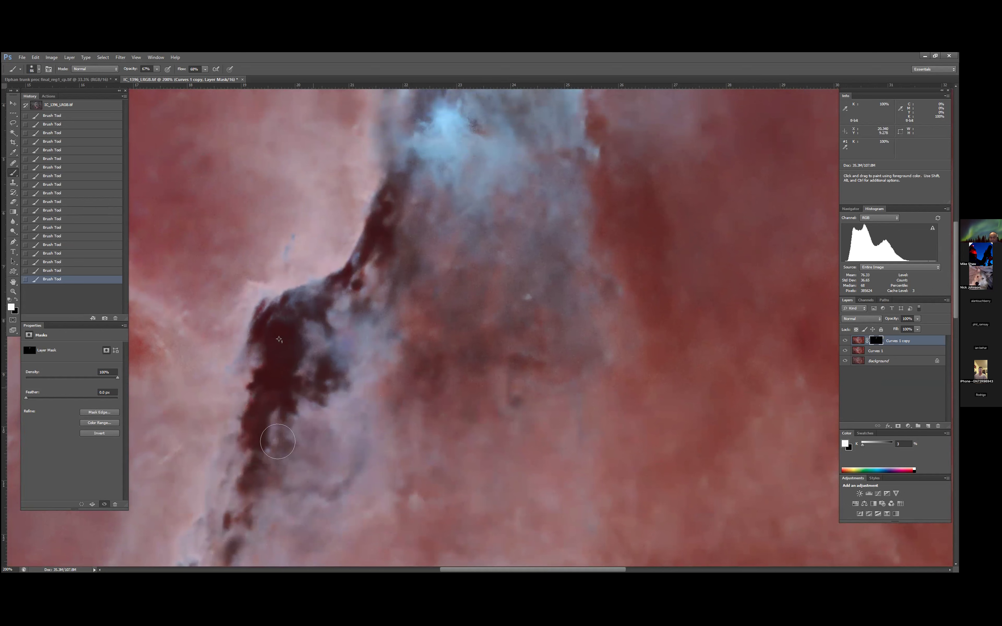
pyautogui.scroll(4, 343, 366)
pyautogui.scroll(1, 343, 366)
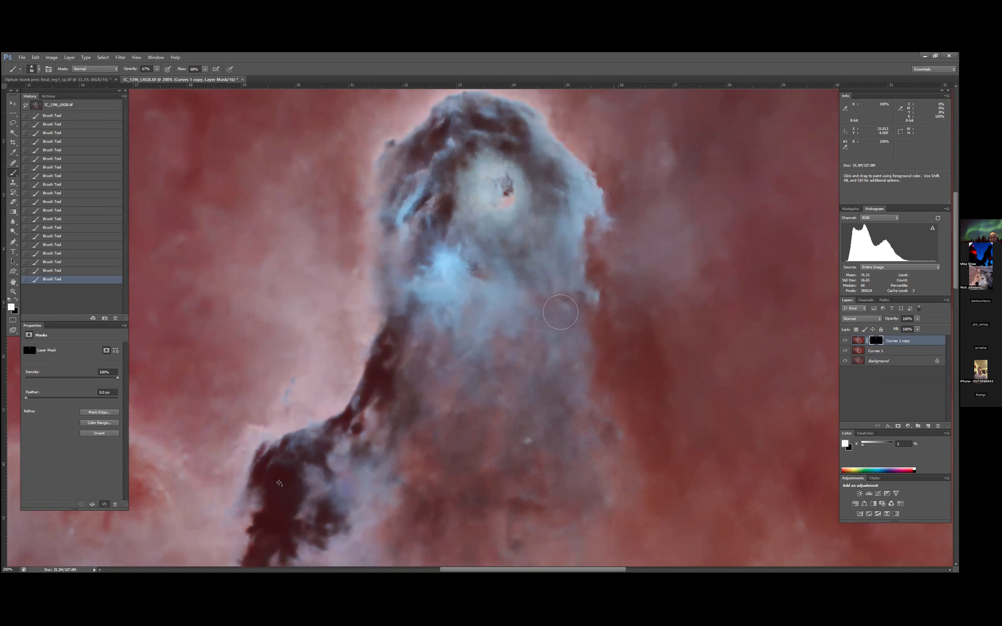
pyautogui.scroll(2, 563, 265)
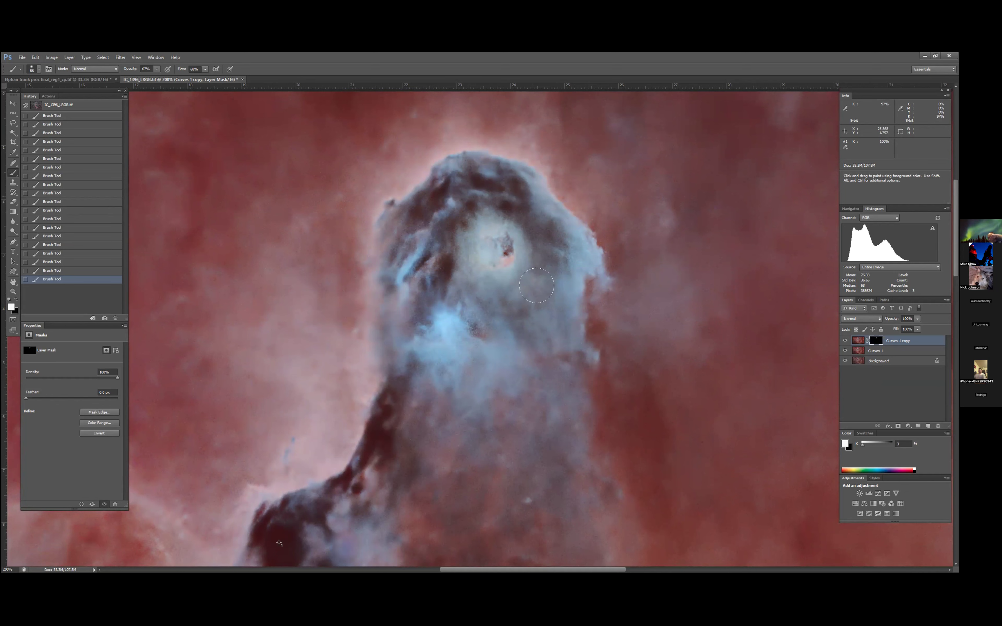
pyautogui.hotkey('ctrl', 'space')
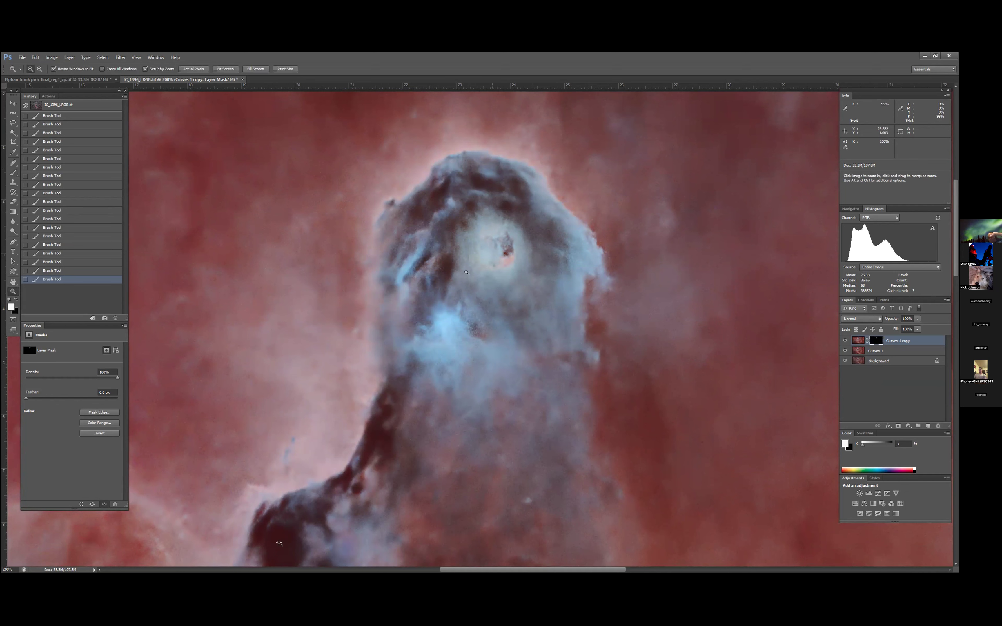
pyautogui.scroll(2, 495, 135)
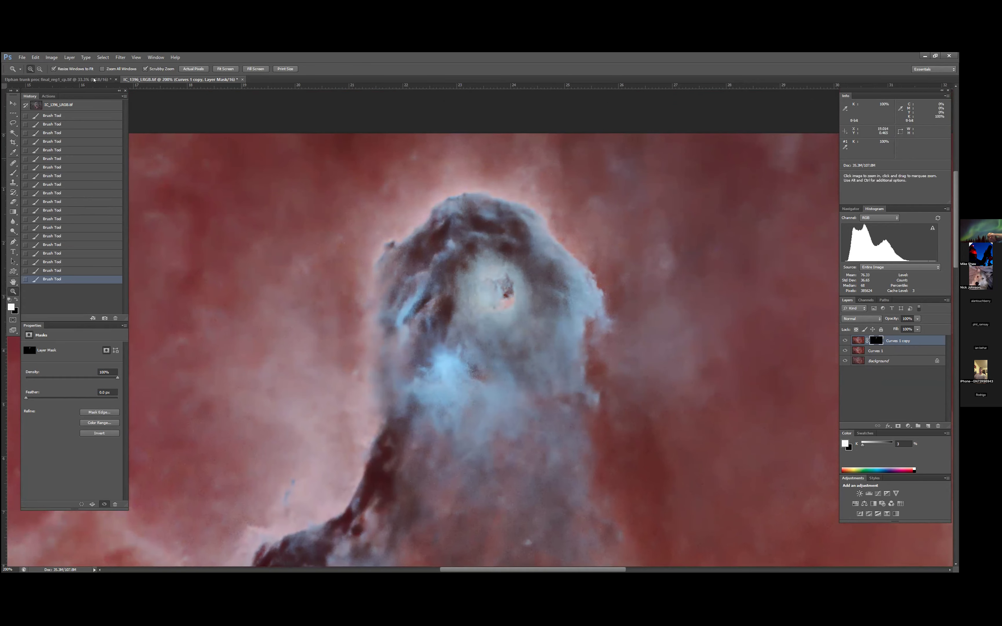
# - Merge the masked, sharpened Curves 1 copy layer with the Curves 1 layer below it
pyautogui.click(456, 366)
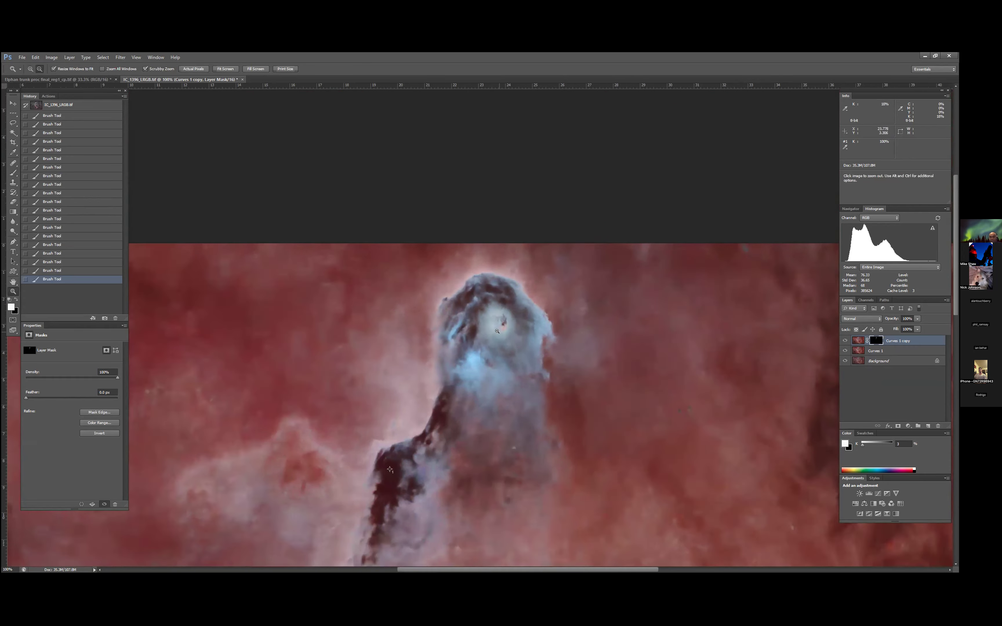
pyautogui.click(435, 374)
pyautogui.click(482, 459)
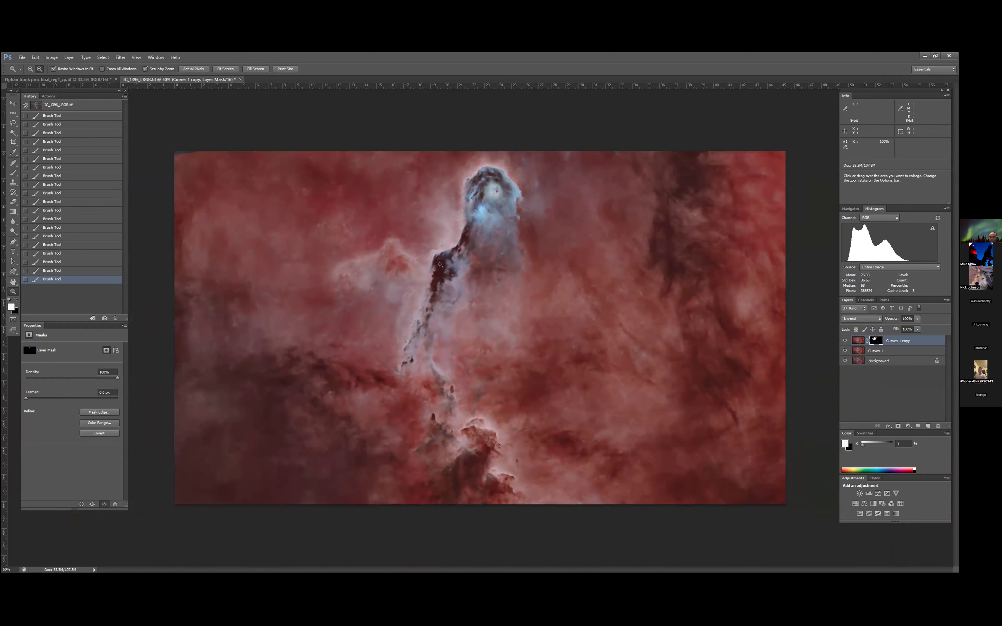
pyautogui.click(13, 173)
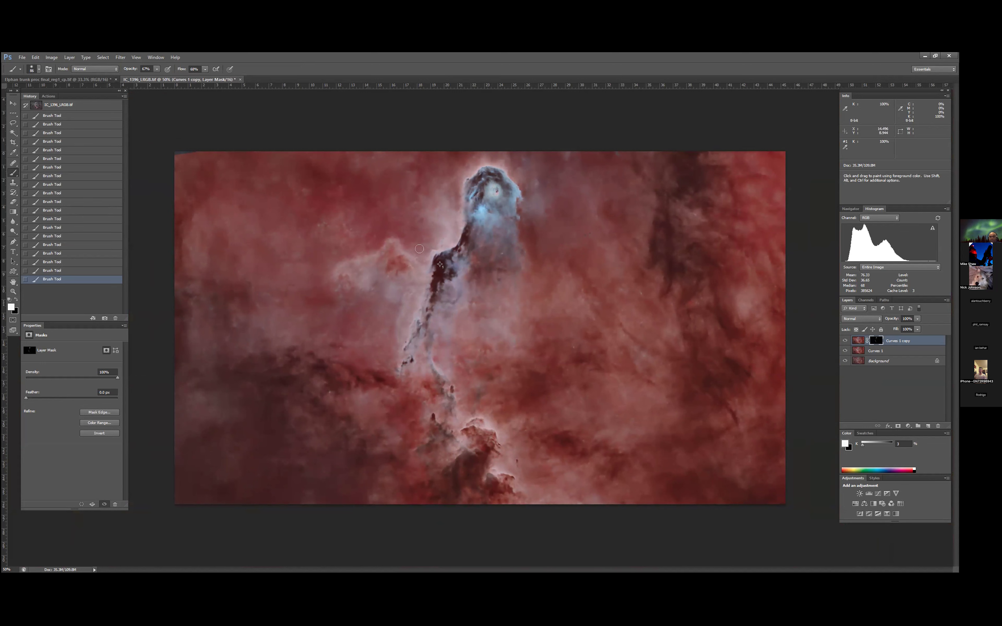
pyautogui.moveTo(389, 240); pyautogui.dragTo(422, 270)
pyautogui.press('shift')
pyautogui.keyDown('shift'); pyautogui.click(874, 353); pyautogui.keyUp('shift')
pyautogui.rightClick(889, 350)
pyautogui.click(913, 265)
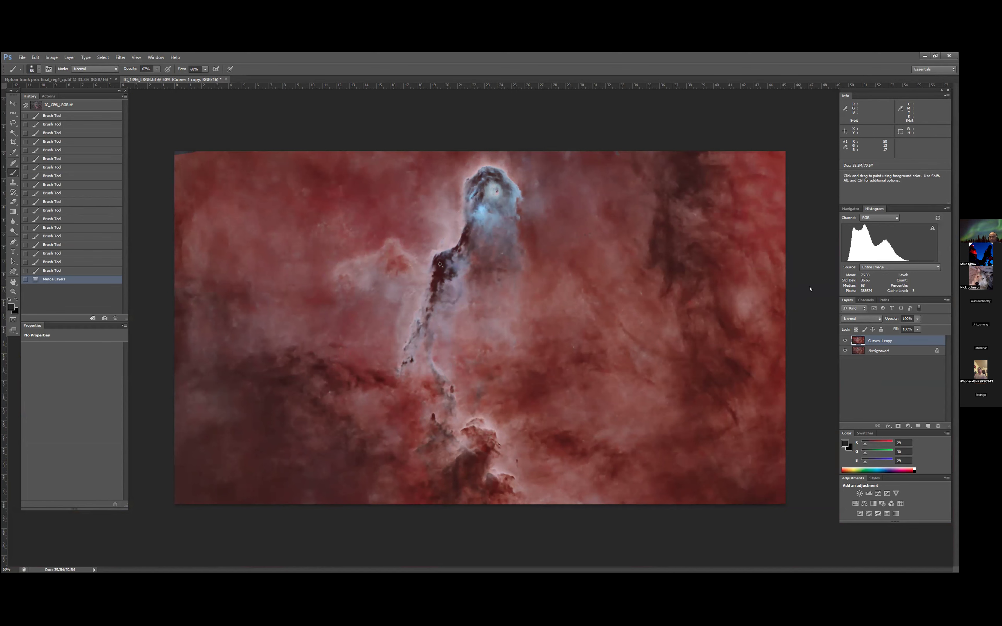
# - Run the Small Structure action on the merged starless layer
pyautogui.click(49, 96)
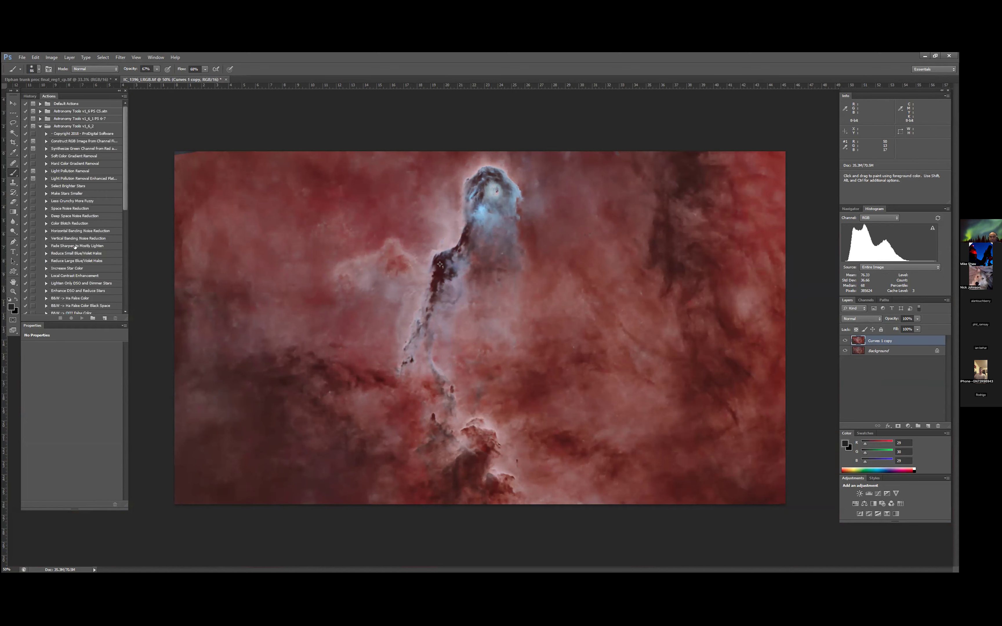
pyautogui.click(38, 126)
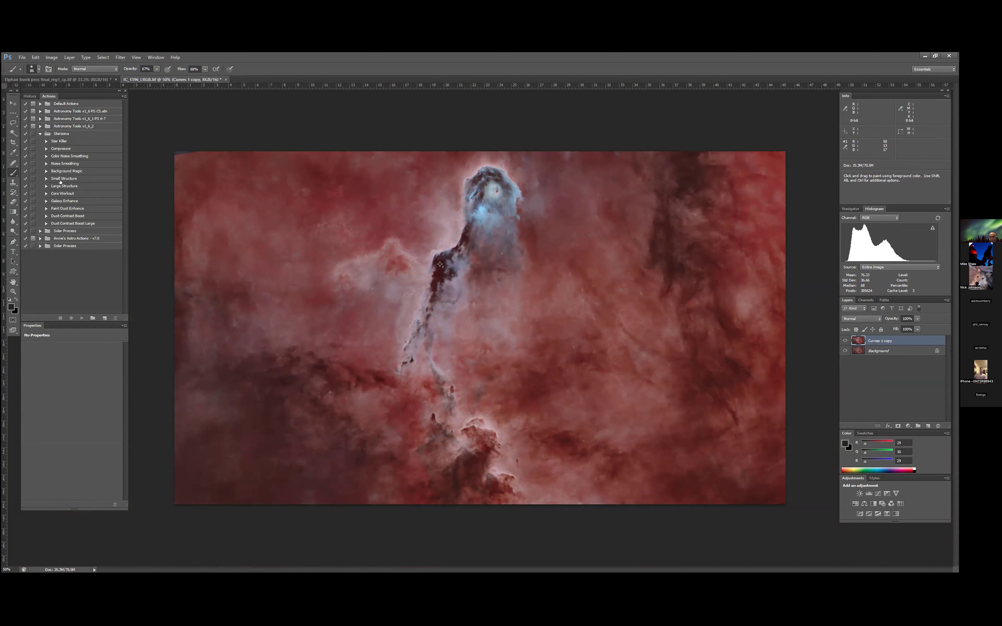
pyautogui.click(64, 179)
pyautogui.click(81, 318)
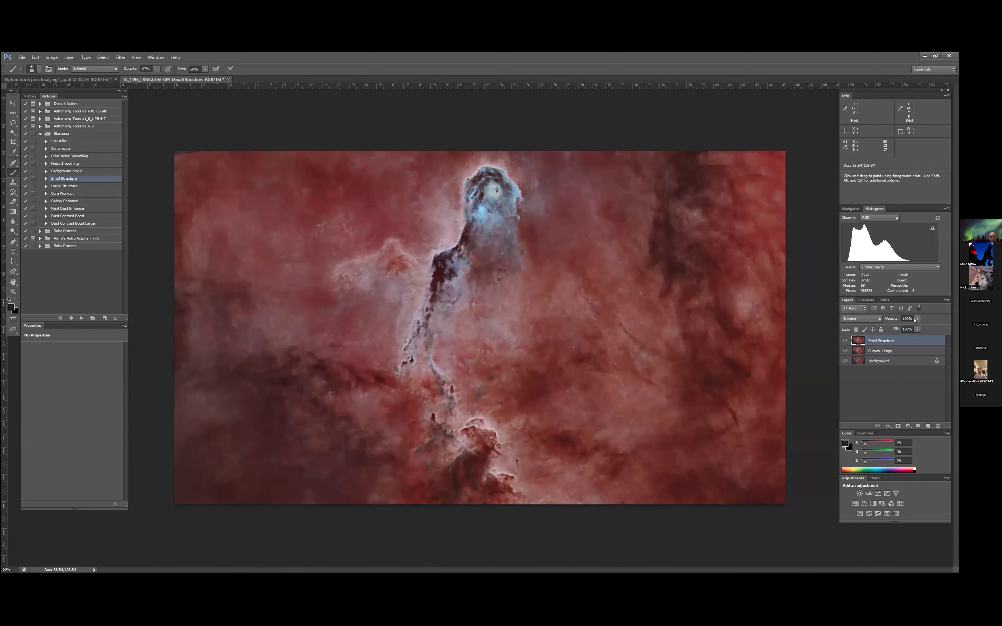
# - Reduce the Small Structure layer's opacity to about 25% and merge it with the Curves 1 copy layer
pyautogui.moveTo(914, 319); pyautogui.dragTo(893, 331)
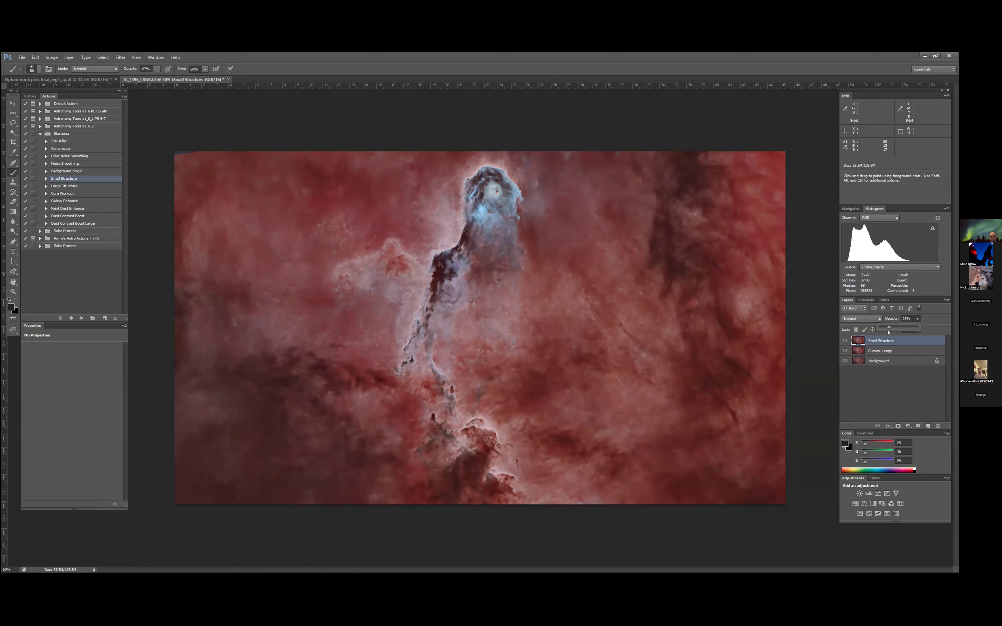
pyautogui.click(841, 342)
pyautogui.click(841, 342)
pyautogui.click(841, 342)
pyautogui.keyDown('shift'); pyautogui.click(874, 351); pyautogui.keyUp('shift')
pyautogui.rightClick(873, 349)
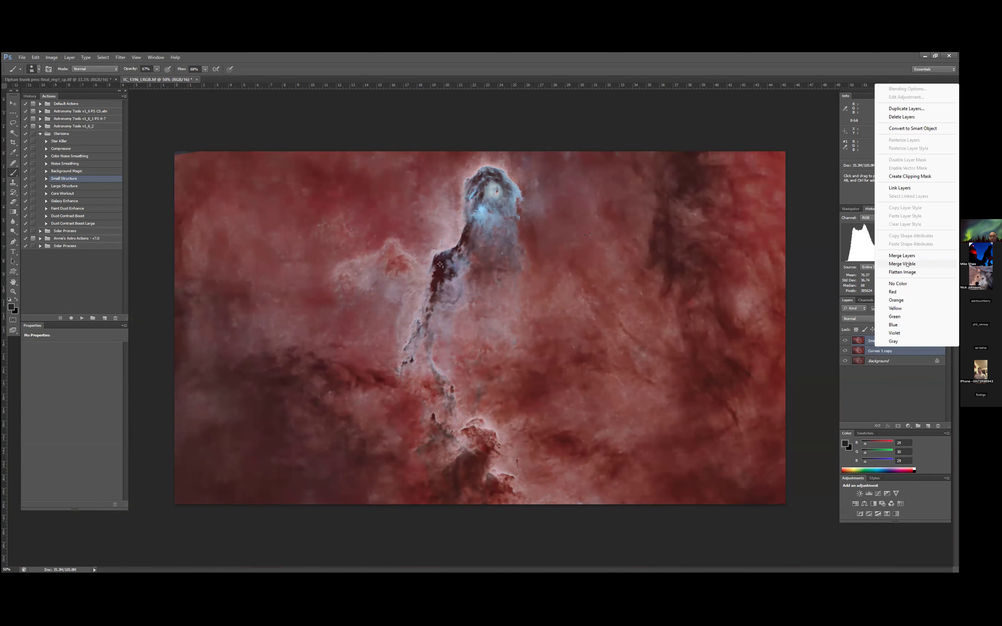
pyautogui.click(907, 256)
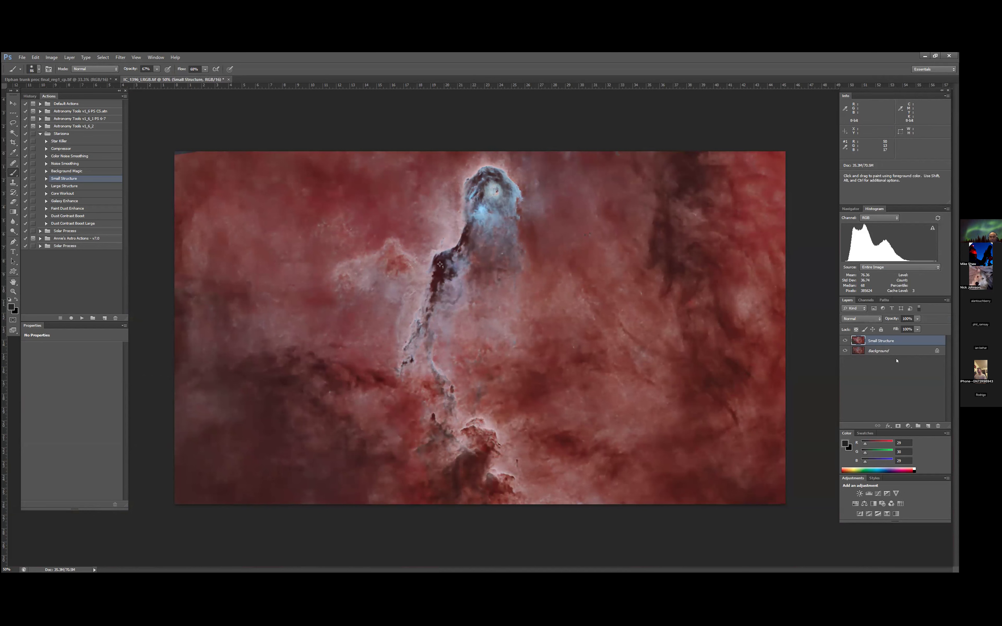
# - Add a Curves adjustment layer above Small Structure with curve points in the midtones, highlights and shadows
pyautogui.click(907, 426)
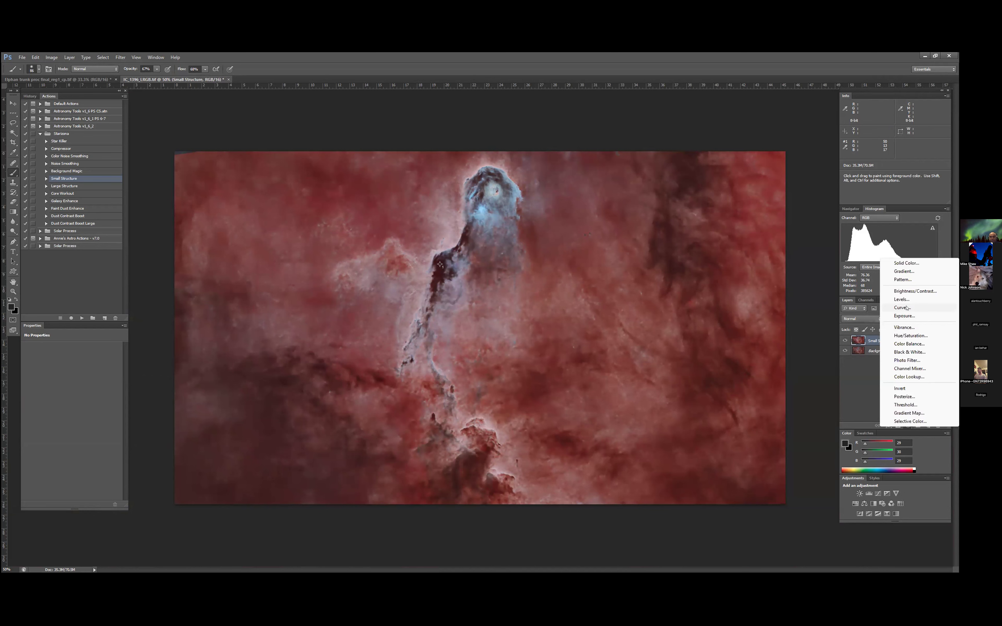
pyautogui.click(902, 307)
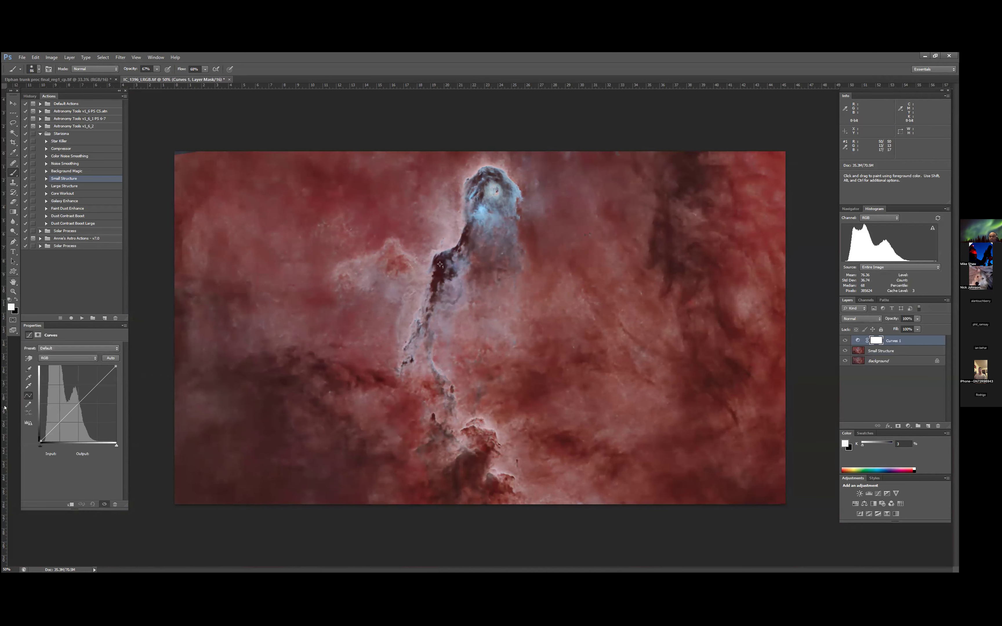
pyautogui.click(77, 404)
pyautogui.moveTo(102, 374); pyautogui.dragTo(101, 374)
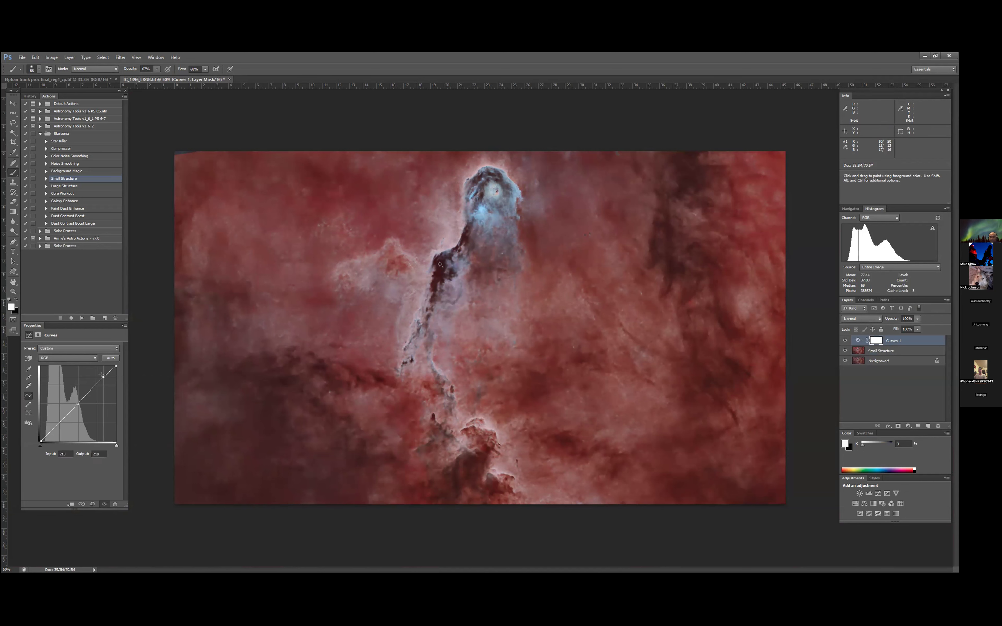
pyautogui.click(54, 427)
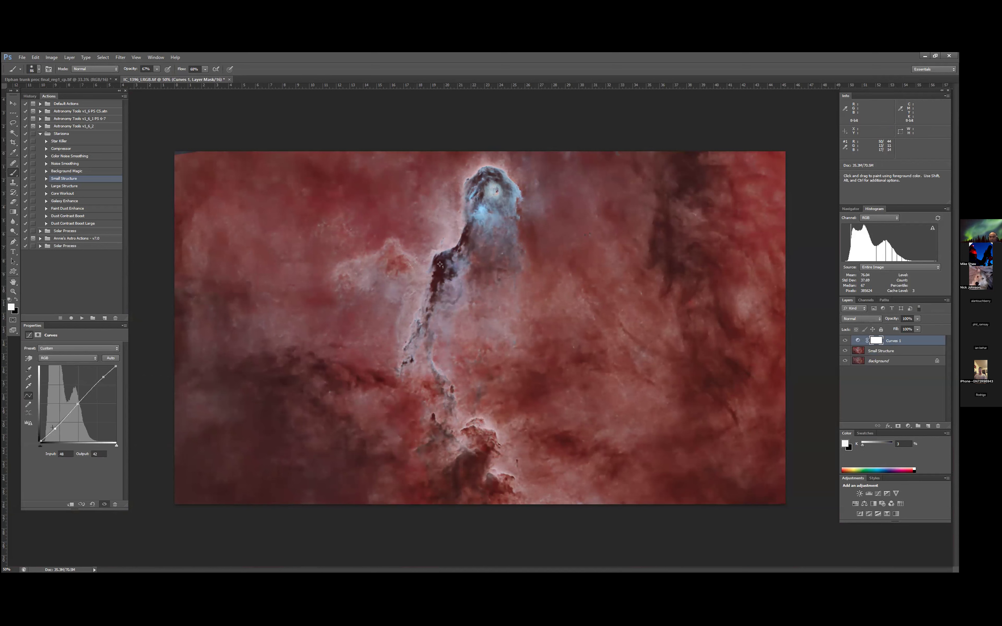
# - Shape the curve for more contrast, raising the highlights and setting the shadow point to input 45, output 40
pyautogui.moveTo(53, 427); pyautogui.dragTo(52, 428)
pyautogui.moveTo(100, 374); pyautogui.dragTo(101, 374)
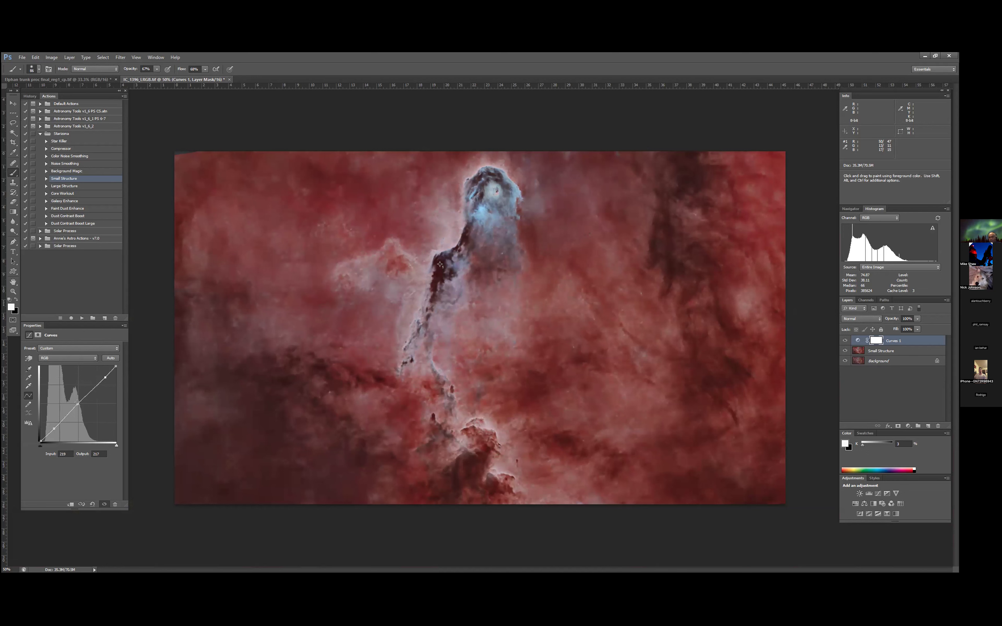
pyautogui.moveTo(77, 402); pyautogui.dragTo(78, 403)
pyautogui.moveTo(101, 374); pyautogui.dragTo(98, 372)
pyautogui.moveTo(54, 428); pyautogui.dragTo(52, 427)
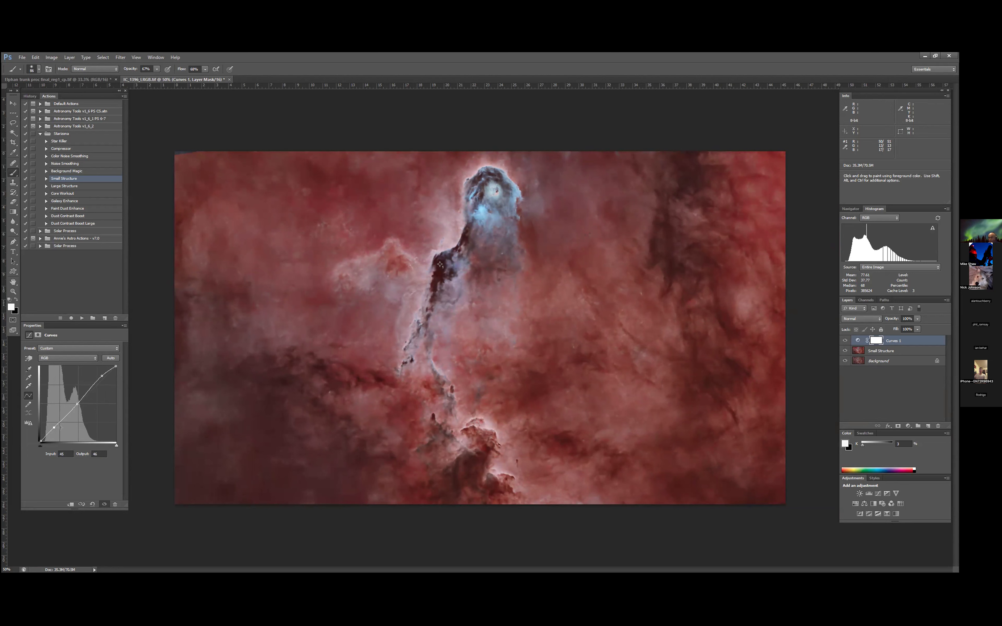
pyautogui.press('Down')
pyautogui.press('Down')
pyautogui.press('Down')
pyautogui.press('Down')
pyautogui.press('Down')
pyautogui.press('Down')
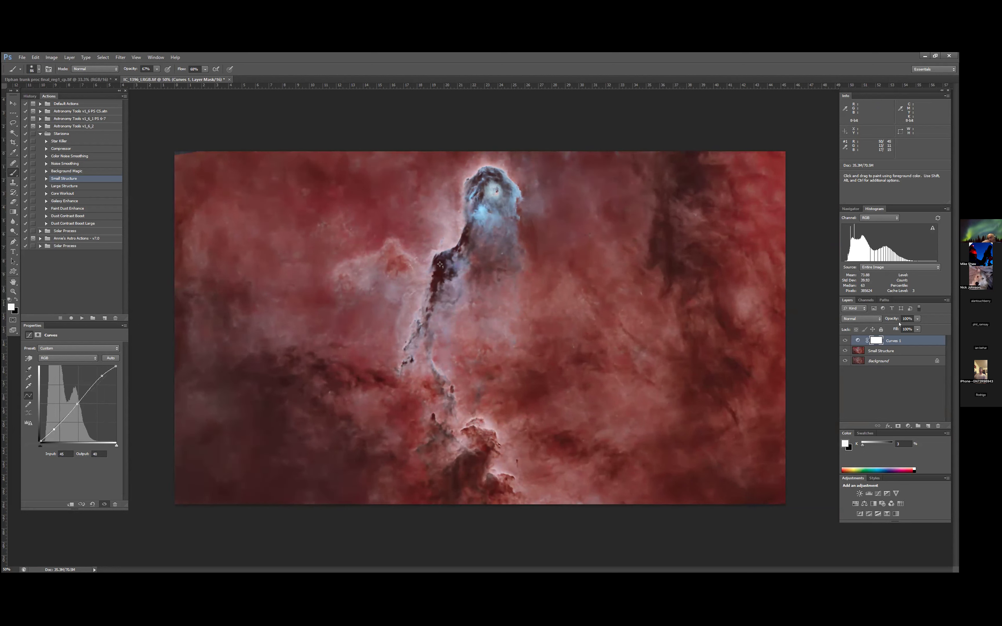
# - Merge the Curves 1 adjustment with the Small Structure layer and compare the result with the starry Background
pyautogui.keyDown('shift'); pyautogui.click(879, 351); pyautogui.keyUp('shift')
pyautogui.rightClick(878, 351)
pyautogui.click(918, 261)
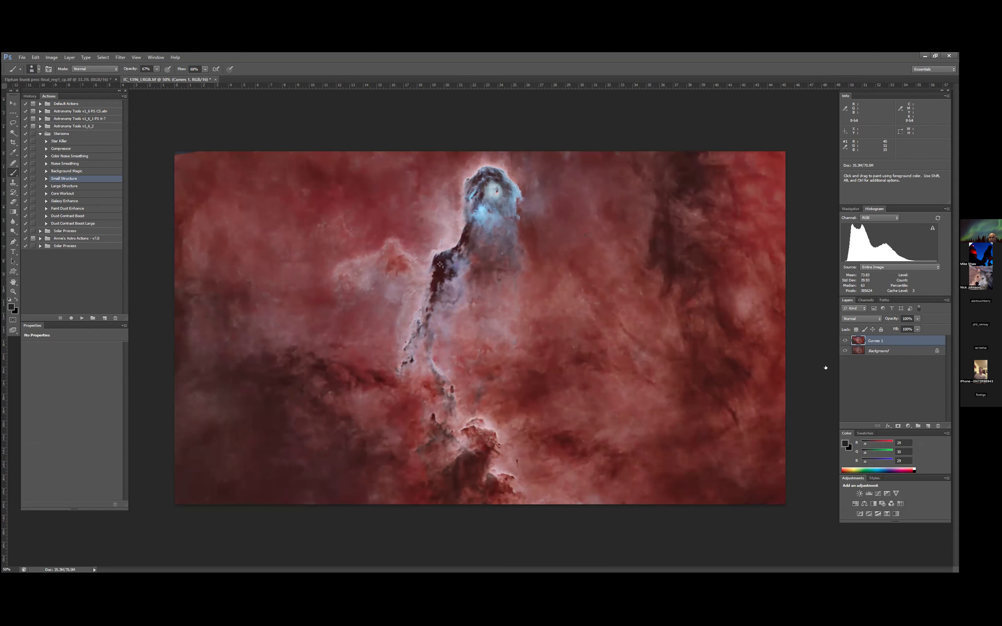
pyautogui.click(843, 341)
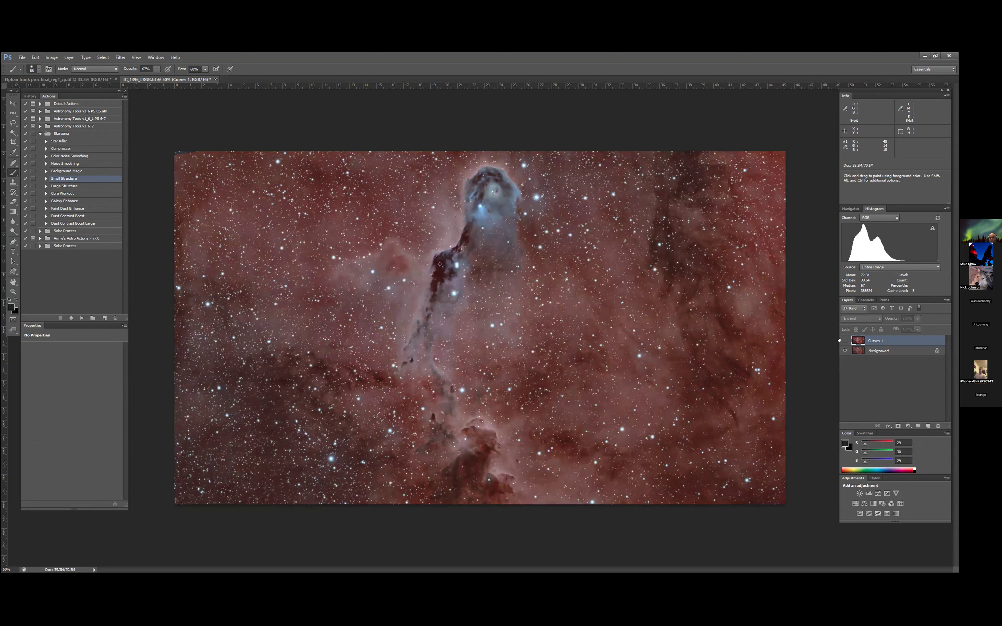
pyautogui.click(840, 341)
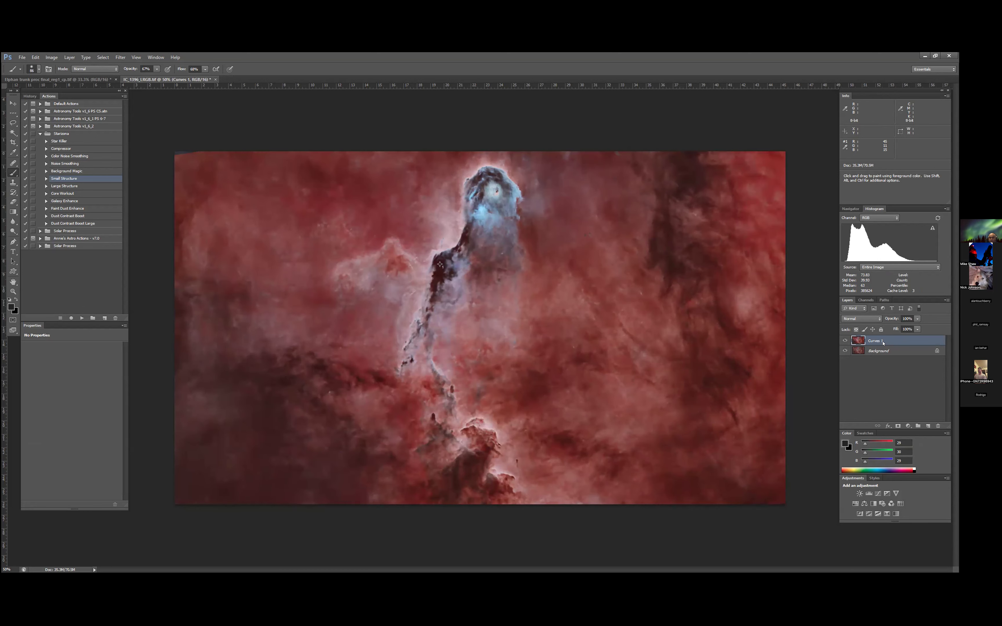
# - Add a layer mask to the Curves 1 layer and paste a copy of the whole Background image into it
pyautogui.click(898, 425)
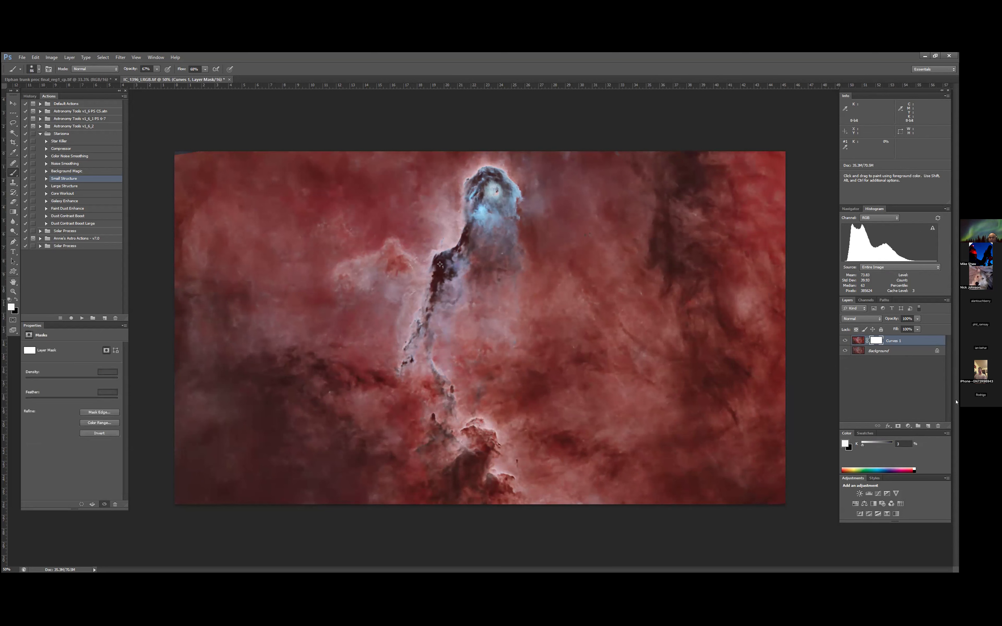
pyautogui.click(870, 351)
pyautogui.click(105, 58)
pyautogui.click(107, 67)
pyautogui.click(35, 58)
pyautogui.click(45, 107)
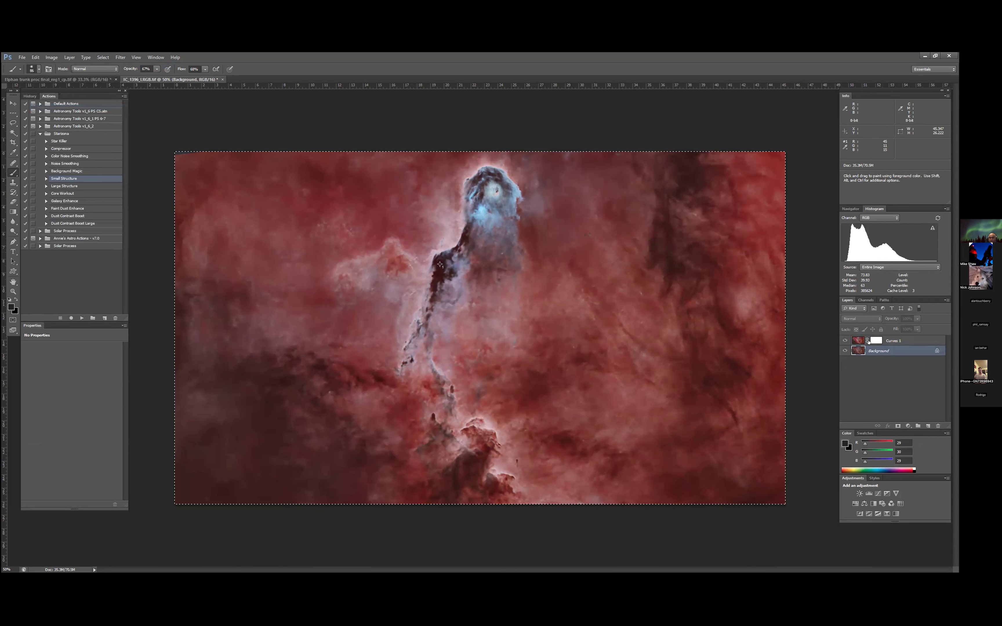
pyautogui.keyDown('alt'); pyautogui.click(876, 340); pyautogui.keyUp('alt')
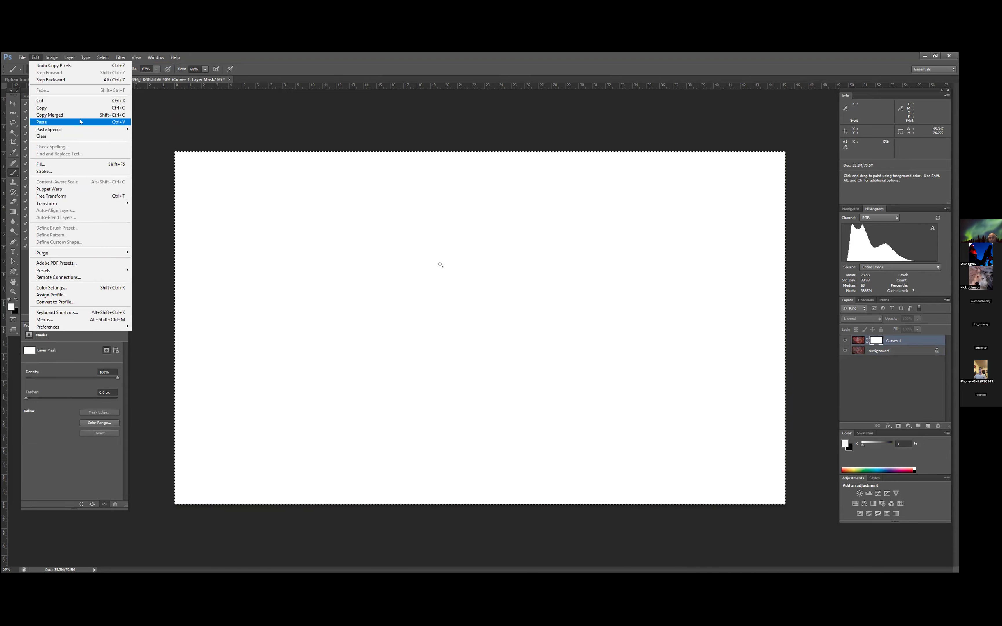
pyautogui.click(83, 122)
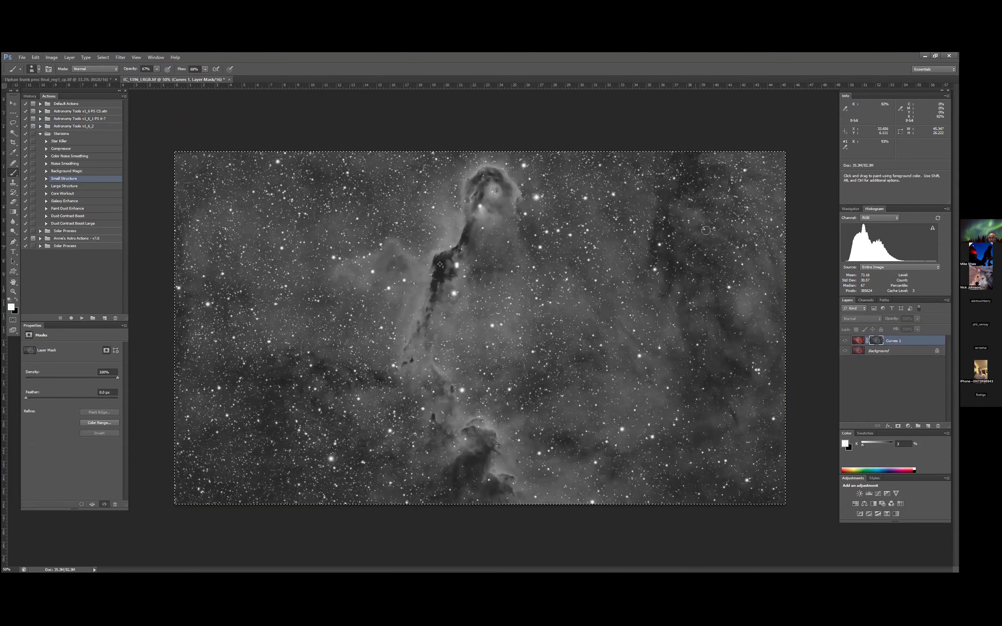
# - Invert the pasted mask on the Curves 1 layer and compare the image with that layer hidden and shown
pyautogui.click(51, 57)
pyautogui.moveTo(83, 77)
pyautogui.click(163, 164)
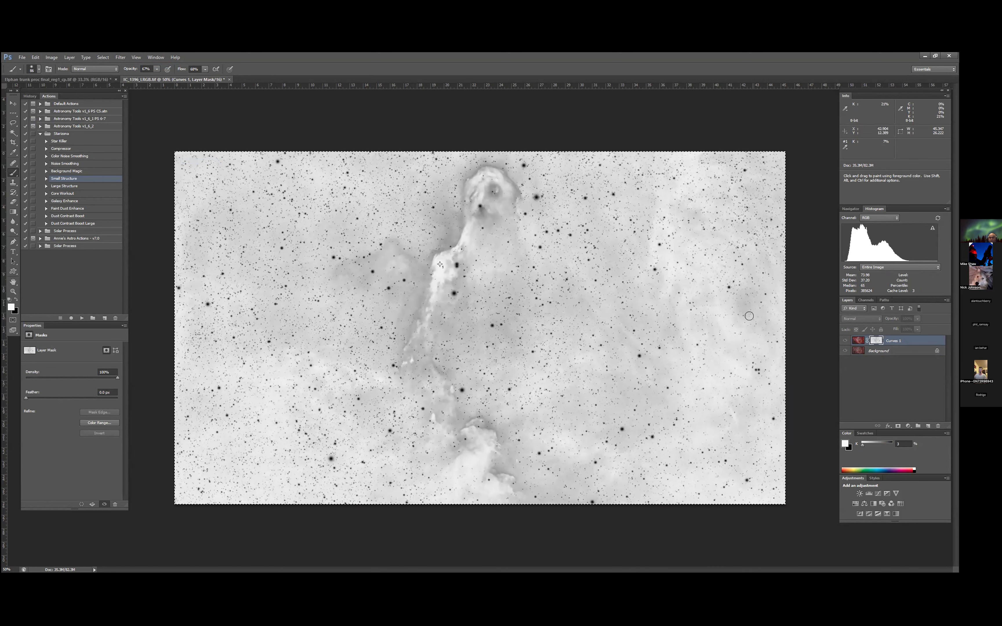
pyautogui.click(901, 341)
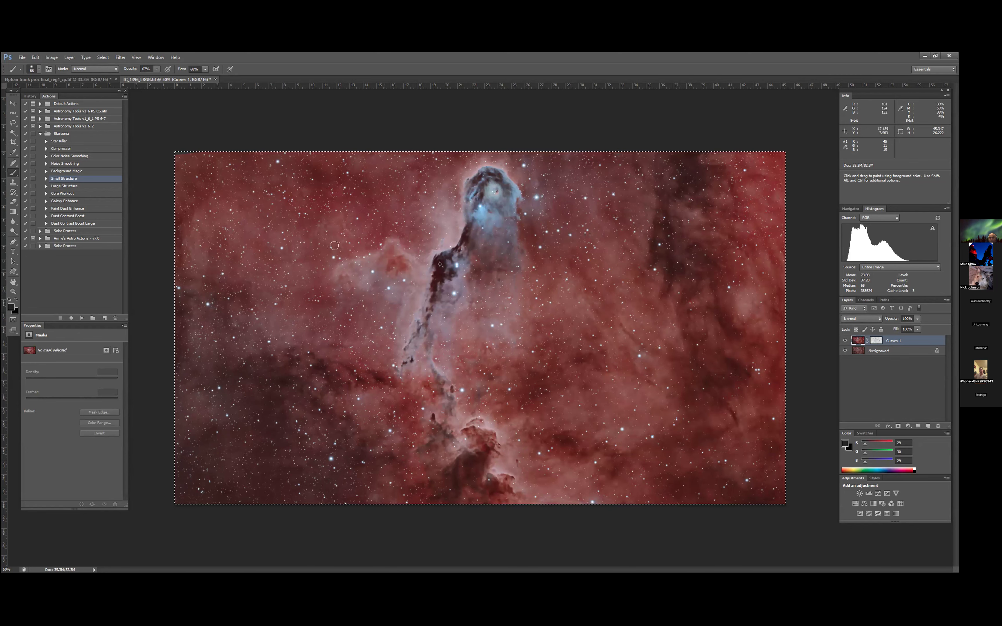
pyautogui.click(843, 340)
pyautogui.click(843, 339)
pyautogui.click(843, 340)
pyautogui.click(843, 339)
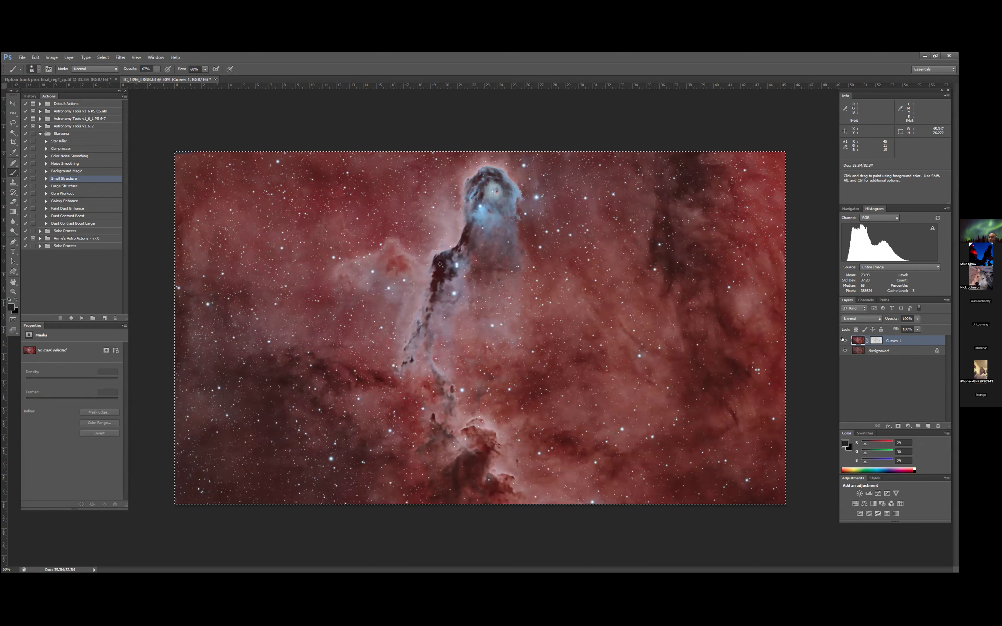
pyautogui.click(843, 340)
pyautogui.click(843, 340)
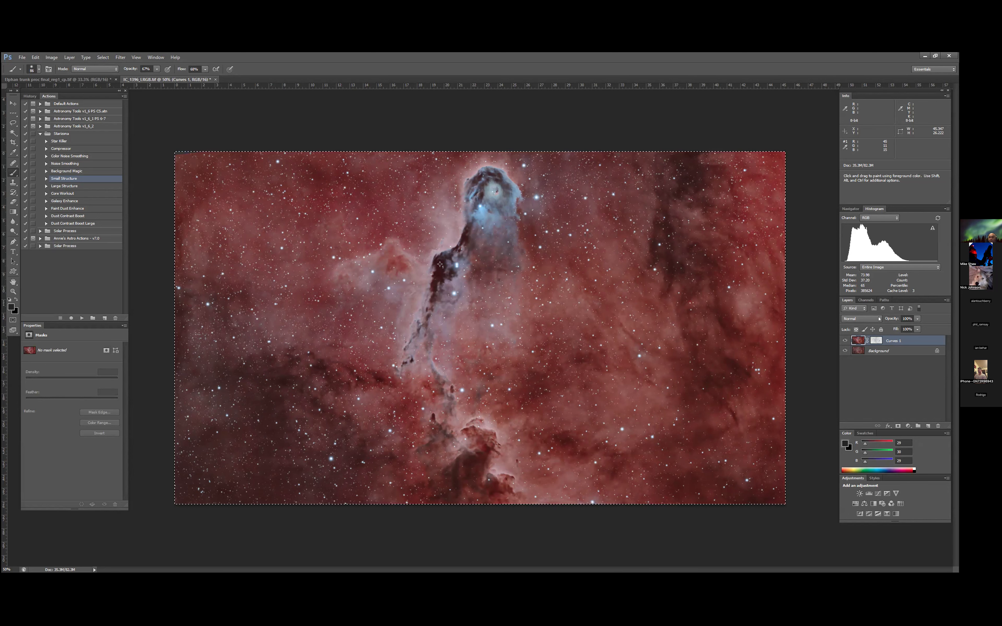
# - Try the Darken and Lighten blend modes on the Curves 1 layer, compare the effect, and restore Normal
pyautogui.click(878, 319)
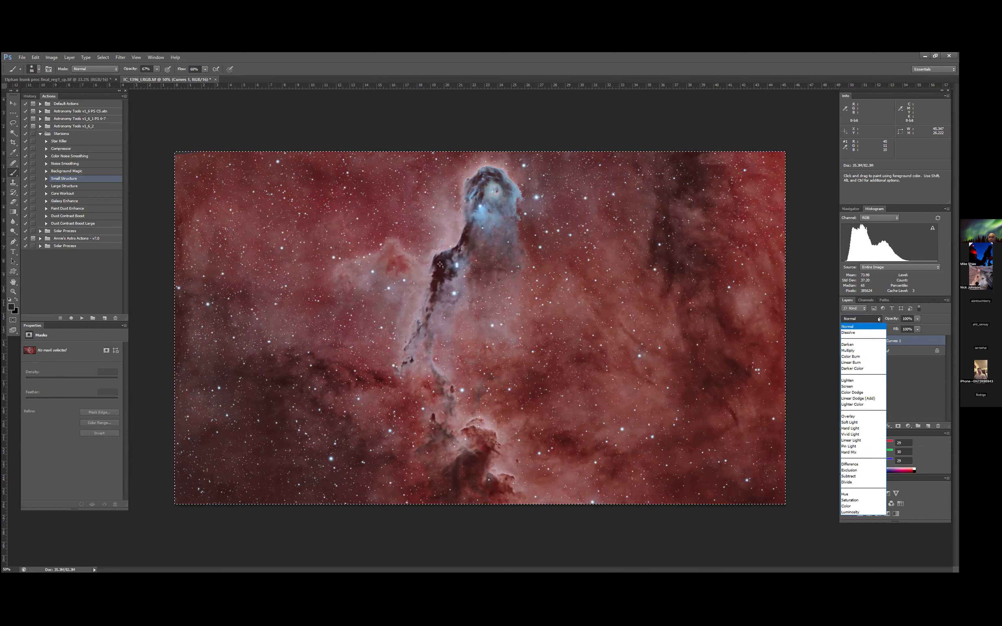
pyautogui.click(863, 343)
pyautogui.click(877, 319)
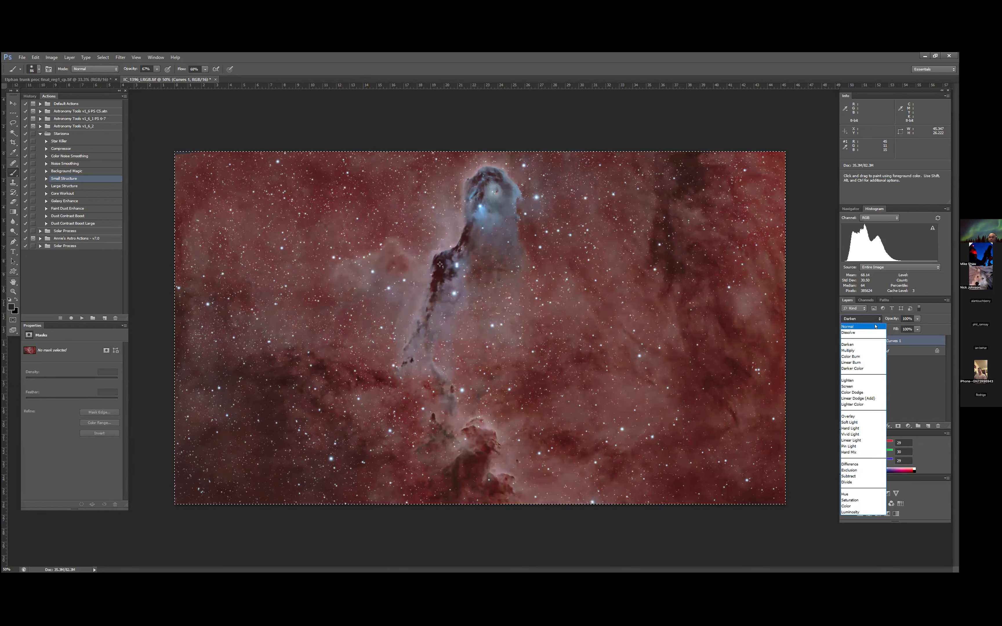
pyautogui.click(861, 380)
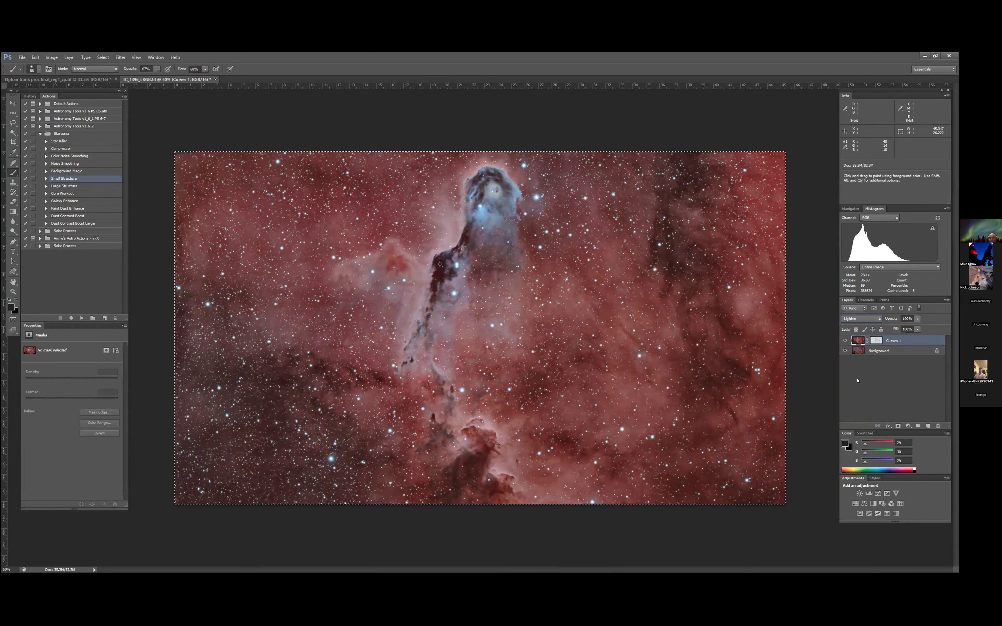
pyautogui.click(842, 339)
pyautogui.click(842, 339)
pyautogui.click(843, 339)
pyautogui.click(843, 339)
pyautogui.click(842, 339)
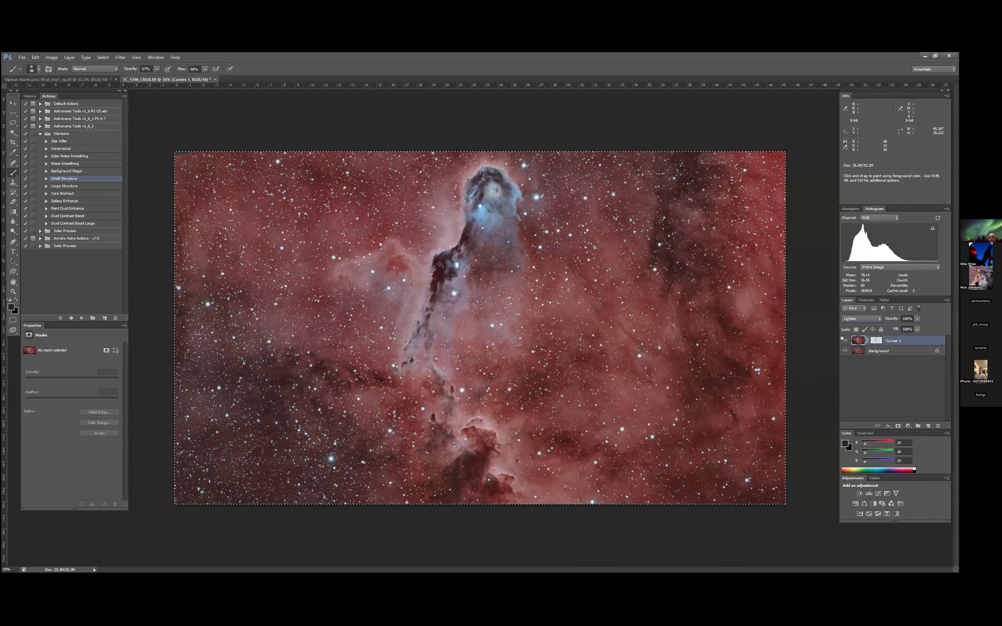
pyautogui.click(842, 339)
pyautogui.click(842, 339)
pyautogui.click(842, 339)
pyautogui.click(842, 338)
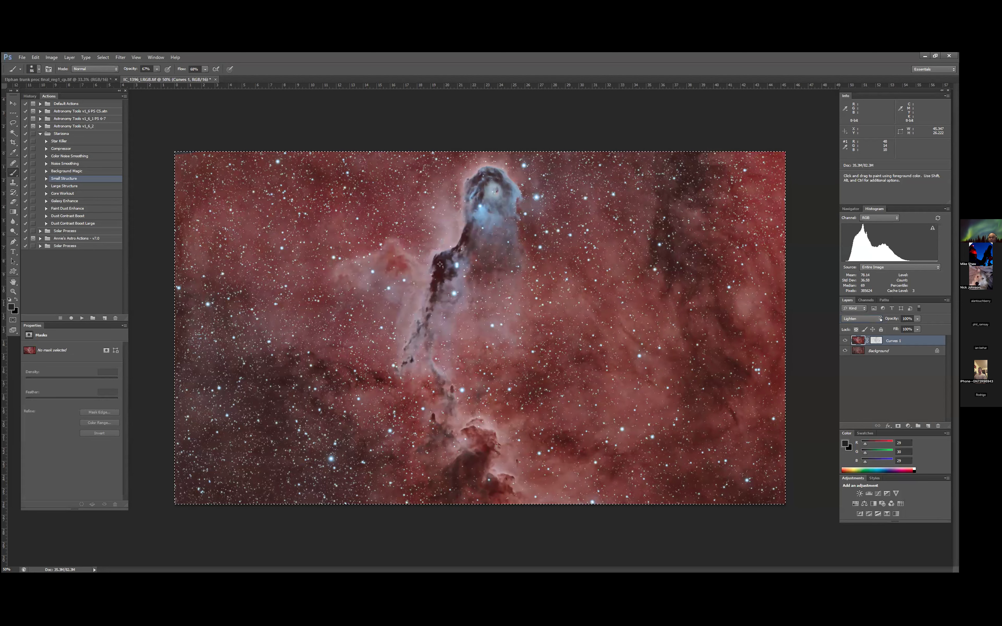
pyautogui.click(878, 319)
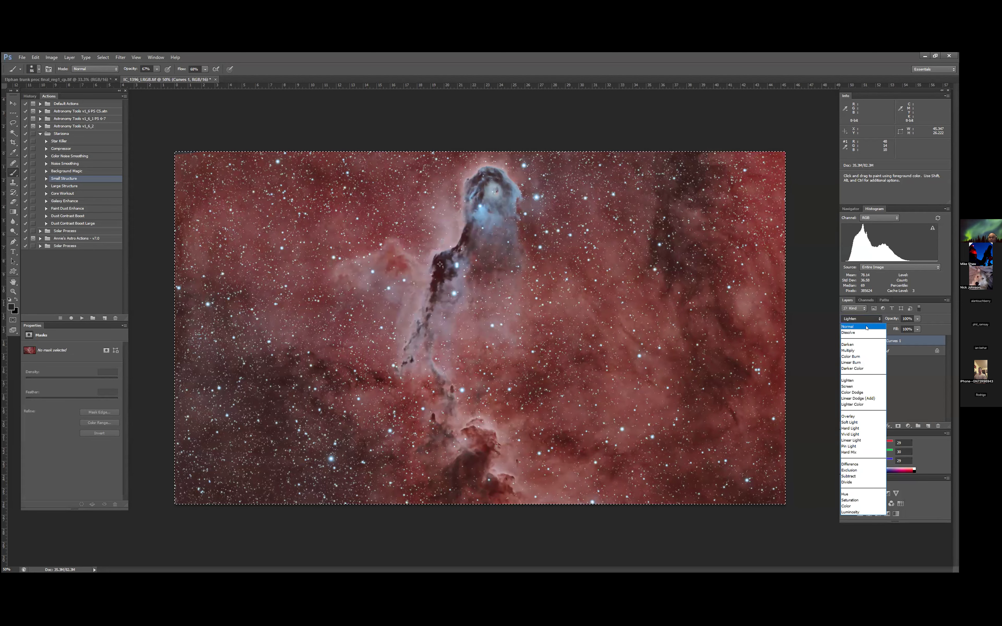
pyautogui.click(866, 327)
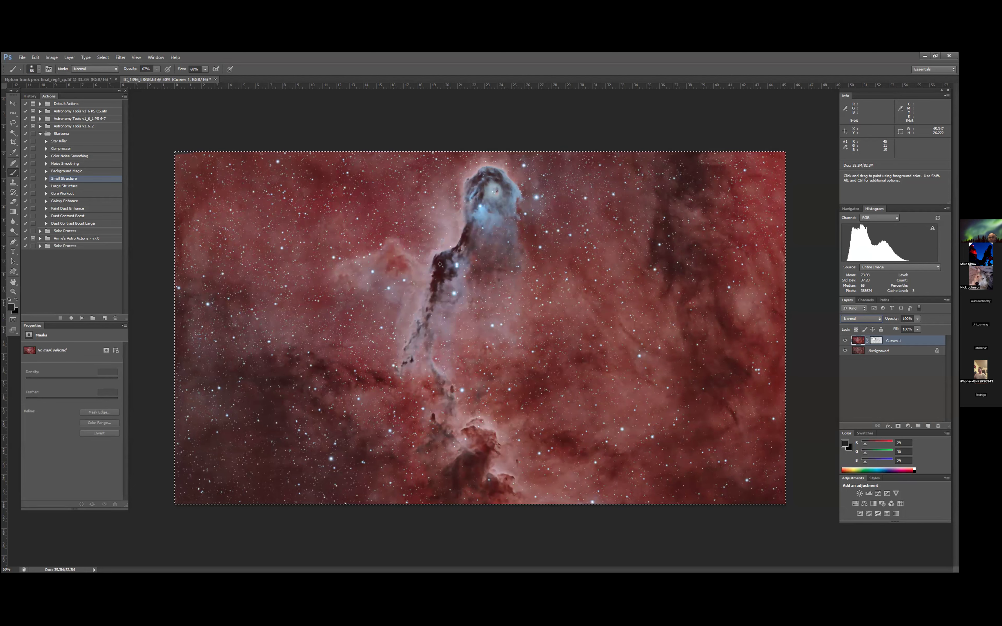
# - Try the Smooth adjustment of Refine Edge on the Curves 1 layer mask, and return it to 0
pyautogui.rightClick(874, 339)
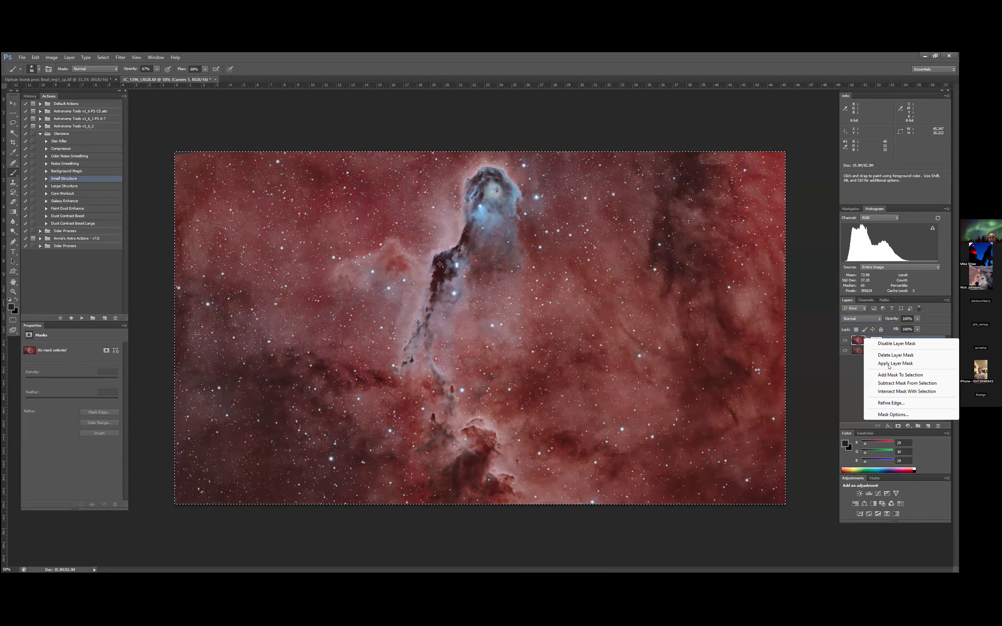
pyautogui.click(896, 403)
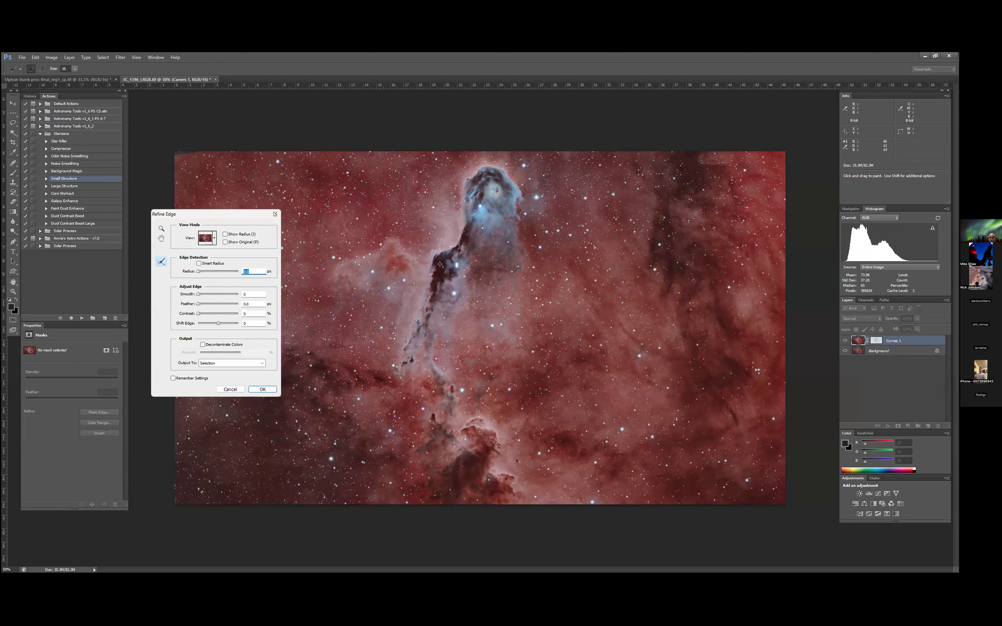
pyautogui.press('Return')
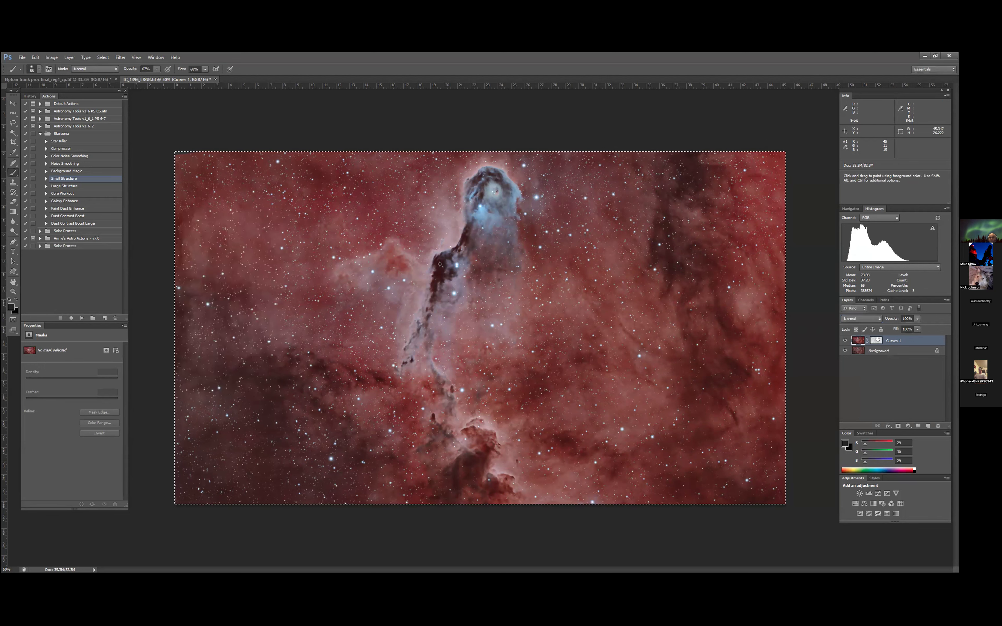
pyautogui.rightClick(876, 339)
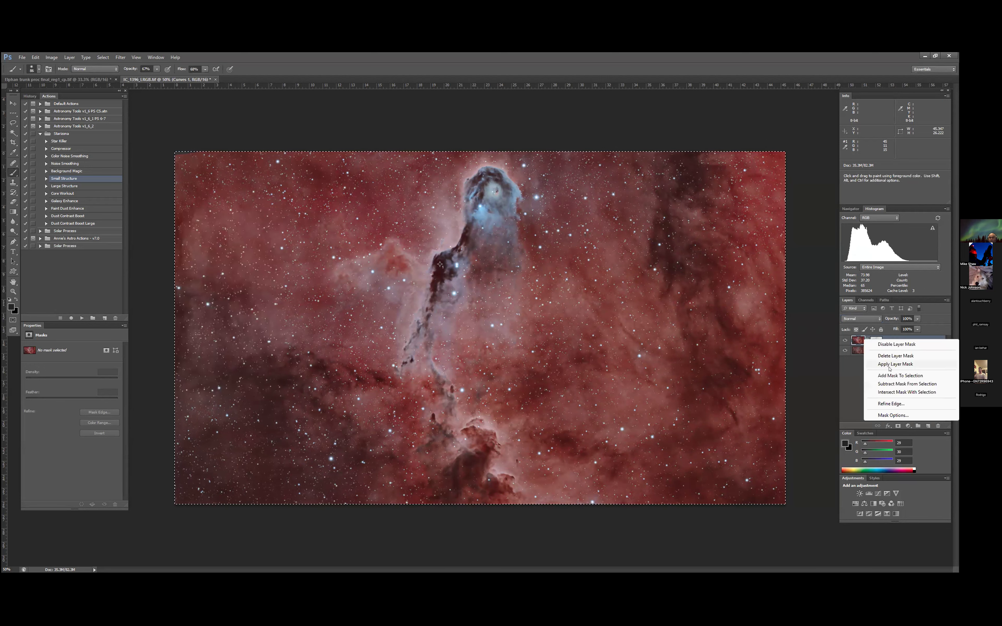
pyautogui.click(889, 404)
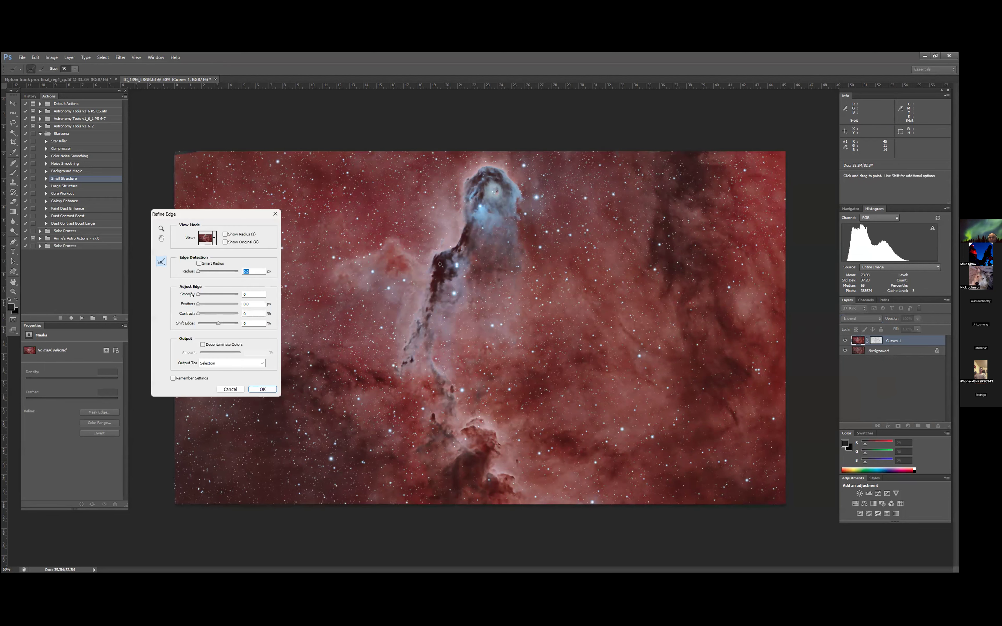
pyautogui.moveTo(197, 294); pyautogui.dragTo(239, 296)
pyautogui.moveTo(237, 296); pyautogui.dragTo(198, 297)
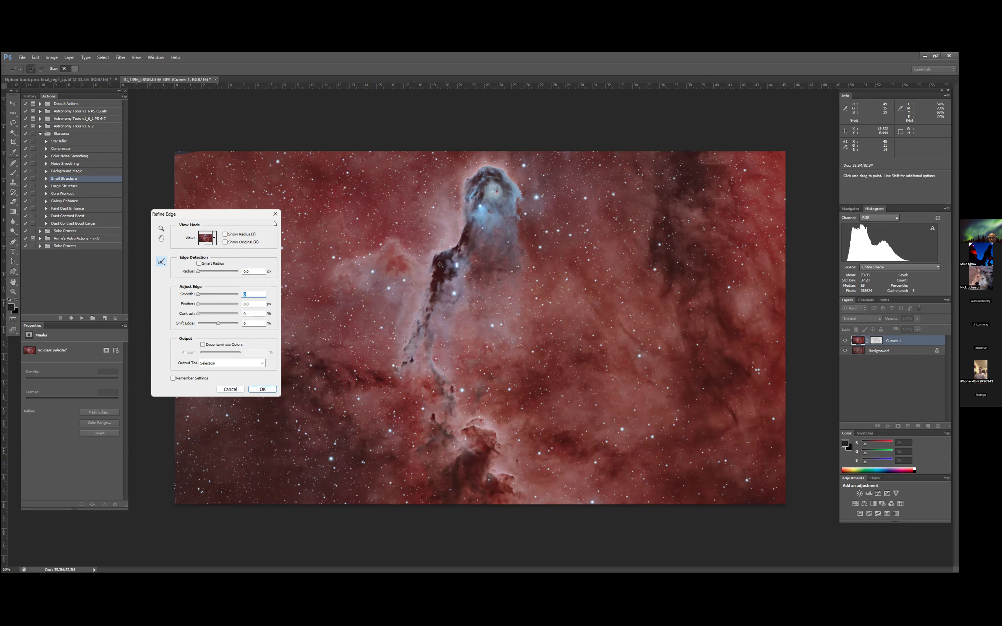
pyautogui.press('Return')
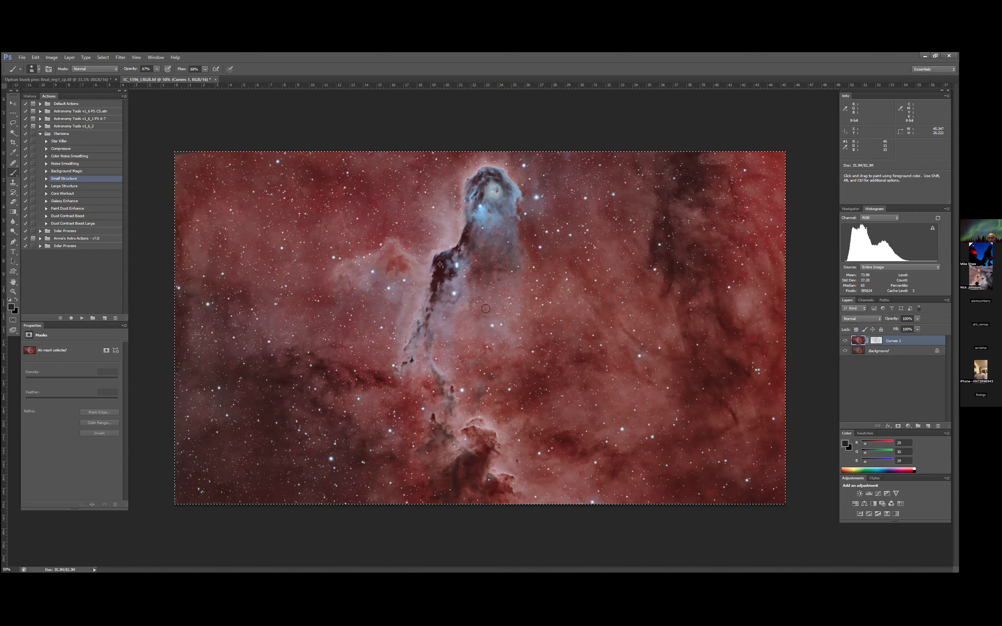
# - Examine the nebula trunk and surrounding stars at 100% magnification
pyautogui.press('z')
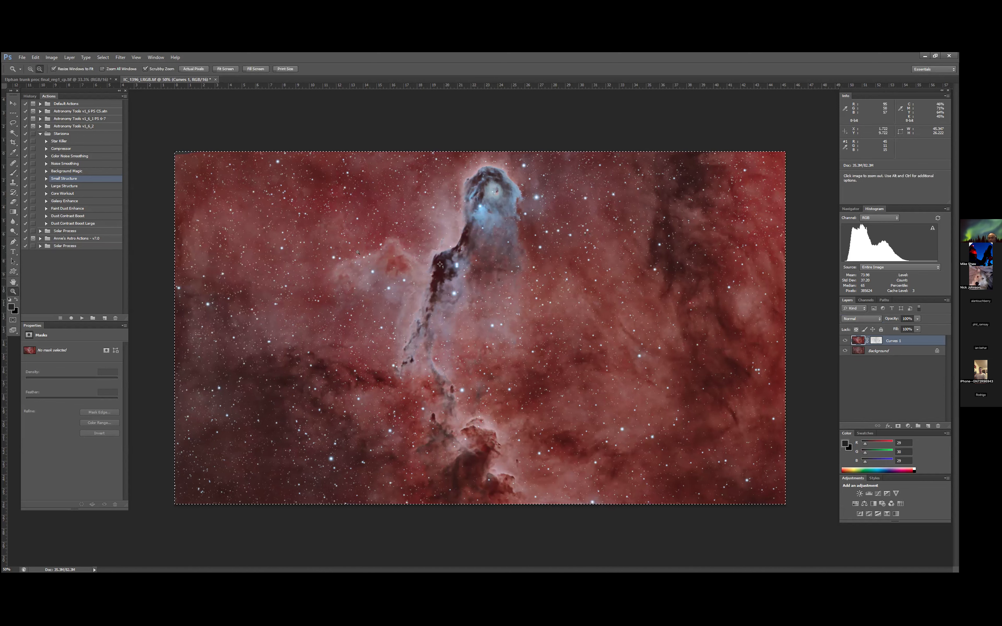
pyautogui.click(31, 69)
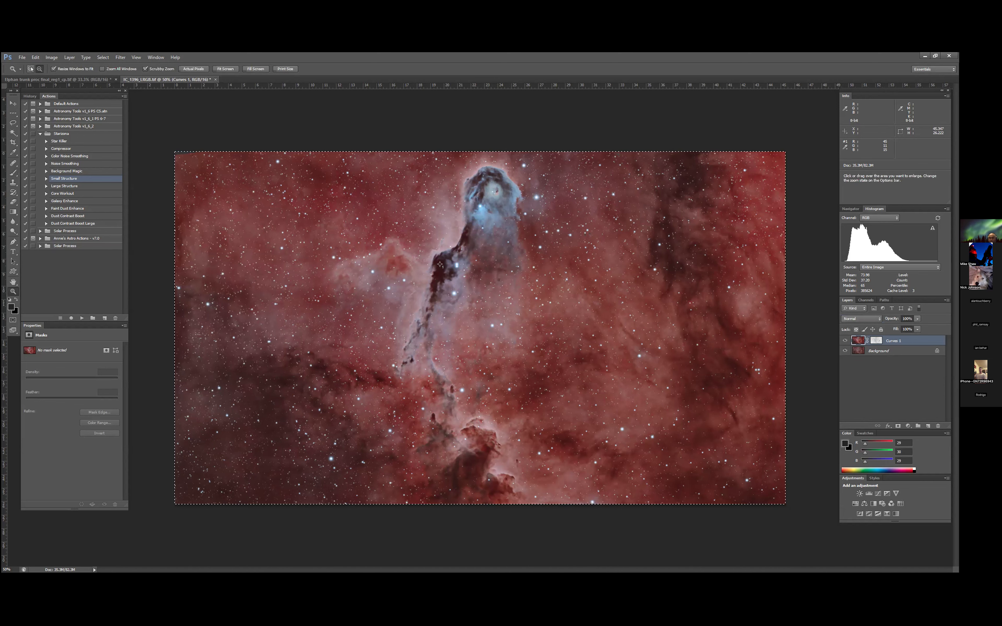
pyautogui.click(491, 288)
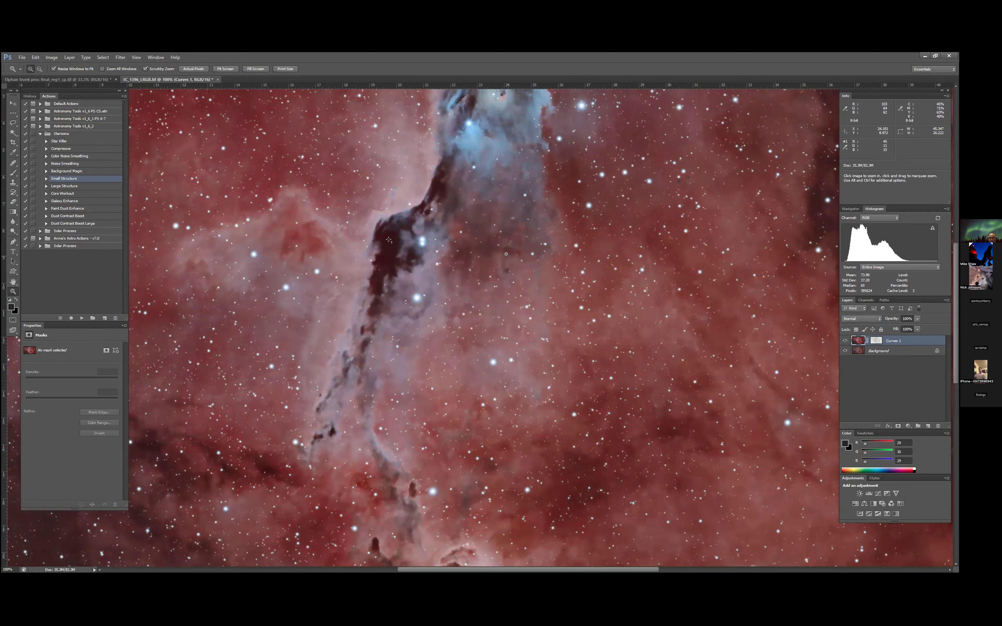
pyautogui.scroll(2, 506, 254)
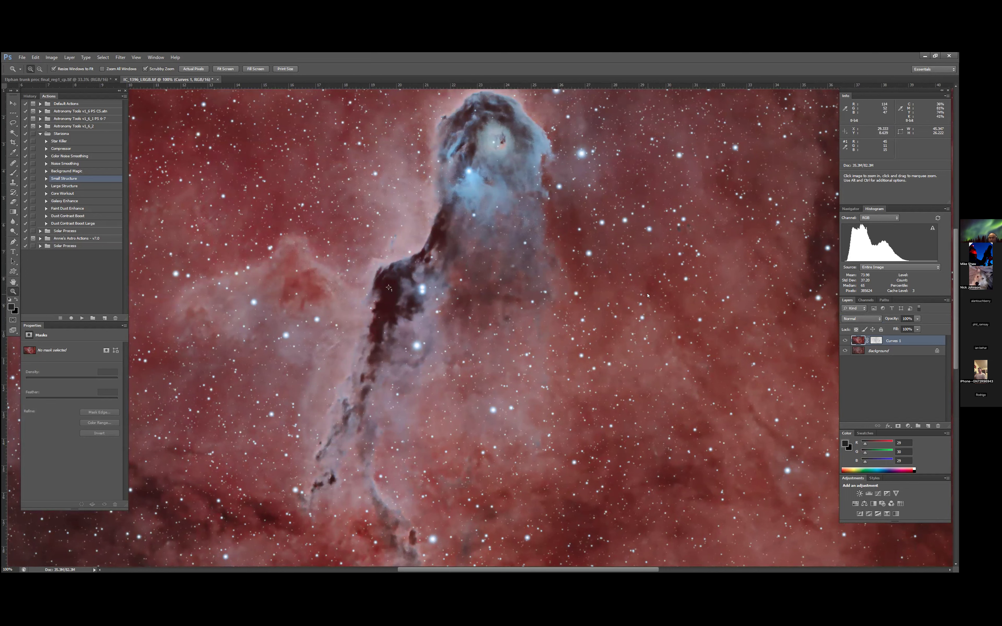
pyautogui.scroll(-9, 647, 296)
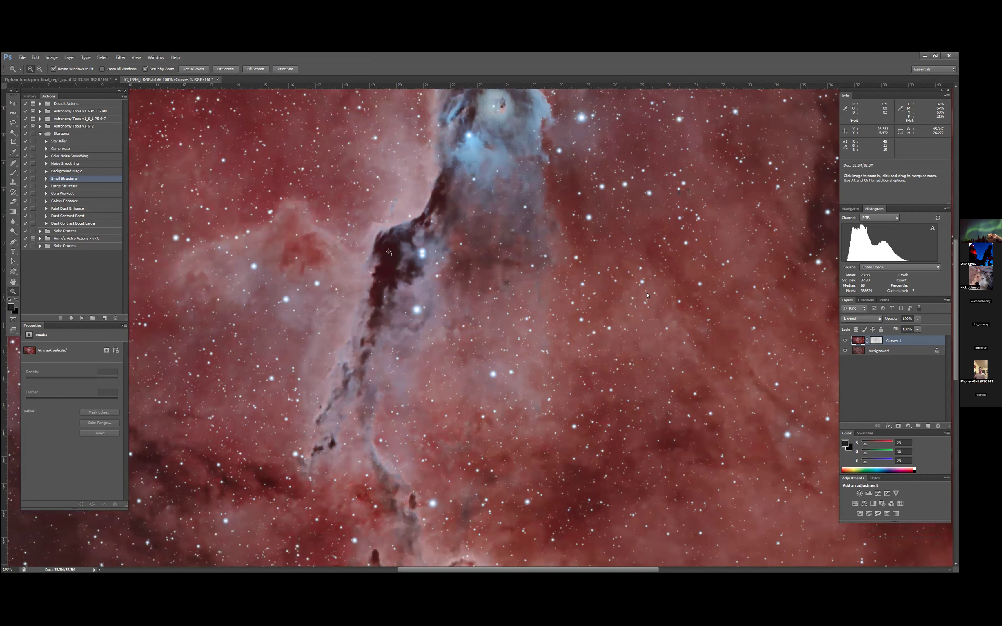
pyautogui.scroll(8, 648, 296)
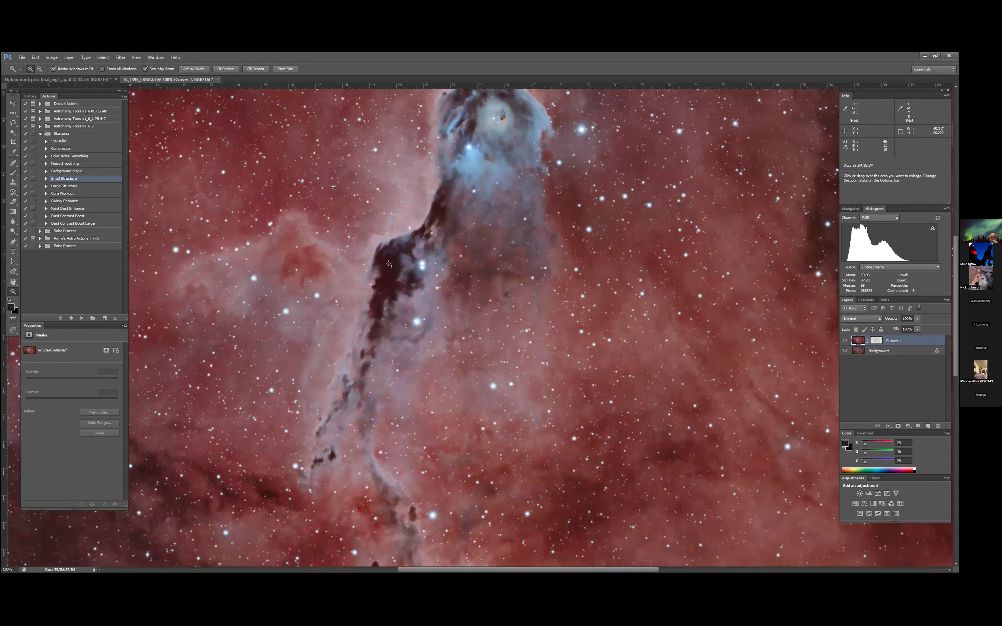
pyautogui.hscroll(-5, 715, 356)
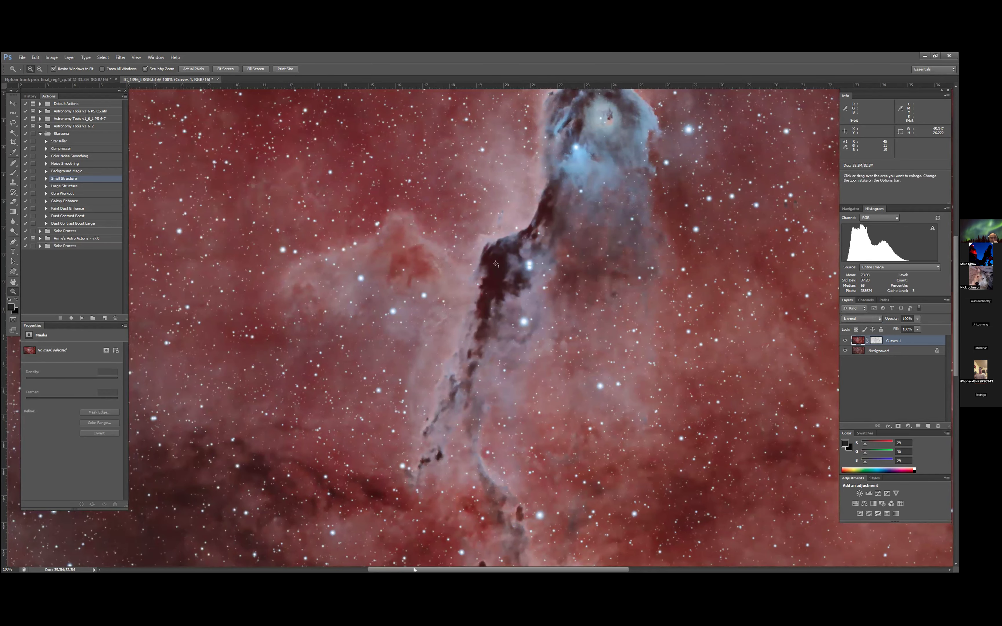
# - Refine the edge of the Curves 1 layer mask with Shift Edge at -100% and output to Layer Mask
pyautogui.rightClick(871, 341)
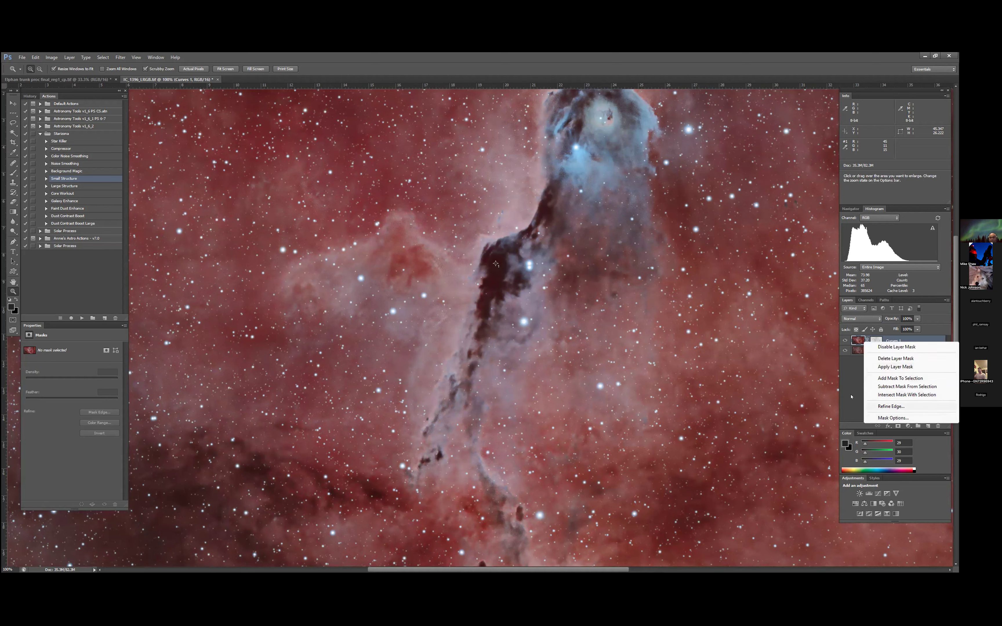
pyautogui.click(890, 406)
pyautogui.moveTo(199, 295)
pyautogui.mouseDown()
pyautogui.moveTo(214, 295)
pyautogui.moveTo(182, 301)
pyautogui.moveTo(219, 300)
pyautogui.moveTo(213, 307)
pyautogui.mouseUp()
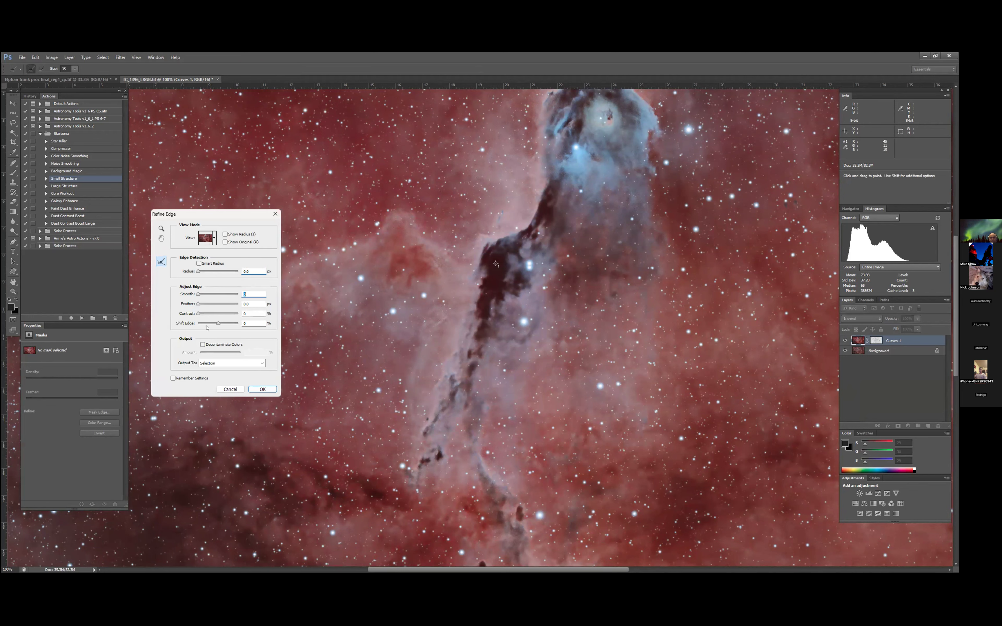
pyautogui.moveTo(219, 325)
pyautogui.mouseDown()
pyautogui.moveTo(235, 326)
pyautogui.moveTo(199, 325)
pyautogui.mouseUp()
pyautogui.click(250, 363)
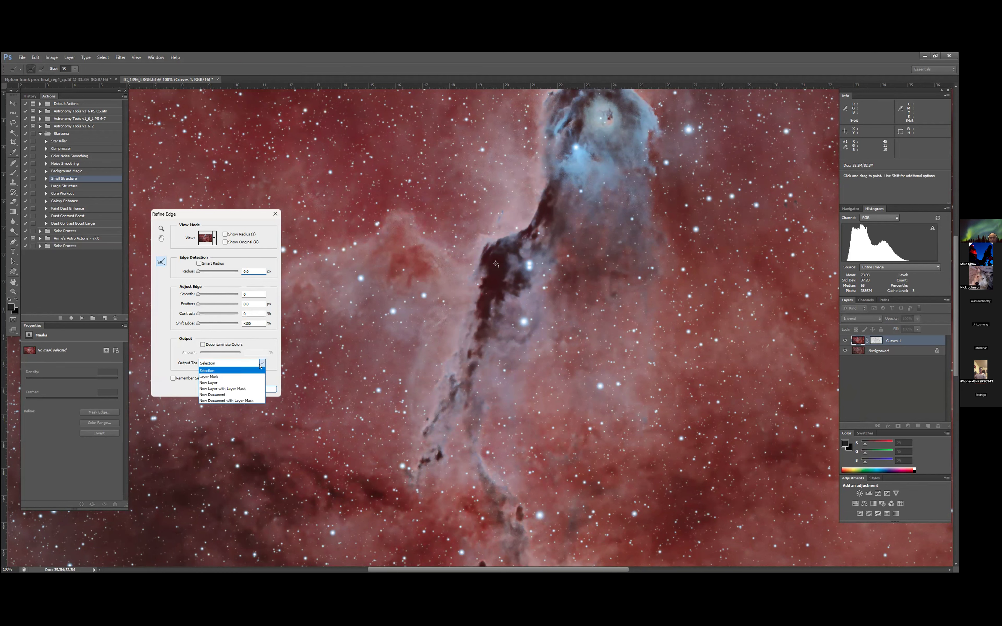
pyautogui.click(250, 377)
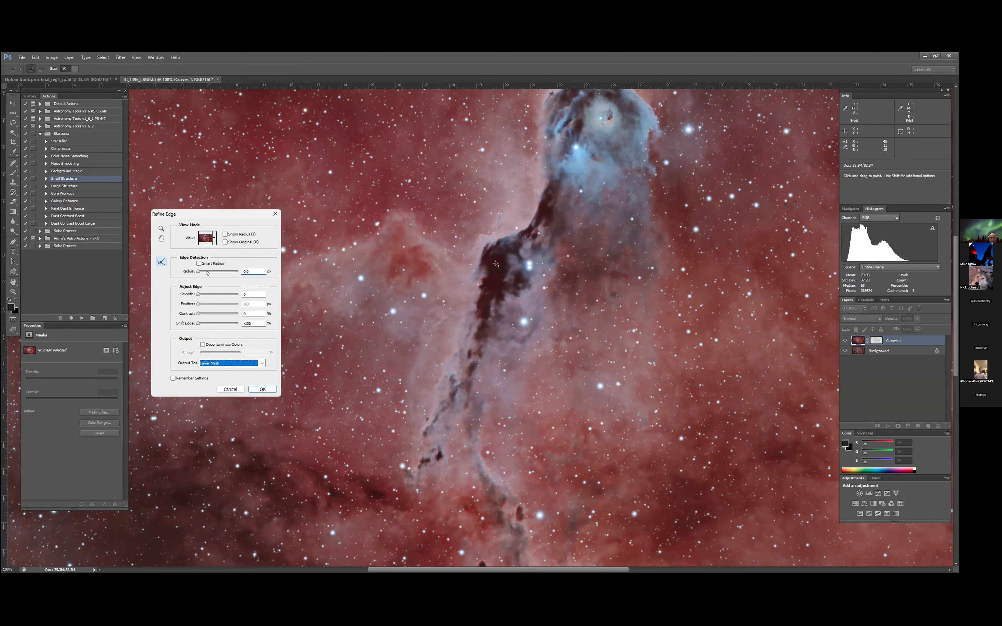
# - Try a stronger Smooth value, reset it to 0, and set the refinement output to New Layer with Layer Mask
pyautogui.moveTo(200, 294); pyautogui.dragTo(216, 300)
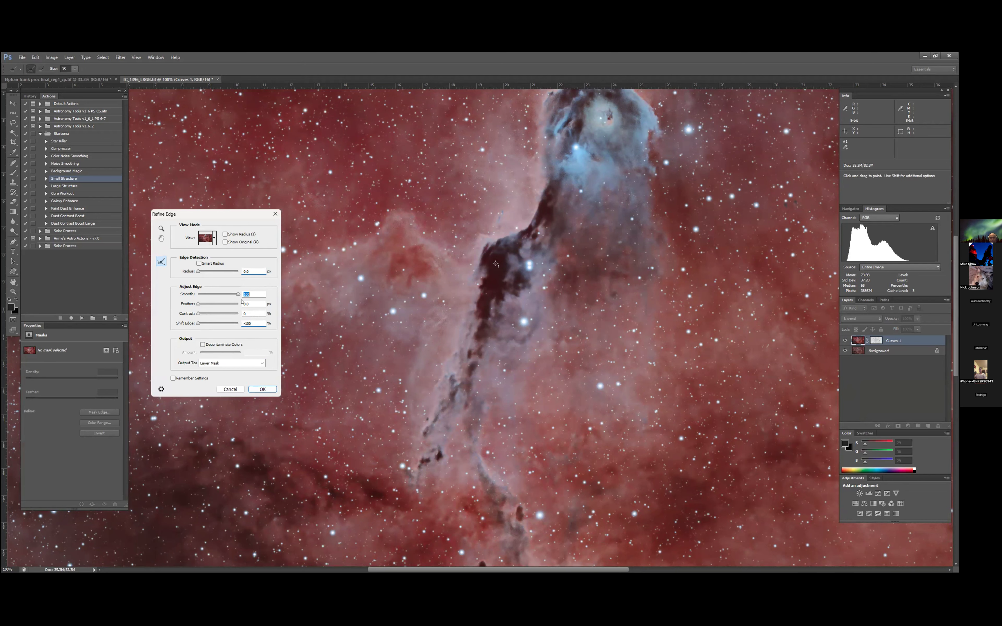
pyautogui.click(221, 293)
pyautogui.moveTo(191, 293); pyautogui.dragTo(229, 325)
pyautogui.write('0')
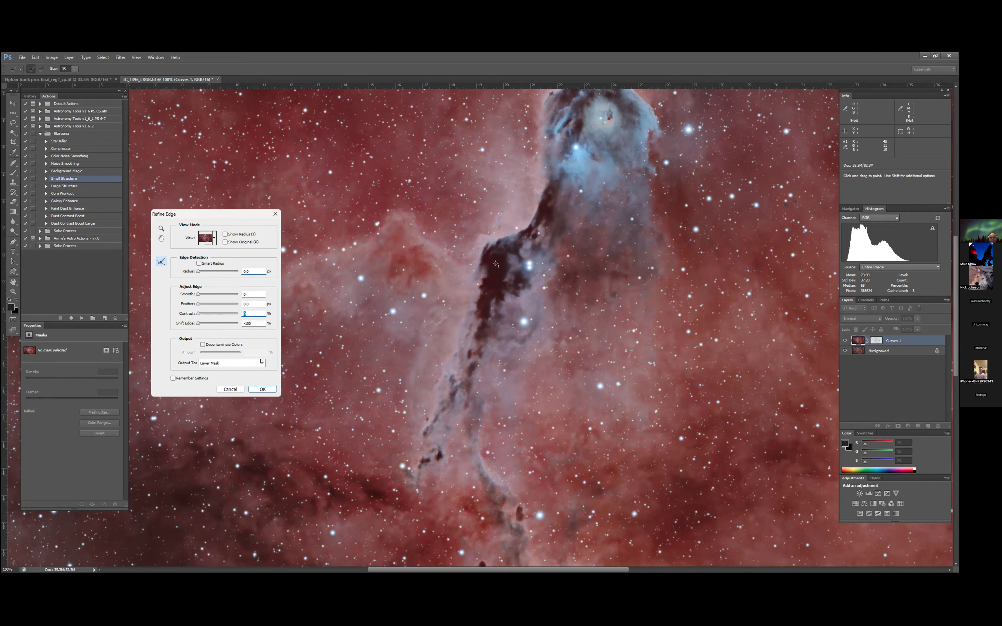
pyautogui.click(262, 363)
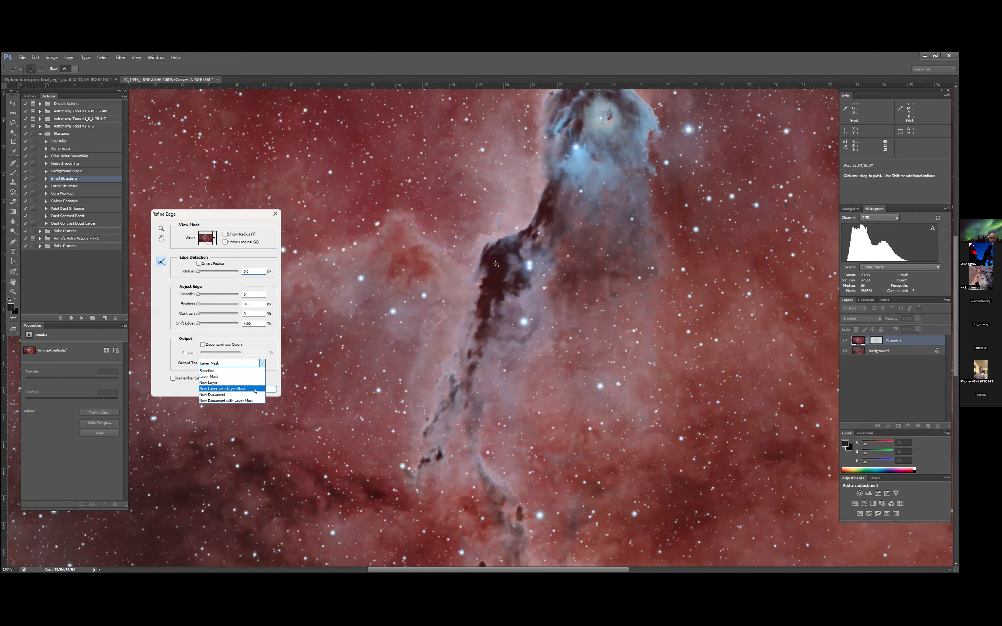
pyautogui.press('Return')
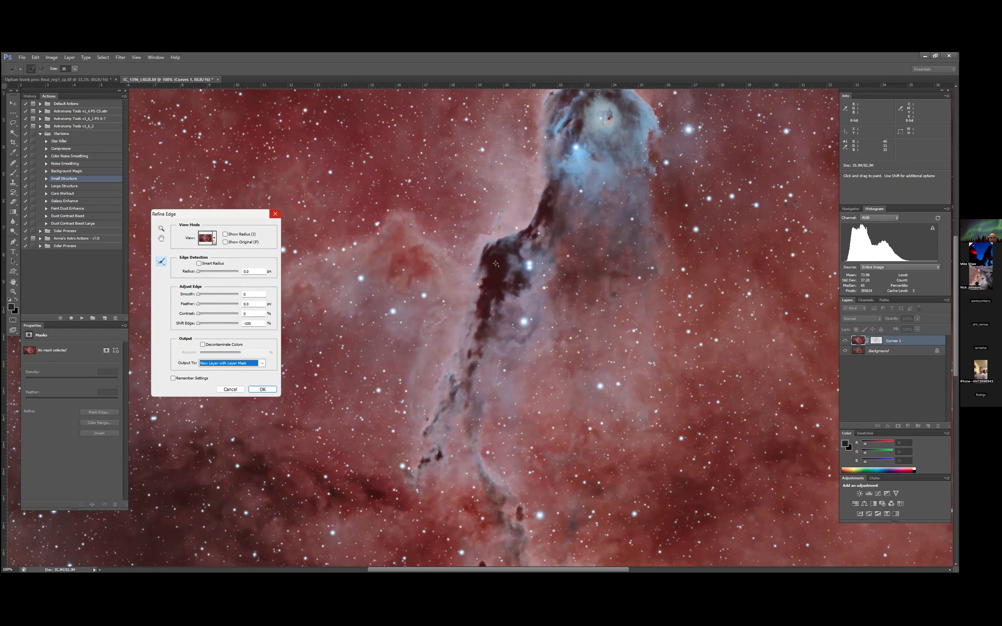
# - Leave Smart Radius off, raise Smooth to about the middle of its range, and apply the mask refinement
pyautogui.click(197, 264)
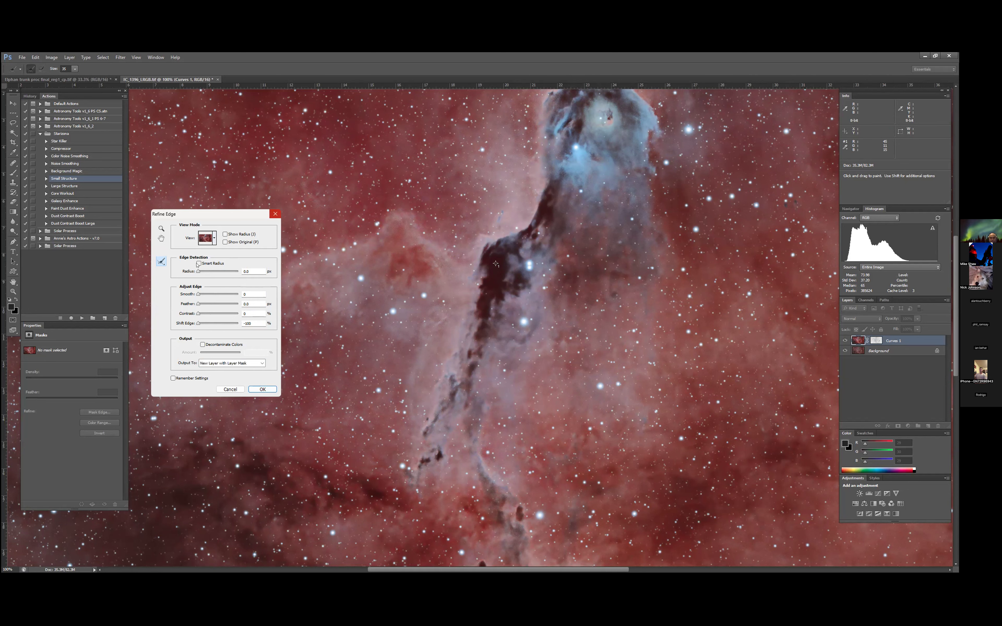
pyautogui.click(197, 263)
pyautogui.click(198, 263)
pyautogui.moveTo(199, 295); pyautogui.dragTo(216, 294)
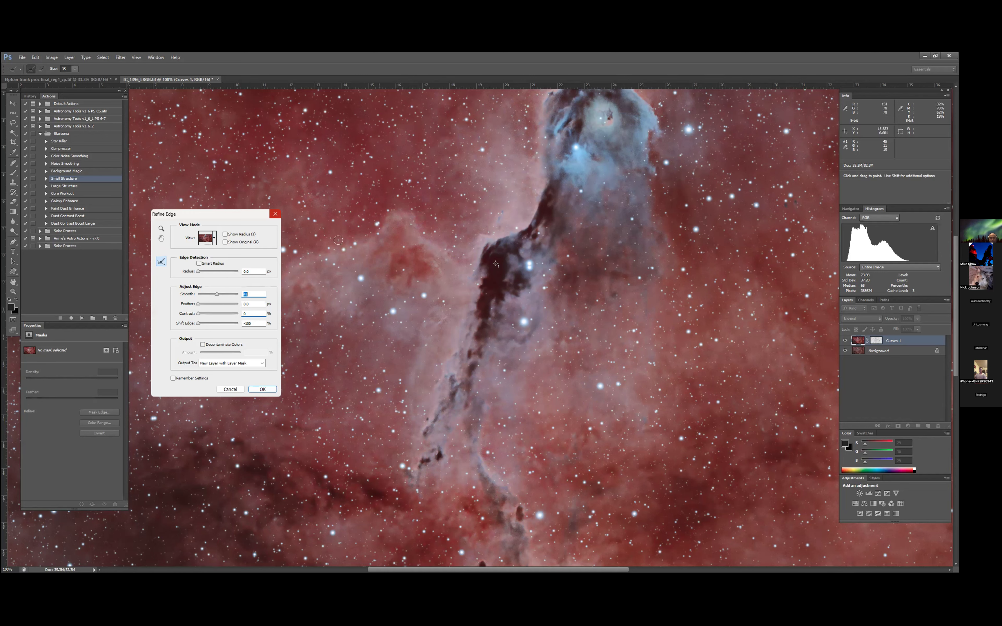
pyautogui.click(265, 391)
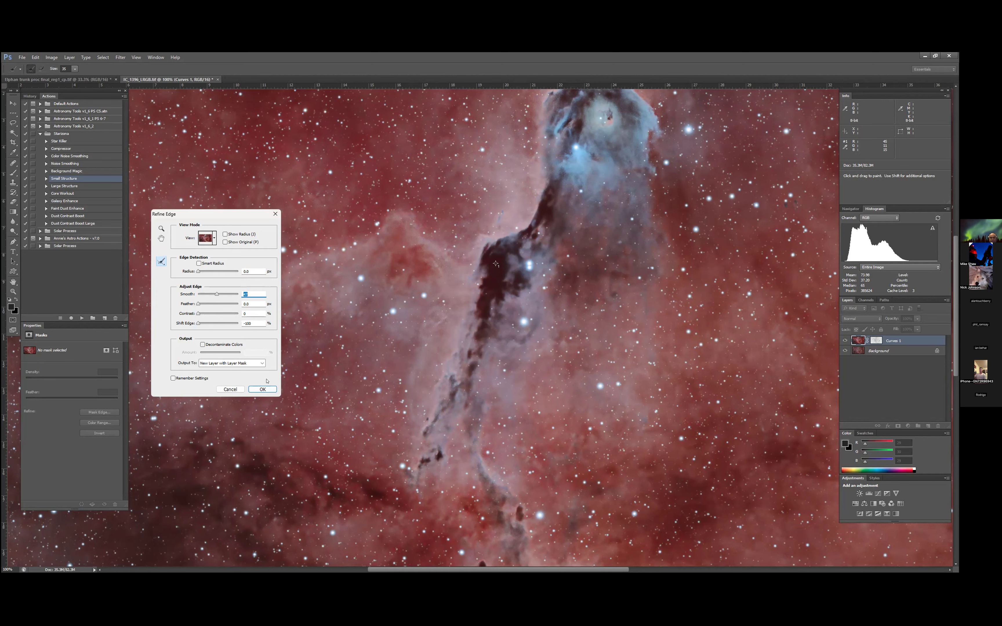
pyautogui.click(263, 389)
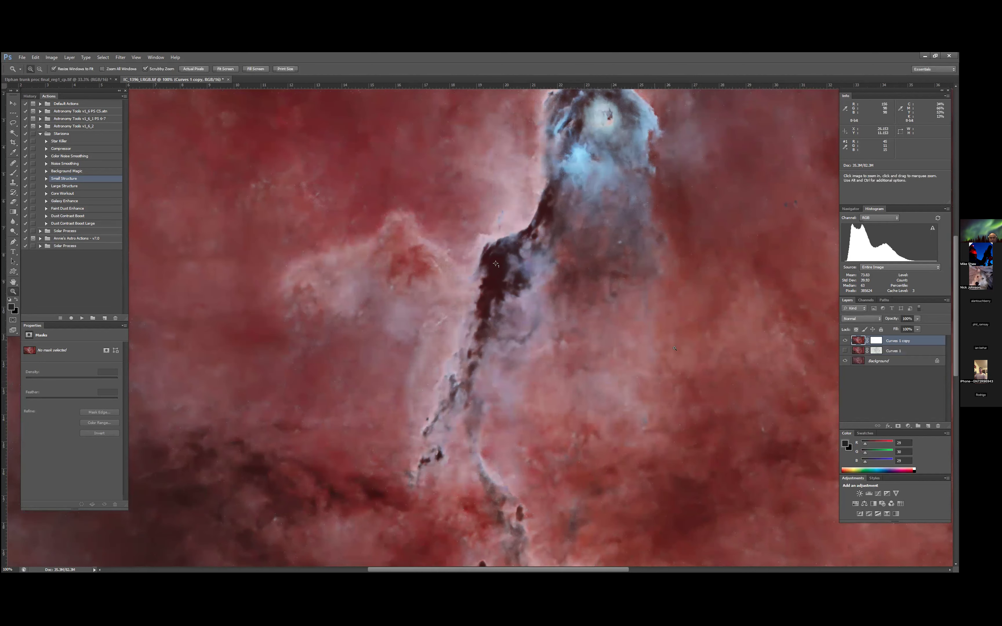
# - Compare the image with the Curves 1 copy layer hidden and shown, and lower that layer's opacity to 0%
pyautogui.click(844, 340)
pyautogui.click(844, 340)
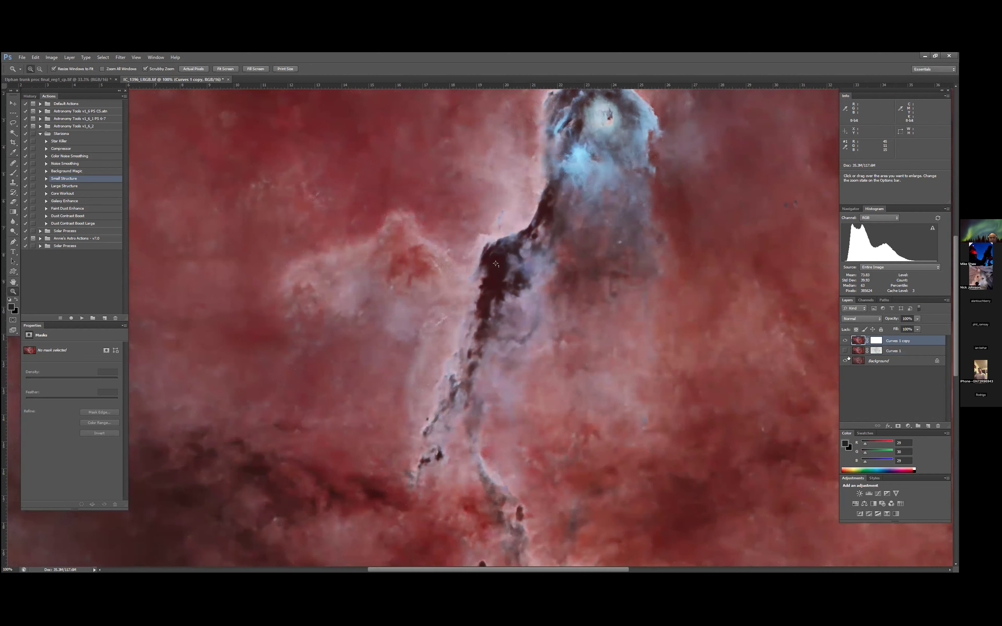
pyautogui.click(845, 340)
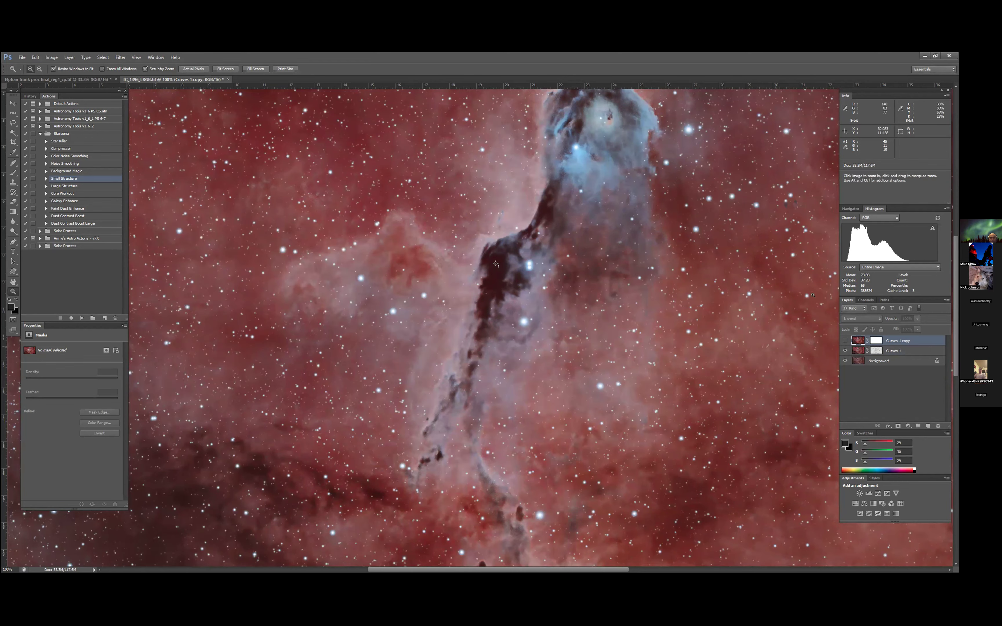
pyautogui.click(844, 340)
pyautogui.click(918, 318)
pyautogui.moveTo(918, 330); pyautogui.dragTo(894, 332)
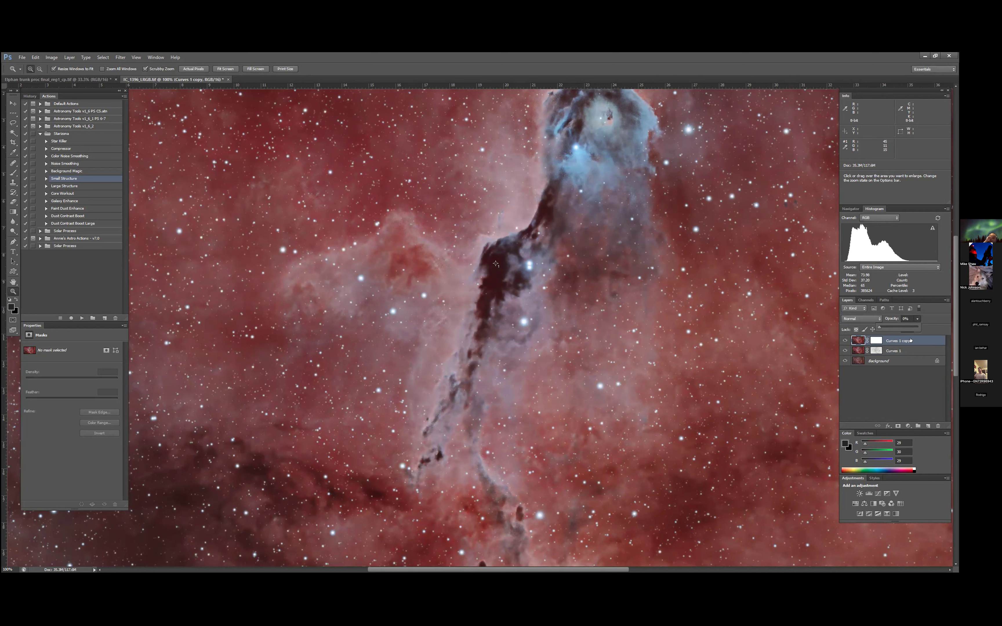
# - Delete the Curves 1 copy layer
pyautogui.rightClick(898, 340)
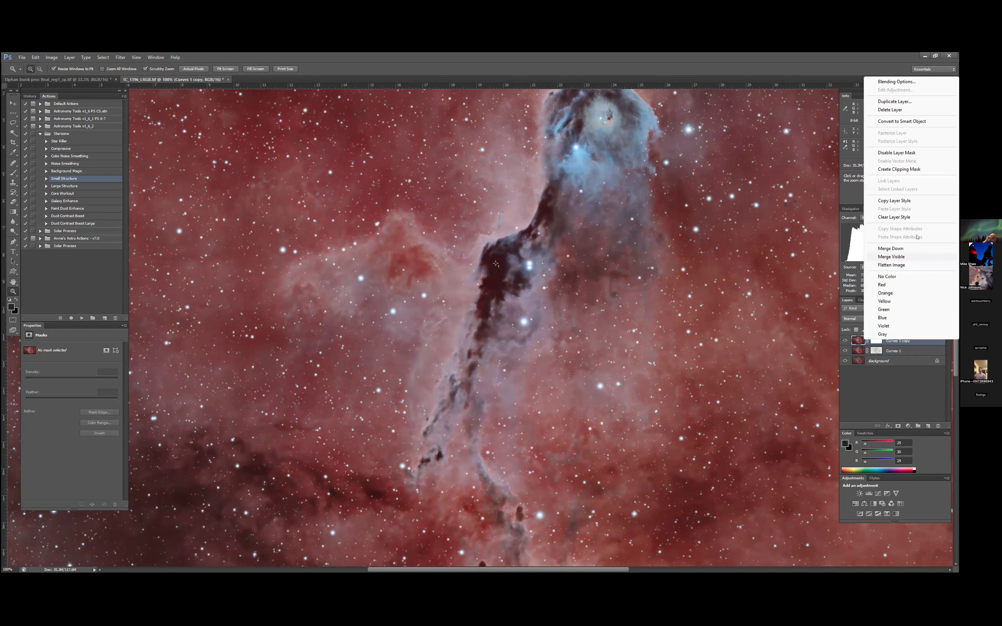
pyautogui.click(889, 110)
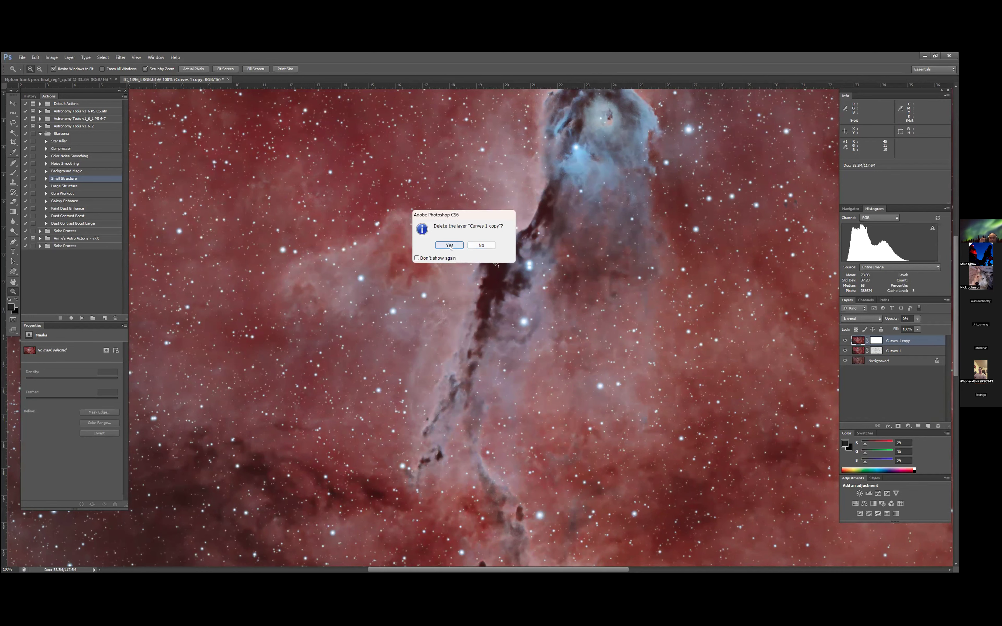
pyautogui.press('Return')
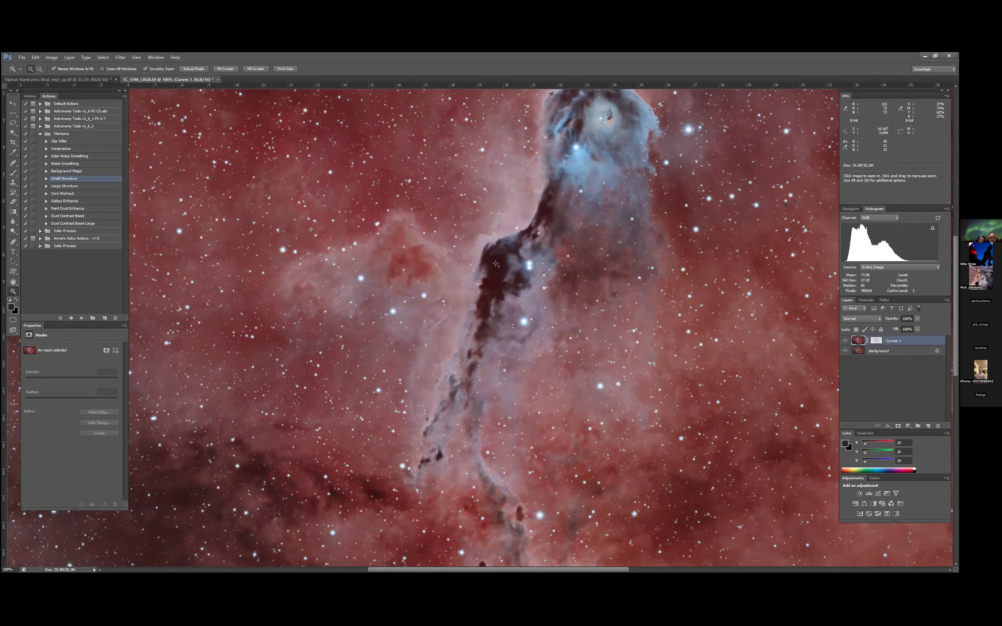
# - Flatten the masked Curves 1 layer and the Background into a single layer
pyautogui.click(260, 71)
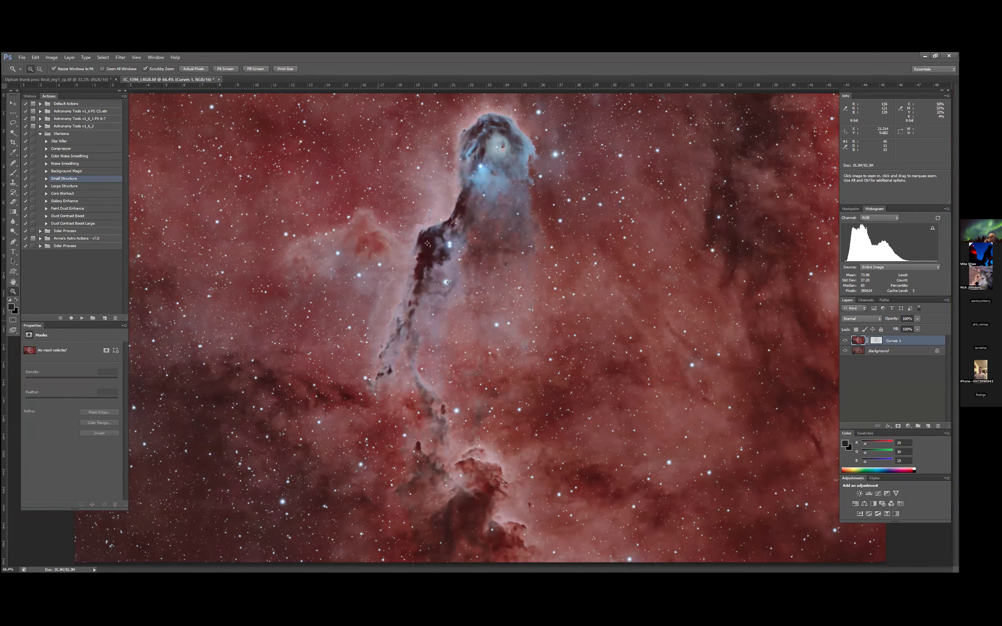
pyautogui.click(70, 57)
pyautogui.click(95, 301)
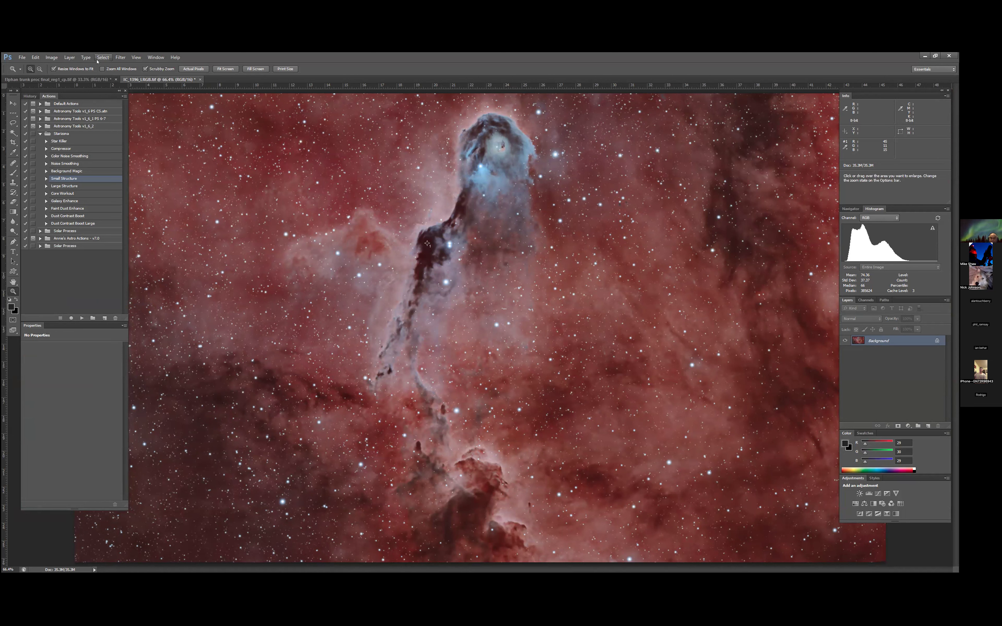
# - Duplicate the flattened image as a separate document under the suggested name
pyautogui.click(53, 58)
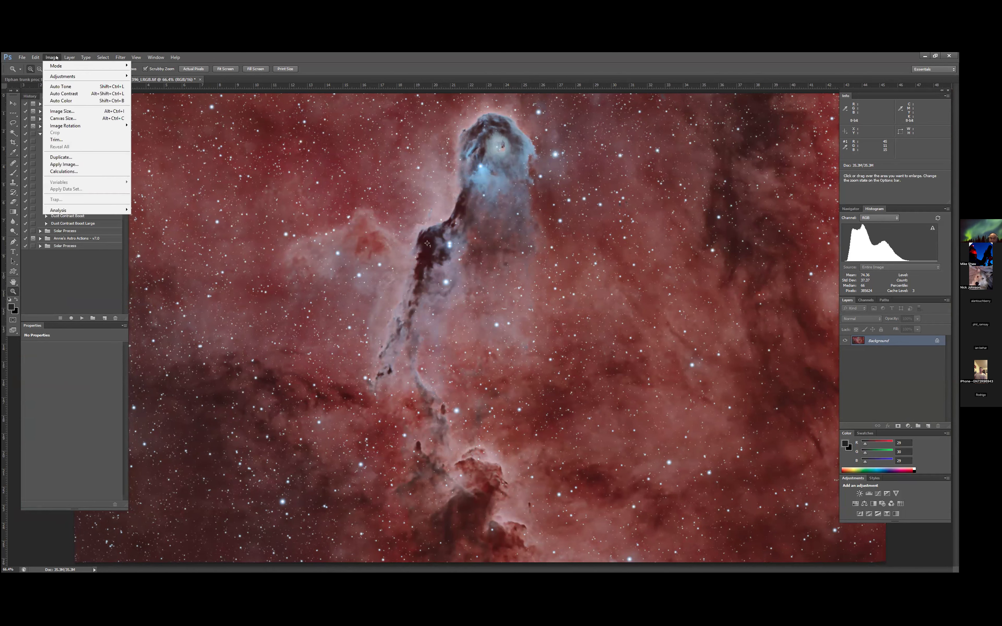
pyautogui.click(61, 157)
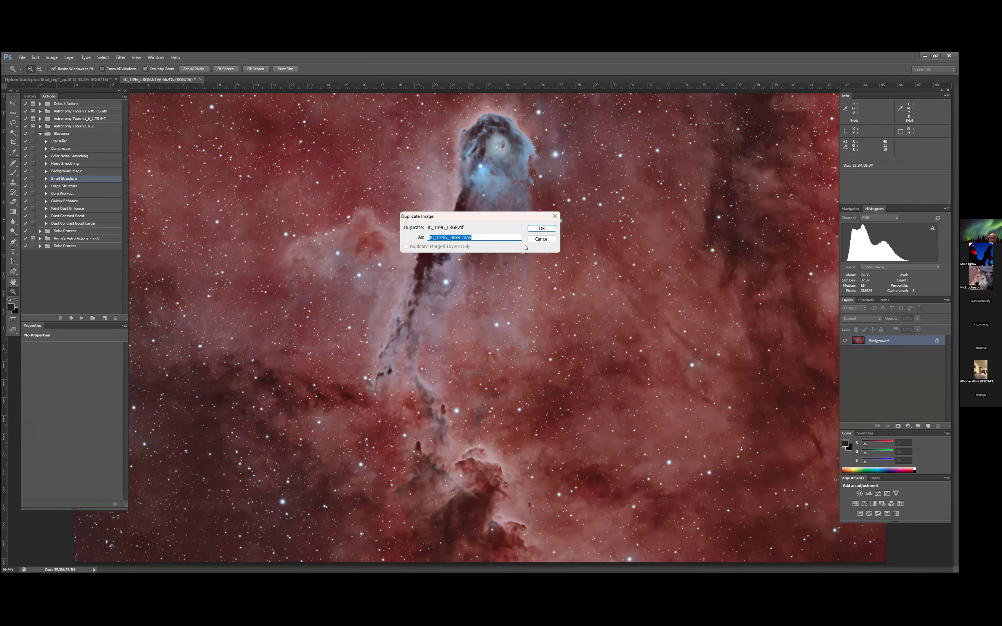
pyautogui.click(542, 228)
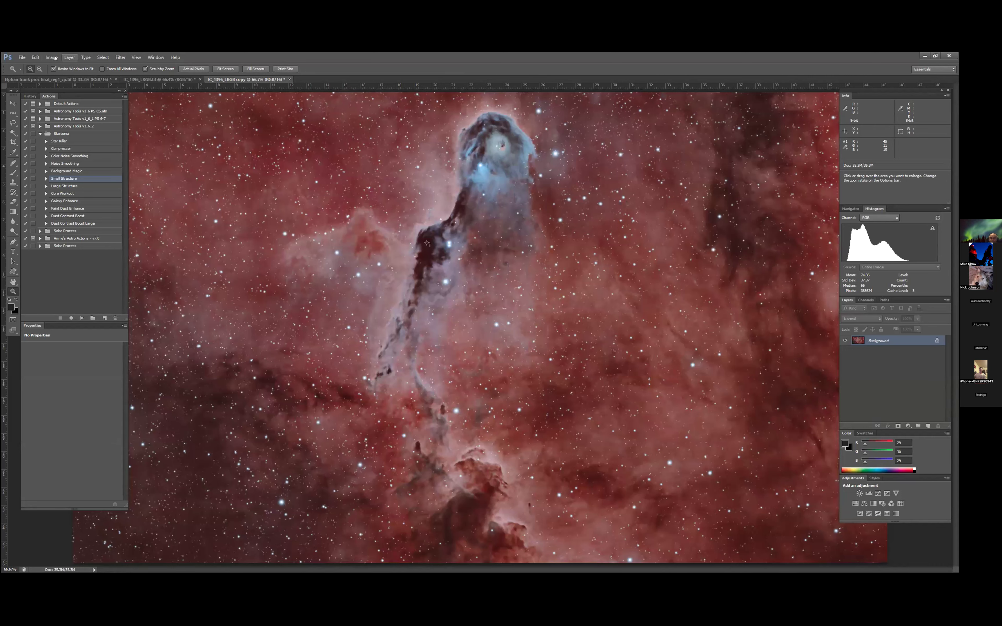
# - Convert the duplicated image from RGB to Lab Color mode
pyautogui.click(68, 58)
pyautogui.moveTo(52, 57)
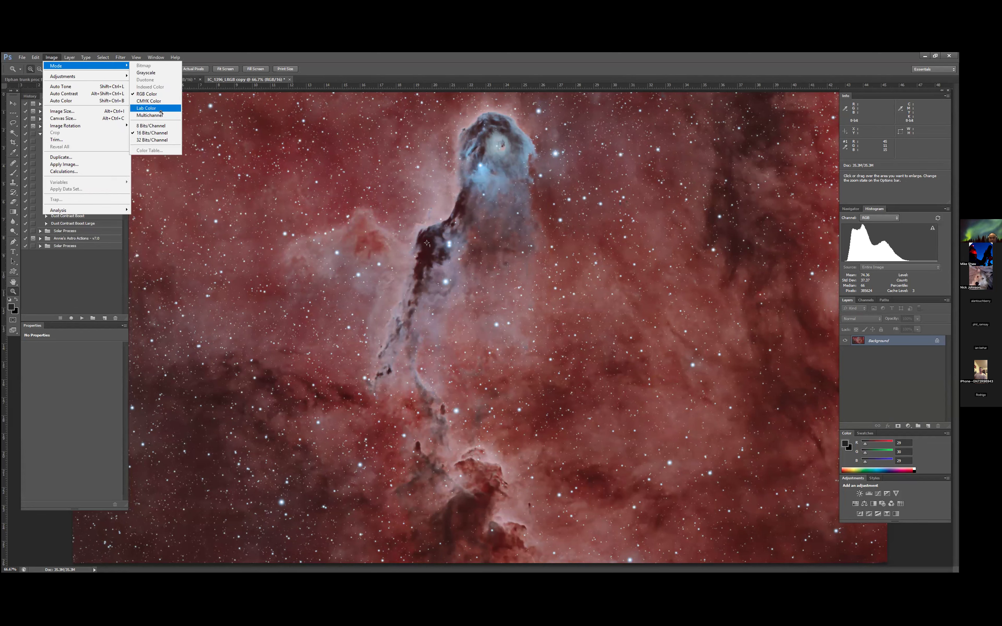
pyautogui.click(153, 108)
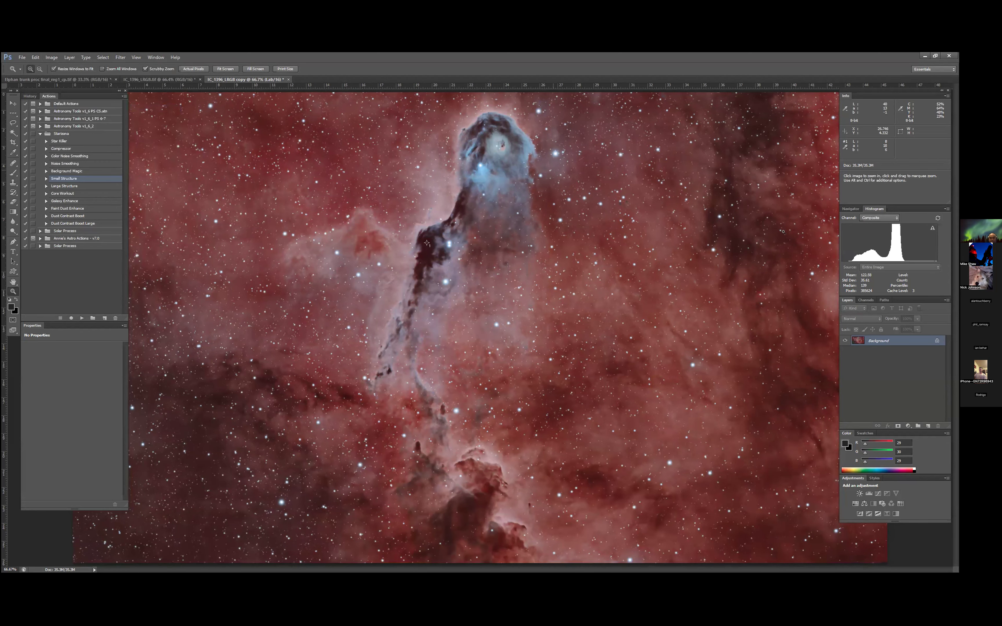
# - Raise the a channel's contrast to 15 with Brightness/Contrast, keeping the Lab composite visible while only that channel is edited
pyautogui.click(866, 301)
pyautogui.click(886, 318)
pyautogui.click(843, 309)
pyautogui.click(870, 327)
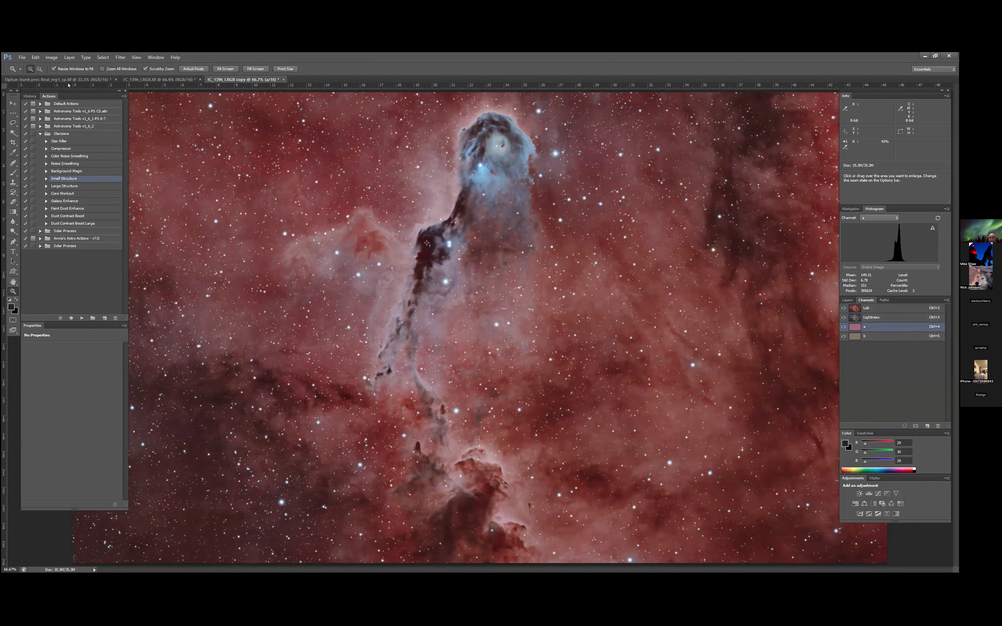
pyautogui.click(52, 57)
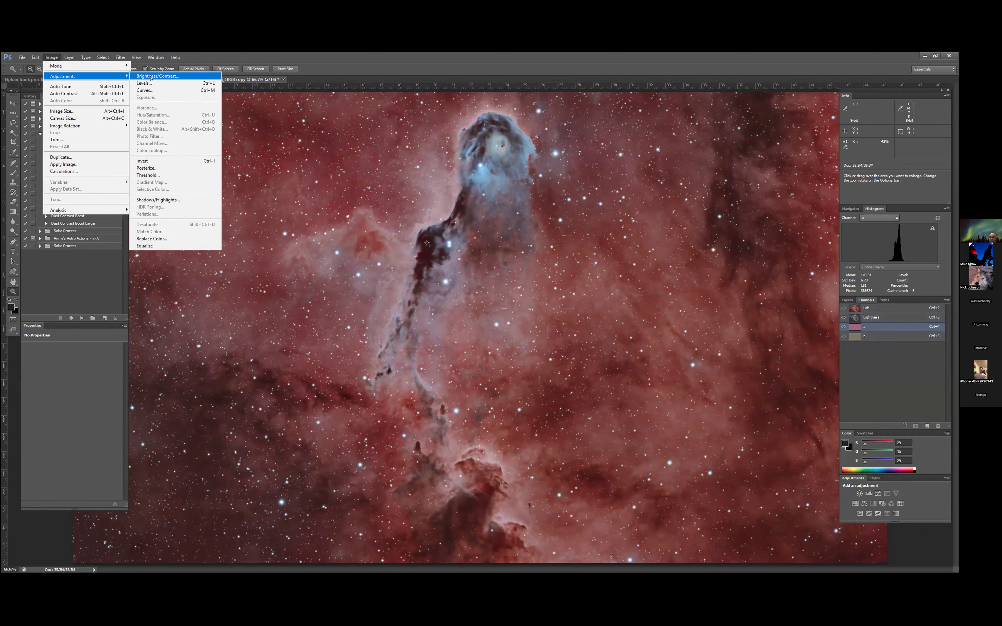
pyautogui.click(152, 77)
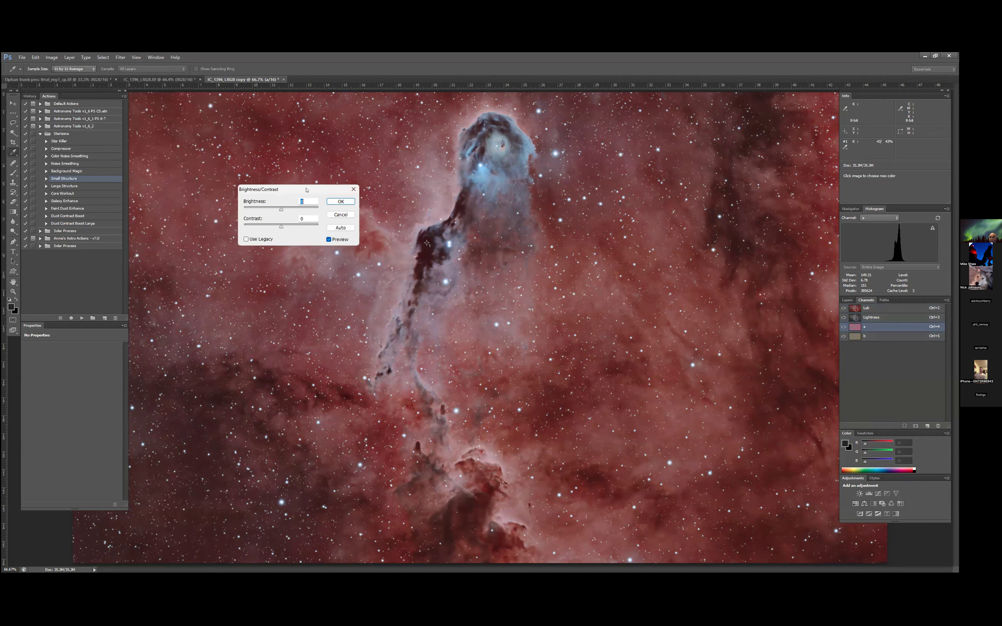
pyautogui.moveTo(579, 209)
pyautogui.mouseDown()
pyautogui.moveTo(594, 210)
pyautogui.moveTo(585, 213)
pyautogui.mouseUp()
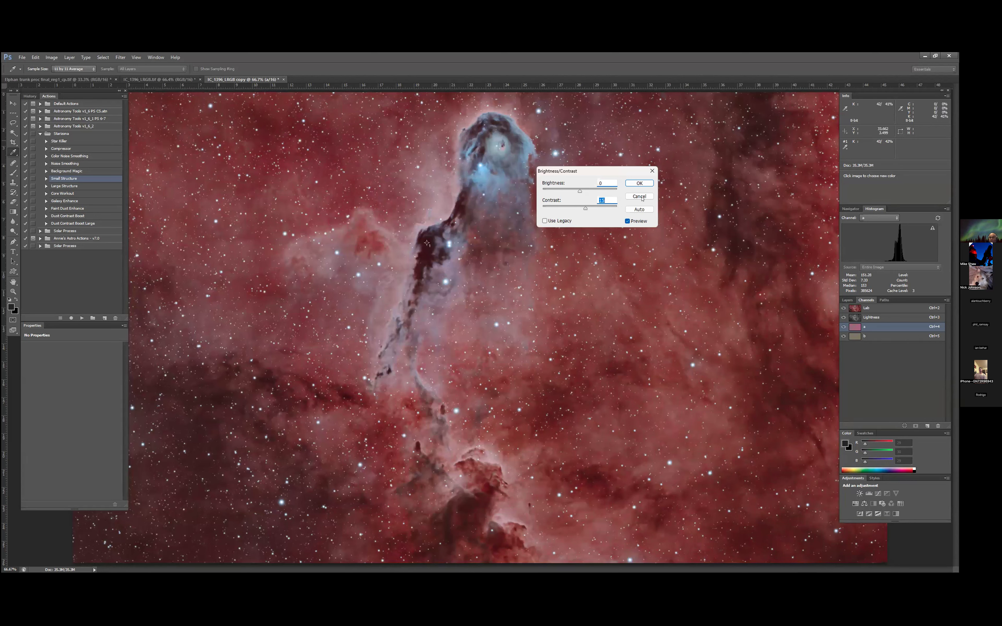
pyautogui.click(639, 184)
pyautogui.press('z')
# - Raise the b channel's contrast to 25 with Brightness/Contrast
pyautogui.click(910, 336)
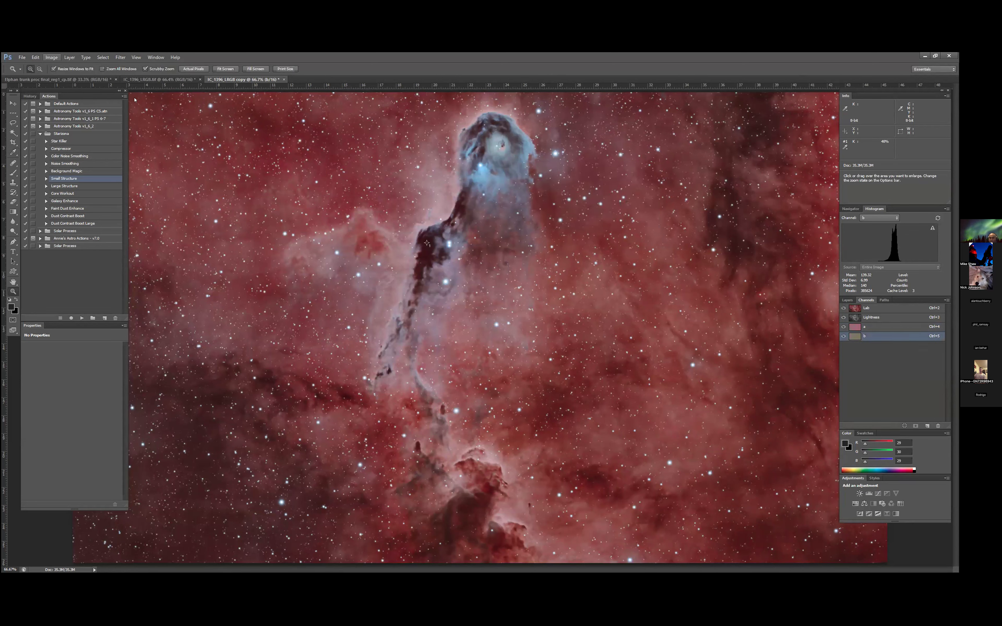
pyautogui.click(51, 57)
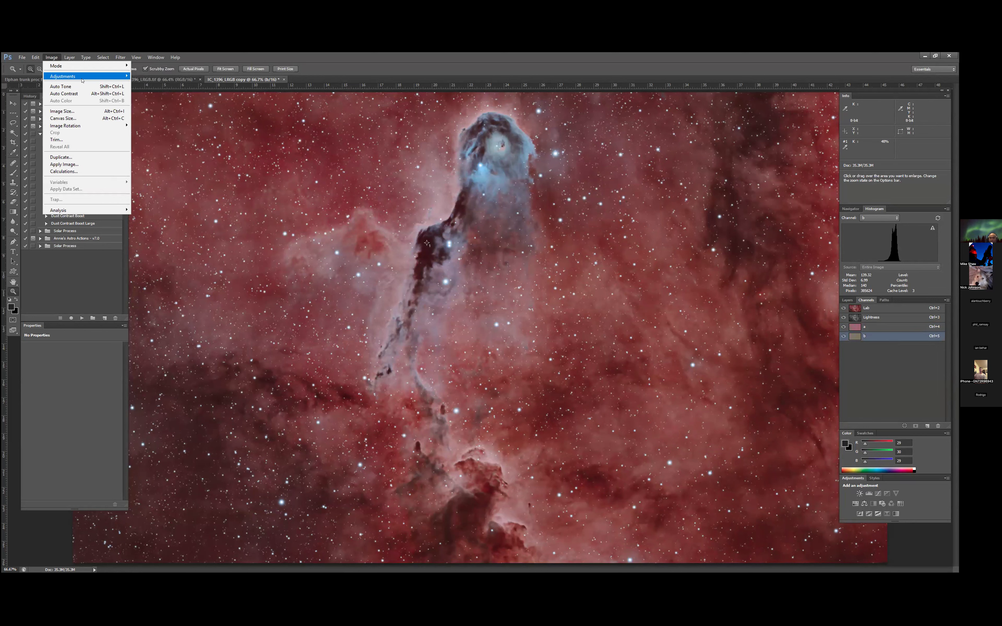
pyautogui.moveTo(83, 80)
pyautogui.click(159, 78)
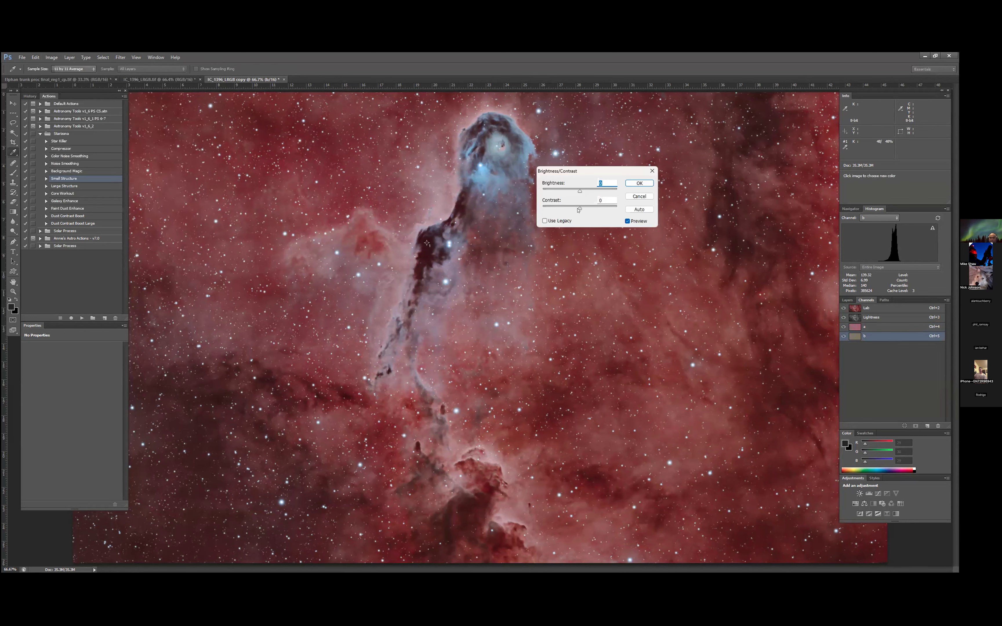
pyautogui.moveTo(589, 209); pyautogui.dragTo(588, 211)
pyautogui.click(640, 183)
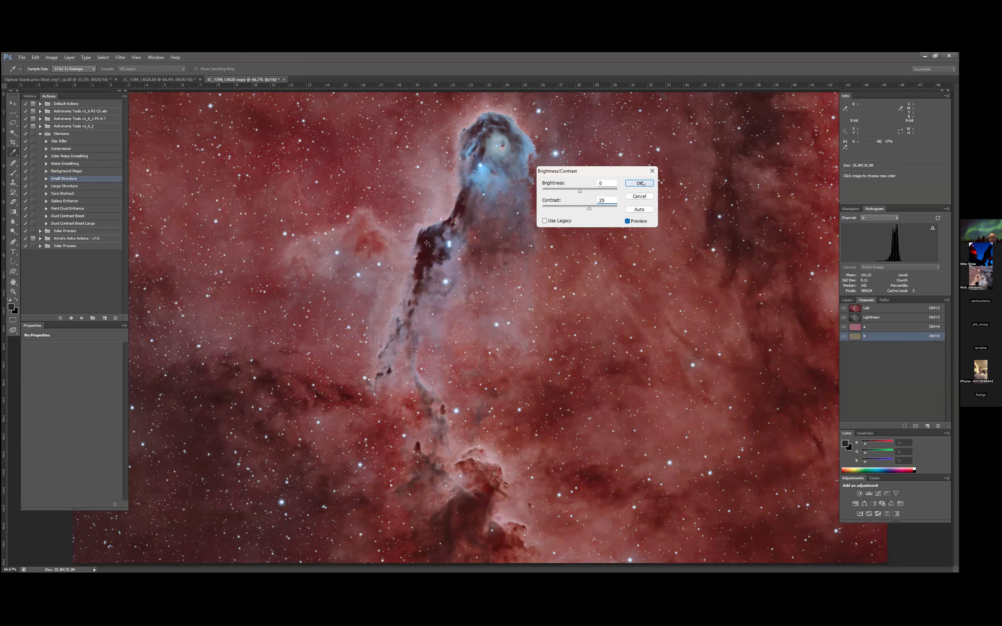
pyautogui.press('z')
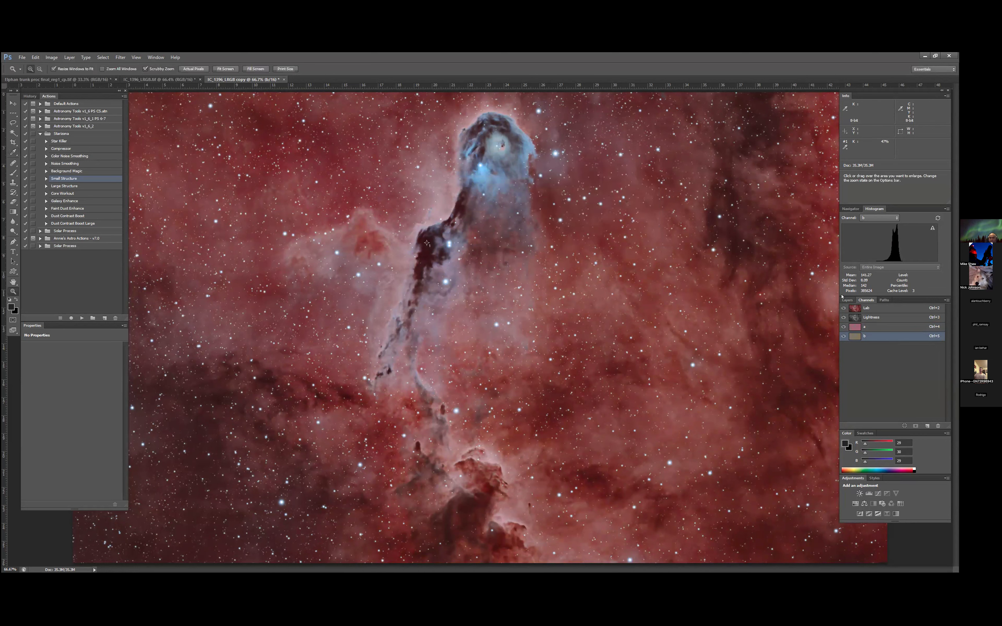
# - Copy the whole Lab composite image and paste it into IC_1396_LRGB.tif as a new layer
pyautogui.click(897, 309)
pyautogui.click(847, 300)
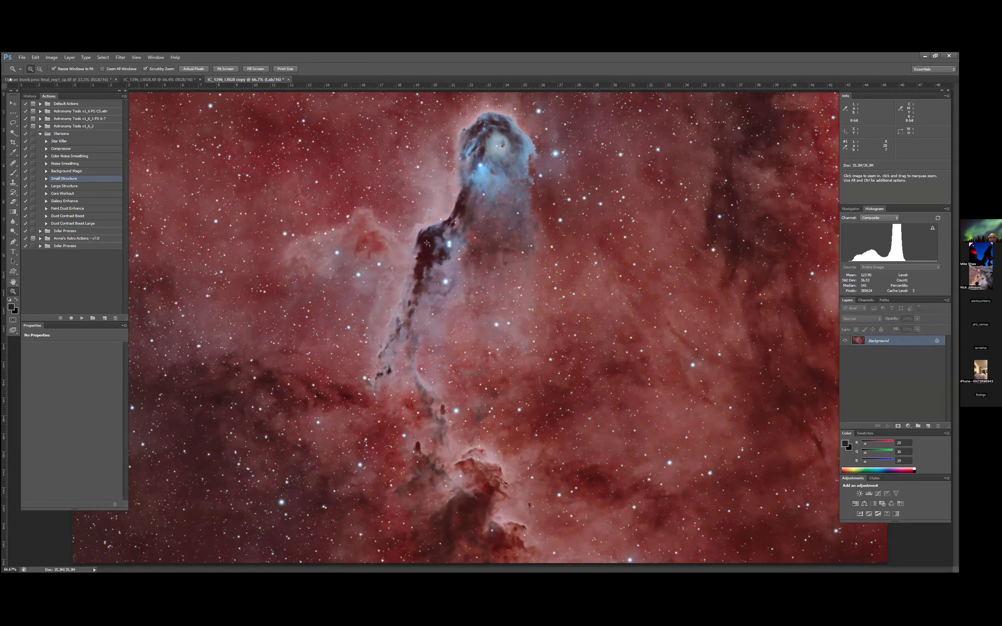
pyautogui.click(104, 57)
pyautogui.click(109, 64)
pyautogui.click(35, 57)
pyautogui.click(53, 108)
pyautogui.click(124, 79)
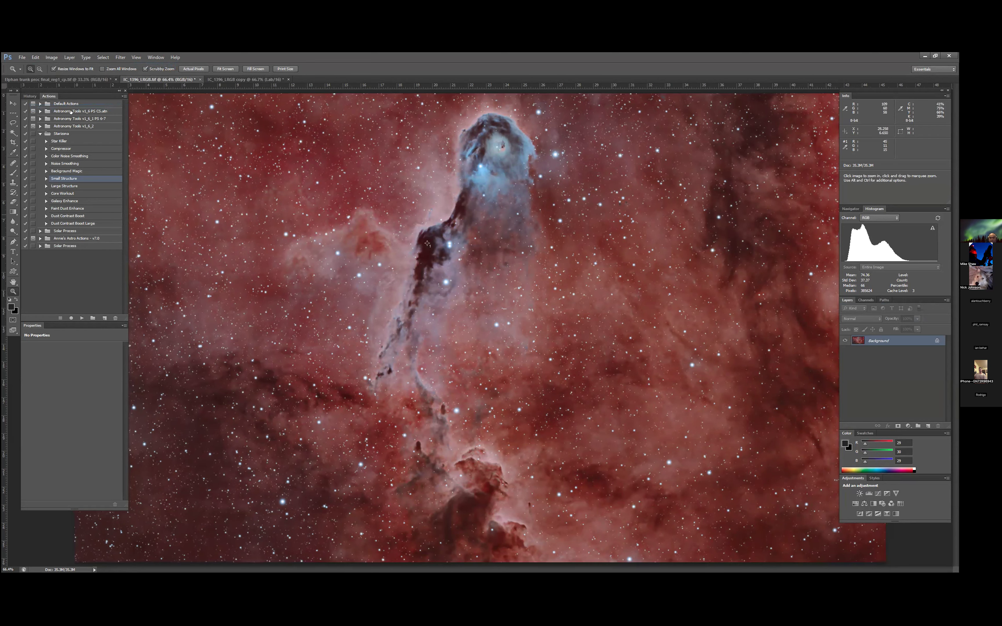
pyautogui.click(35, 58)
pyautogui.click(54, 123)
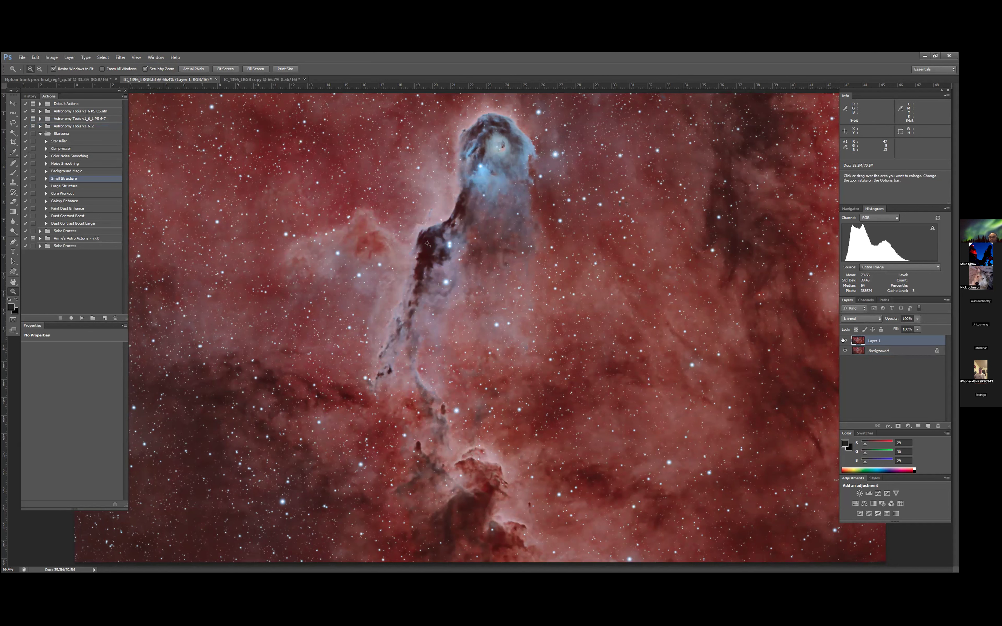
# - Compare the nebula's color with the pasted layer hidden and shown, and examine its detail up close
pyautogui.click(843, 341)
pyautogui.click(226, 69)
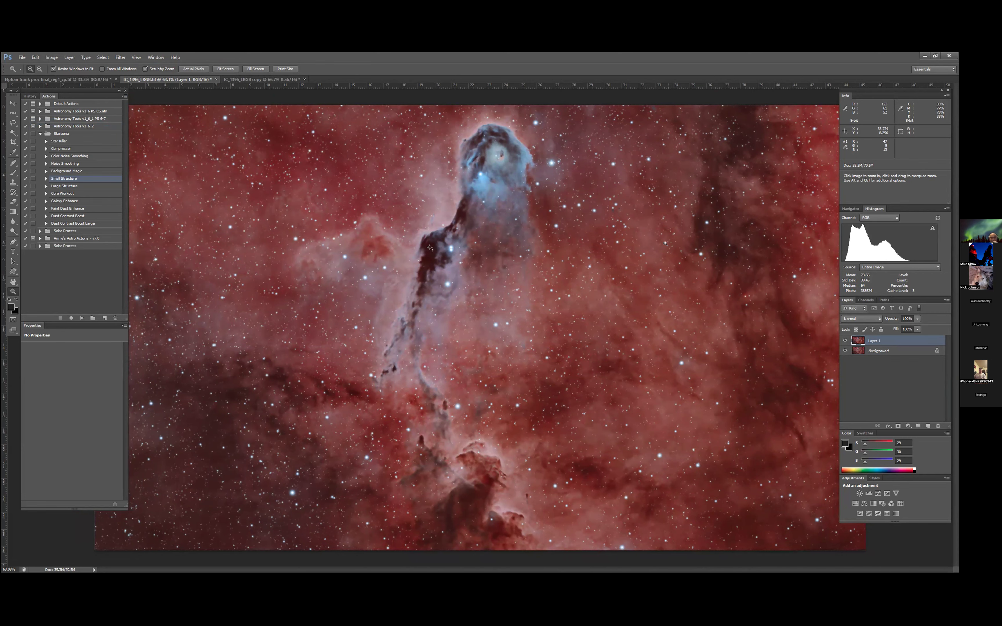
pyautogui.click(526, 282)
pyautogui.click(526, 282)
pyautogui.scroll(2, 515, 238)
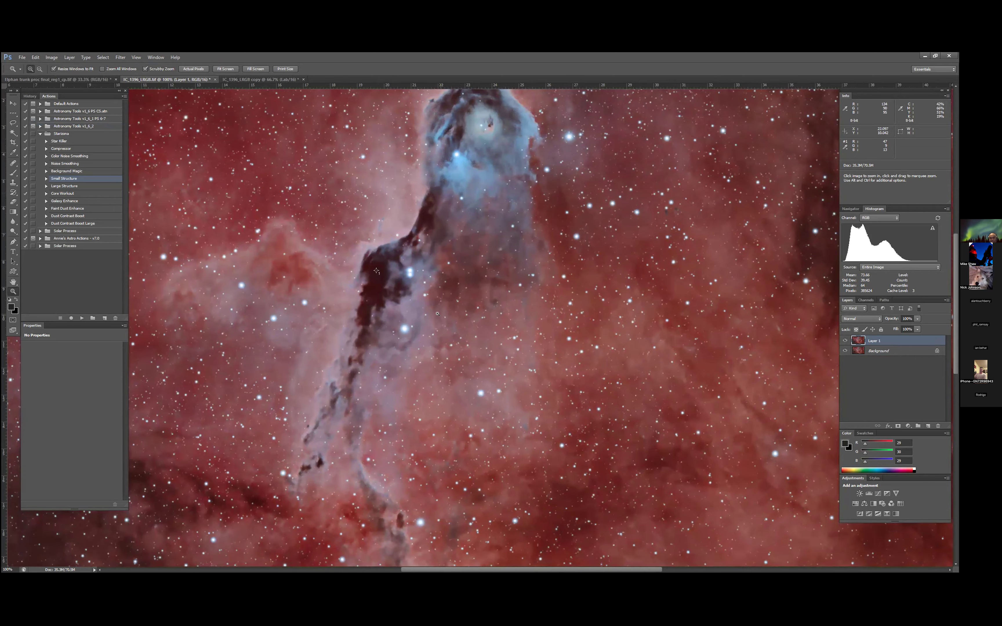
pyautogui.scroll(-4, 437, 313)
pyautogui.scroll(3, 437, 313)
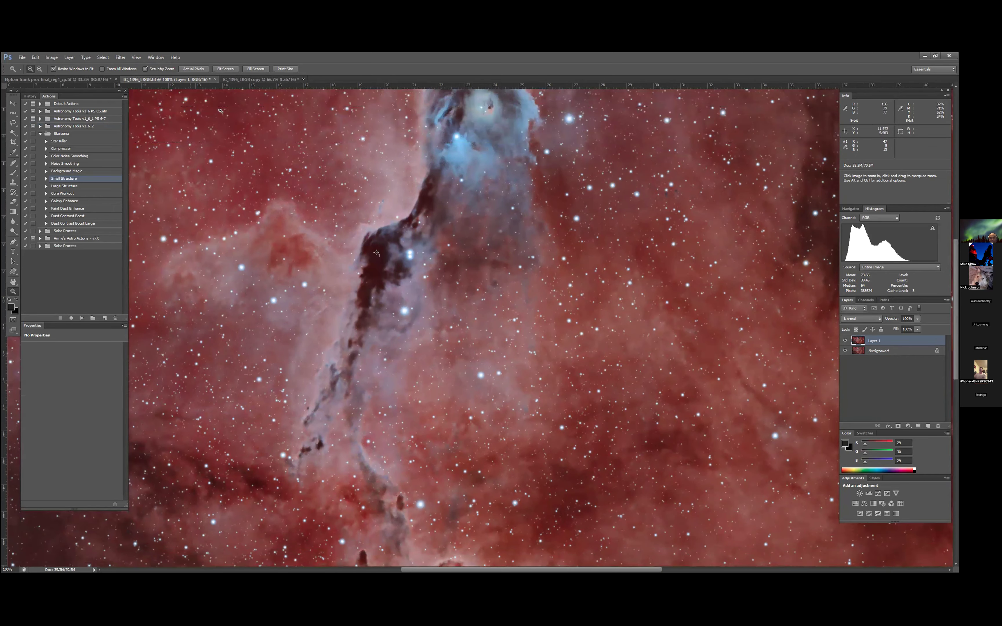
pyautogui.click(225, 68)
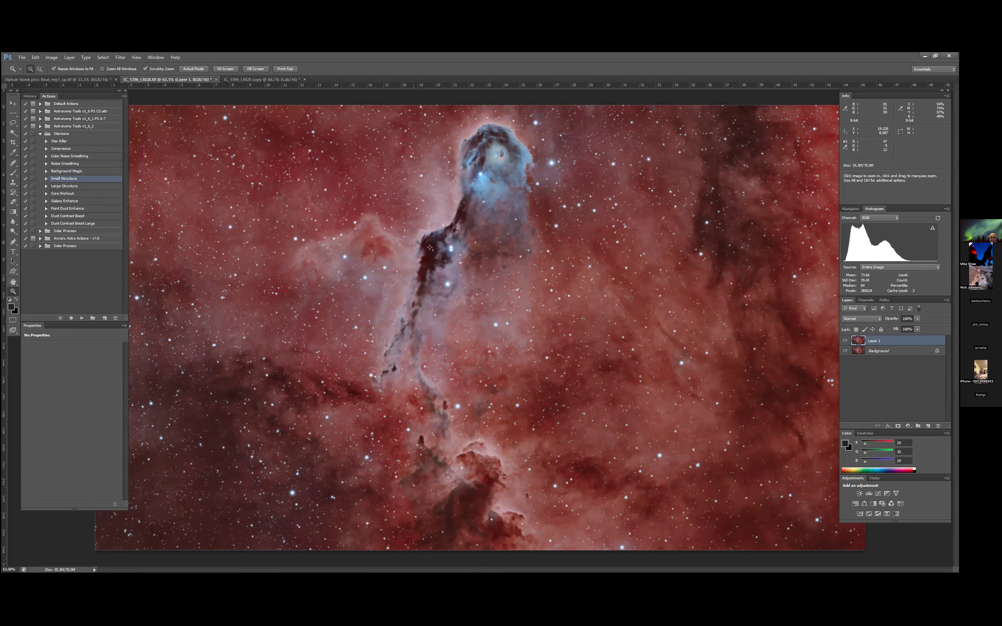
# - Copy the entire elephant trunk image from its open document, and flatten the layers of IC_1396_LRGB.tif
pyautogui.click(69, 79)
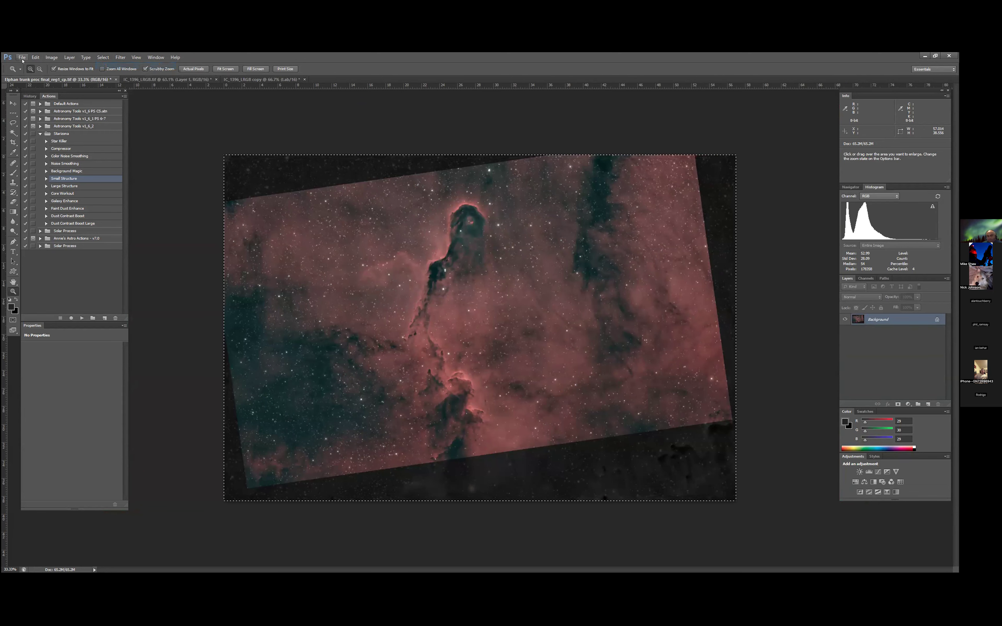
pyautogui.click(173, 80)
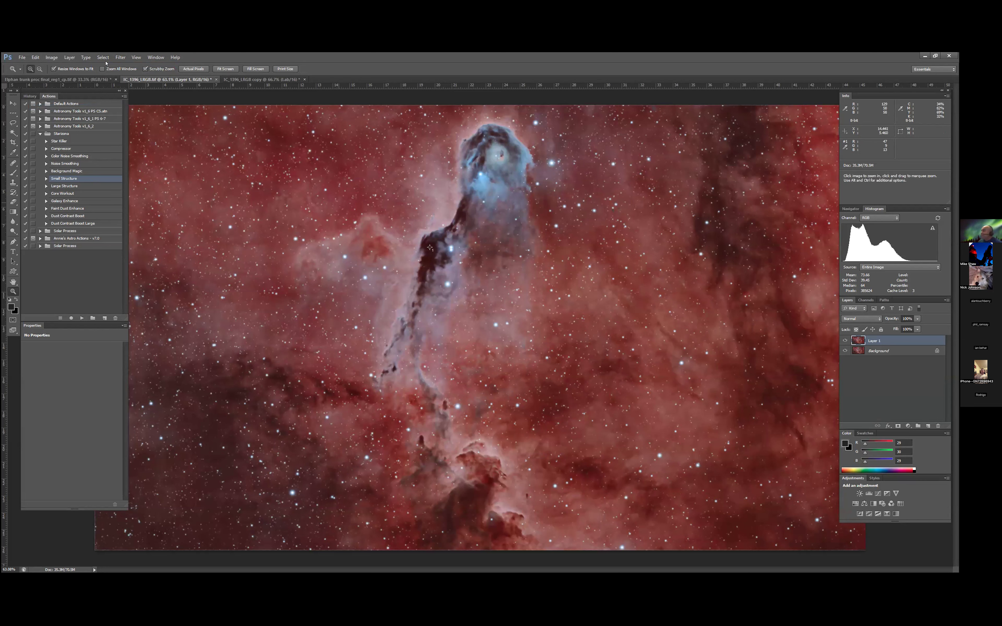
pyautogui.click(69, 57)
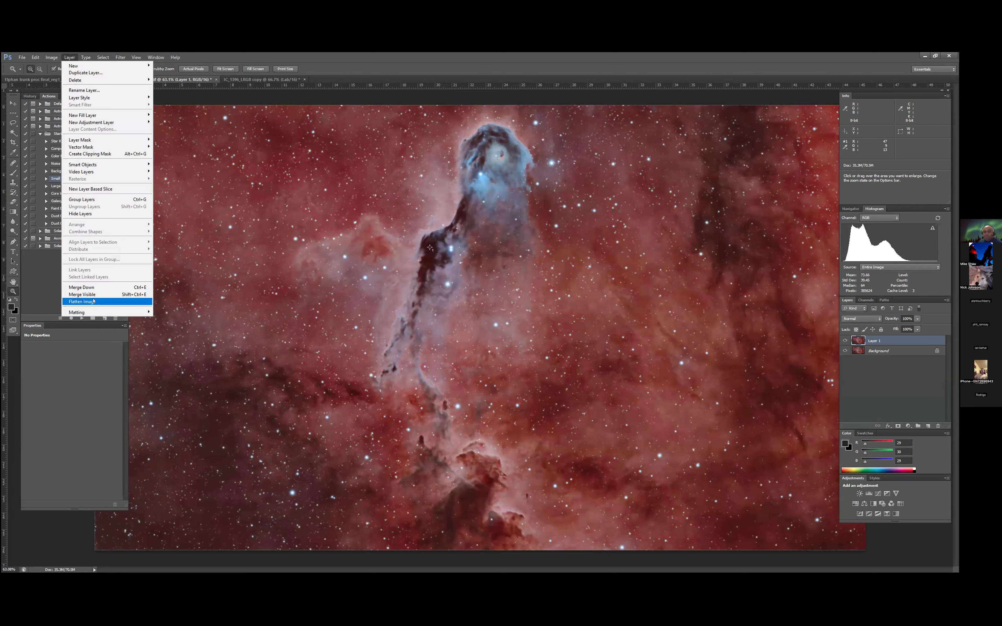
pyautogui.click(95, 301)
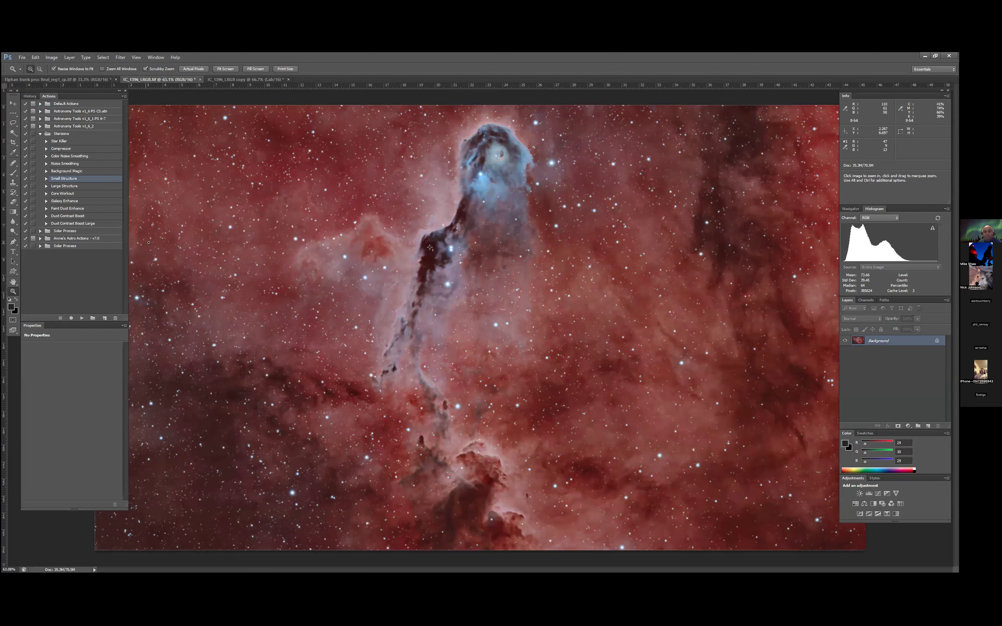
# - Paste the copied trunk image as a new layer in IC_1396_LRGB.tif and lower its opacity to 63%
pyautogui.click(37, 57)
pyautogui.click(49, 122)
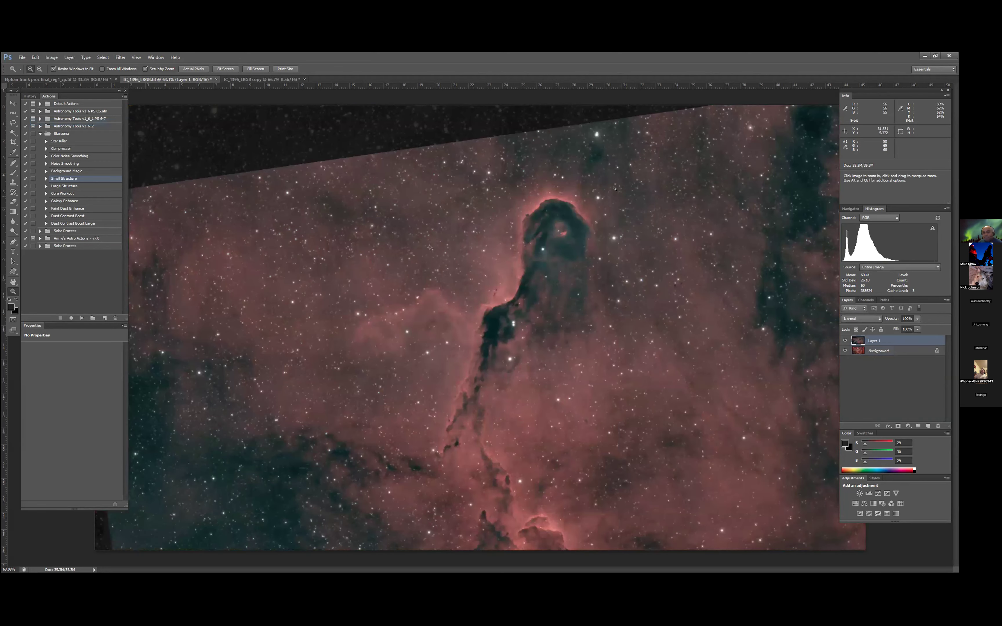
pyautogui.press('v')
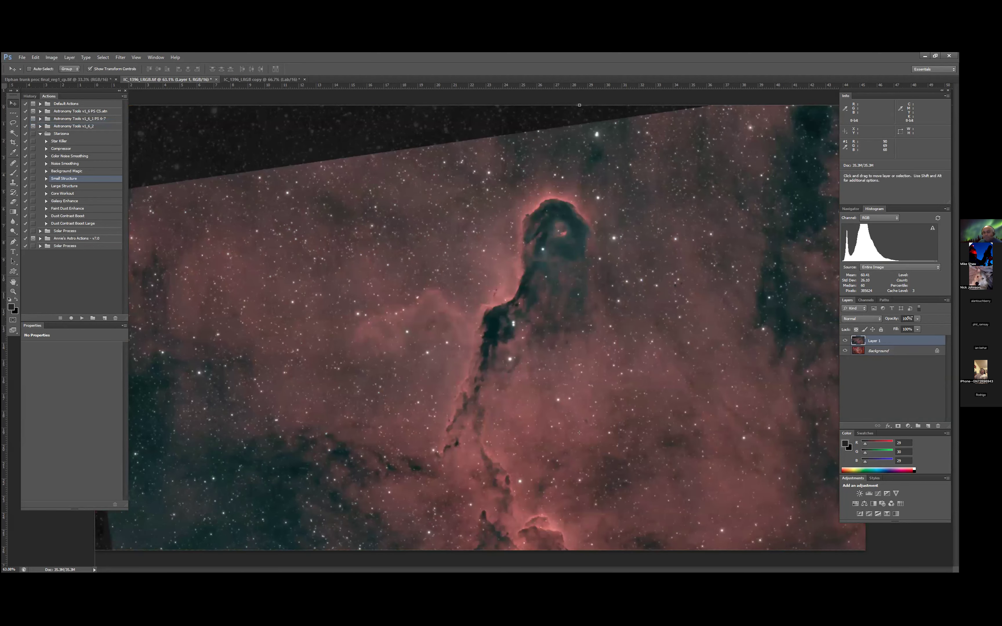
pyautogui.click(917, 319)
pyautogui.moveTo(917, 327); pyautogui.dragTo(902, 327)
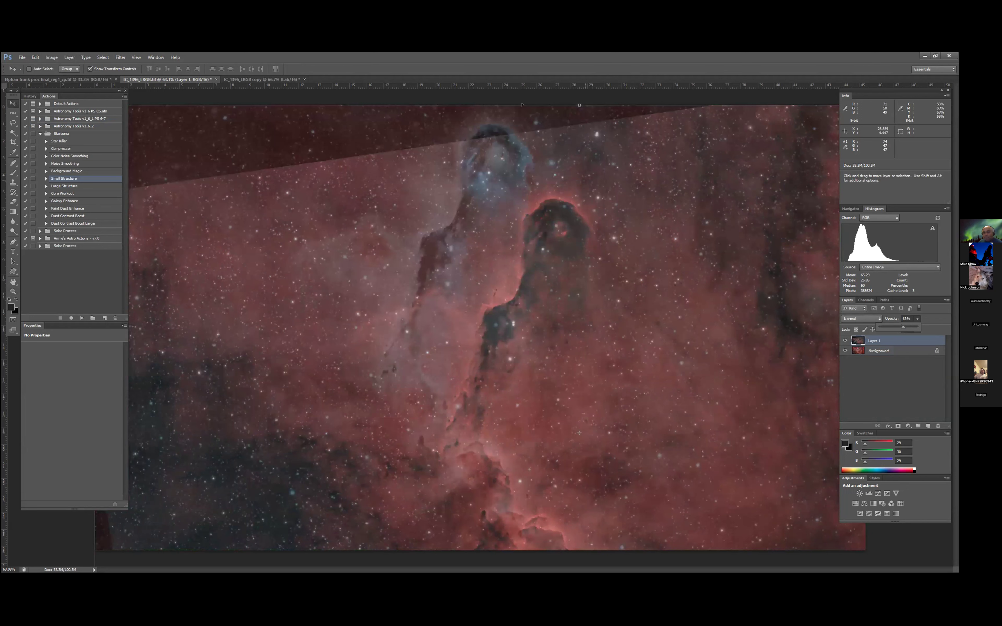
# - Move the semi-transparent trunk layer until its nebula and stars align with the Background
pyautogui.press('Escape')
pyautogui.press('Down')
pyautogui.press('Down')
pyautogui.press('Down')
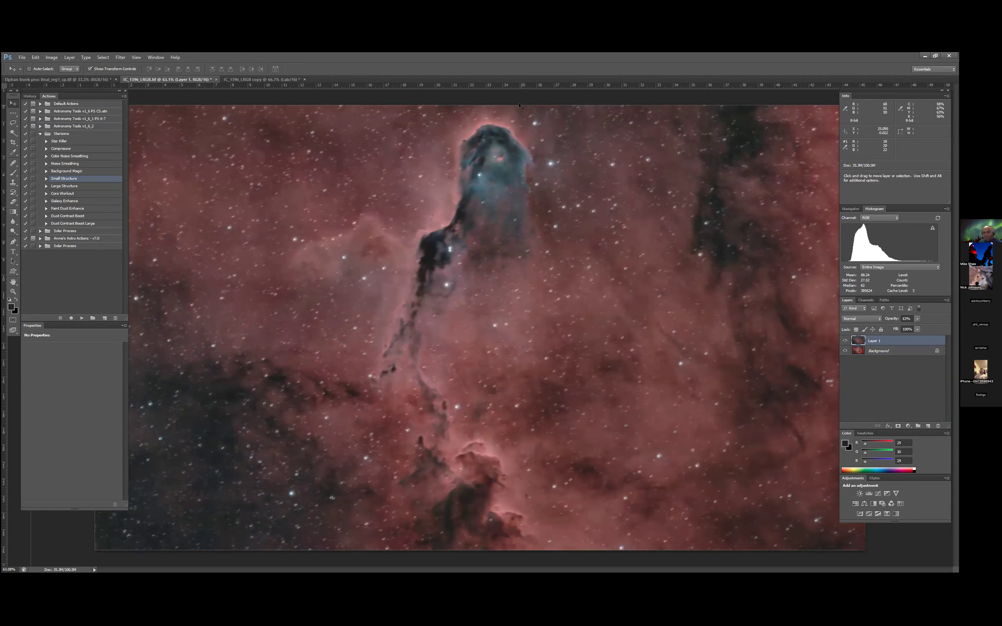
pyautogui.press('Right')
pyautogui.press('Right')
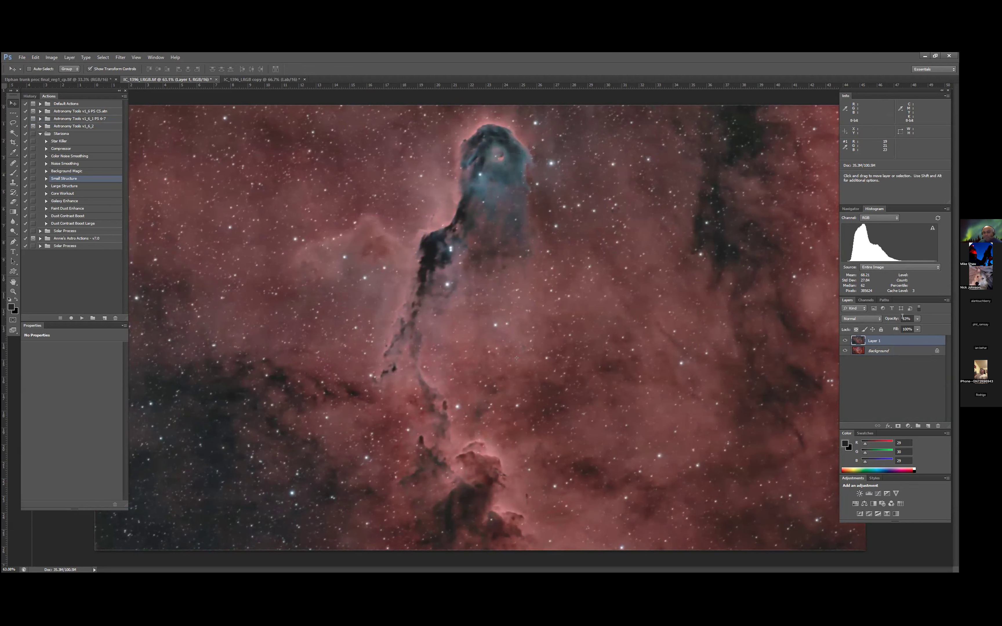
# - Restore the aligned trunk layer's opacity to 100% and set its blend mode to Luminosity
pyautogui.click(879, 319)
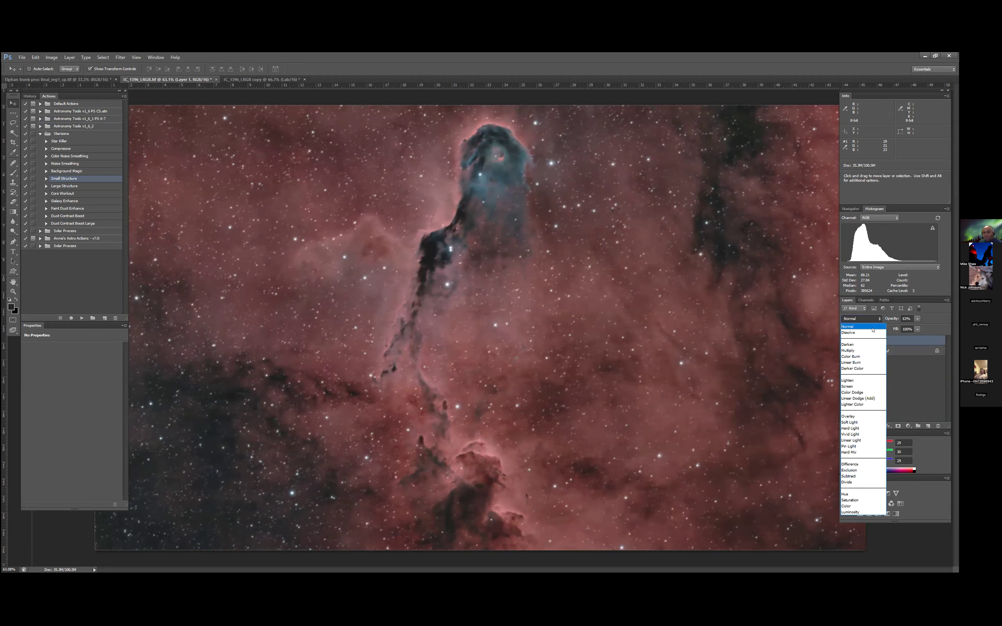
pyautogui.click(919, 319)
pyautogui.click(918, 319)
pyautogui.moveTo(918, 327); pyautogui.dragTo(932, 328)
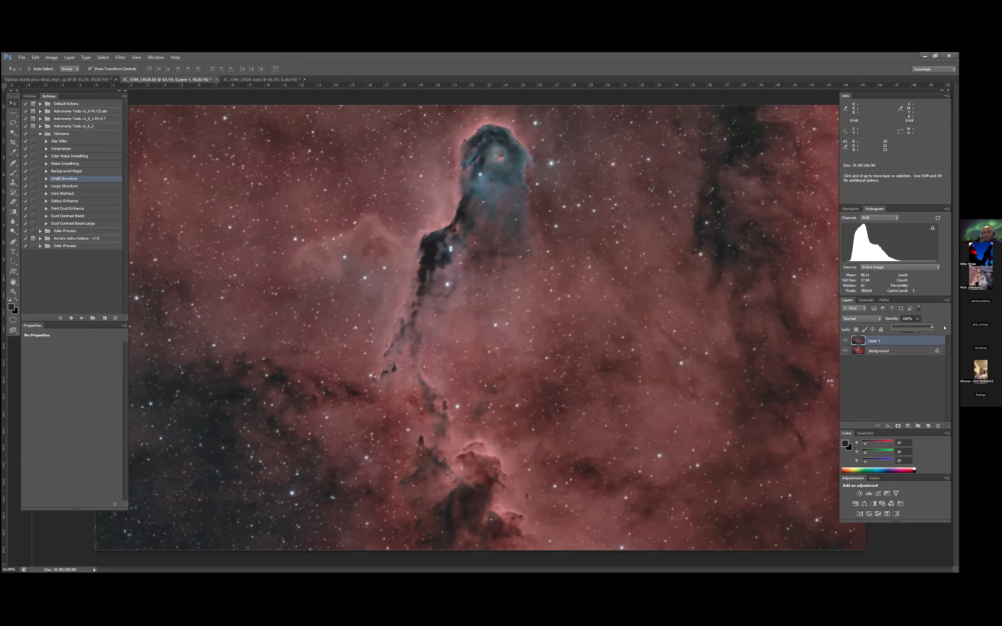
pyautogui.click(860, 318)
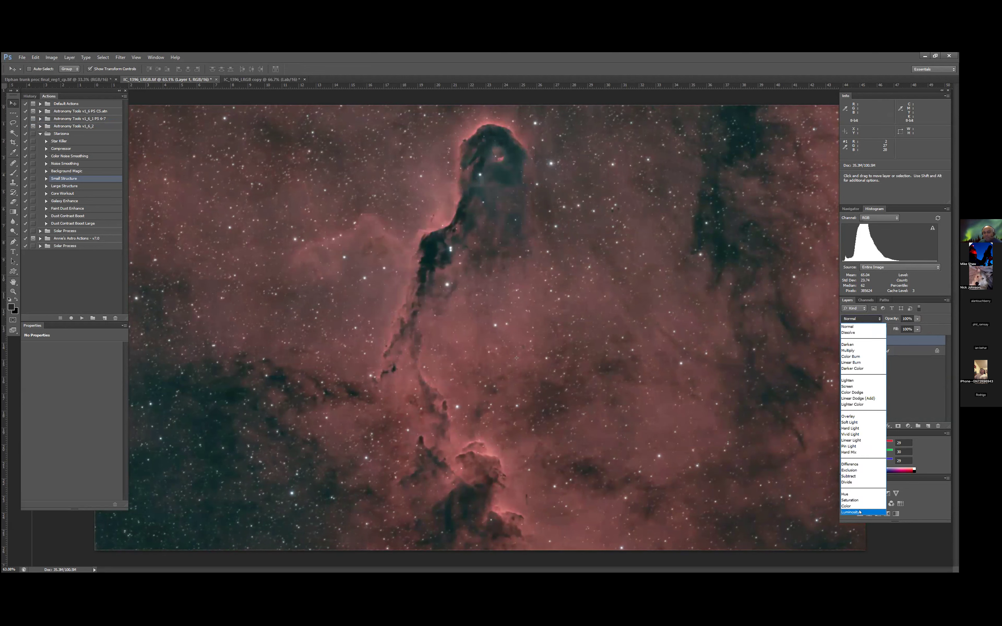
pyautogui.click(860, 512)
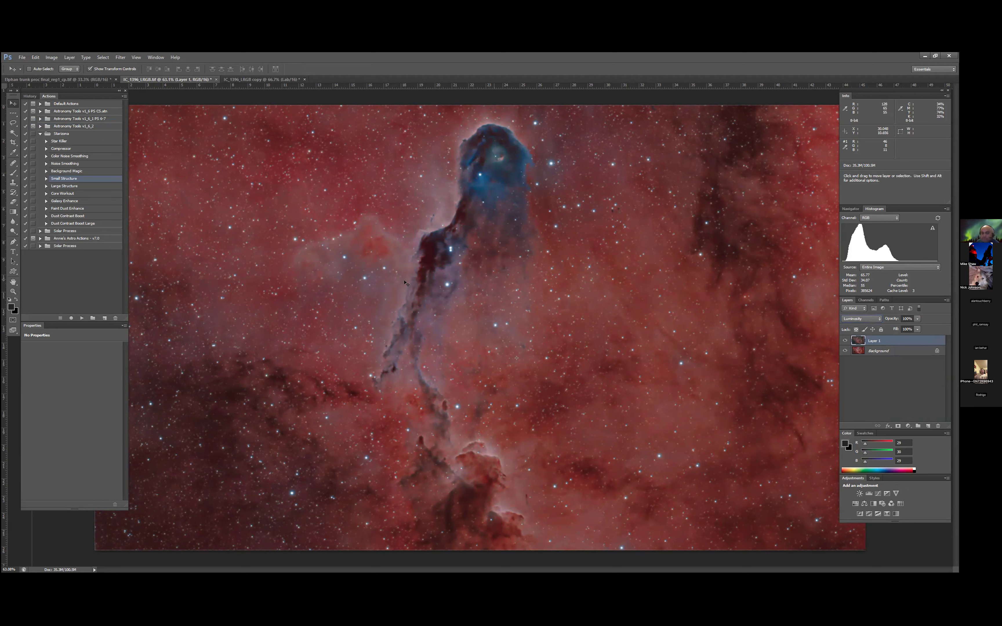
# - Lower the Luminosity layer's opacity to 25%
pyautogui.click(13, 152)
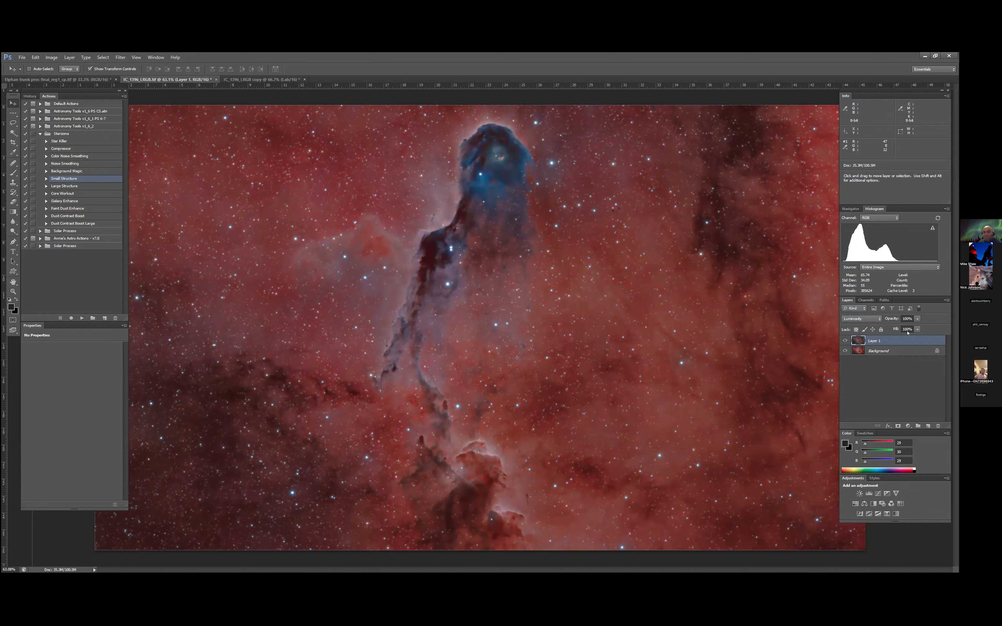
pyautogui.moveTo(917, 320); pyautogui.dragTo(896, 327)
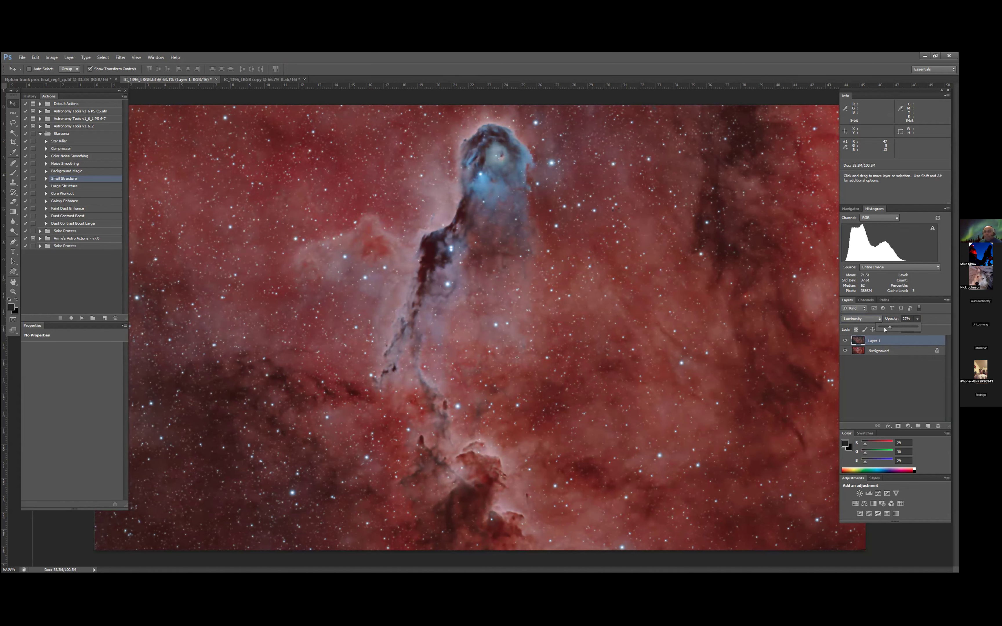
pyautogui.moveTo(885, 328); pyautogui.dragTo(882, 327)
# - Compare the image with the Luminosity layer hidden and shown
pyautogui.click(838, 339)
pyautogui.click(844, 340)
pyautogui.click(844, 340)
pyautogui.click(845, 340)
pyautogui.click(844, 340)
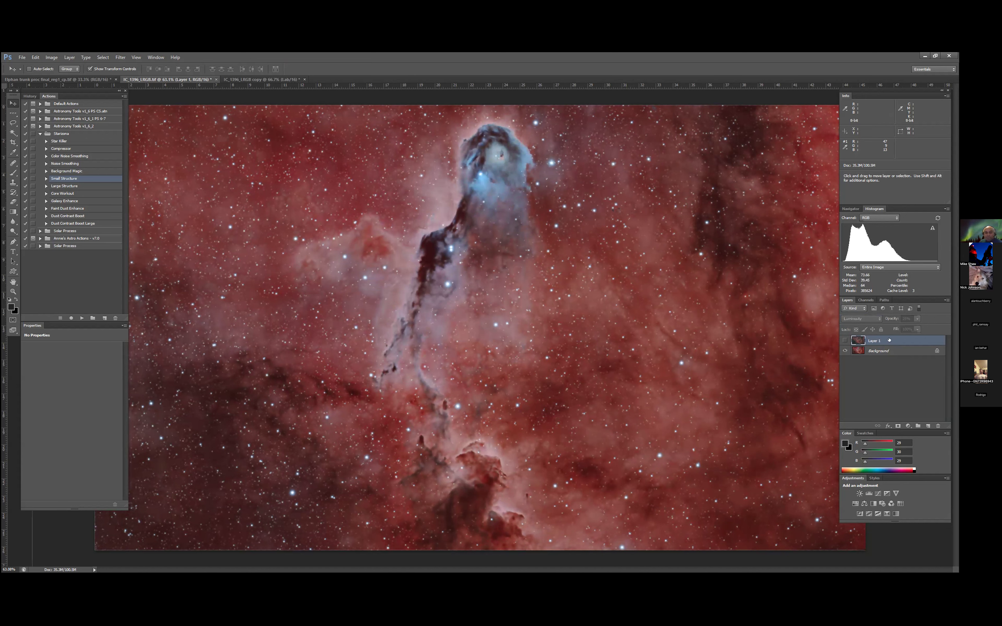
pyautogui.click(844, 340)
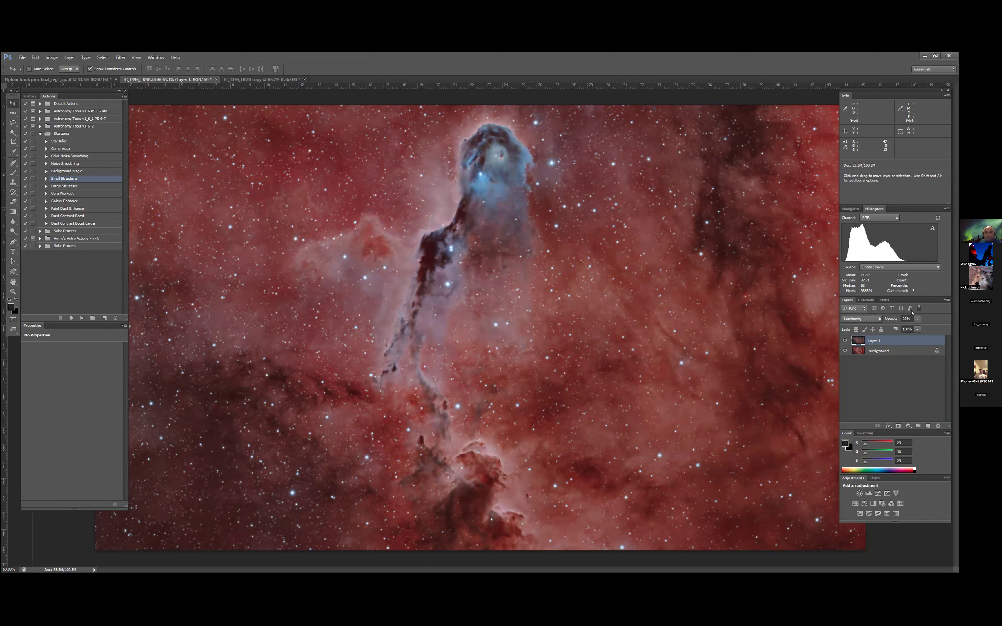
# - Try raising the Luminosity layer's opacity to 34%
pyautogui.click(917, 319)
pyautogui.moveTo(917, 327); pyautogui.dragTo(923, 327)
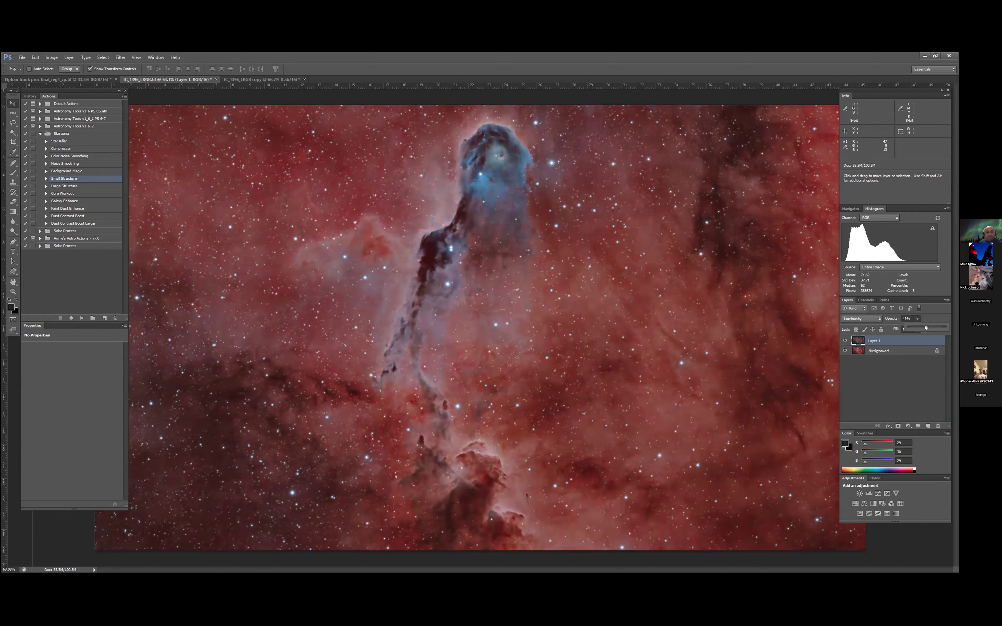
pyautogui.moveTo(926, 327); pyautogui.dragTo(917, 329)
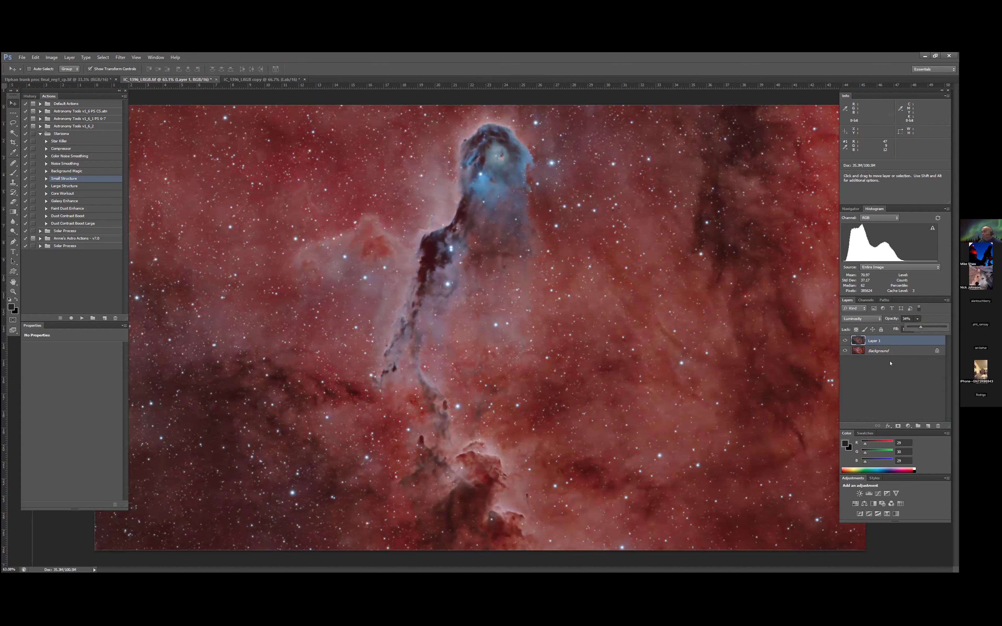
pyautogui.click(13, 291)
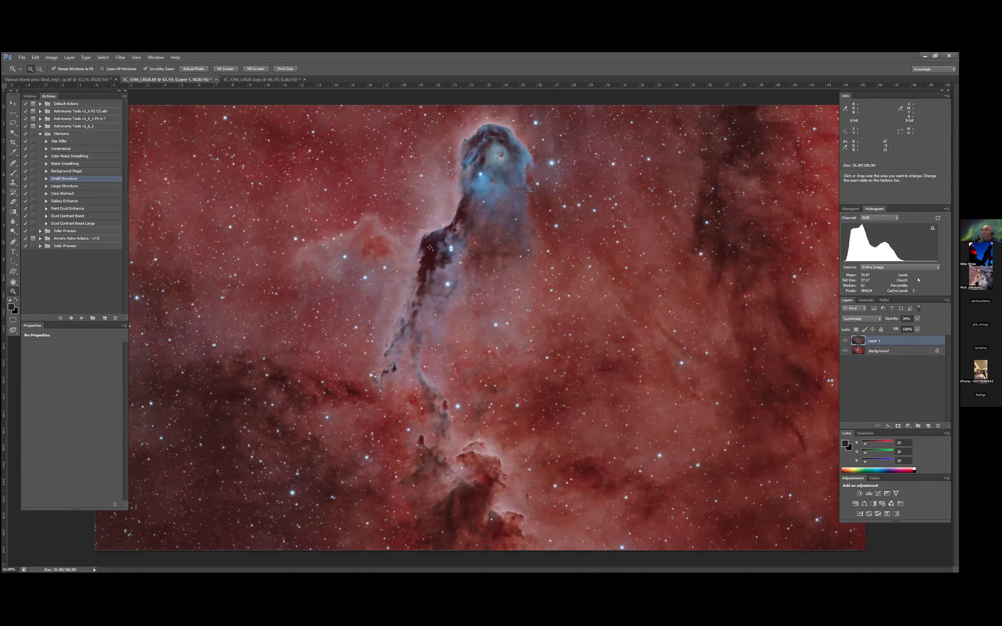
pyautogui.click(916, 319)
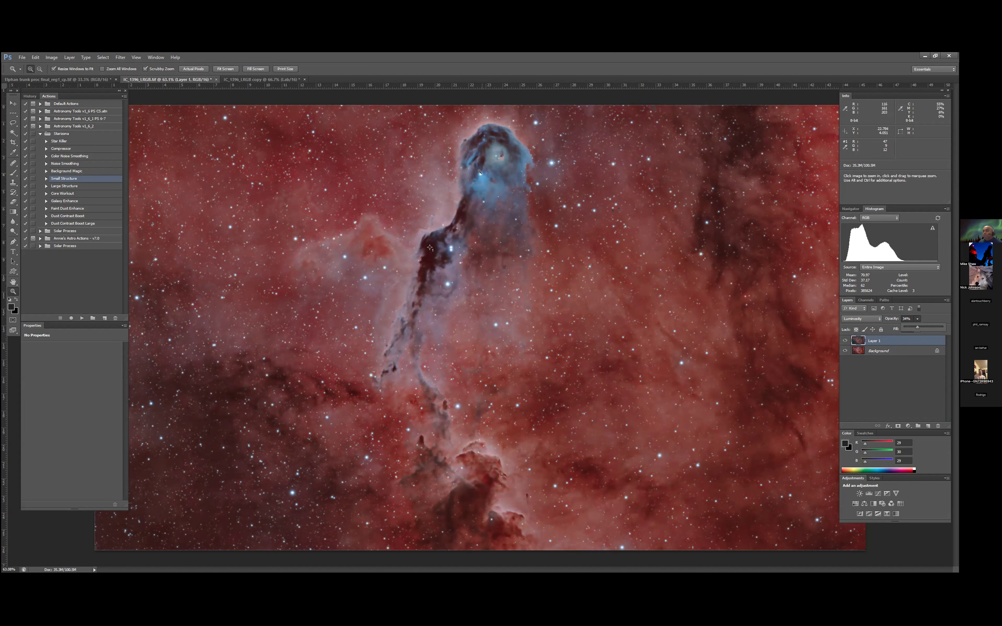
# - Compare the image with the 34% Luminosity layer hidden and shown
pyautogui.click(843, 342)
pyautogui.click(844, 341)
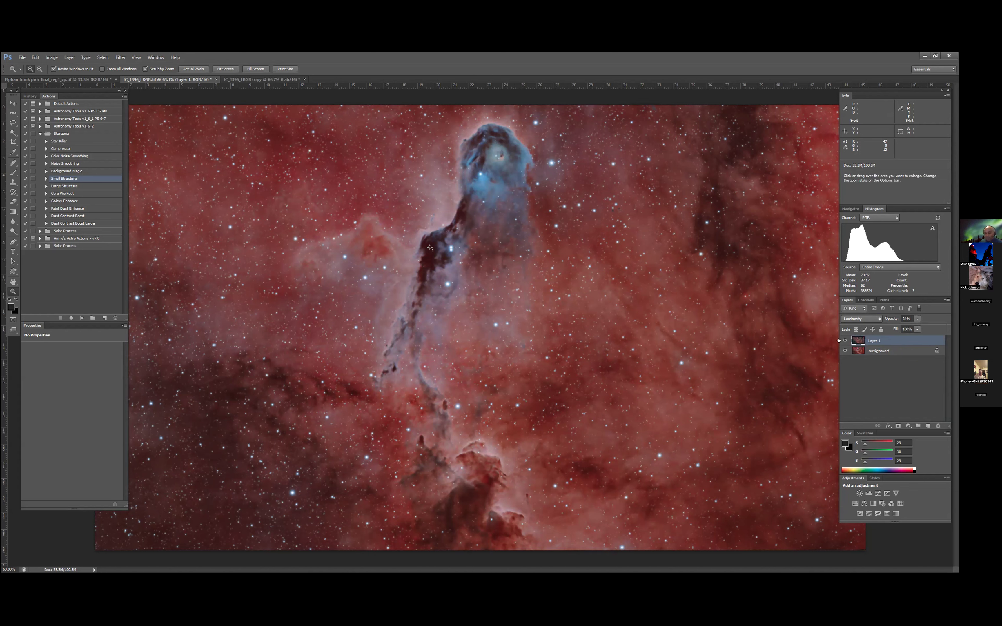
pyautogui.click(839, 341)
pyautogui.click(840, 340)
# - Lower the Luminosity layer's opacity to 20% and compare the image with that layer hidden and shown
pyautogui.click(917, 320)
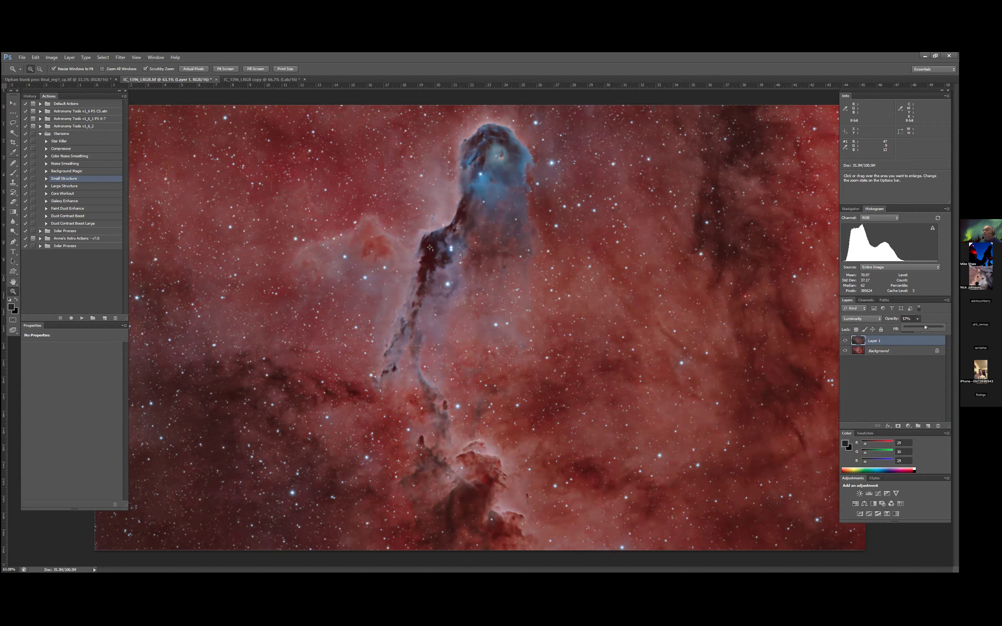
pyautogui.moveTo(925, 326); pyautogui.dragTo(913, 330)
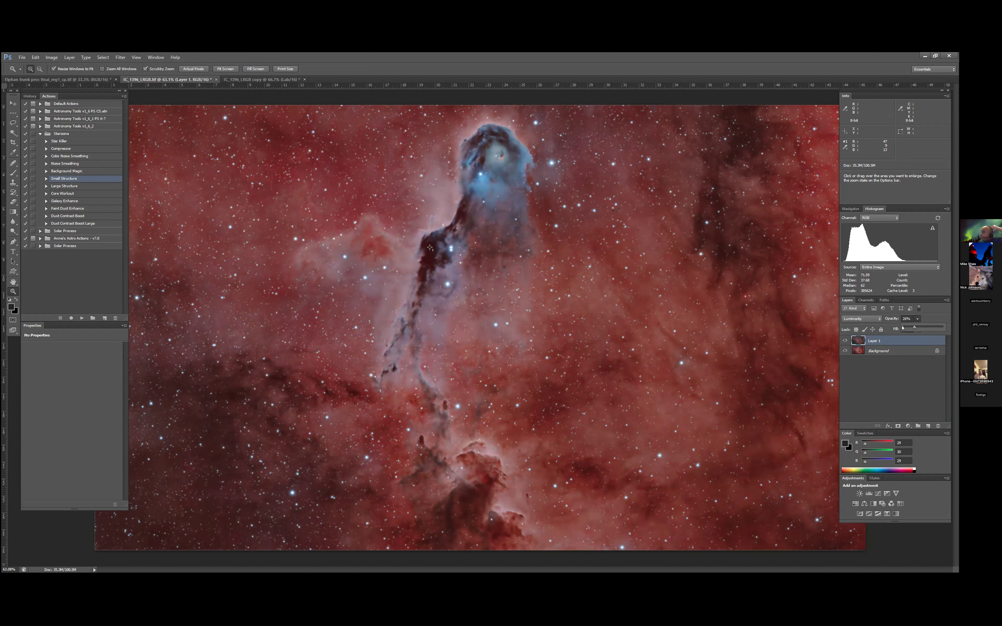
pyautogui.moveTo(912, 327); pyautogui.dragTo(906, 327)
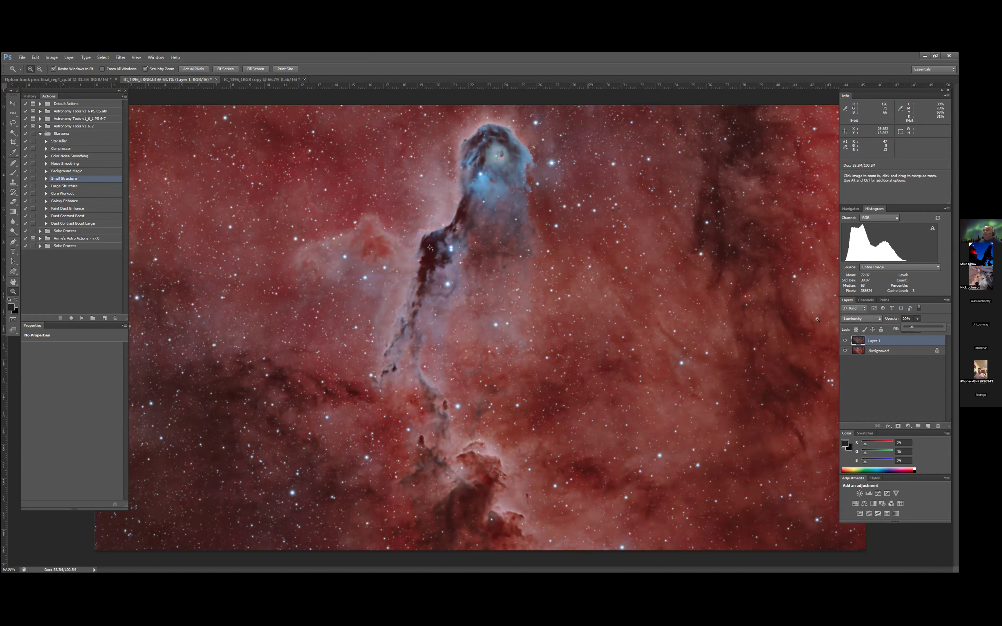
pyautogui.click(844, 340)
pyautogui.click(843, 340)
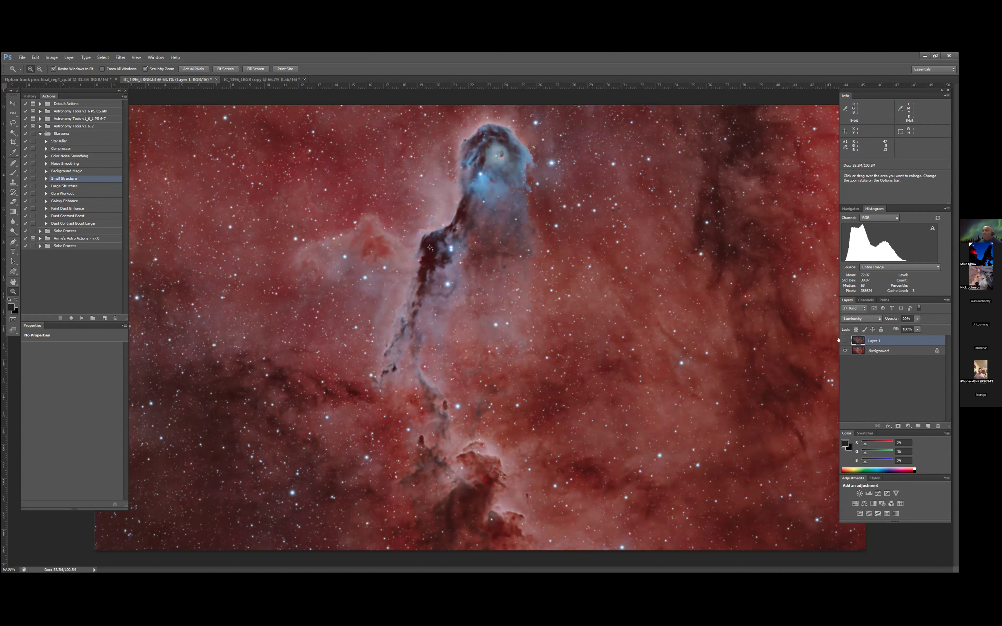
pyautogui.click(844, 340)
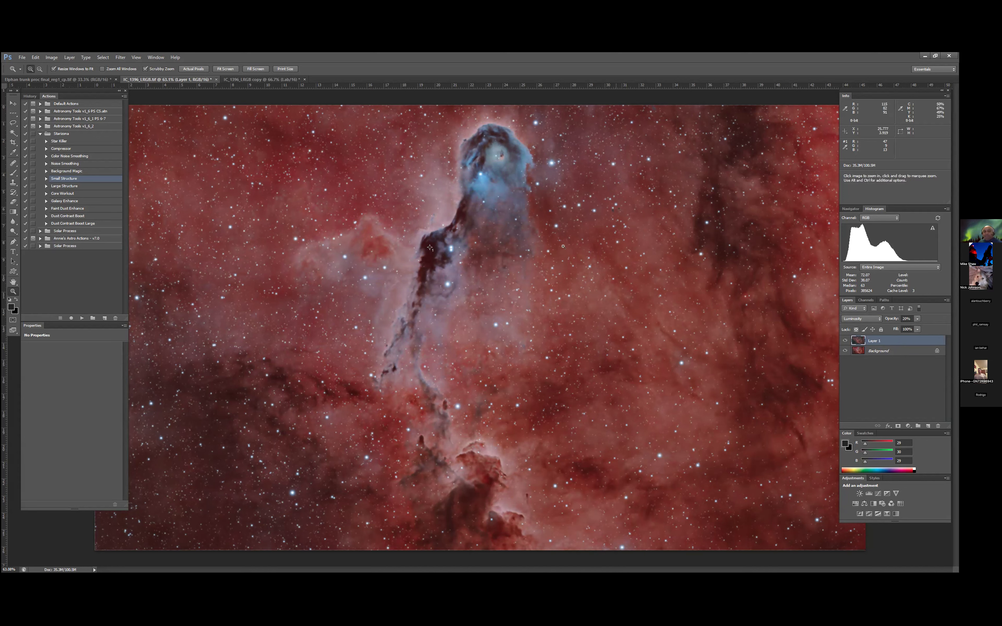
# - Check the Luminosity layer's effect around the trunk's head up close and flatten the image
pyautogui.click(496, 187)
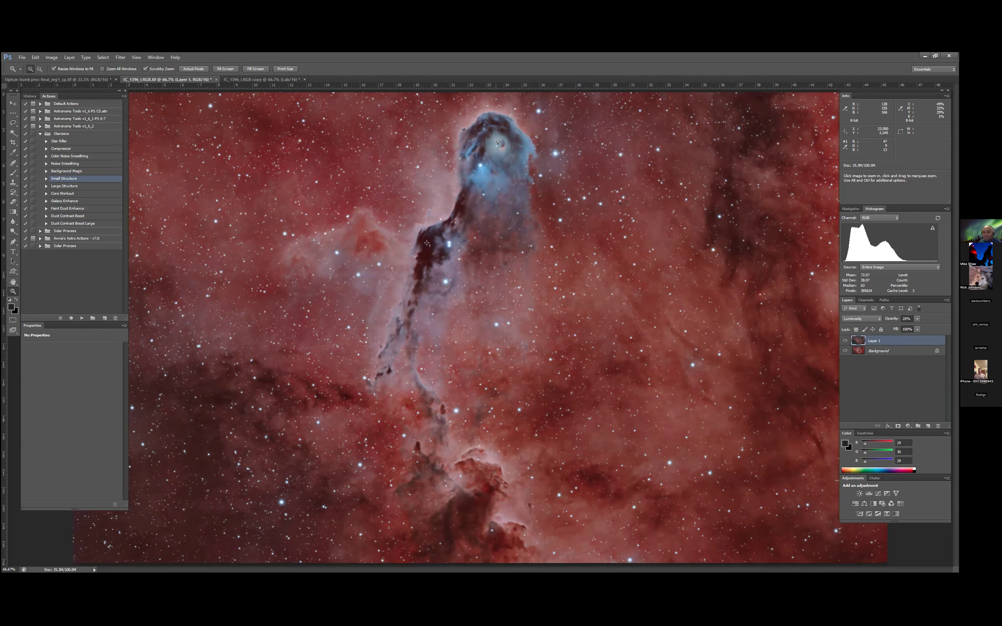
pyautogui.click(496, 143)
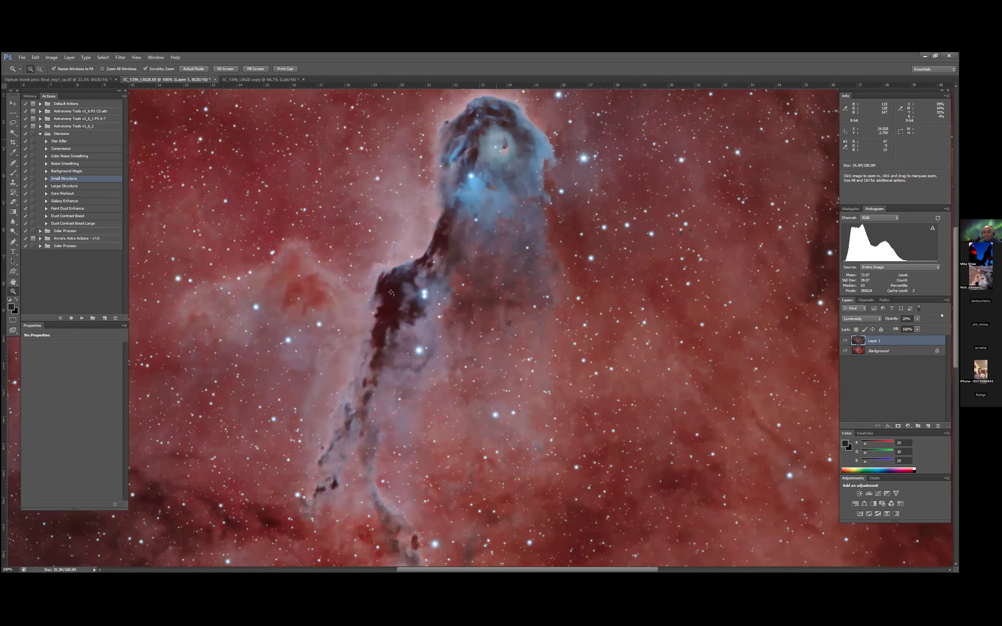
pyautogui.click(844, 341)
pyautogui.click(70, 57)
pyautogui.click(83, 302)
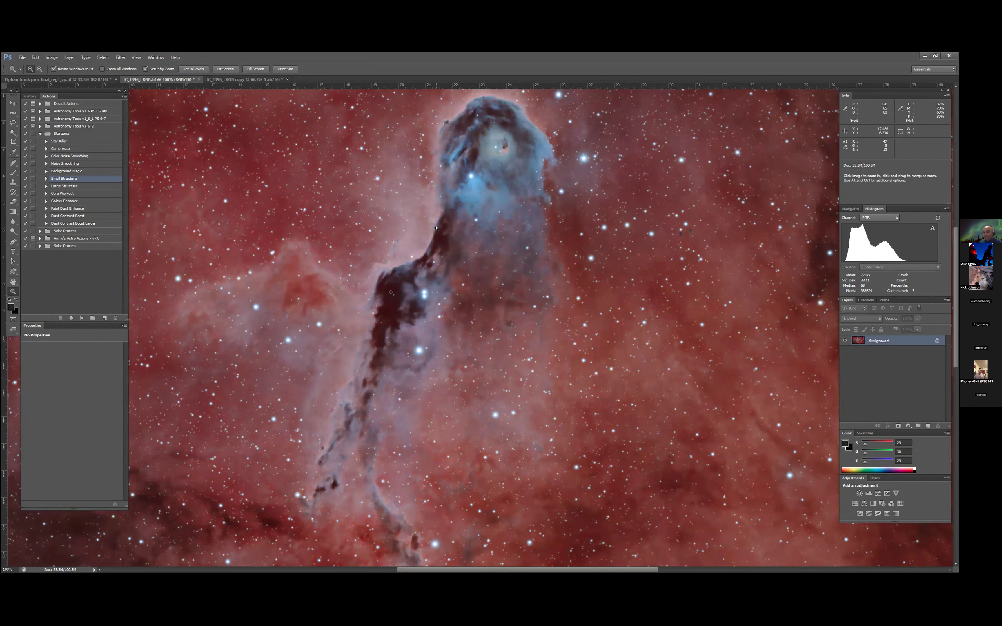
# - Examine the flattened image up close along the dark trunk, the reddish cloud beside it and the surrounding star field
pyautogui.click(428, 303)
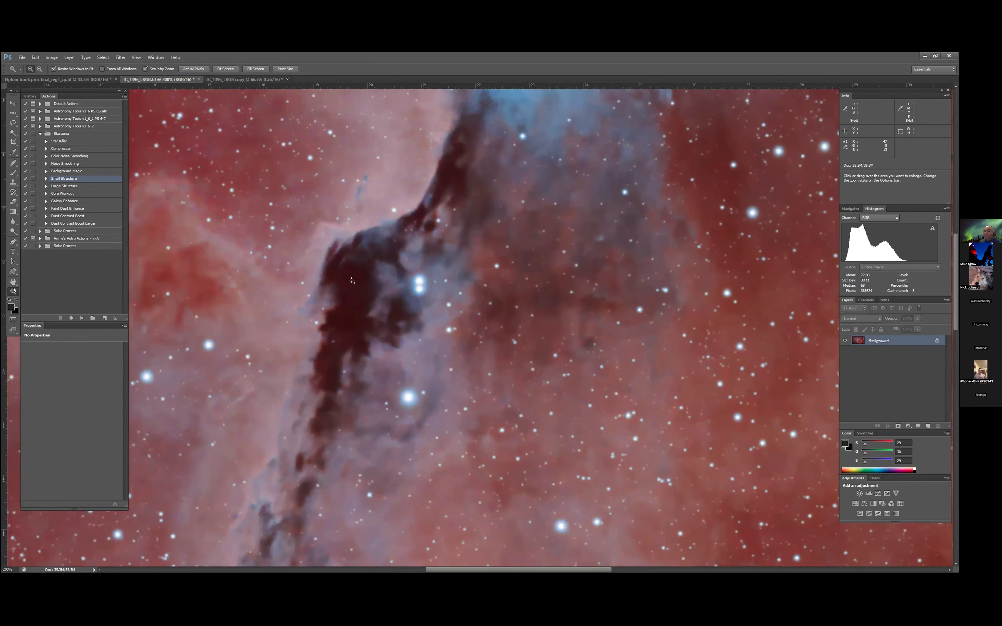
pyautogui.click(256, 69)
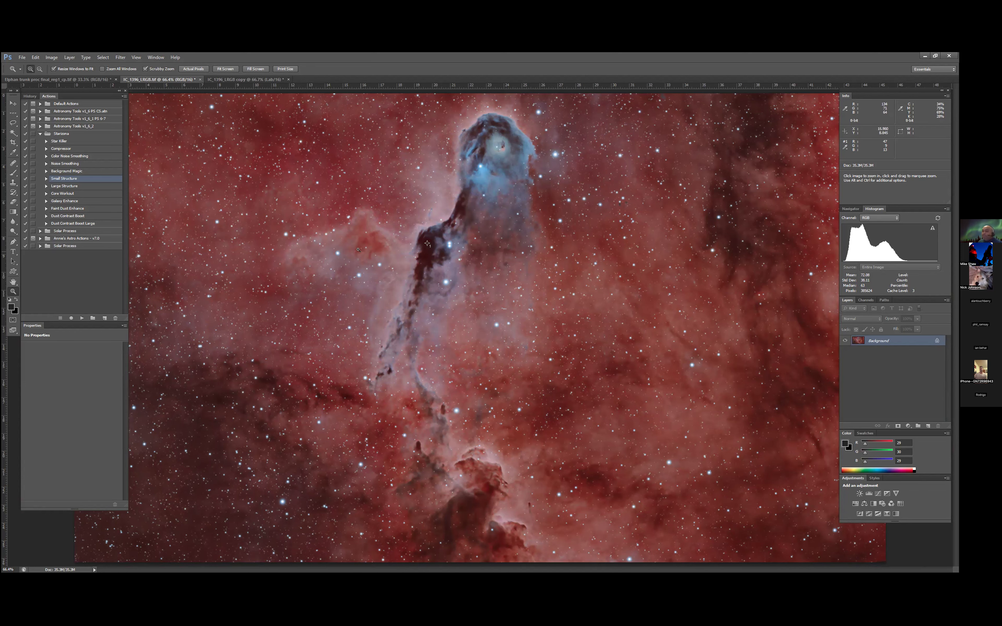
pyautogui.click(340, 253)
pyautogui.click(341, 253)
pyautogui.click(335, 253)
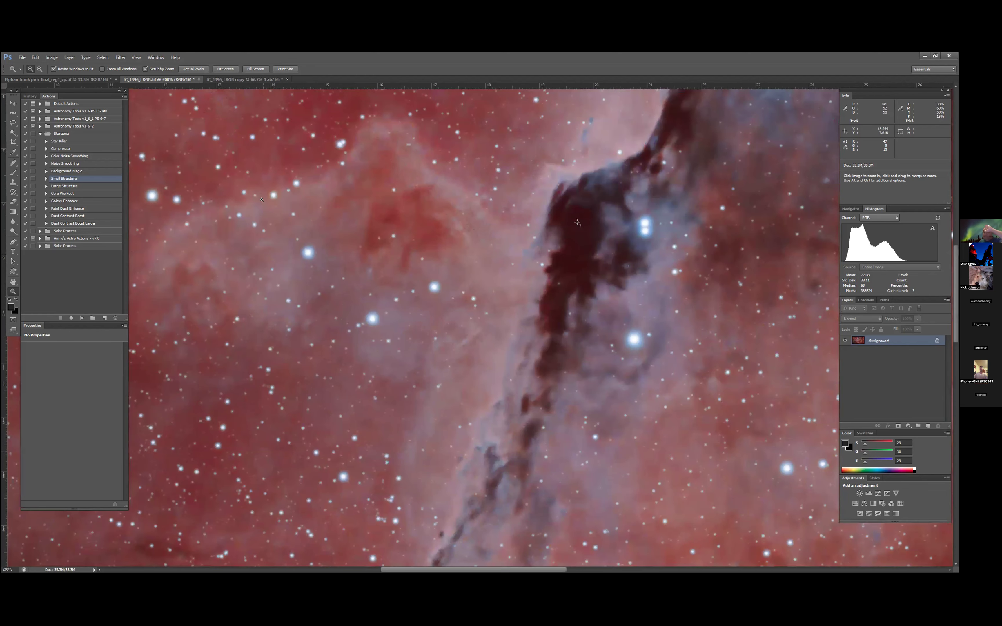
pyautogui.click(220, 70)
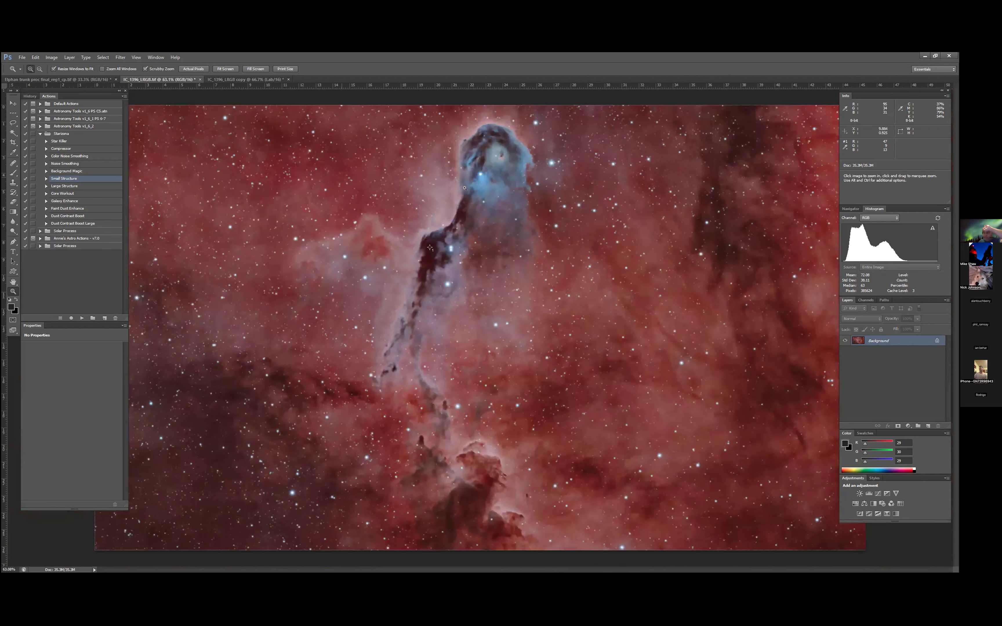
pyautogui.click(599, 183)
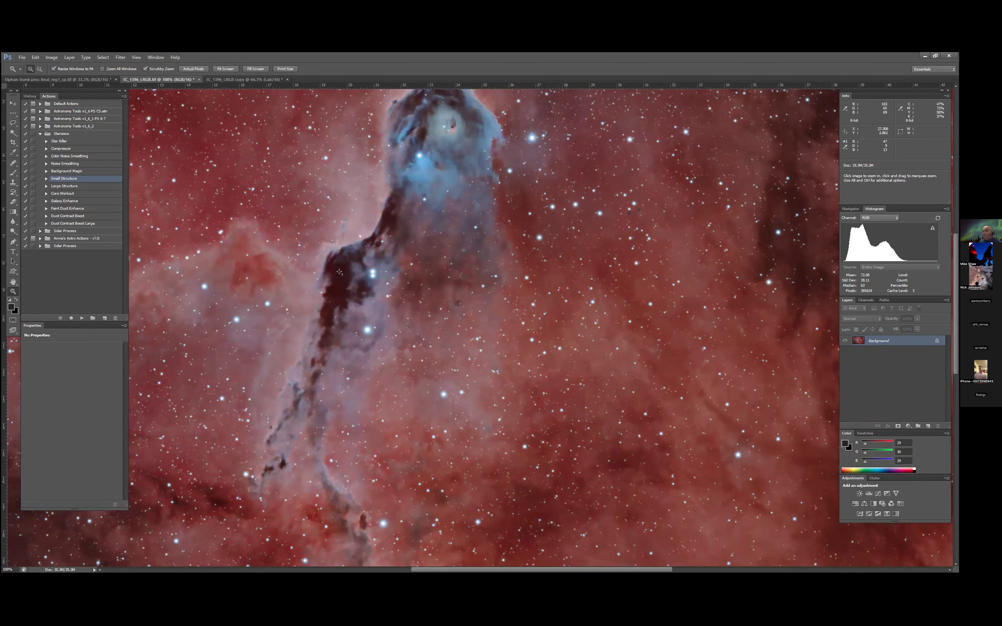
pyautogui.click(221, 70)
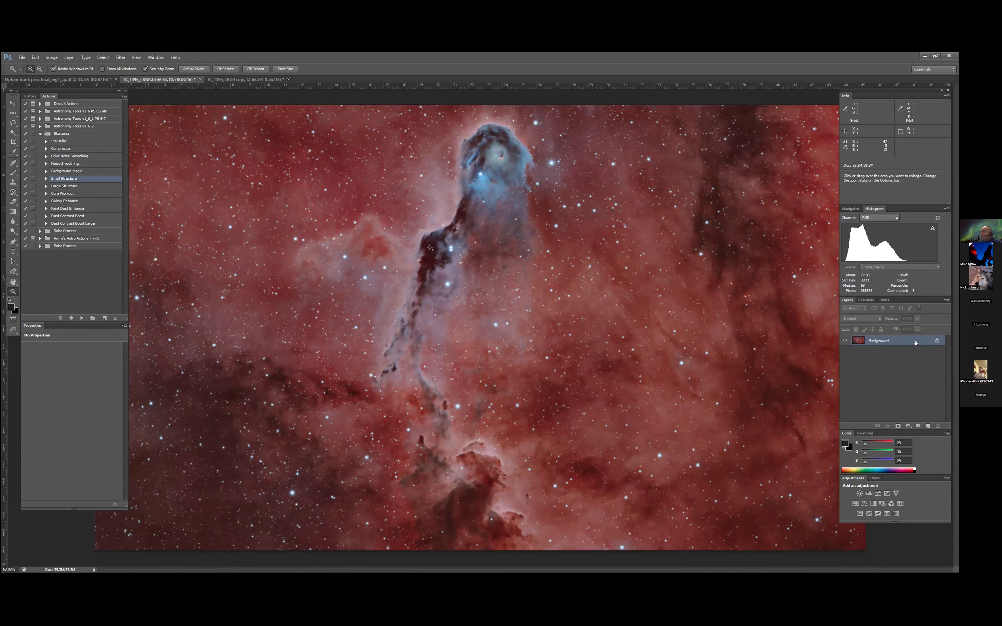
# - Duplicate the Background layer and run the Astronomy Tools action Select Brighter Stars on the copy
pyautogui.moveTo(927, 416); pyautogui.dragTo(928, 425)
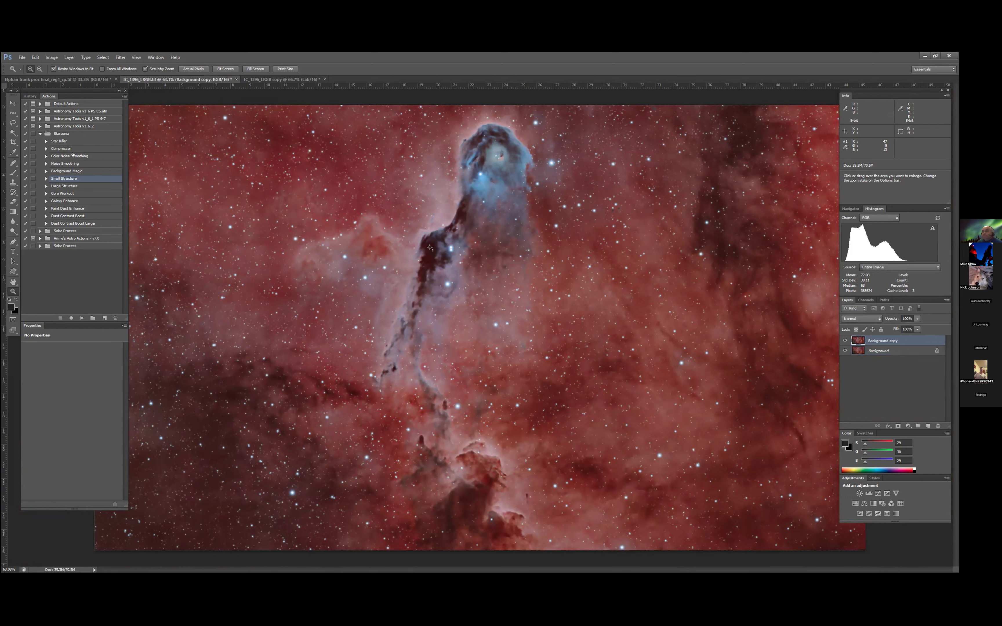
pyautogui.click(40, 133)
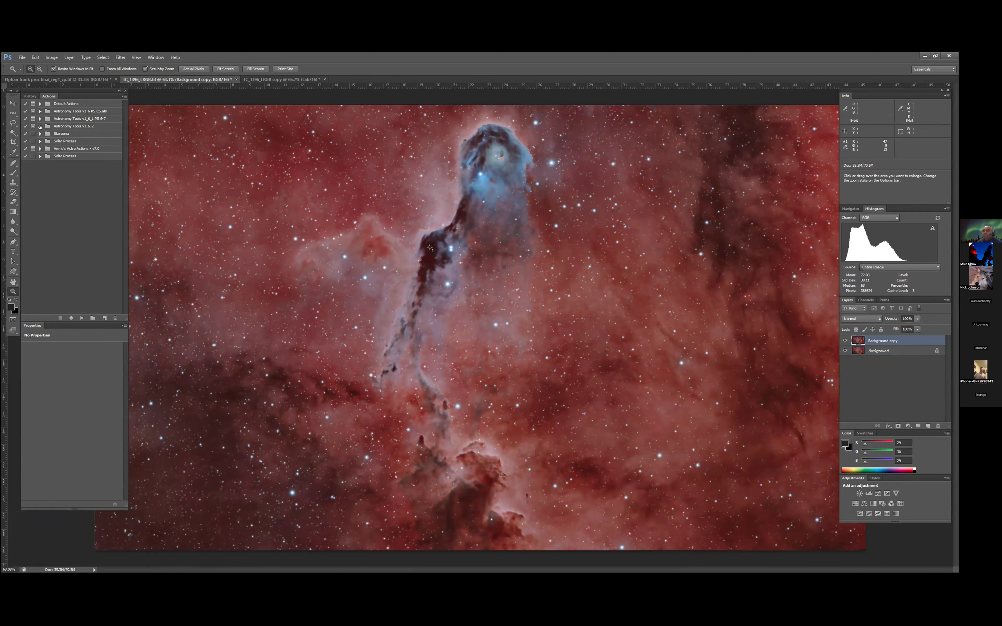
pyautogui.click(40, 126)
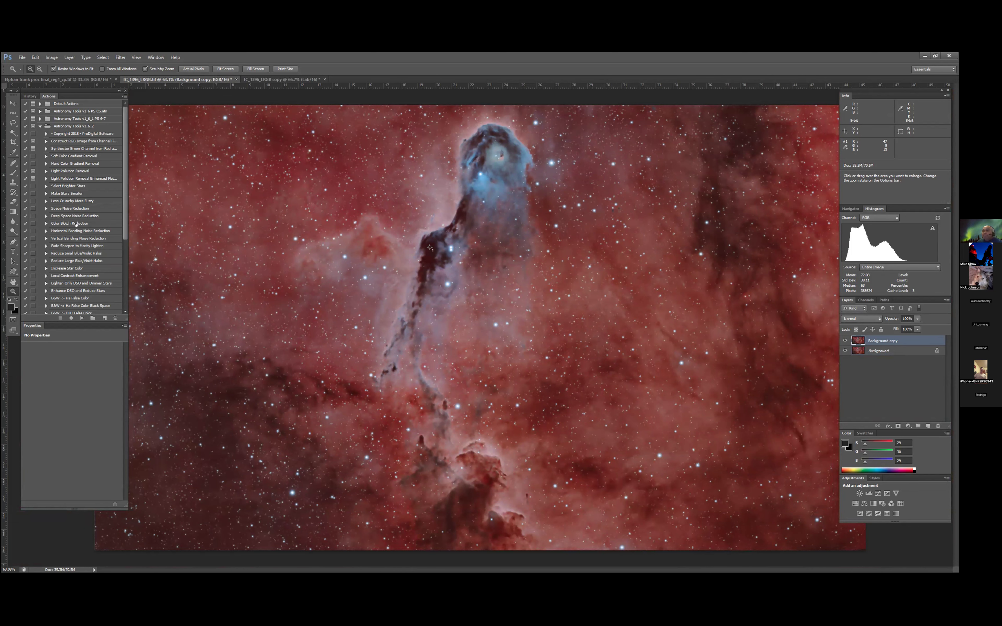
pyautogui.click(71, 184)
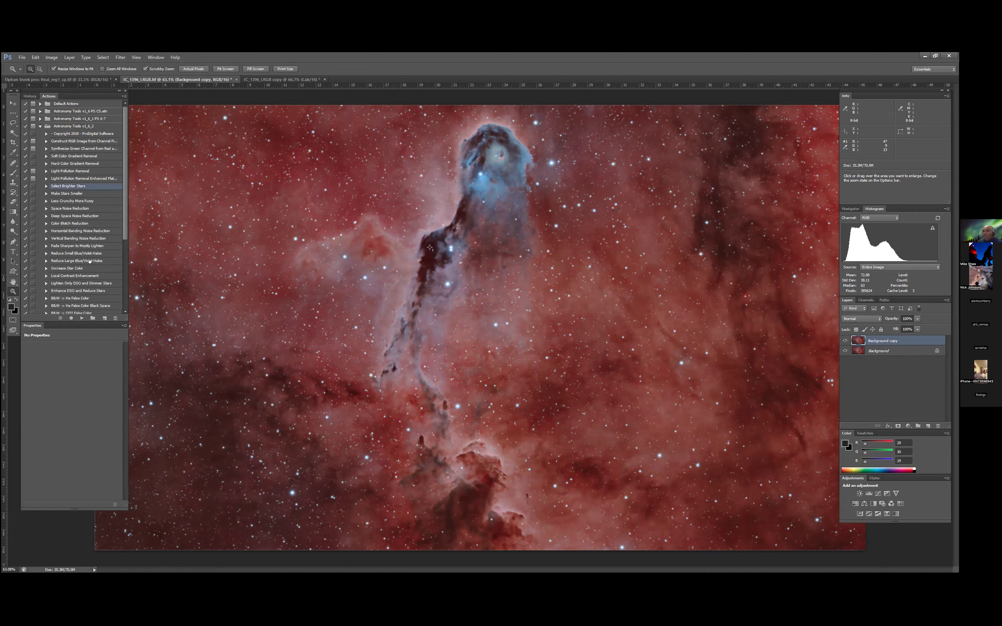
pyautogui.click(82, 318)
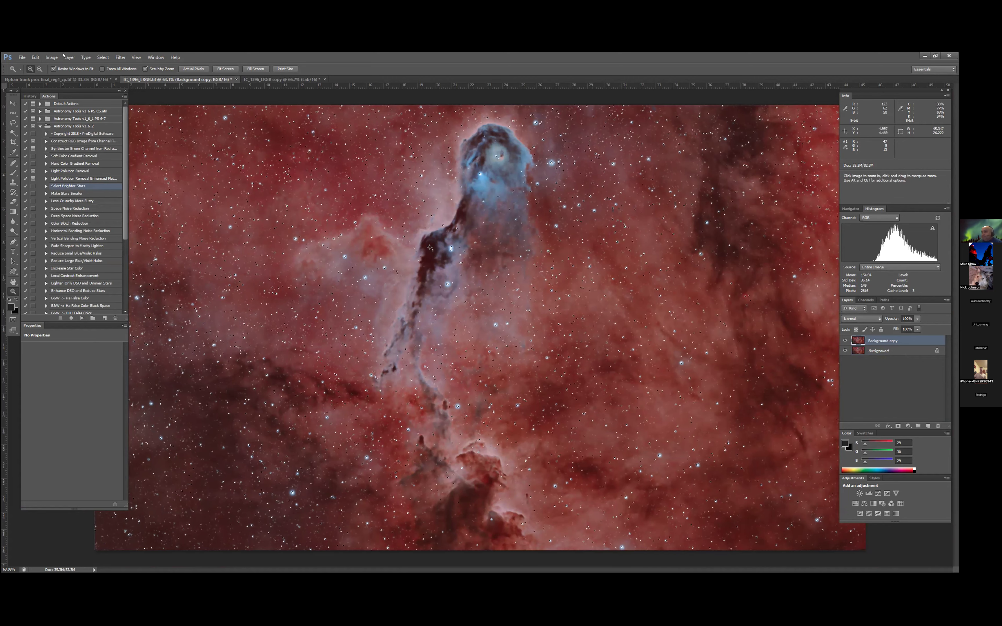
# - Expand the brighter-star selection using the preset pixel amount
pyautogui.click(51, 57)
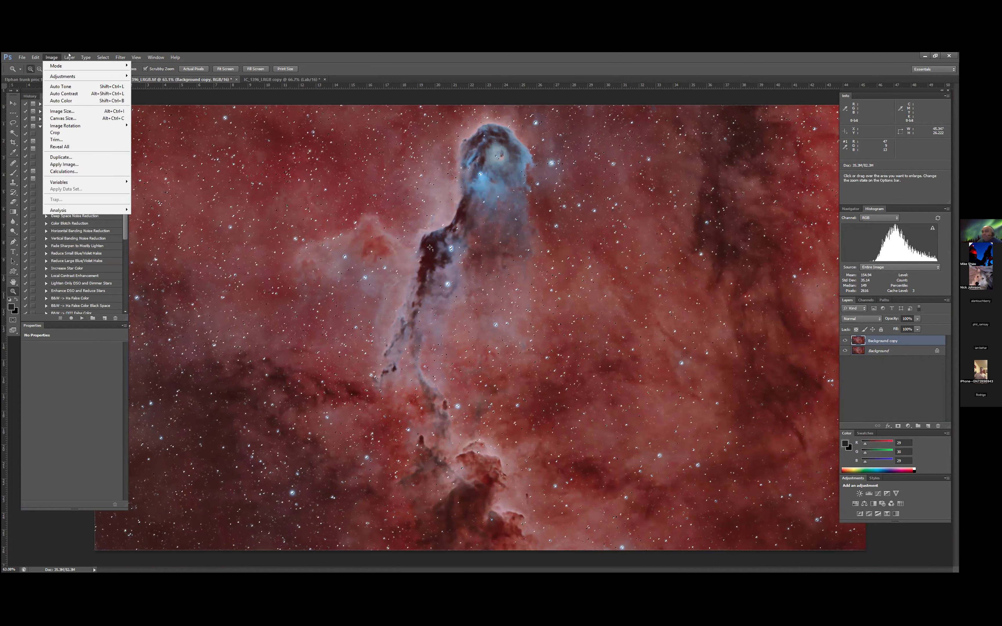
pyautogui.moveTo(69, 58)
pyautogui.moveTo(104, 58)
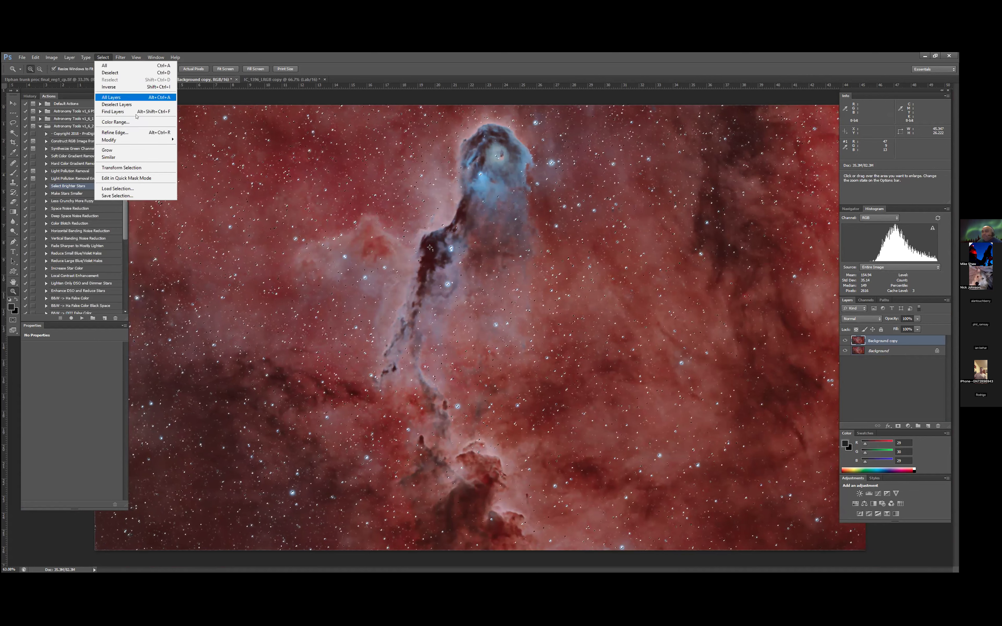
pyautogui.click(198, 153)
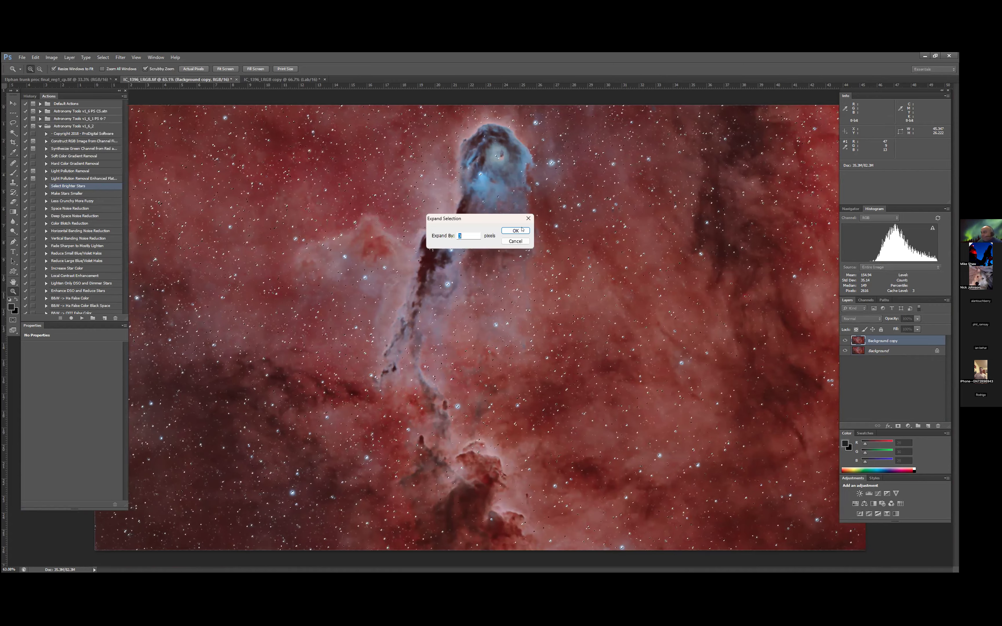
pyautogui.press('Return')
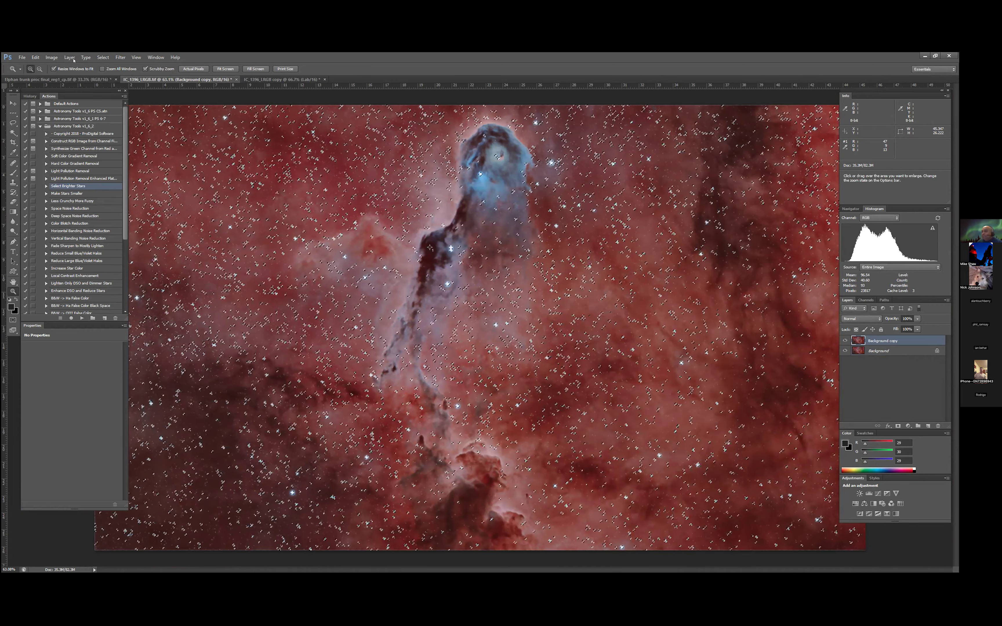
# - Feather the expanded star selection using the preset radius
pyautogui.click(102, 57)
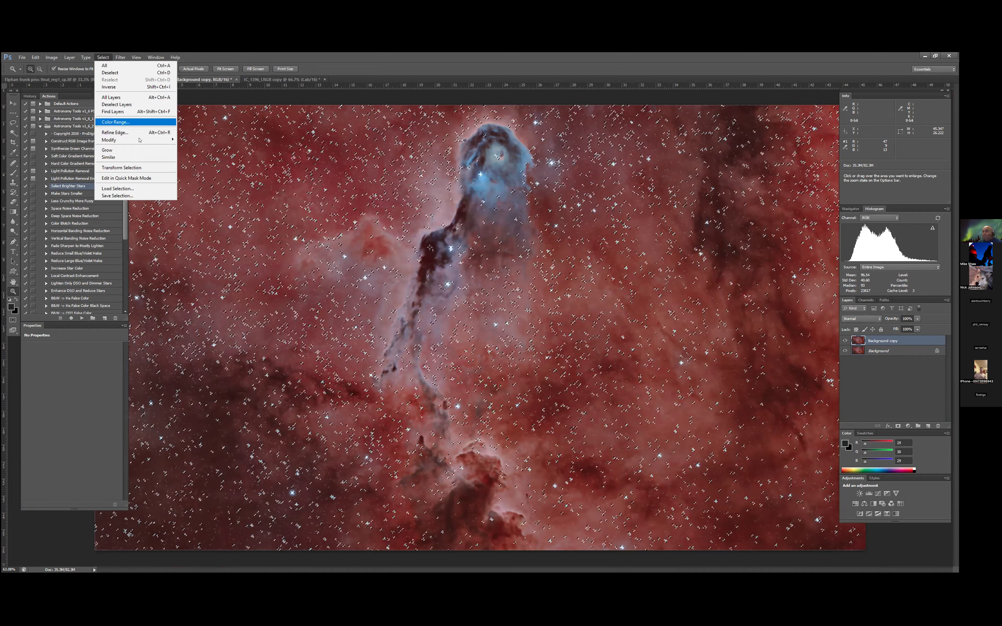
pyautogui.moveTo(137, 140)
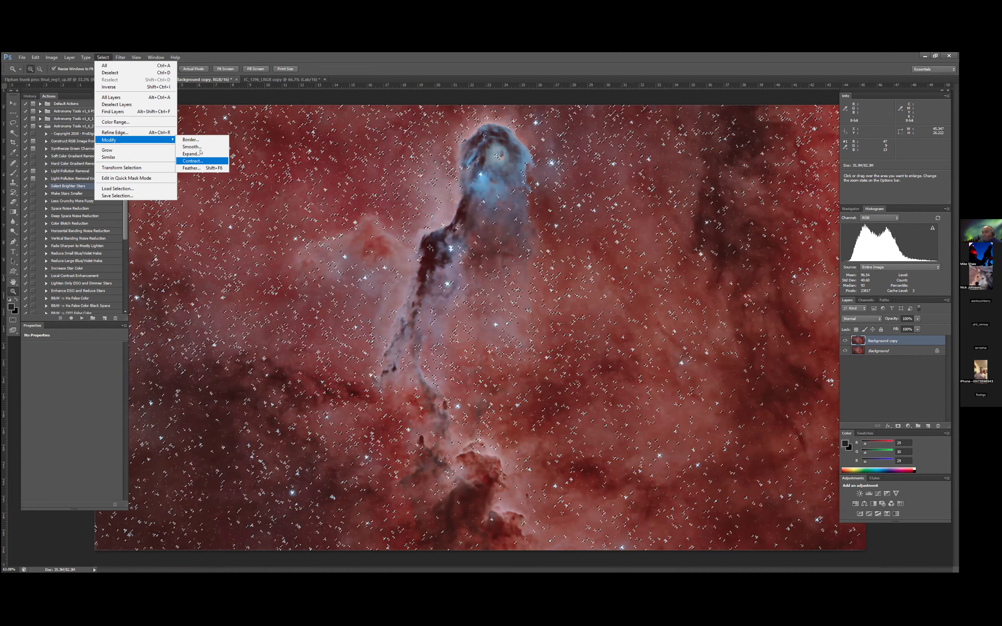
pyautogui.click(201, 166)
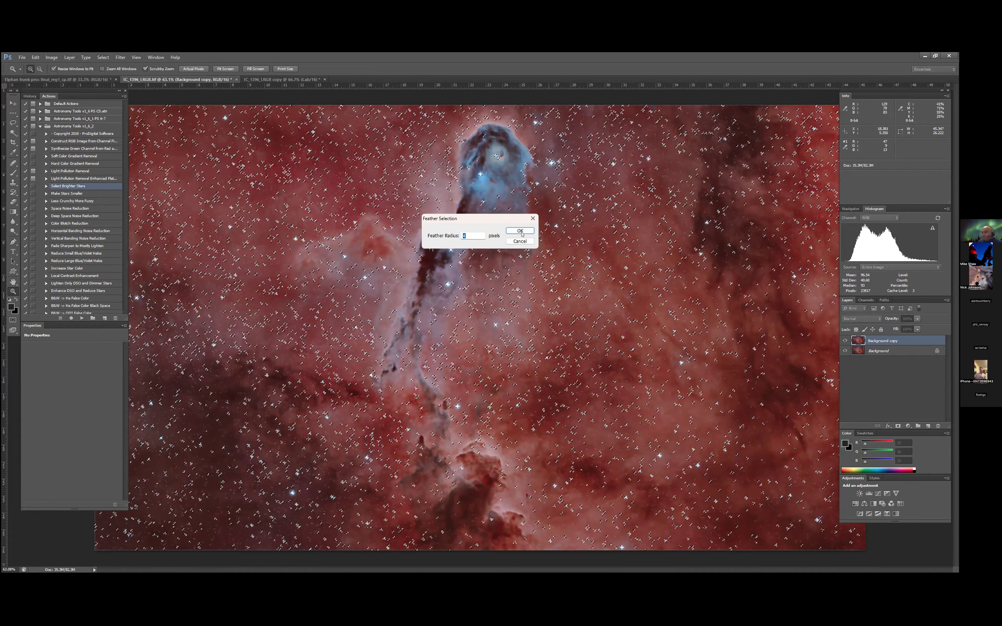
pyautogui.press('Return')
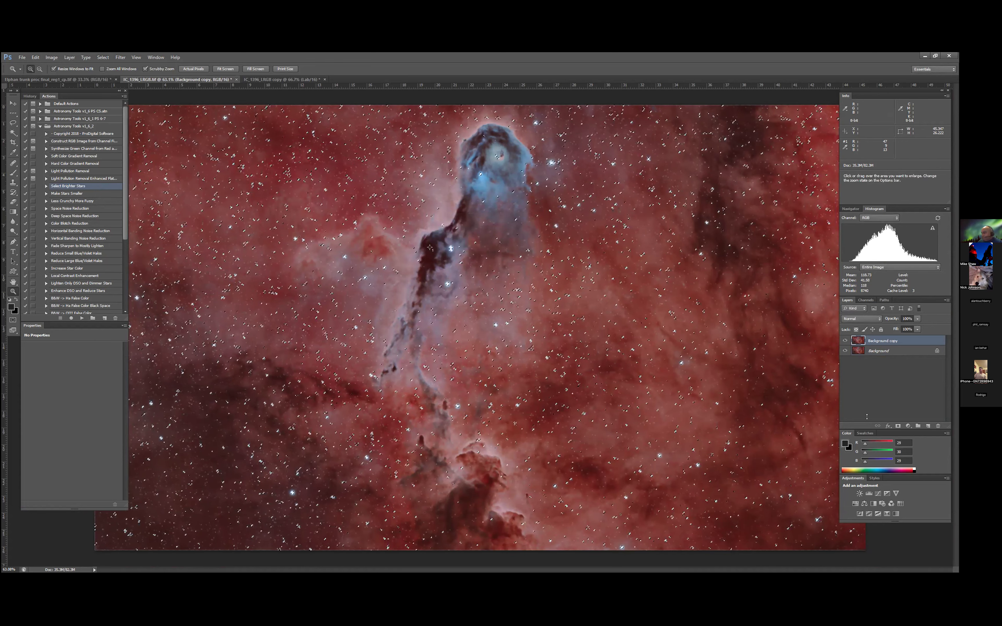
# - Add a Selective Color adjustment layer masked to the selected stars and choose Blues as the color to adjust
pyautogui.click(908, 428)
pyautogui.click(909, 418)
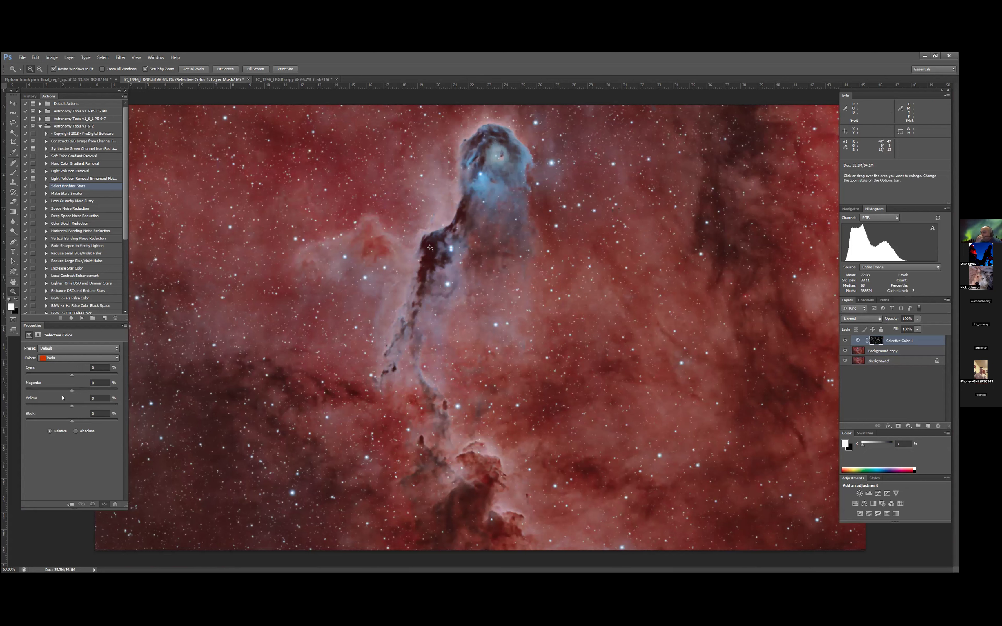
pyautogui.click(116, 359)
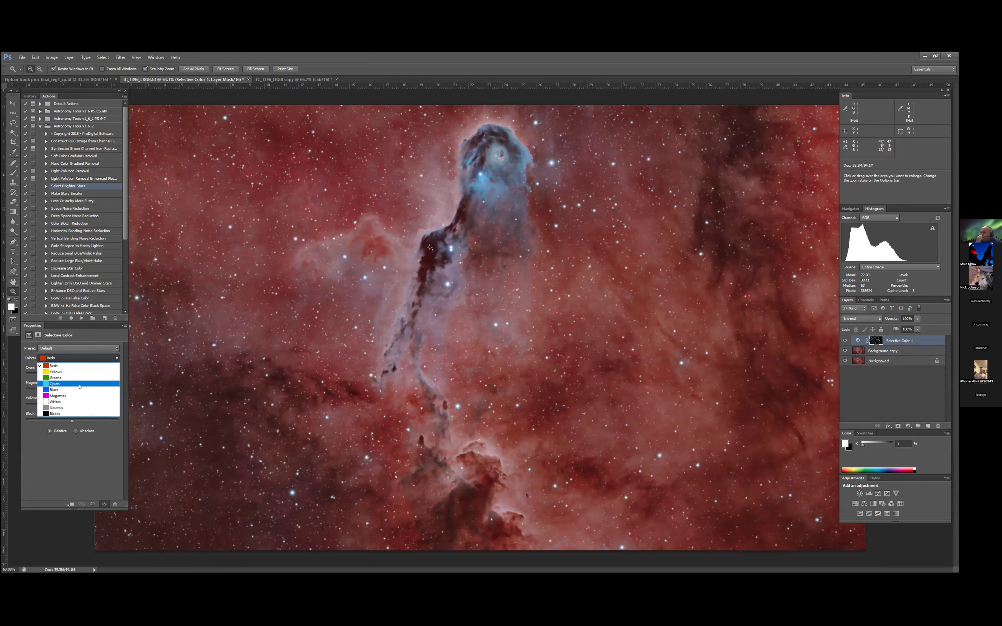
pyautogui.click(79, 391)
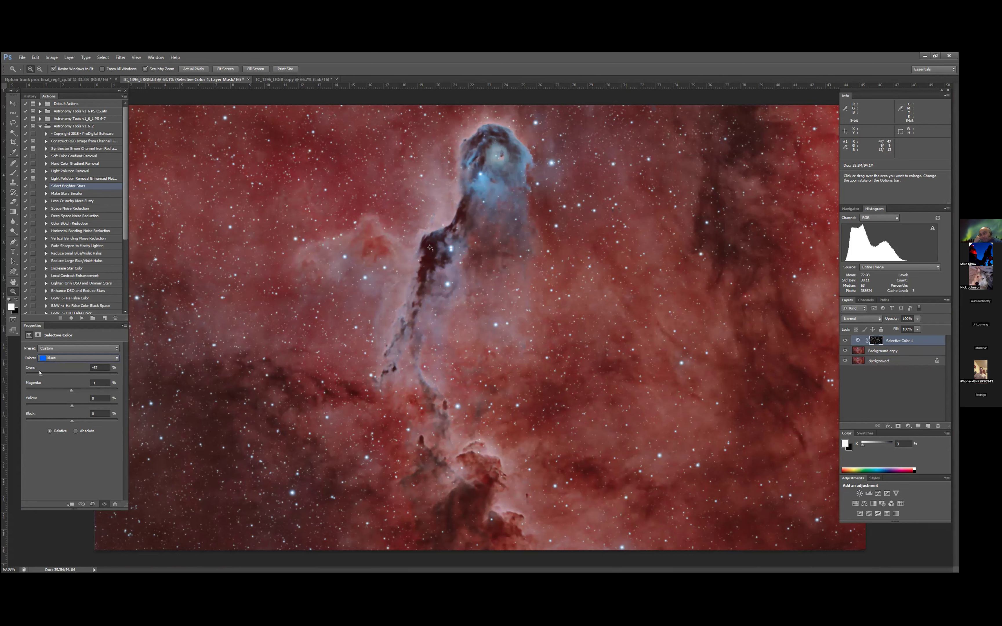
# - Lower cyan to -100% and adjust magenta in the stars' Blues, and reduce magenta in the Magentas to about -72%
pyautogui.moveTo(31, 371); pyautogui.dragTo(22, 371)
pyautogui.moveTo(69, 391); pyautogui.dragTo(64, 390)
pyautogui.click(116, 359)
pyautogui.click(77, 396)
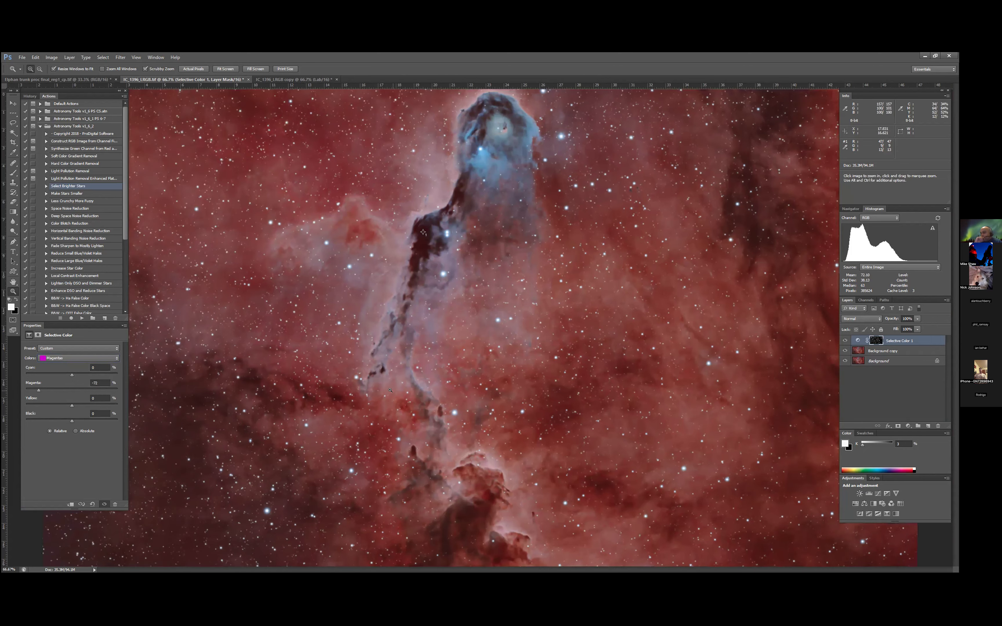
# - Inspect the stars around the trunk at 100% with the Selective Color adjustment hidden and shown
pyautogui.doubleClick(404, 382)
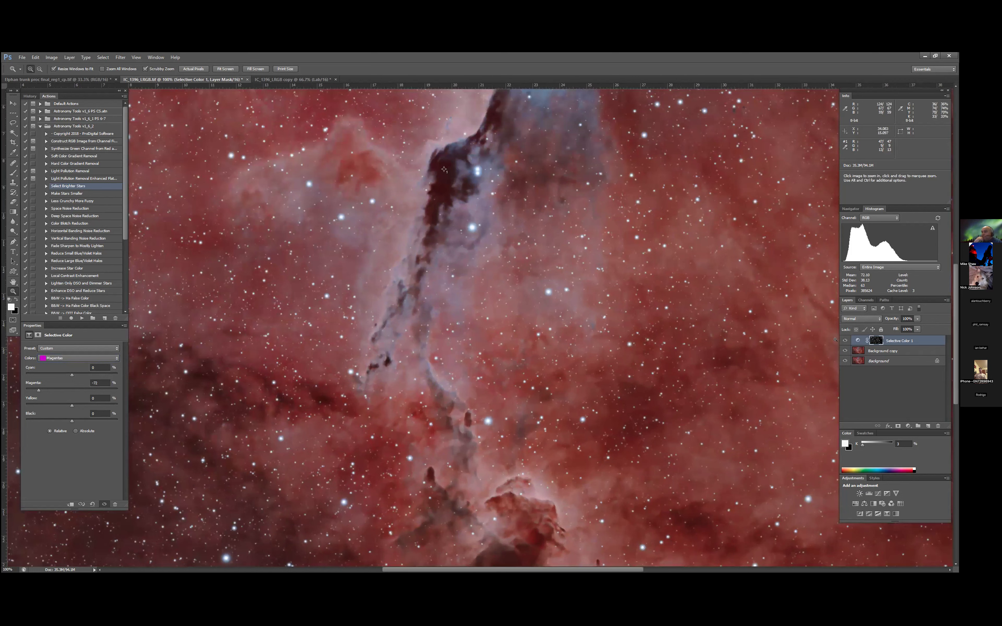
pyautogui.click(844, 340)
pyautogui.click(844, 340)
pyautogui.click(843, 340)
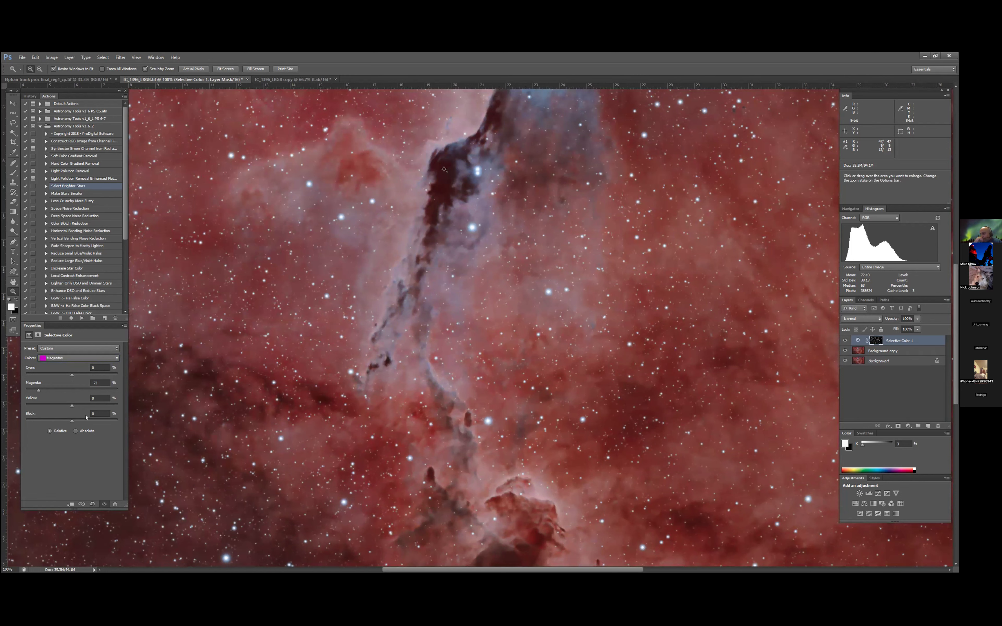
# - Return to the Blues range of the star adjustment and fine-tune its magenta and black amounts
pyautogui.click(112, 357)
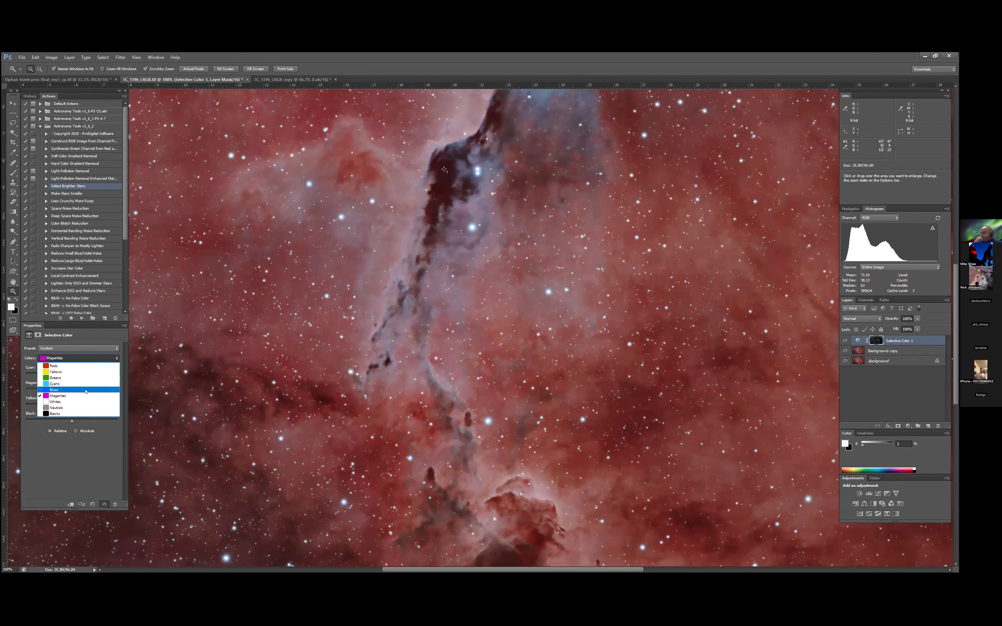
pyautogui.click(86, 390)
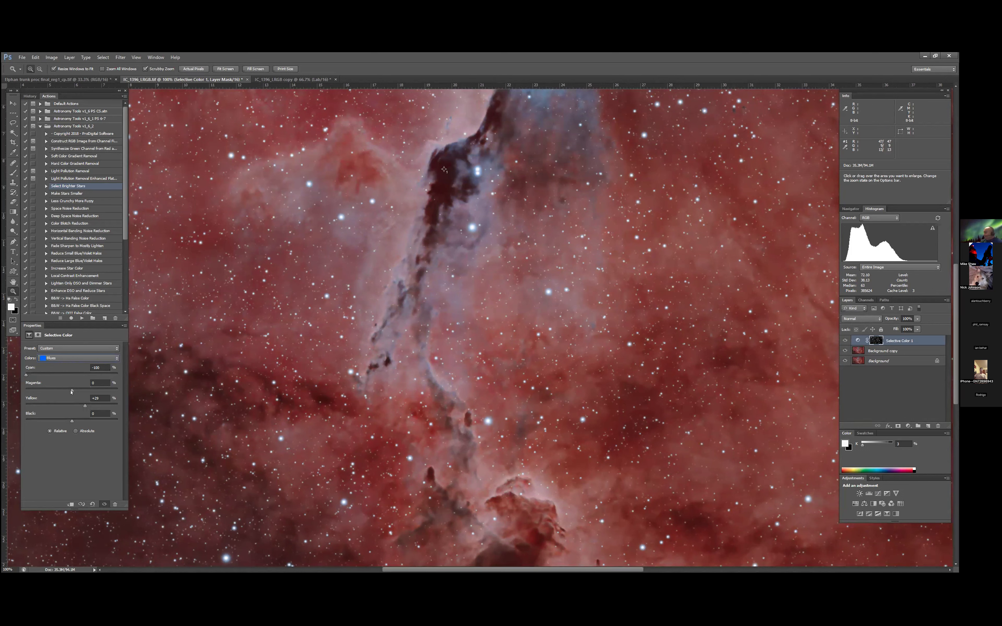
pyautogui.moveTo(26, 390); pyautogui.dragTo(75, 391)
pyautogui.moveTo(71, 421); pyautogui.dragTo(89, 425)
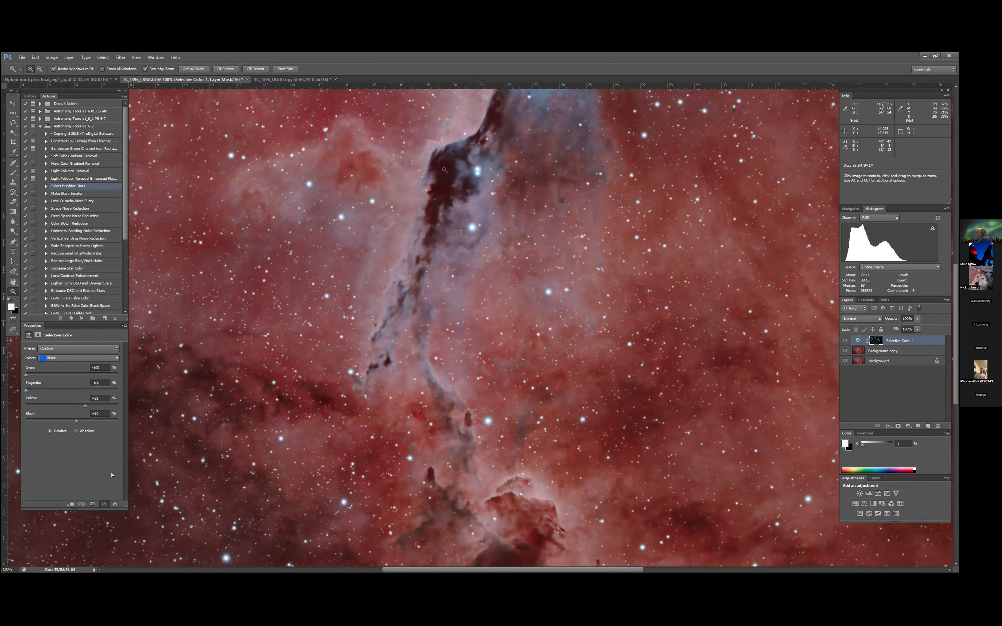
# - Reduce cyan to -47% in the Cyans range of the star color adjustment
pyautogui.click(116, 359)
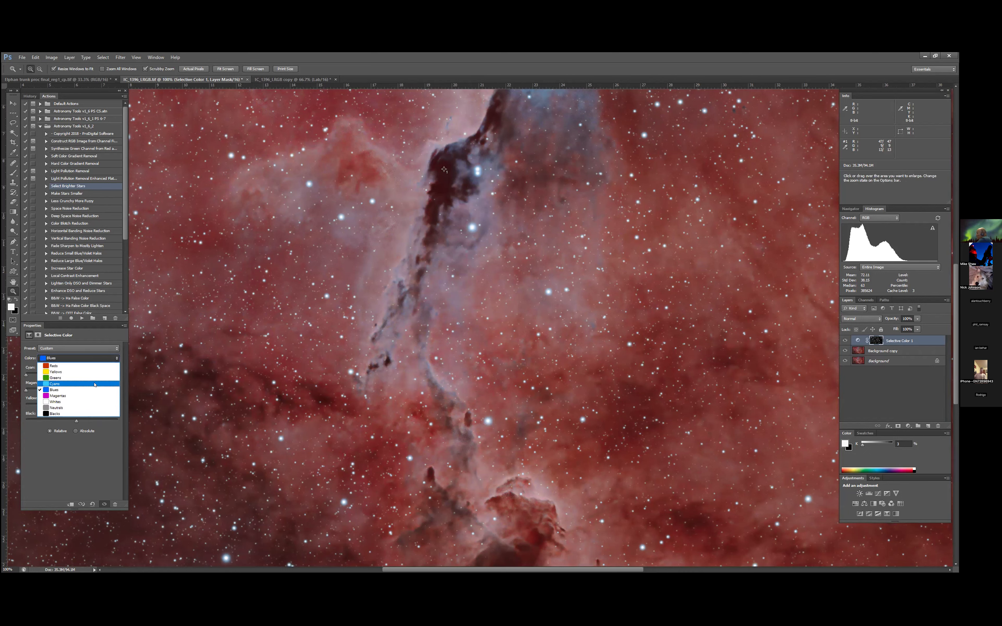
pyautogui.click(95, 385)
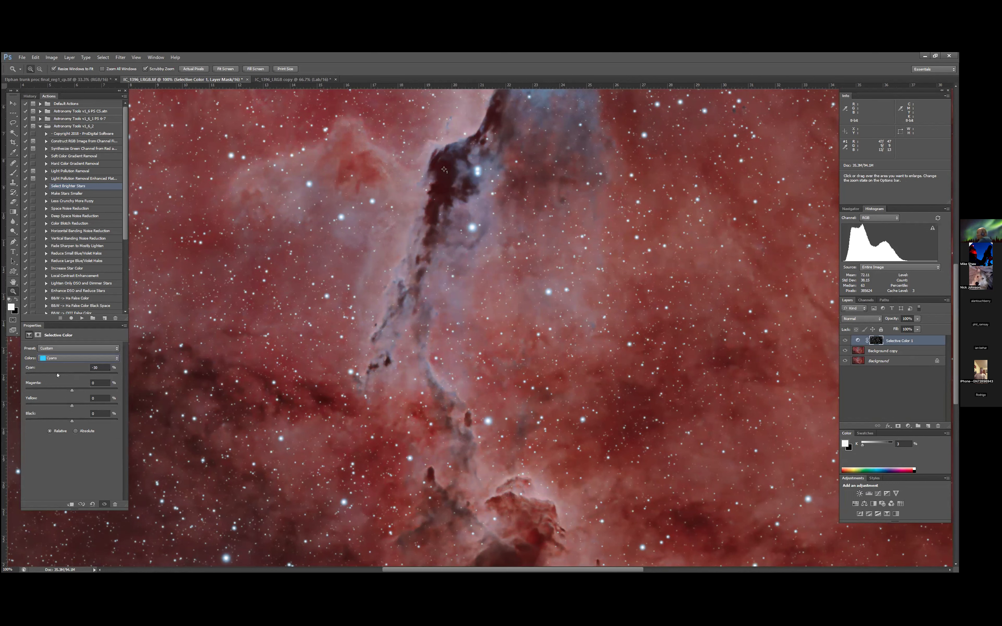
pyautogui.moveTo(80, 377); pyautogui.dragTo(93, 378)
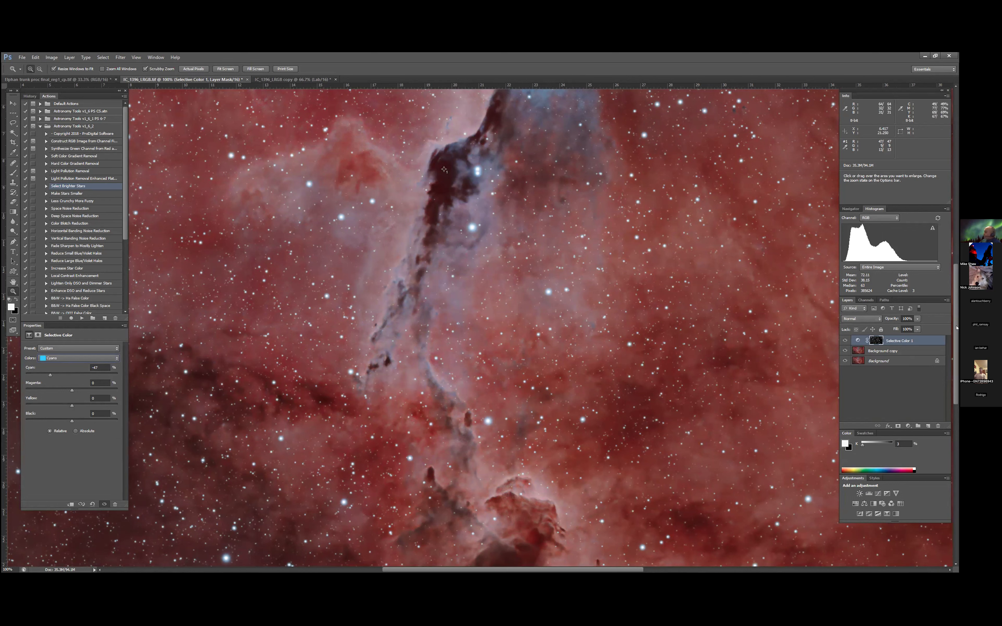
# - Compare the star colors before and after the Selective Color adjustment by switching its visibility
pyautogui.click(844, 341)
pyautogui.click(845, 341)
pyautogui.click(844, 341)
pyautogui.click(844, 341)
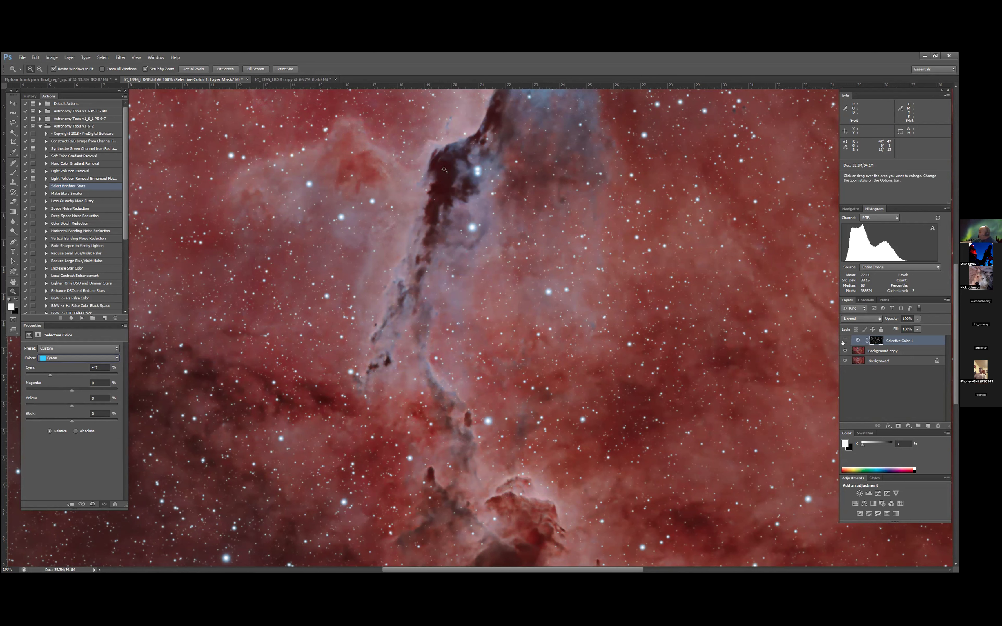
pyautogui.click(842, 342)
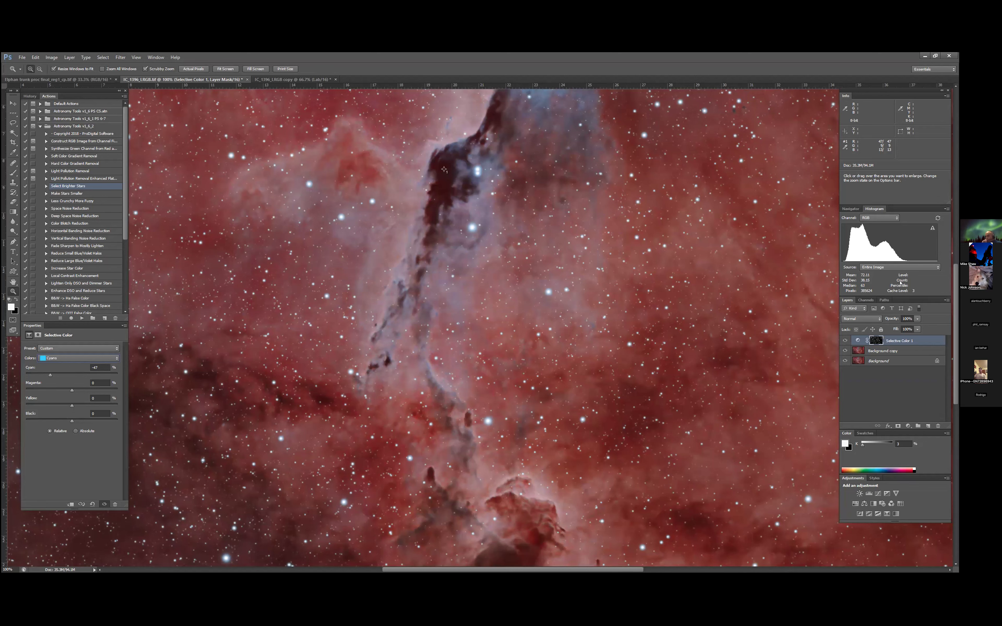
# - Merge the Selective Color adjustment with the Background copy, compare it against the Background, and fit the image in view
pyautogui.click(947, 299)
pyautogui.click(890, 263)
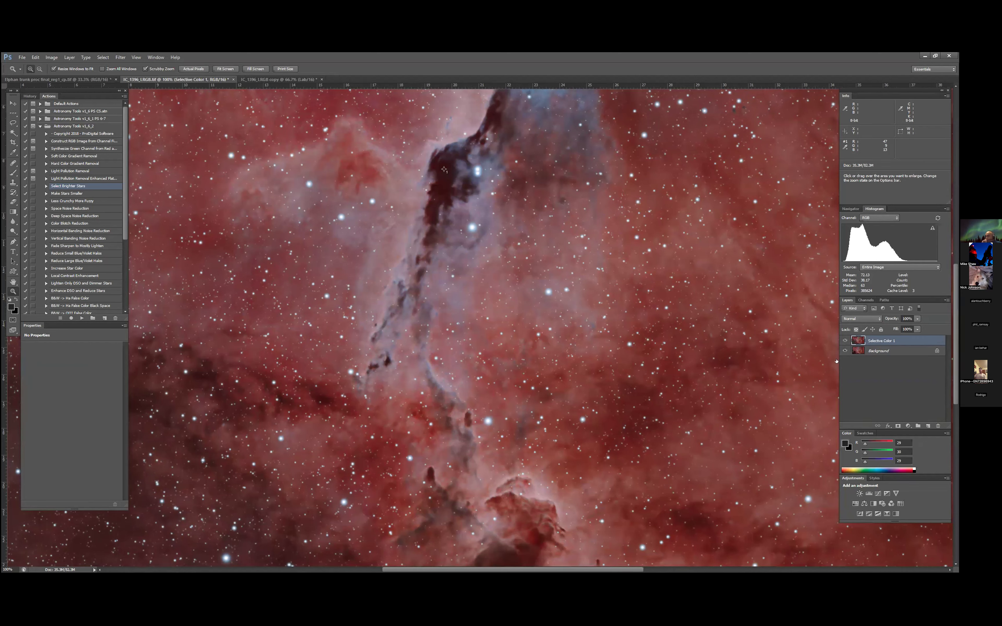
pyautogui.click(842, 342)
pyautogui.click(843, 341)
pyautogui.hotkey('ctrl', '0')
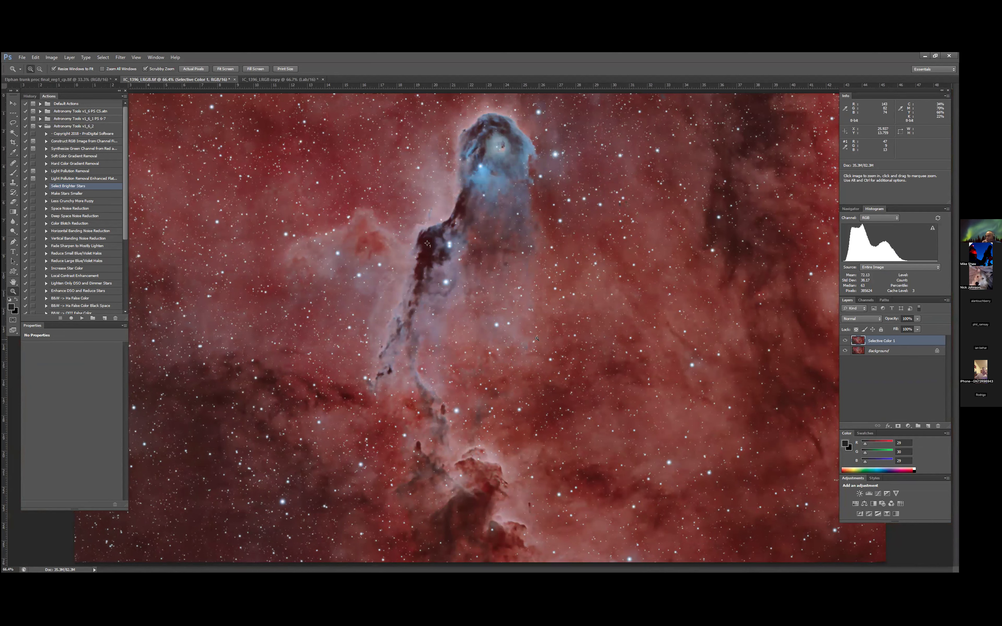
# - Compare the IC_1396_LRGB image with its Lab copy, and close the copy document
pyautogui.click(282, 79)
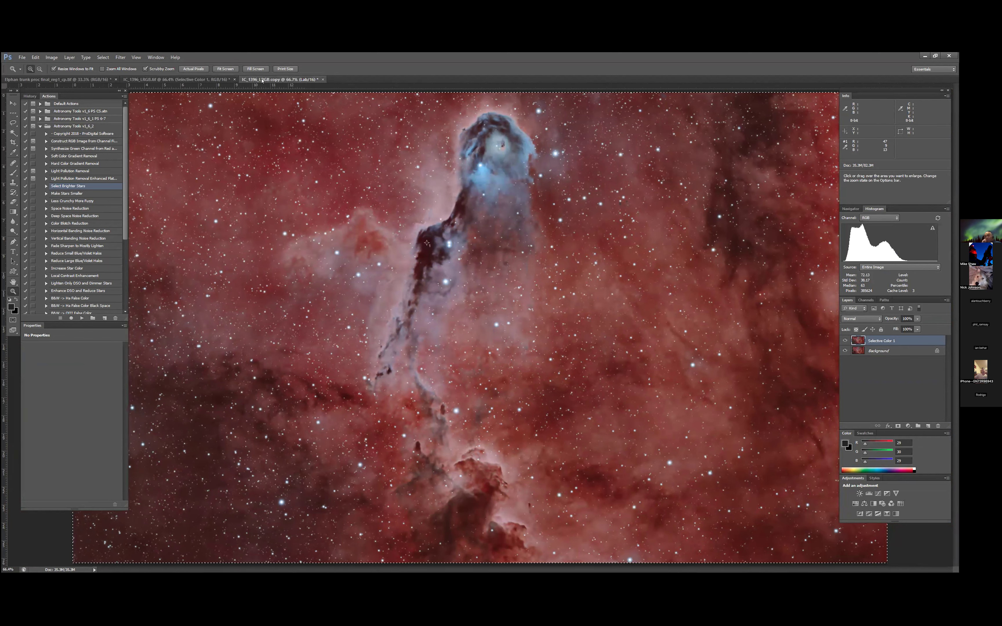
pyautogui.click(188, 79)
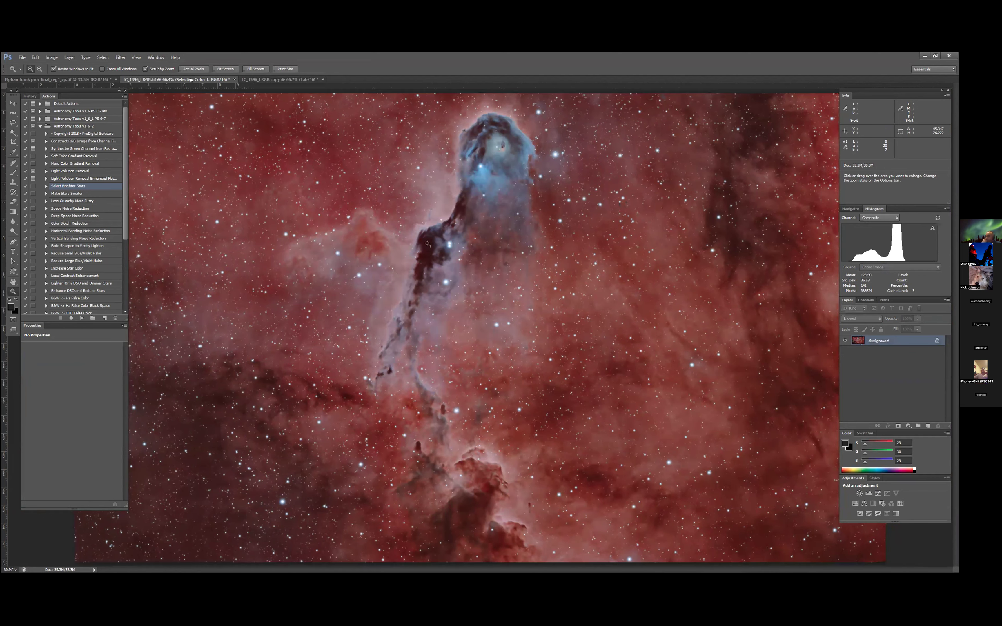
pyautogui.click(290, 80)
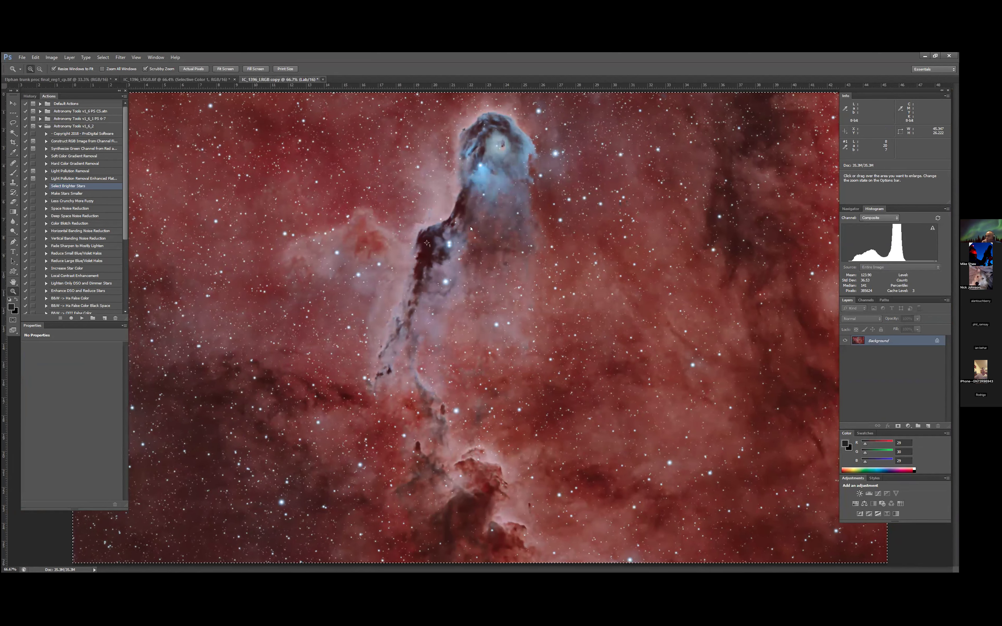
pyautogui.hotkey('ctrl', 'w')
pyautogui.press('Return')
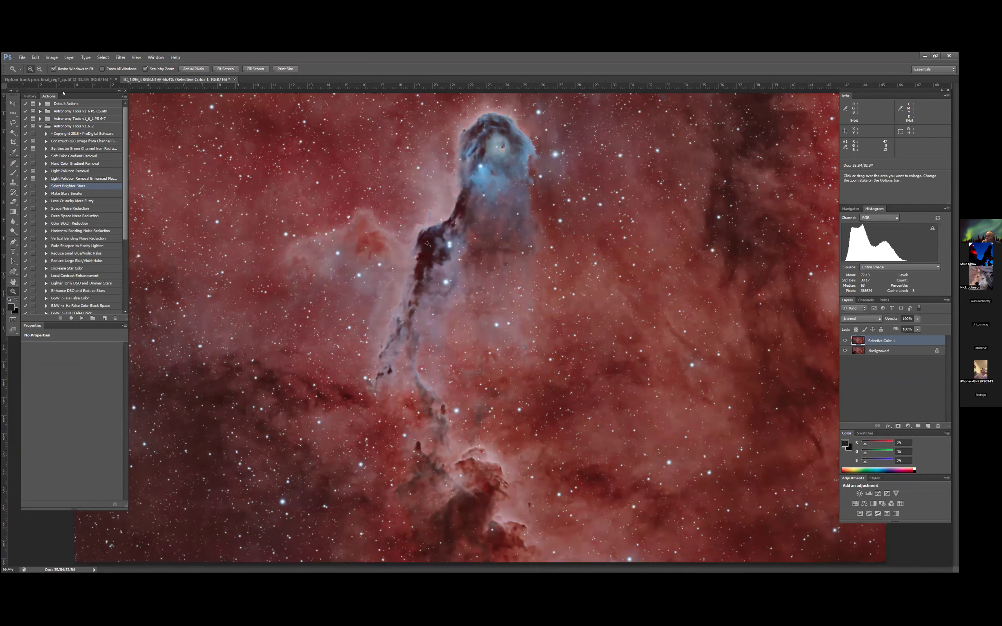
# - Check the trunk image, return to IC_1396_LRGB, and add an unmasked Selective Color adjustment layer targeting Reds
pyautogui.click(64, 81)
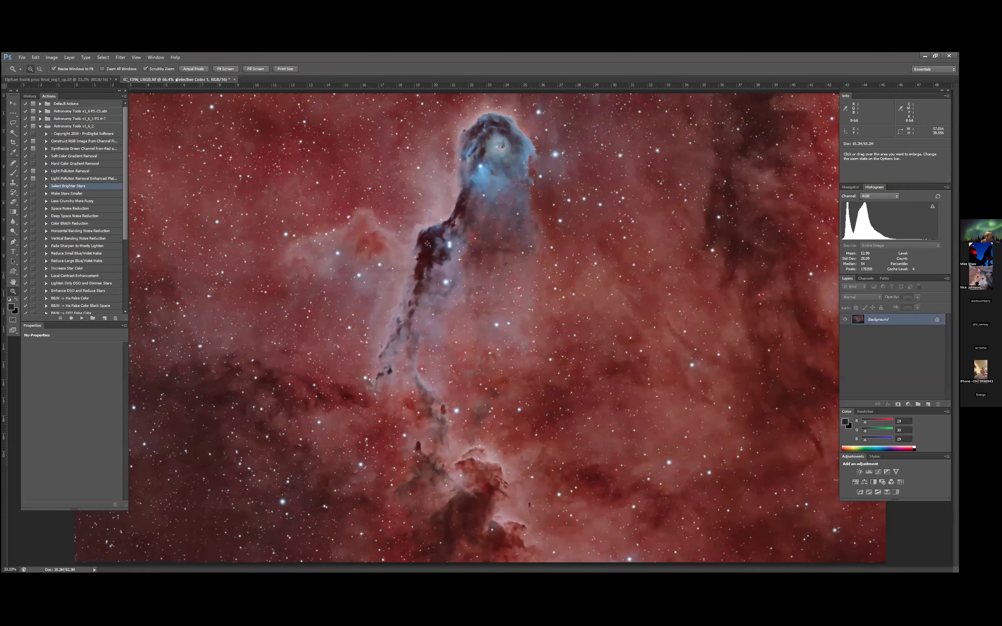
pyautogui.click(176, 79)
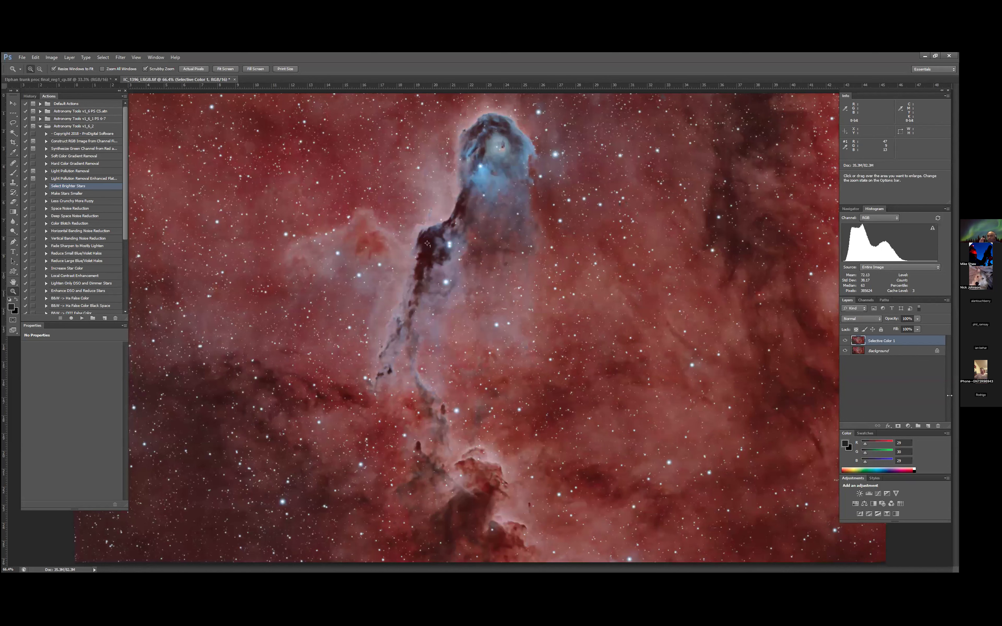
pyautogui.click(907, 427)
pyautogui.click(909, 423)
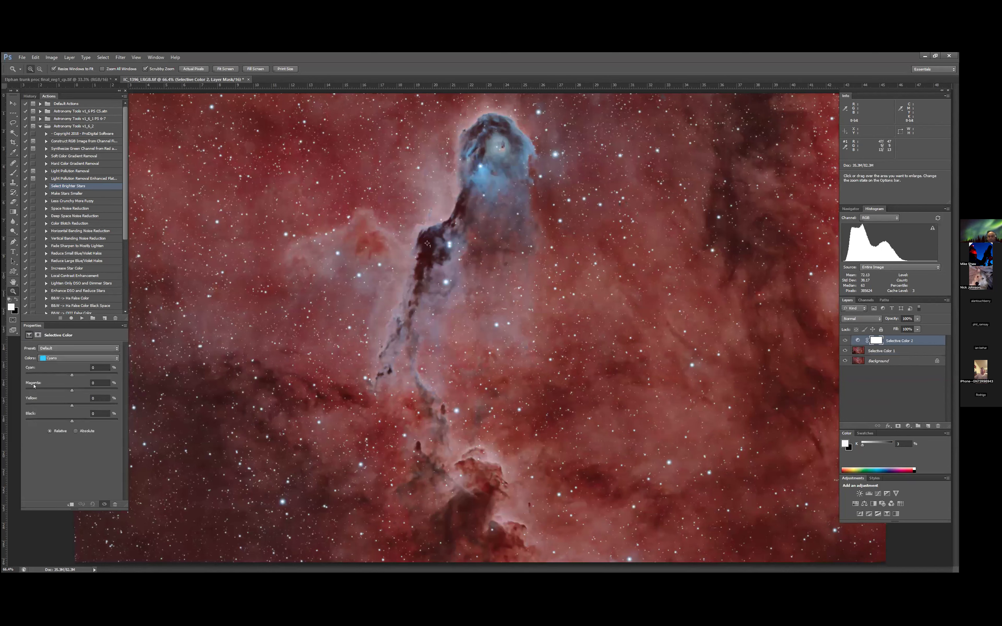
pyautogui.click(116, 359)
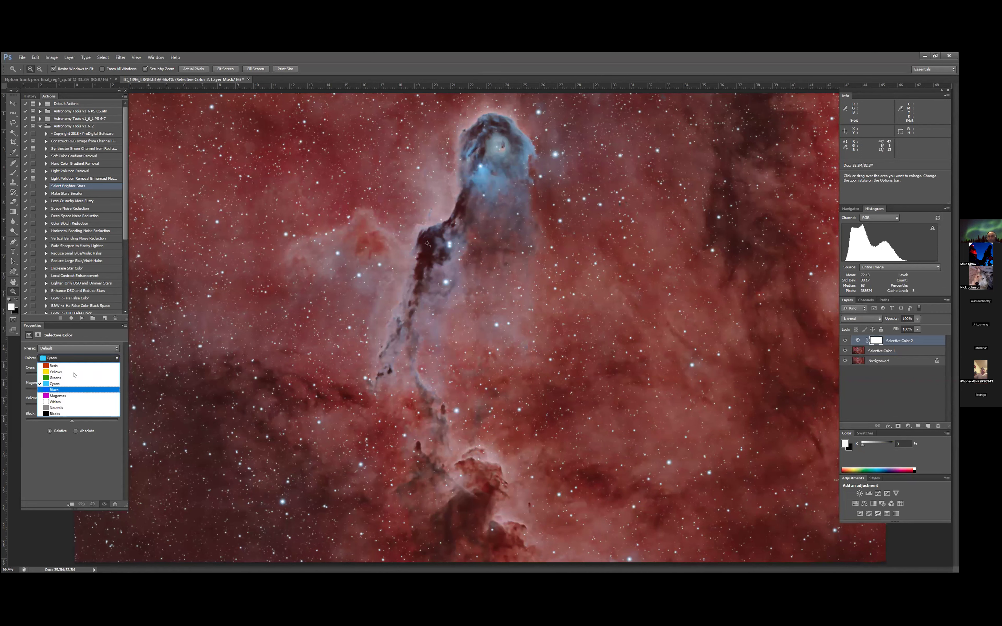
pyautogui.click(75, 368)
# - Reduce cyan in the Reds range of the new adjustment and fine-tune its magenta and yellow amounts
pyautogui.moveTo(71, 375); pyautogui.dragTo(65, 375)
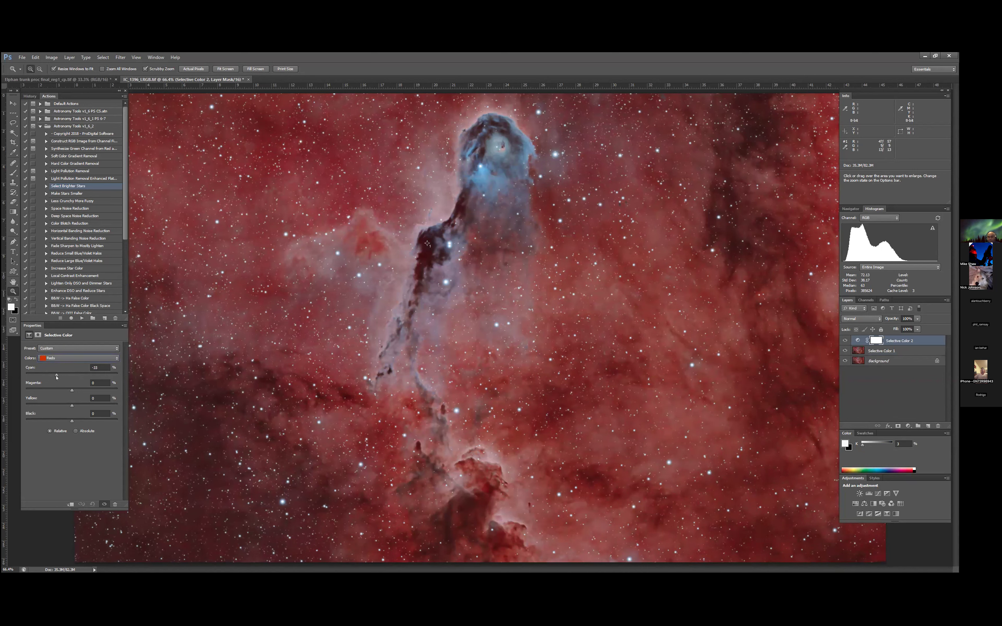
pyautogui.moveTo(58, 376); pyautogui.dragTo(58, 377)
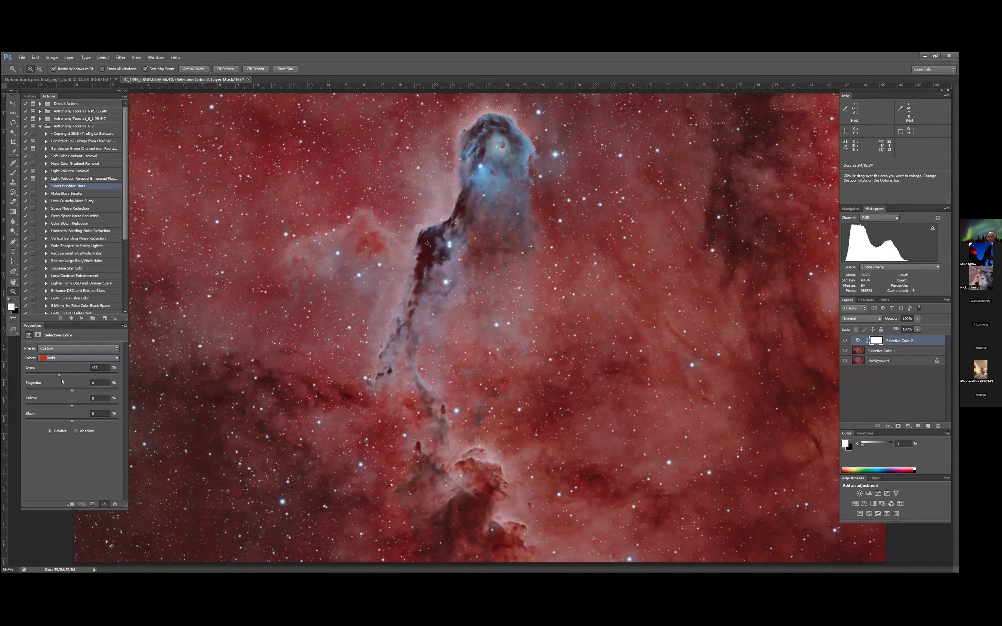
pyautogui.moveTo(69, 390); pyautogui.dragTo(62, 390)
pyautogui.moveTo(74, 407)
pyautogui.mouseDown()
pyautogui.moveTo(64, 405)
pyautogui.moveTo(79, 405)
pyautogui.mouseUp()
pyautogui.moveTo(68, 378); pyautogui.dragTo(62, 378)
# - Set the Blues range of the new adjustment to +27% cyan and +36% magenta
pyautogui.click(77, 357)
pyautogui.click(77, 389)
pyautogui.moveTo(95, 390); pyautogui.dragTo(94, 391)
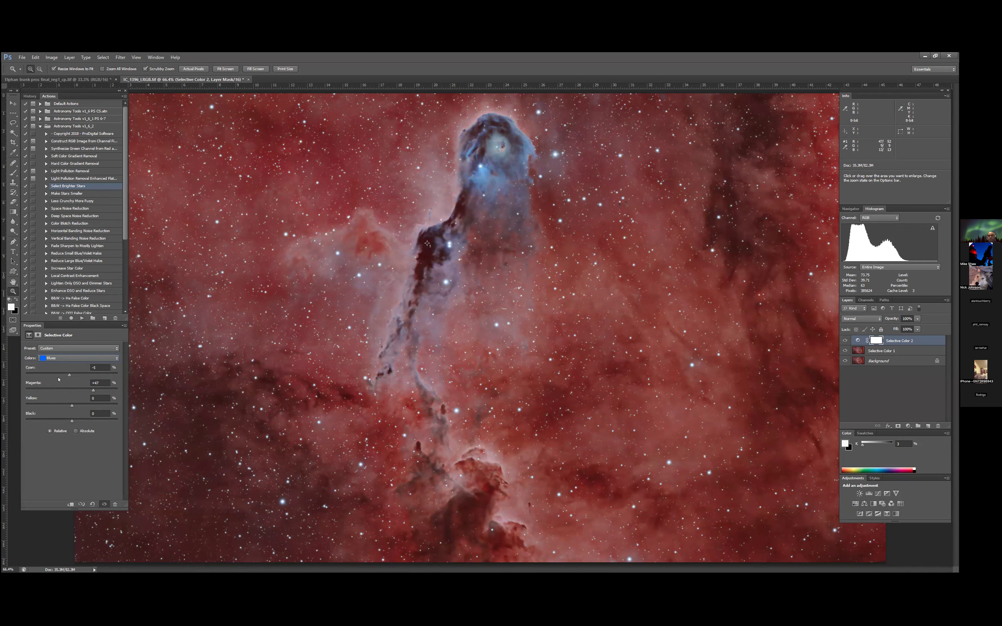
pyautogui.moveTo(74, 377); pyautogui.dragTo(83, 378)
pyautogui.moveTo(85, 391)
pyautogui.mouseDown()
pyautogui.moveTo(74, 391)
pyautogui.moveTo(88, 390)
pyautogui.mouseUp()
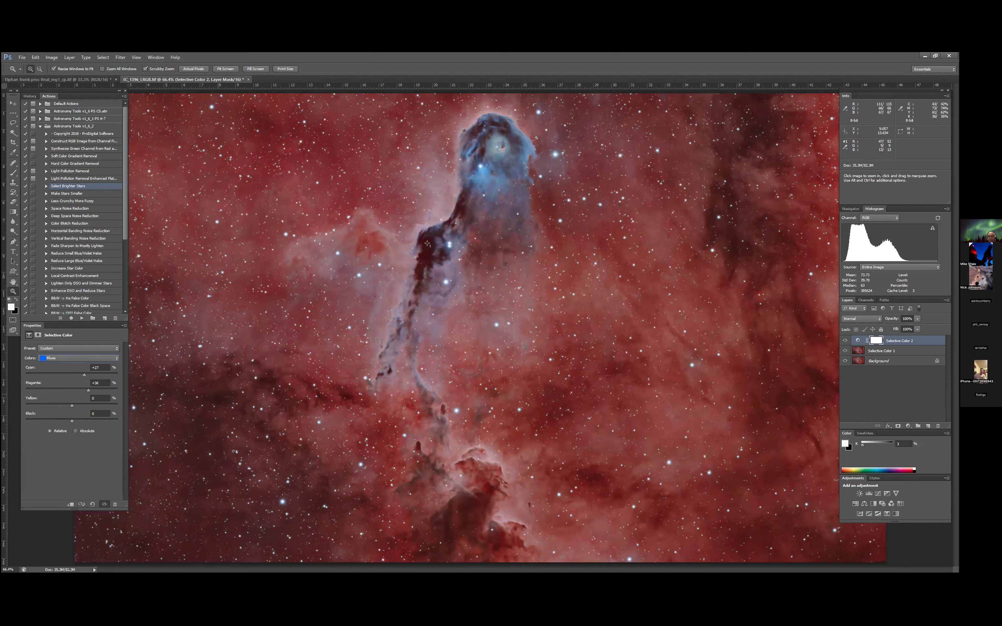
# - Compare the nebula's reds and blues with the new Selective Color layer hidden and shown
pyautogui.click(843, 340)
pyautogui.click(843, 340)
pyautogui.click(843, 340)
pyautogui.click(843, 340)
pyautogui.click(843, 340)
pyautogui.click(843, 340)
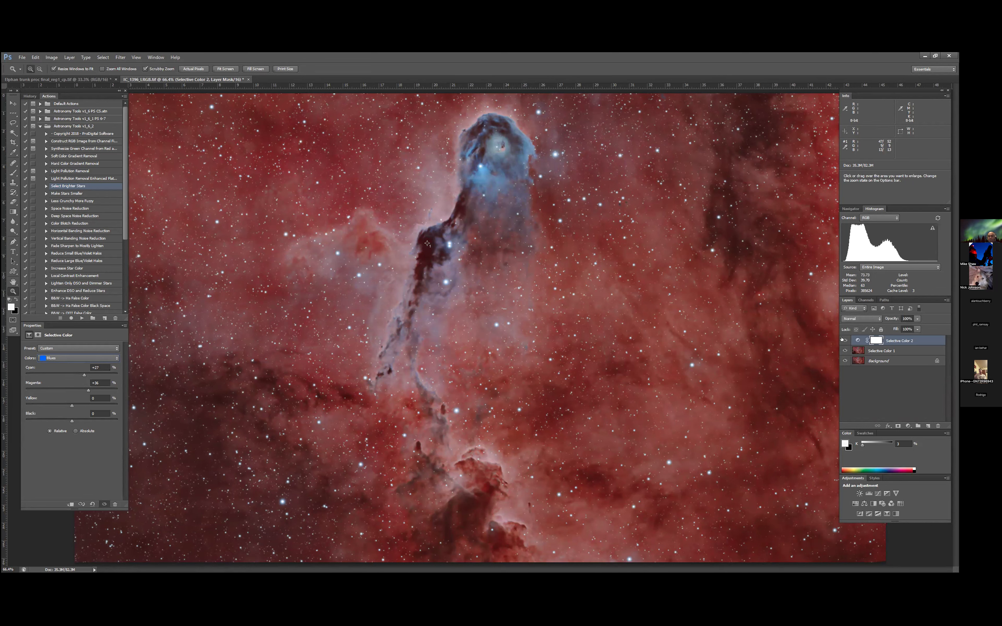
# - Merge the new Selective Color adjustment with the corrected image layer beneath it, and view the whole image at 50%
pyautogui.keyDown('shift'); pyautogui.click(892, 352); pyautogui.keyUp('shift')
pyautogui.rightClick(863, 351)
pyautogui.click(904, 264)
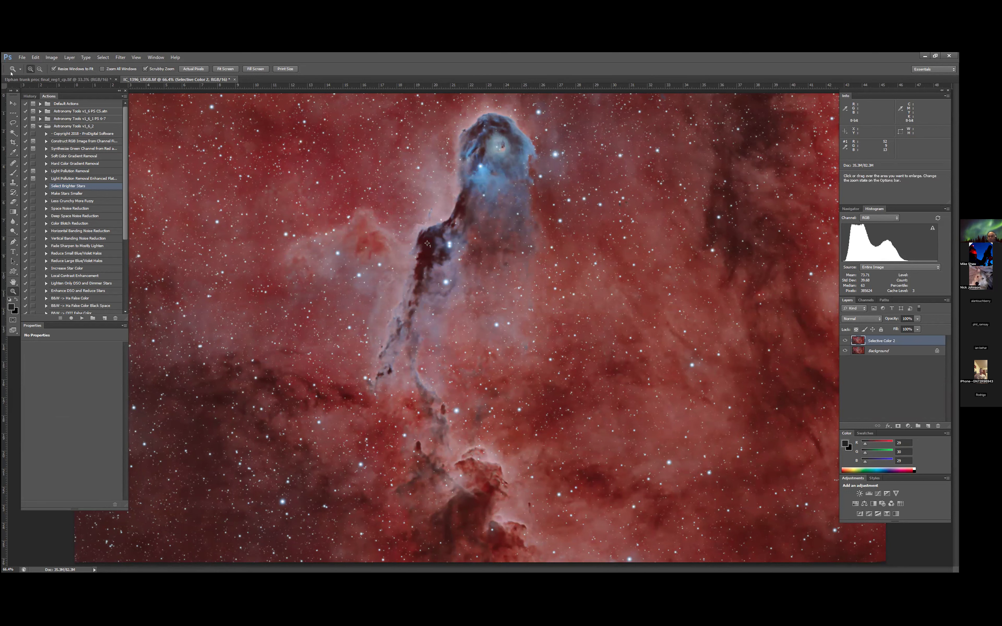
pyautogui.click(39, 69)
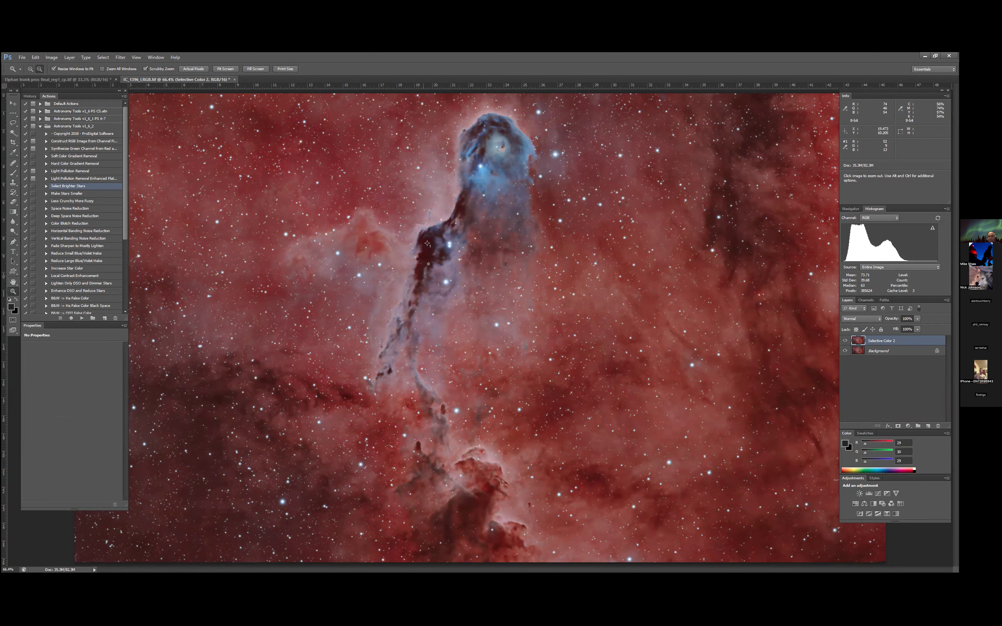
pyautogui.click(428, 264)
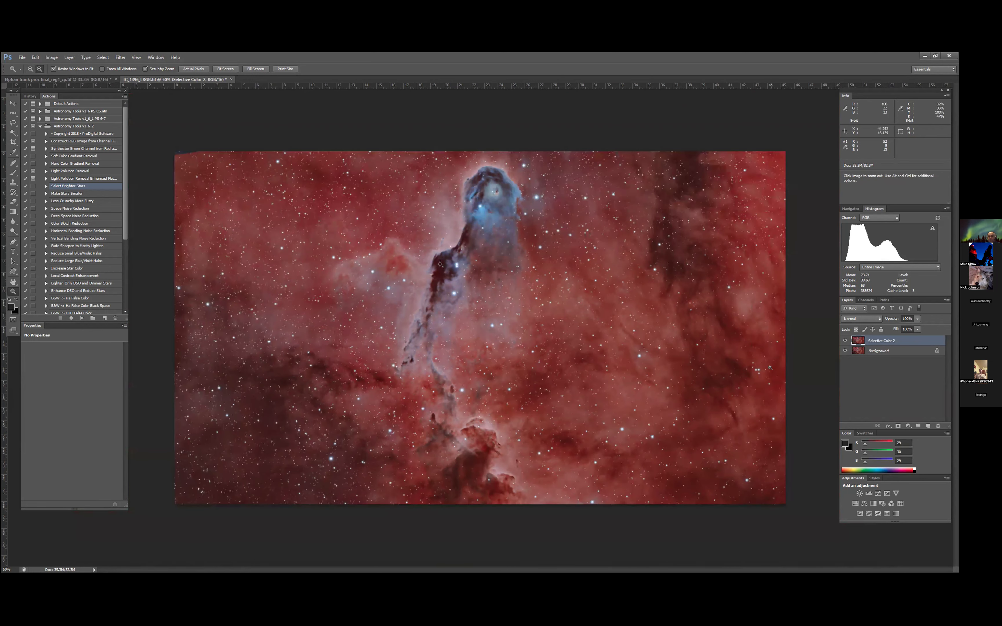
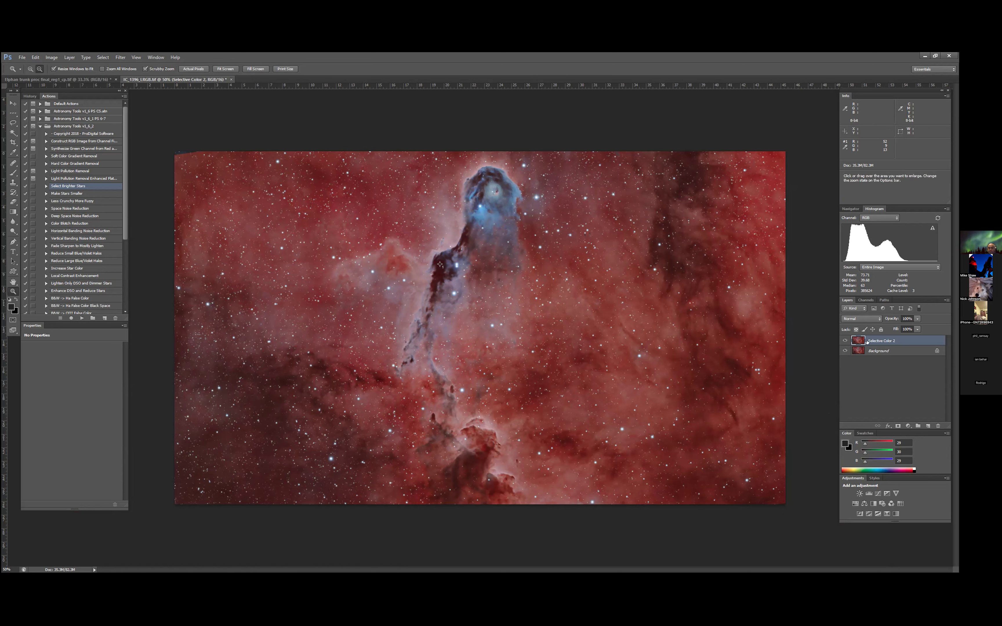
# - Compare the image with the Selective Color 2 layer hidden and shown, and lower that layer's opacity
pyautogui.click(845, 341)
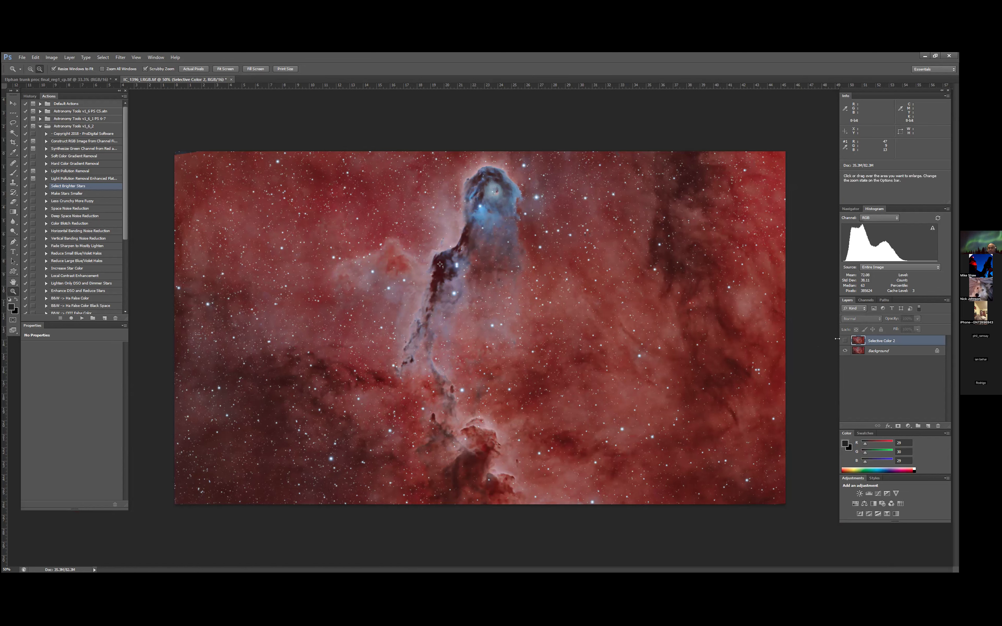
pyautogui.click(845, 340)
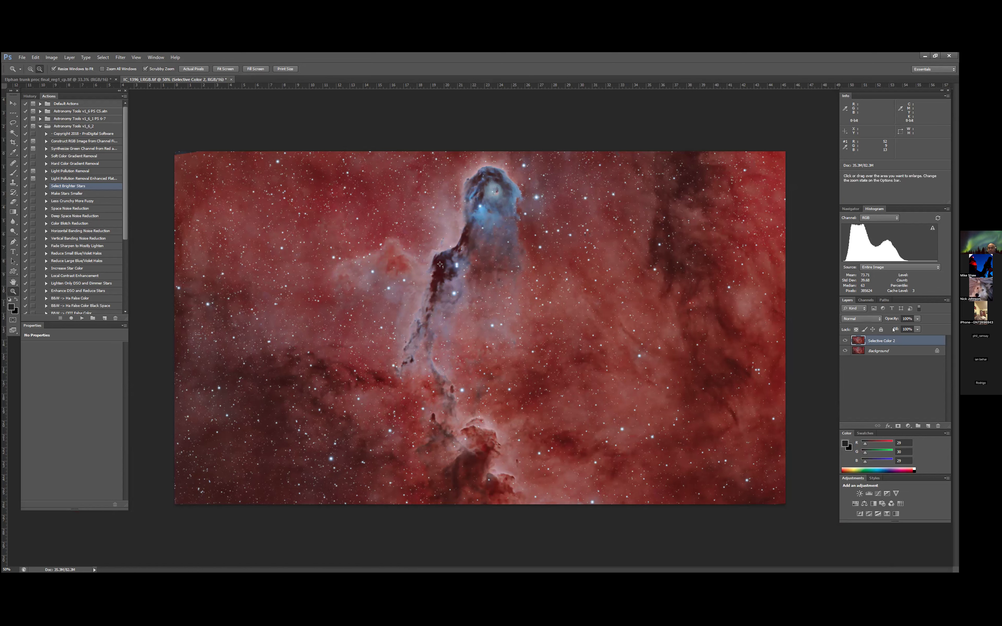
pyautogui.moveTo(917, 318); pyautogui.dragTo(895, 330)
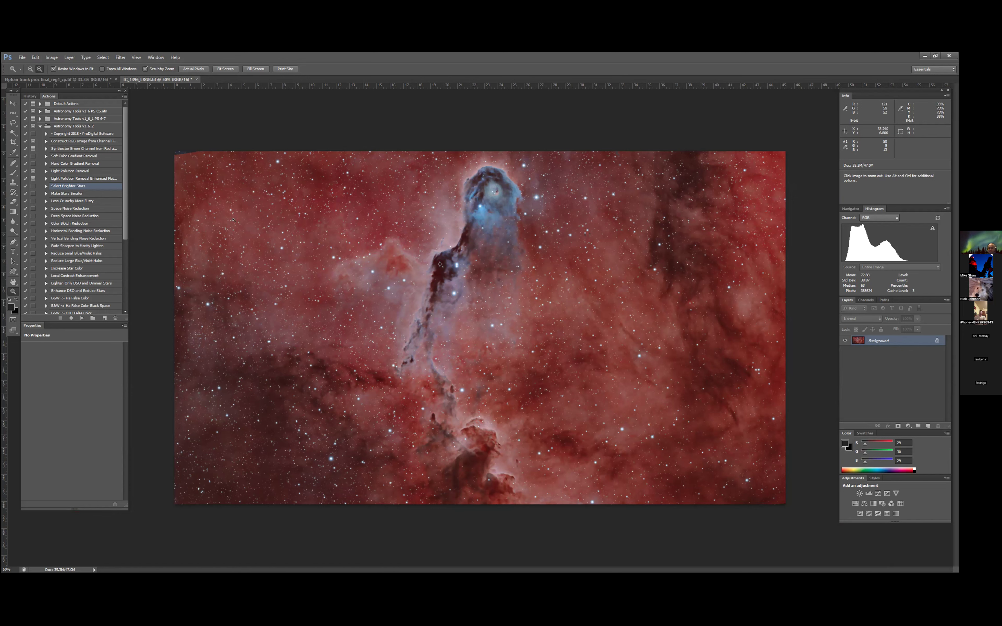
# - Crop the image symmetrically from both sides to a width of about 39.35, keeping the full height
pyautogui.click(13, 142)
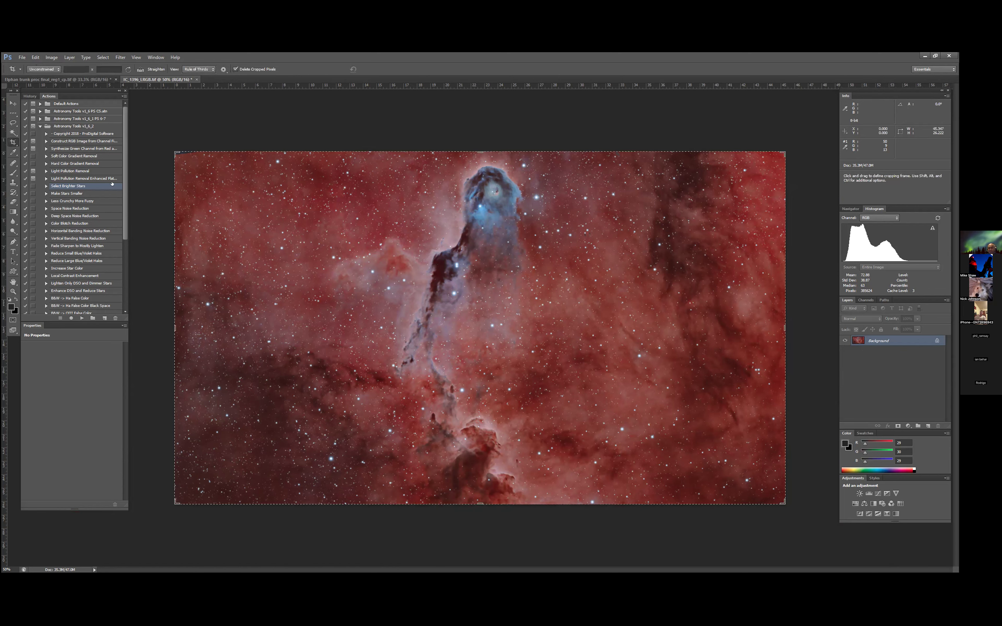
pyautogui.moveTo(176, 326); pyautogui.dragTo(198, 327)
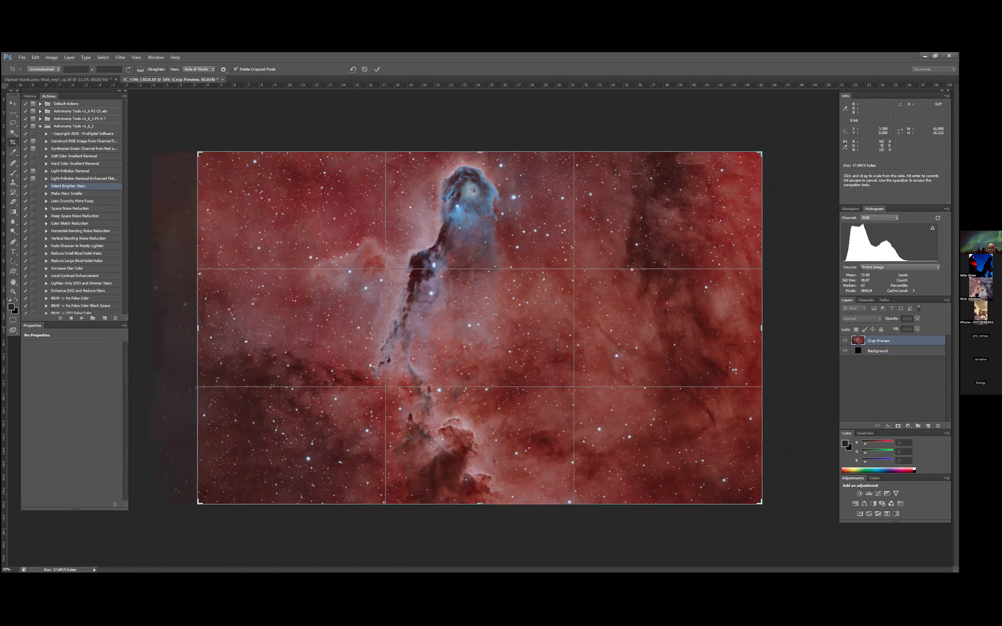
pyautogui.moveTo(741, 324); pyautogui.dragTo(740, 325)
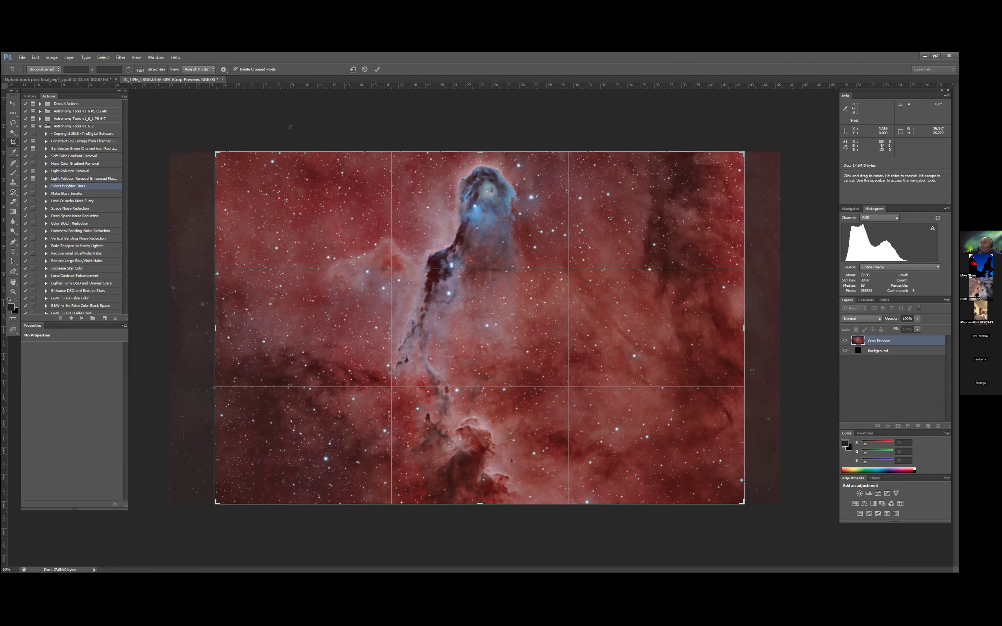
pyautogui.press('Return')
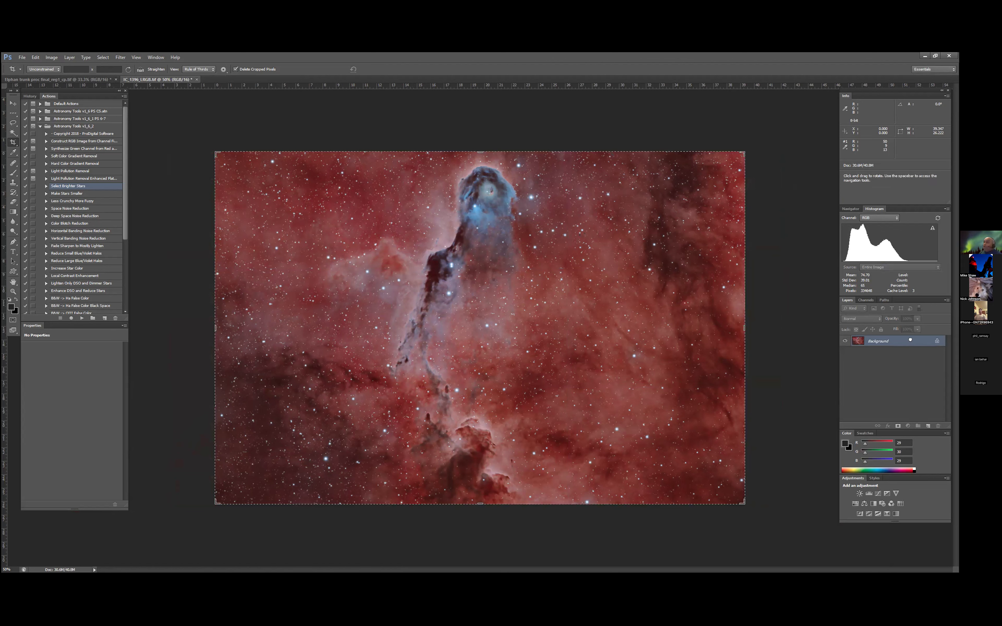
# - Run the Faint Dust Enhance action on a duplicate of the background layer, and flatten the image
pyautogui.moveTo(927, 421); pyautogui.dragTo(927, 426)
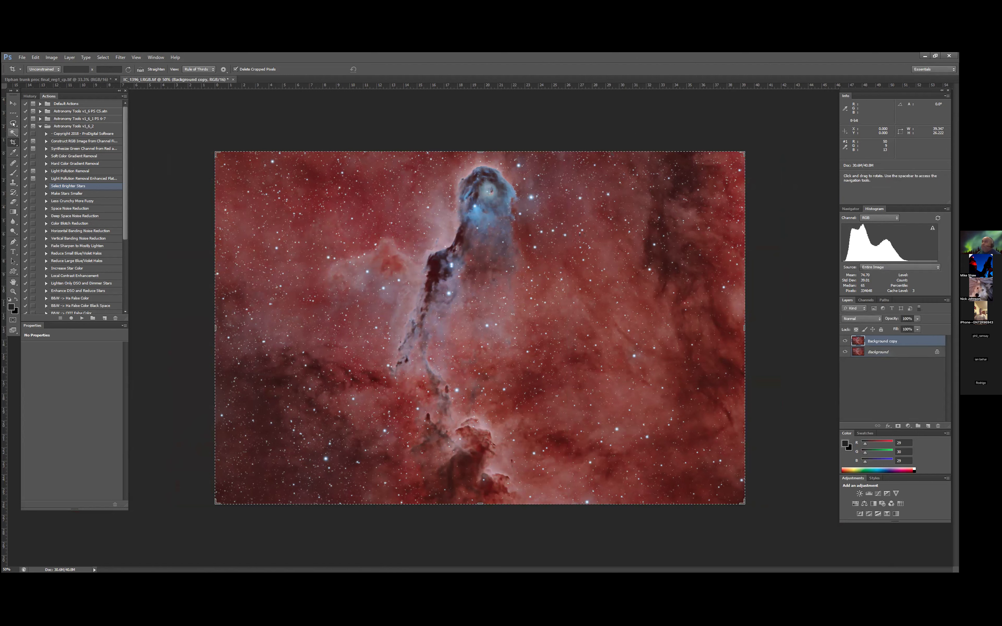
pyautogui.click(40, 127)
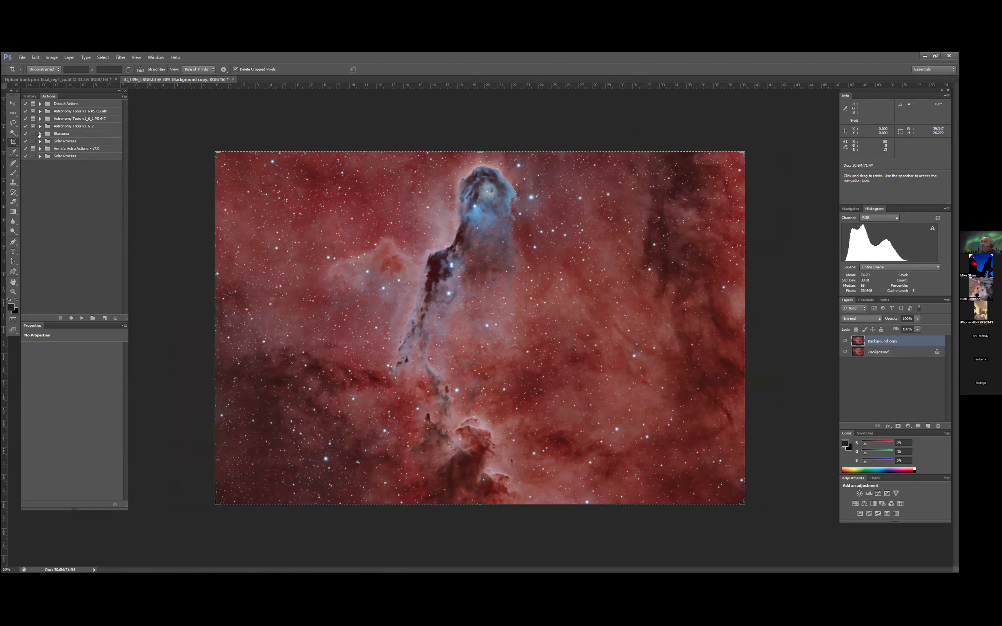
pyautogui.click(39, 134)
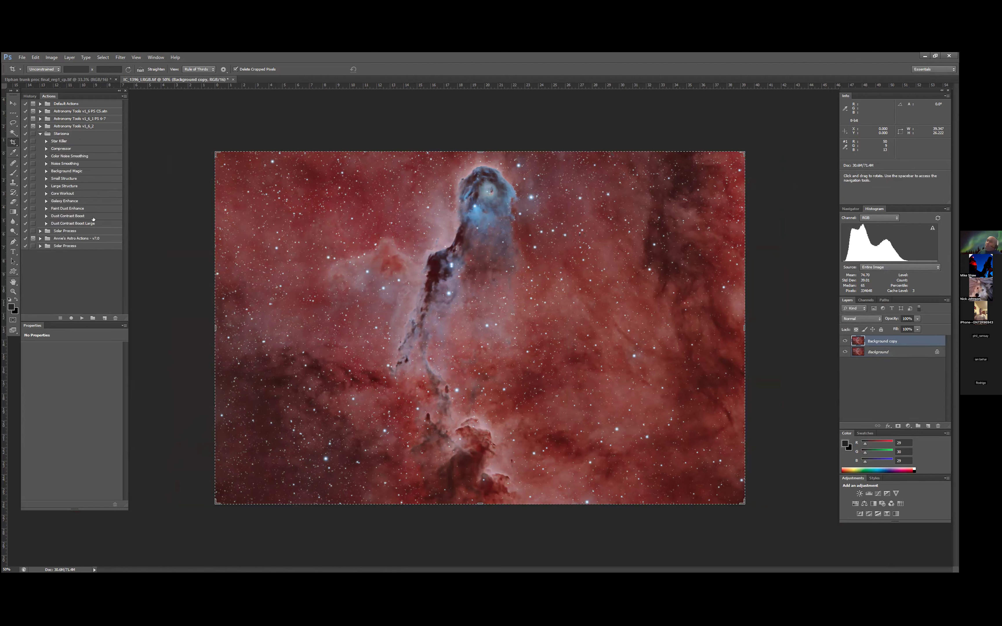
pyautogui.click(64, 208)
pyautogui.click(78, 317)
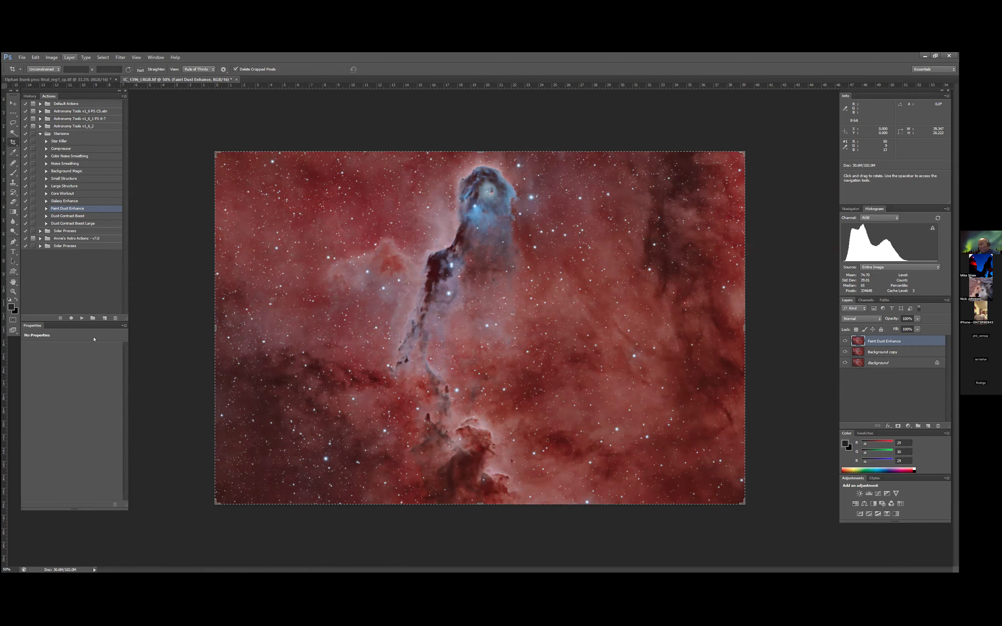
pyautogui.click(70, 57)
pyautogui.click(93, 305)
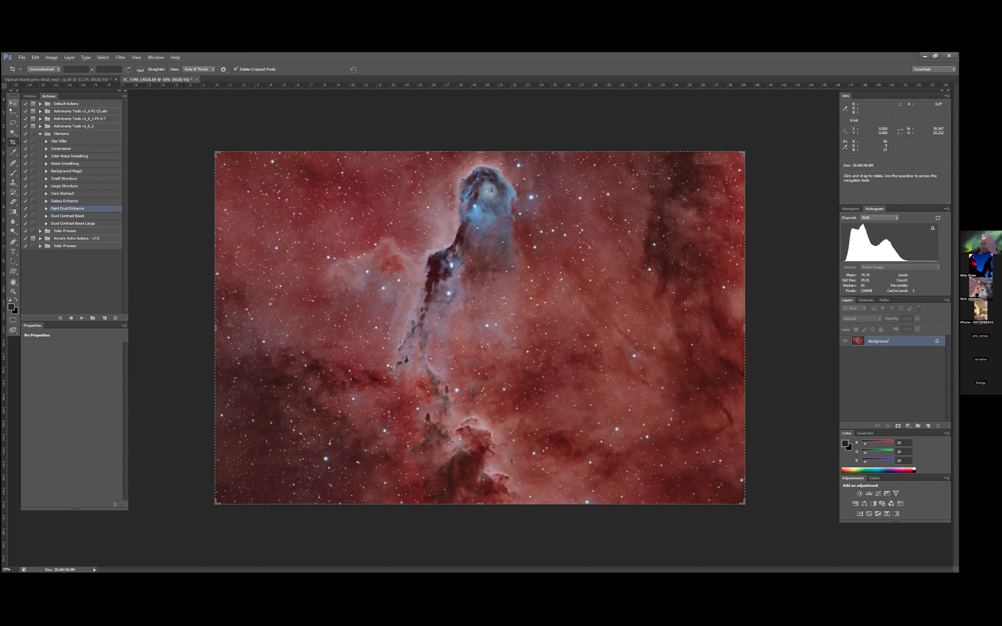
pyautogui.click(12, 123)
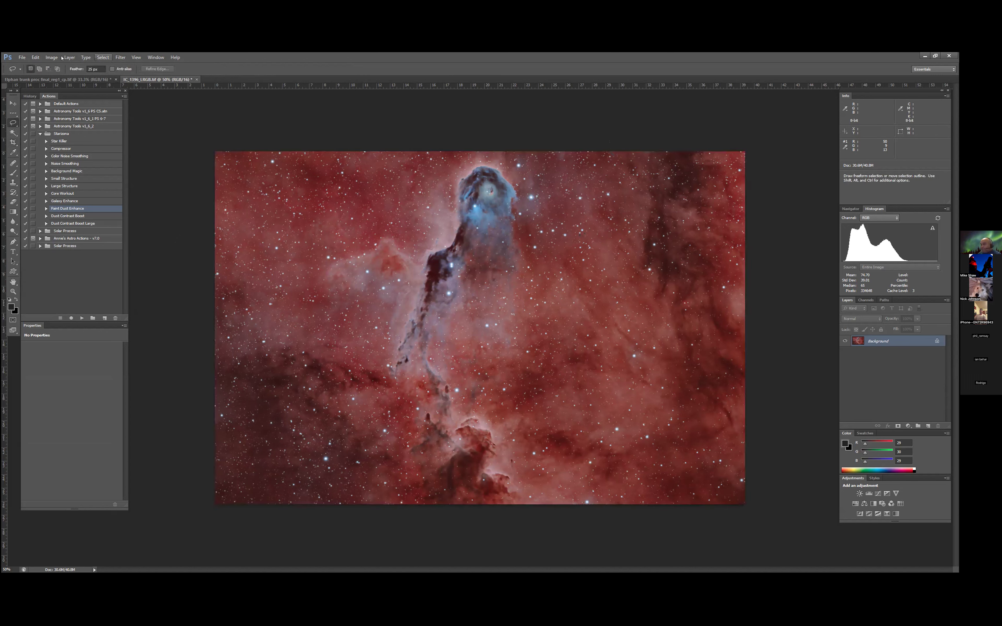
pyautogui.click(53, 58)
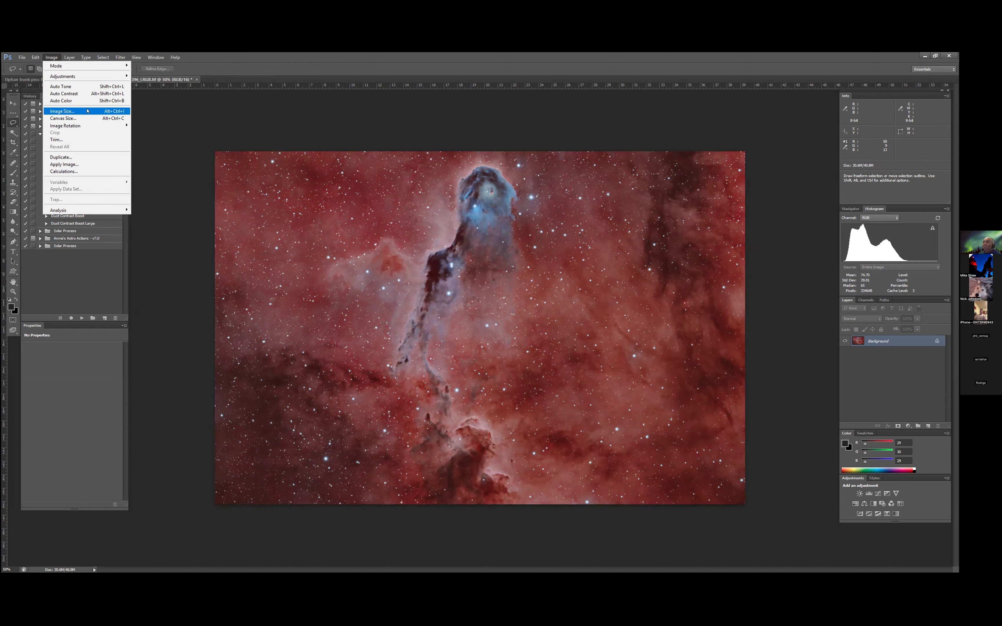
pyautogui.moveTo(91, 128)
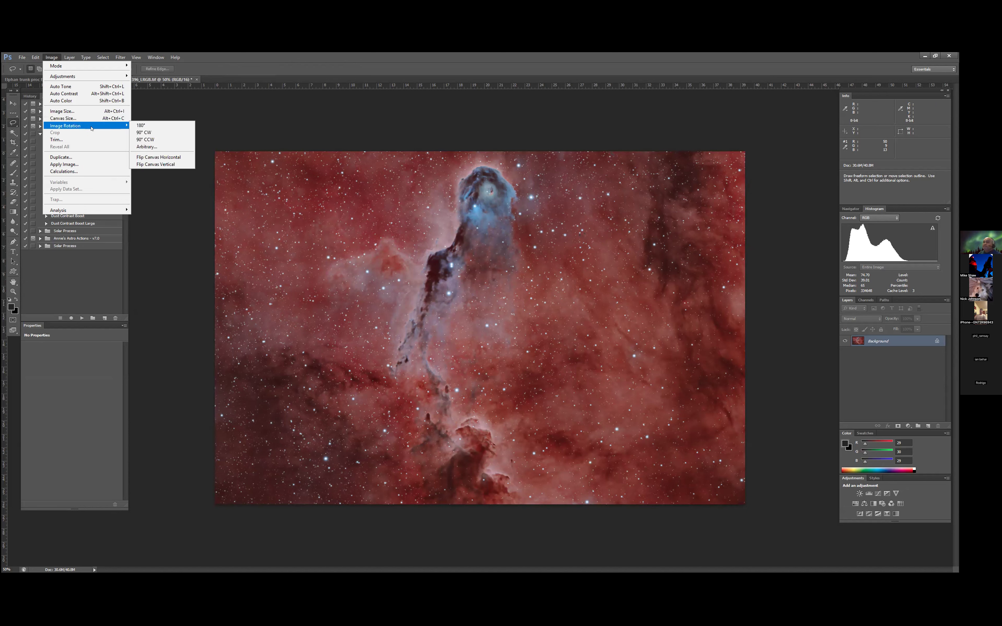
pyautogui.click(170, 152)
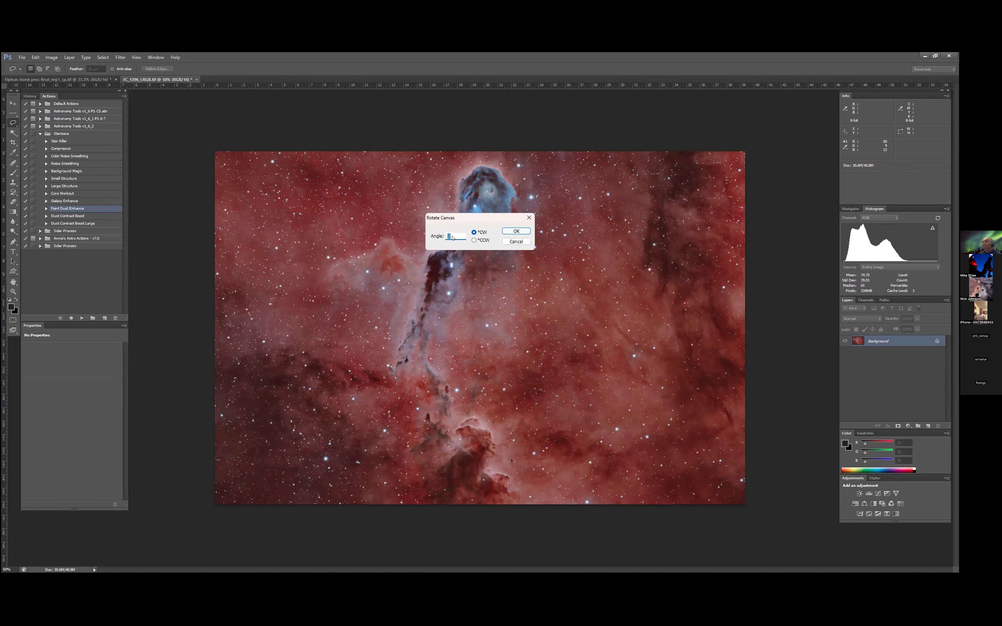
pyautogui.click(516, 242)
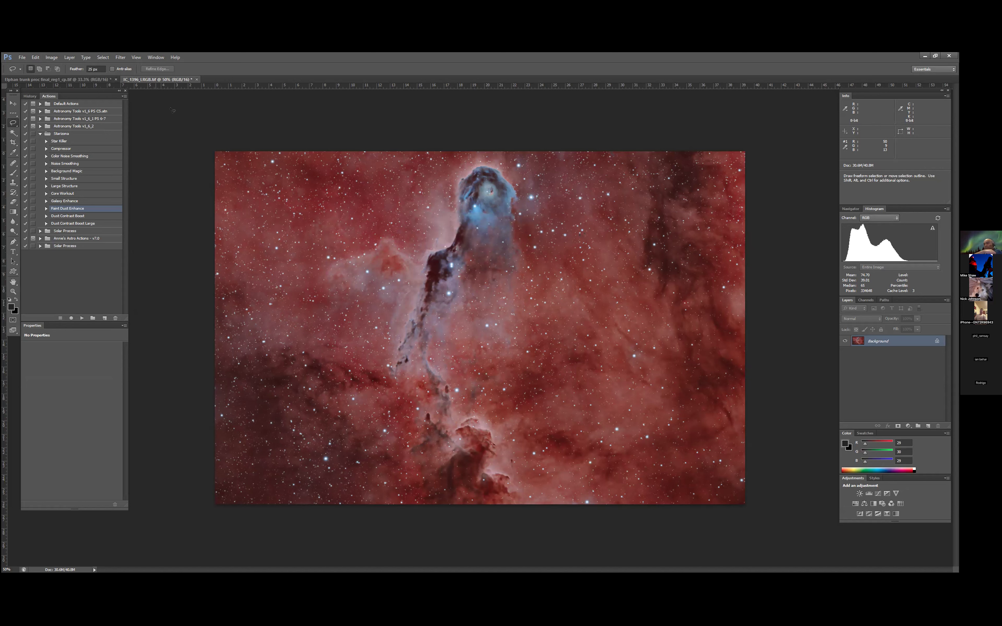
# - Try rotating the image by about 47.8° within the crop frame, and discard the crop
pyautogui.click(52, 57)
pyautogui.click(13, 142)
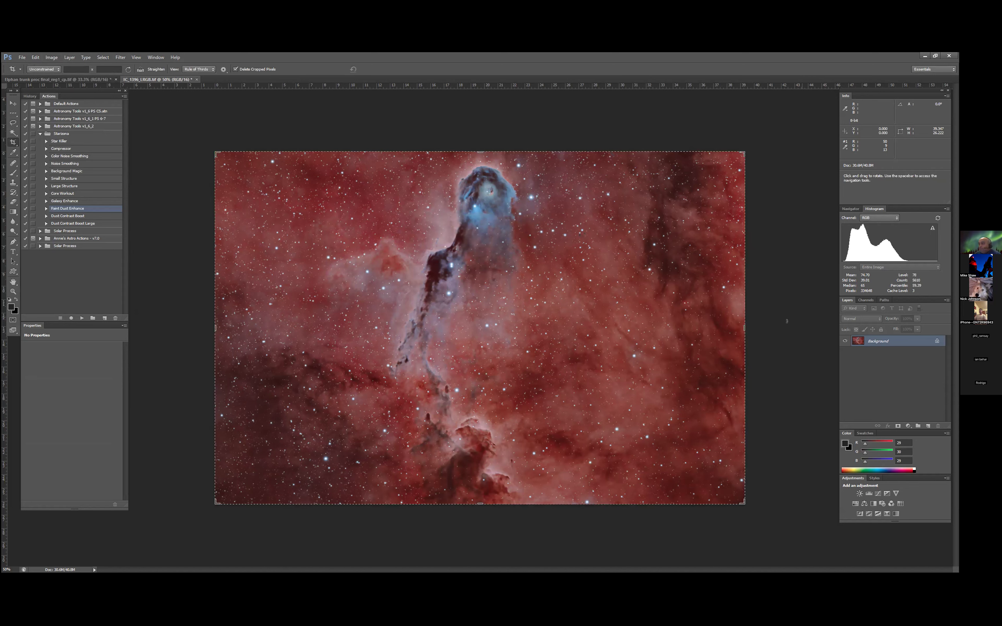
pyautogui.moveTo(752, 326); pyautogui.dragTo(754, 325)
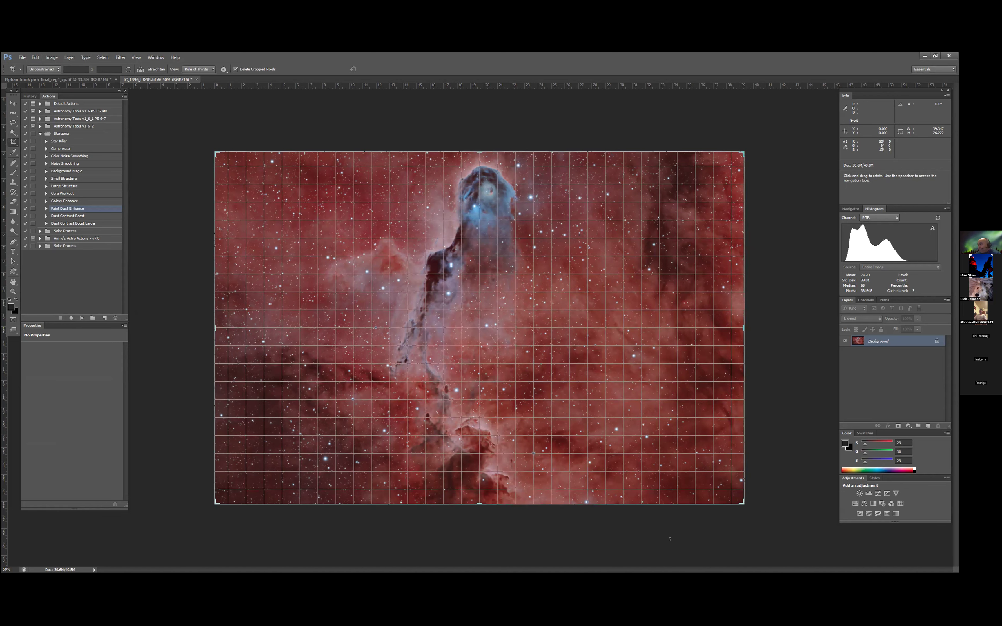
pyautogui.moveTo(669, 539); pyautogui.dragTo(669, 539)
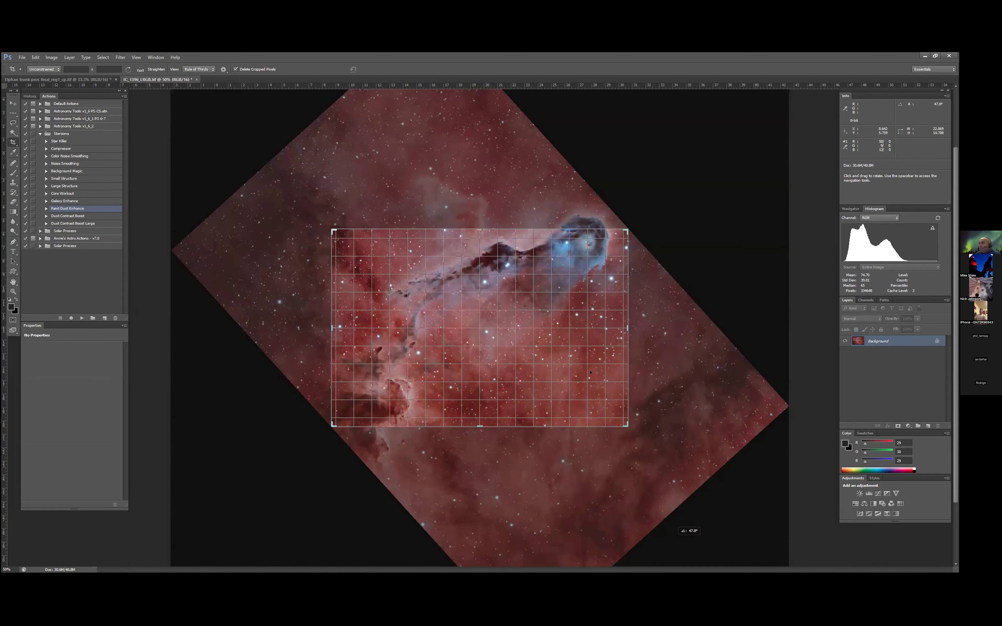
pyautogui.hotkey('ctrl', 'z')
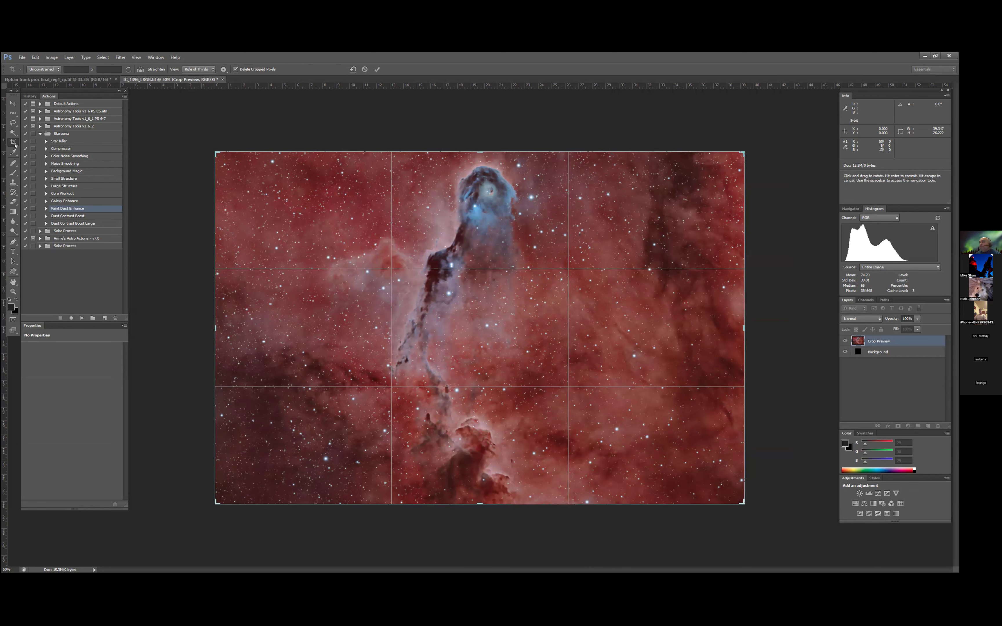
pyautogui.click(13, 122)
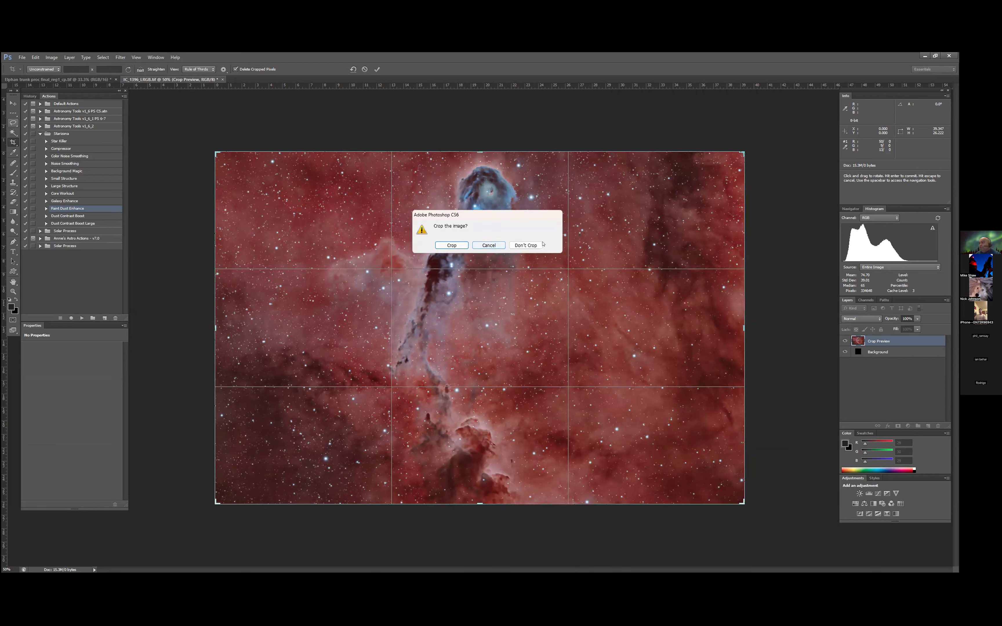
pyautogui.click(525, 246)
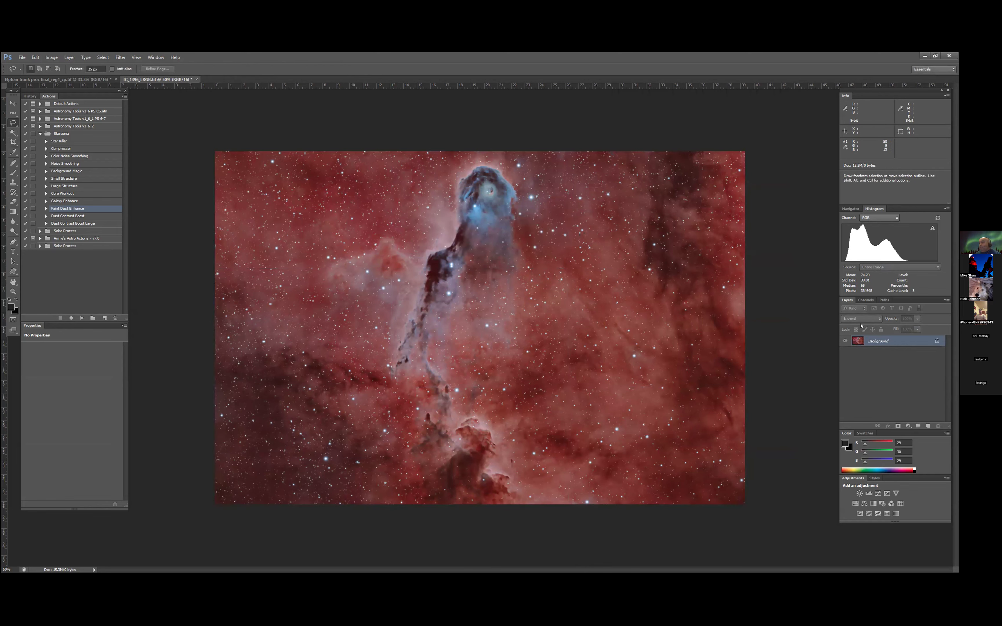
# - Add a Vibrance adjustment layer with vibrance at +11 and saturation at +4
pyautogui.click(907, 426)
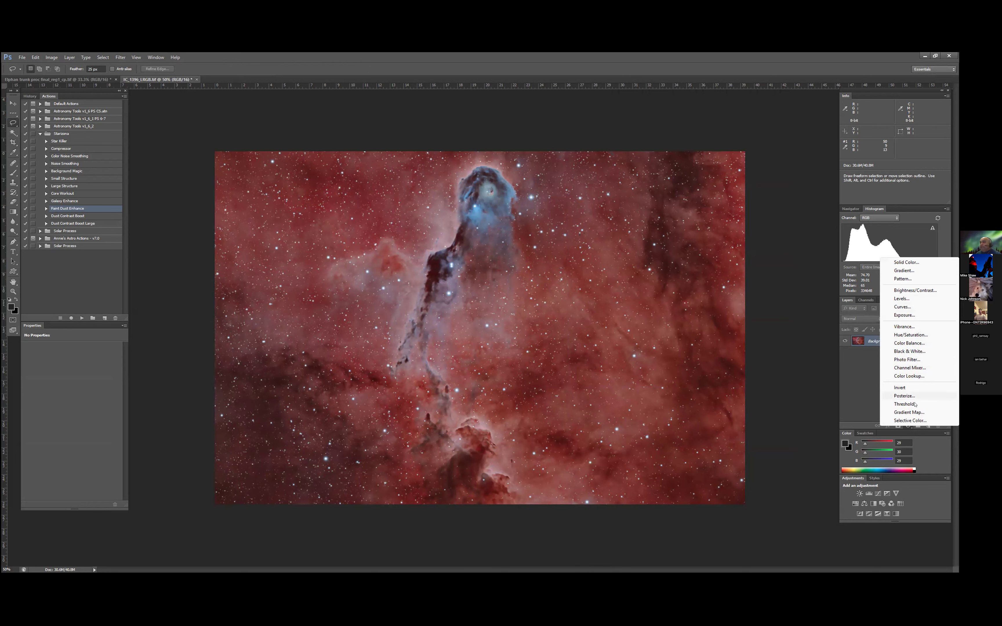
pyautogui.click(912, 328)
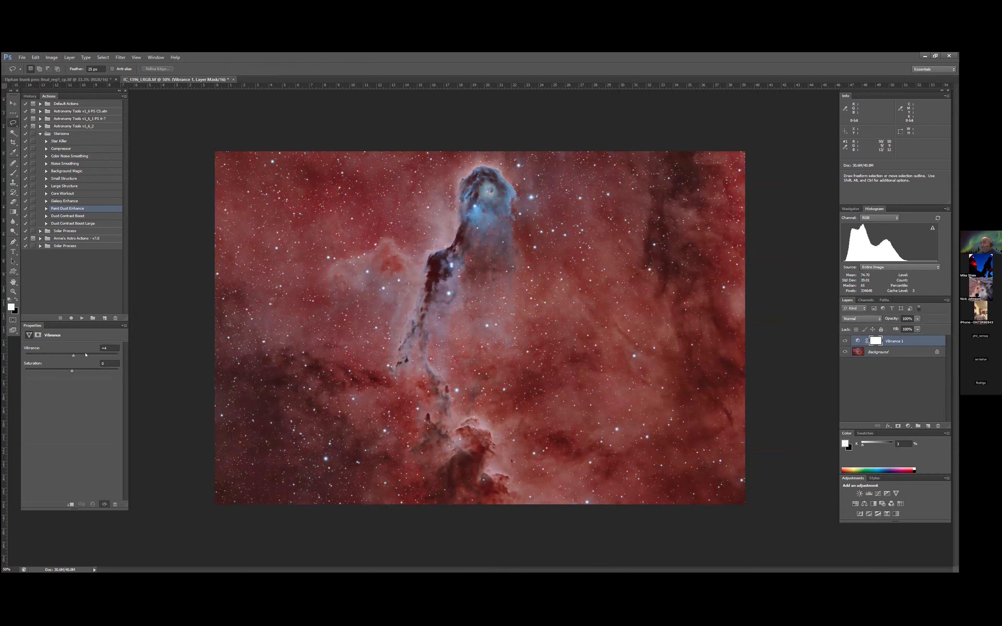
pyautogui.moveTo(85, 357); pyautogui.dragTo(88, 355)
pyautogui.moveTo(70, 366); pyautogui.dragTo(71, 370)
pyautogui.moveTo(74, 356); pyautogui.dragTo(75, 356)
pyautogui.moveTo(68, 356); pyautogui.dragTo(76, 357)
pyautogui.moveTo(67, 361); pyautogui.dragTo(73, 361)
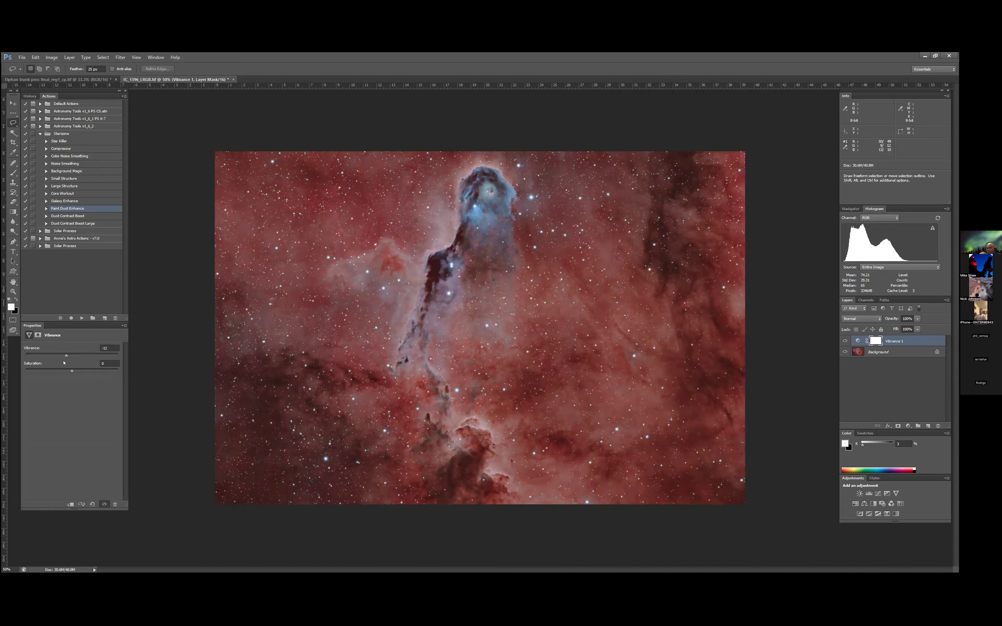
pyautogui.moveTo(67, 365); pyautogui.dragTo(67, 365)
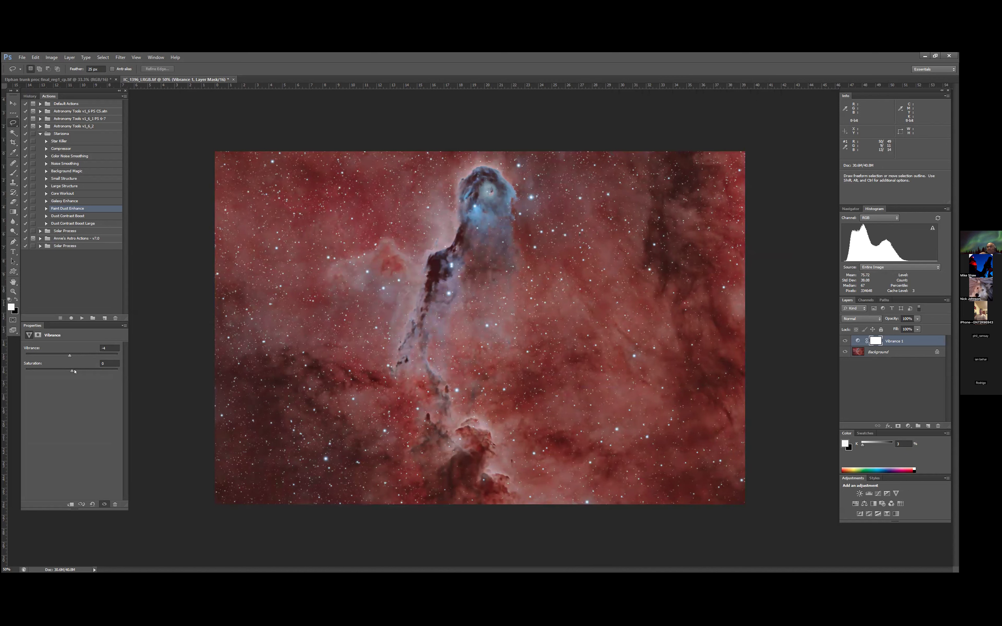
pyautogui.moveTo(76, 370); pyautogui.dragTo(74, 370)
pyautogui.moveTo(70, 356); pyautogui.dragTo(71, 356)
pyautogui.moveTo(71, 356); pyautogui.dragTo(68, 356)
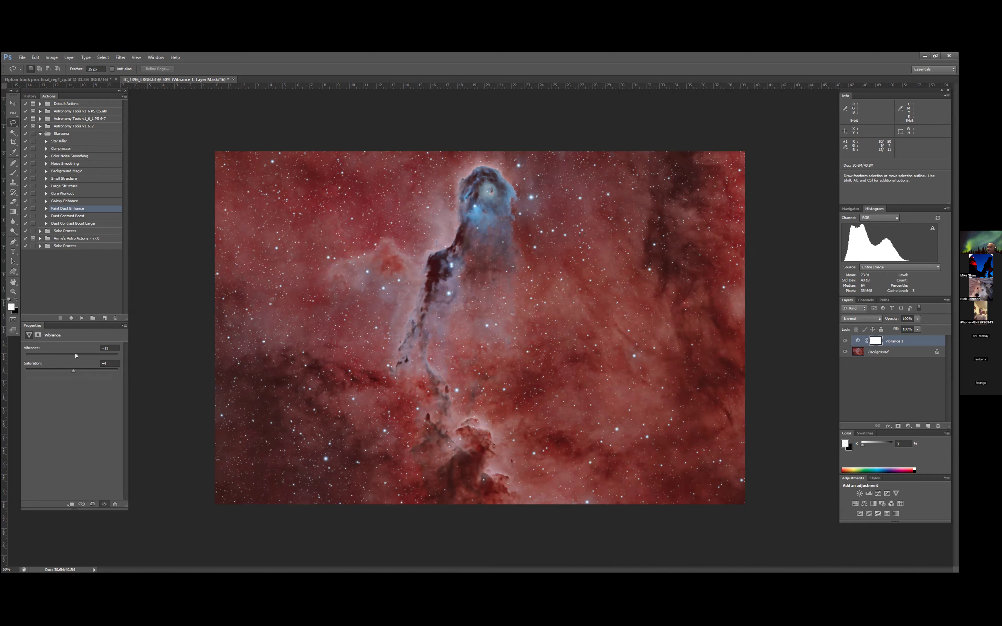
# - Compare the image with the Vibrance adjustment hidden and shown, and flatten the image
pyautogui.click(842, 340)
pyautogui.click(843, 340)
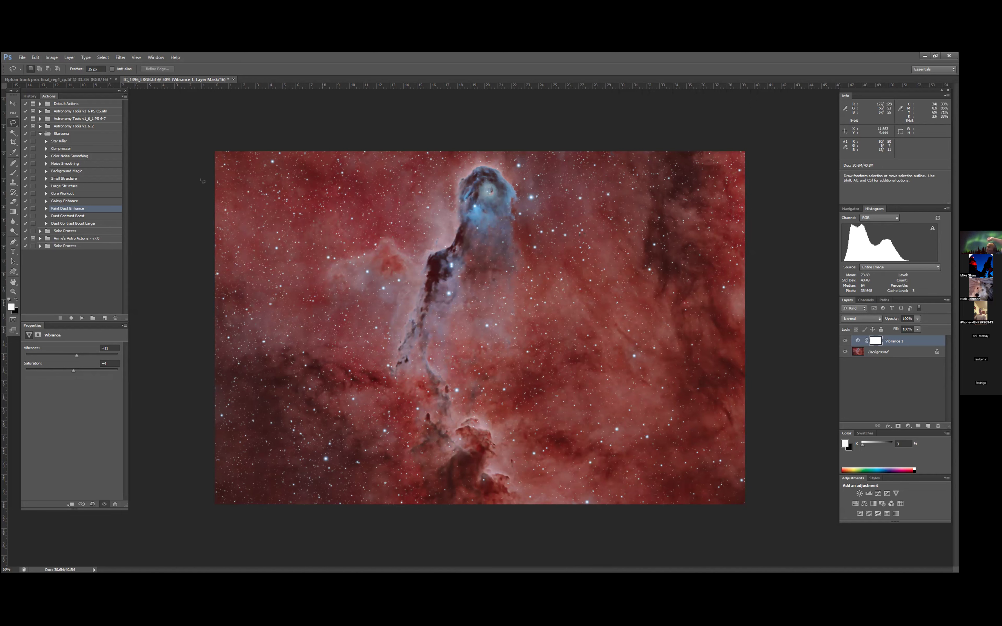
pyautogui.click(69, 57)
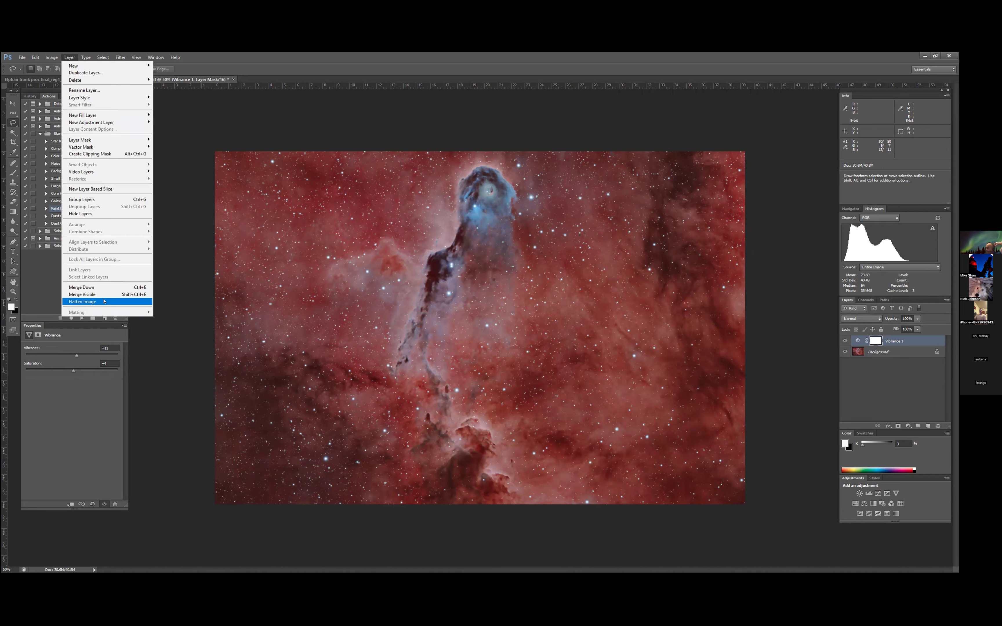
pyautogui.click(91, 301)
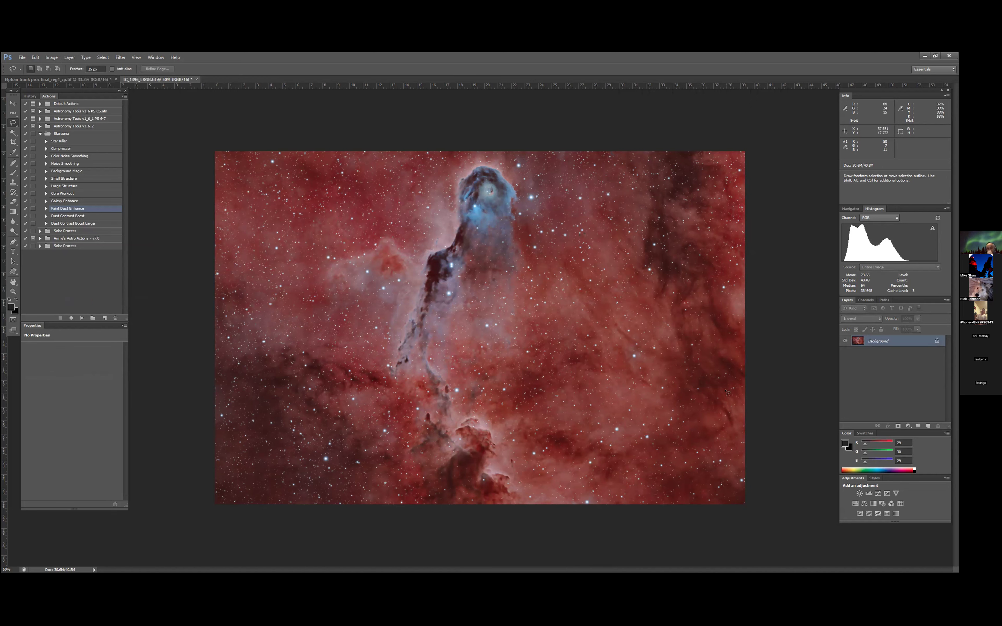
# - Add a Hue/Saturation adjustment with slightly reduced master saturation, and compare the image with it hidden and shown
pyautogui.click(908, 426)
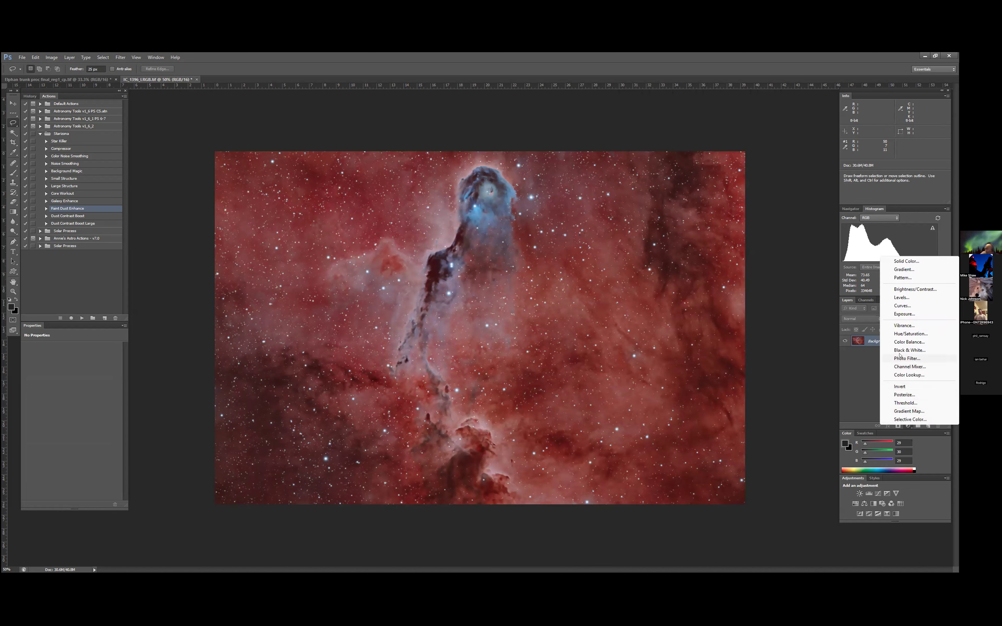
pyautogui.click(906, 334)
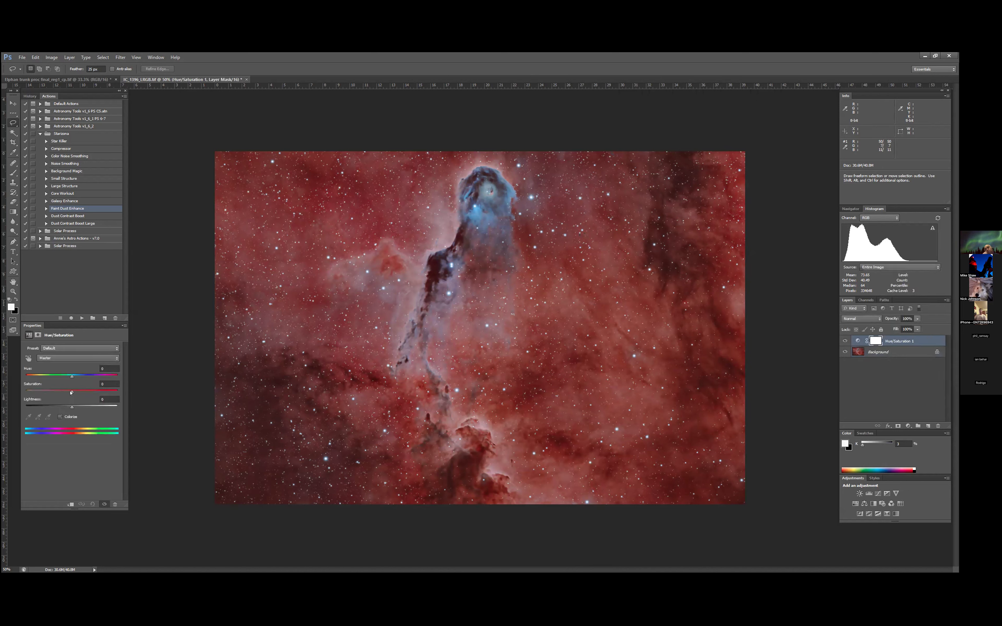
pyautogui.moveTo(71, 392); pyautogui.dragTo(68, 392)
pyautogui.moveTo(71, 392); pyautogui.dragTo(67, 392)
pyautogui.click(844, 340)
pyautogui.click(844, 341)
pyautogui.click(844, 341)
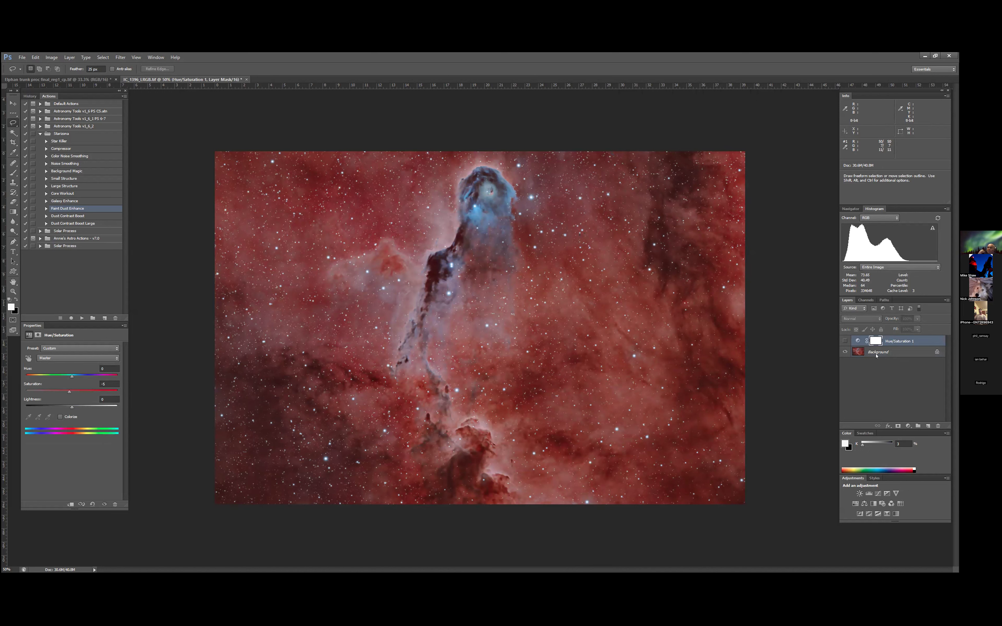
pyautogui.click(844, 341)
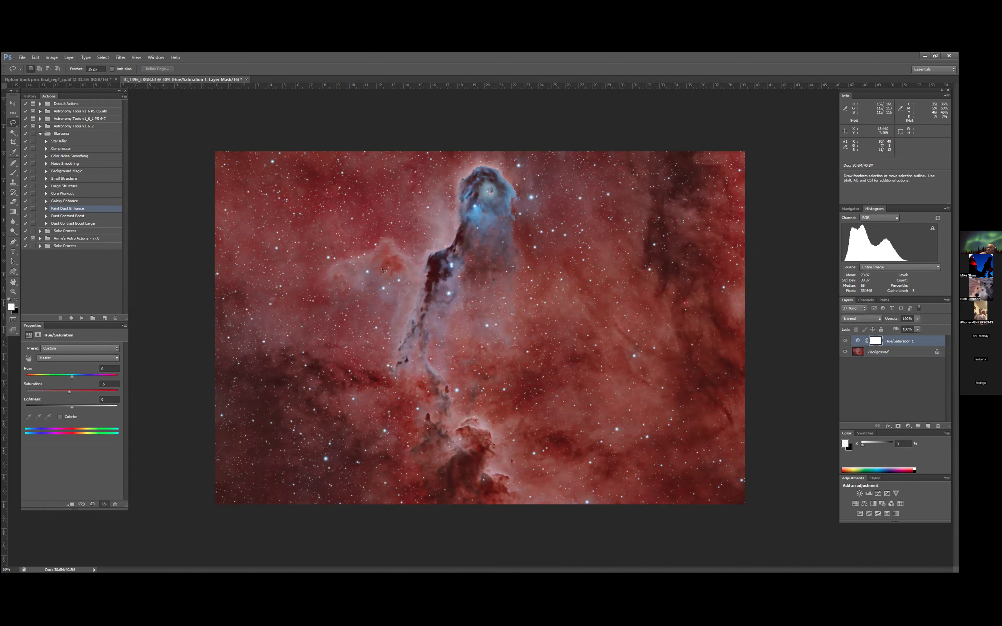
# - Flatten the image and save it as a TIFF named "IC_1396_LRGB final new" in the master Elphan trunk folder
pyautogui.click(70, 58)
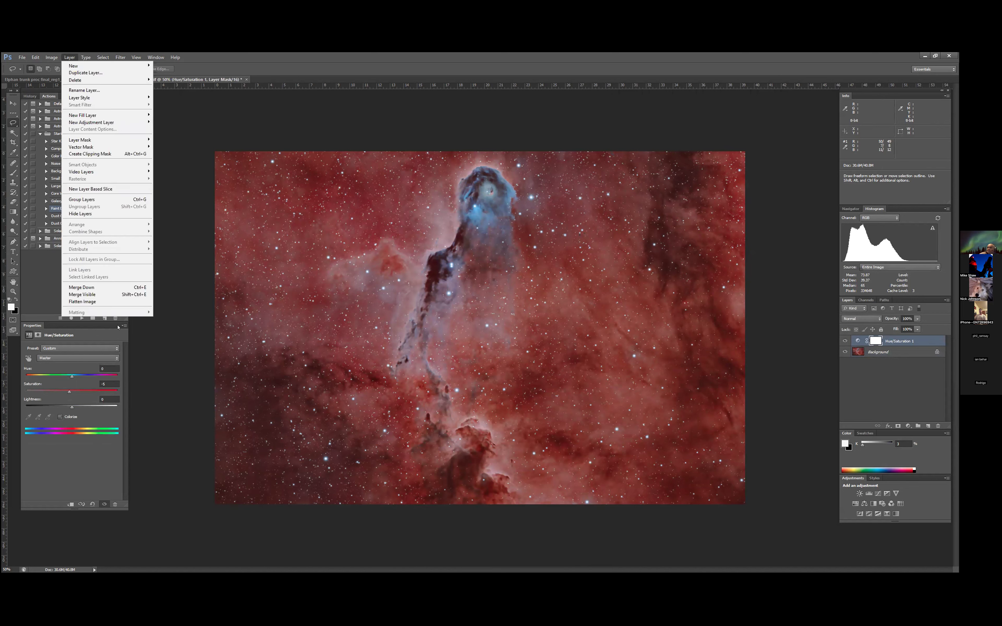
pyautogui.click(100, 302)
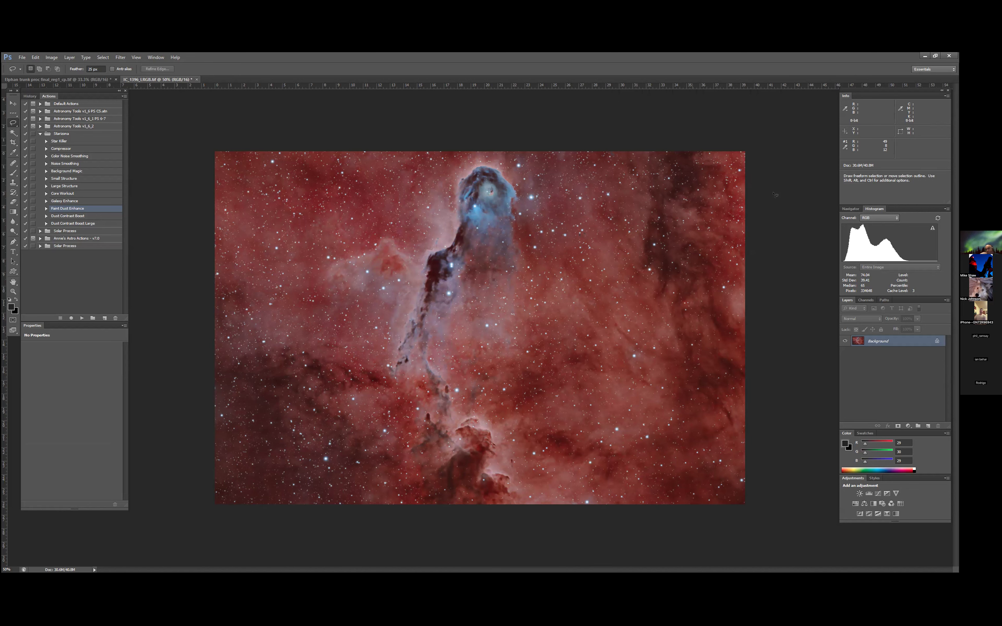
pyautogui.click(21, 57)
pyautogui.click(40, 147)
pyautogui.click(486, 282)
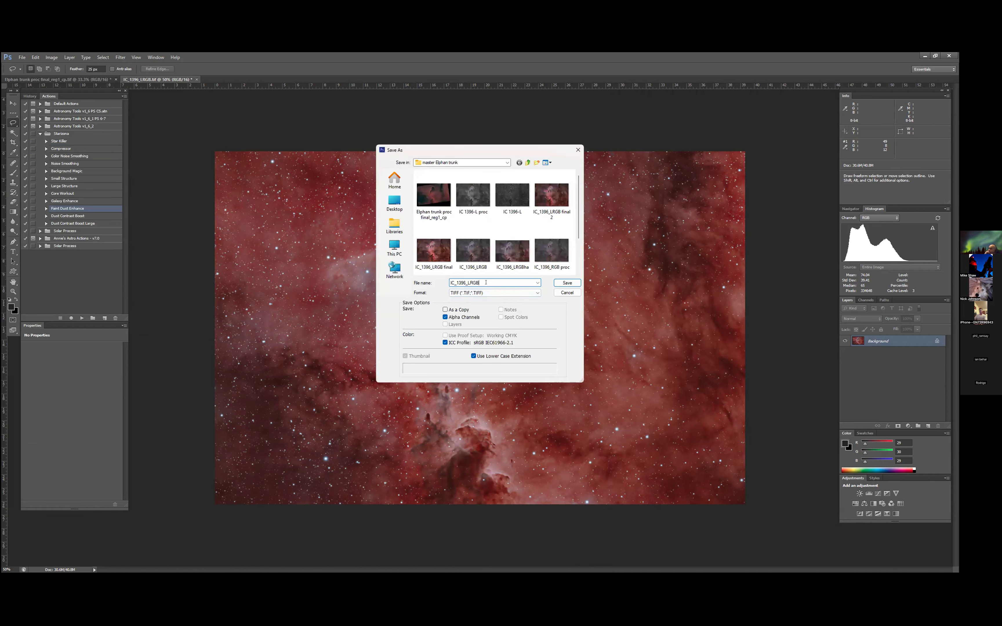
pyautogui.write('final')
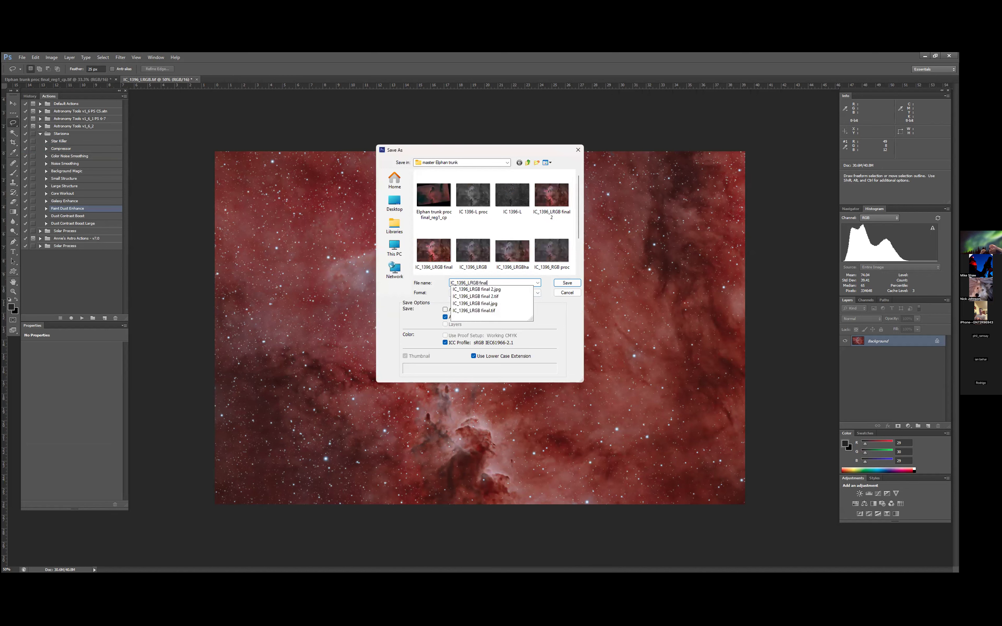
pyautogui.write(' new')
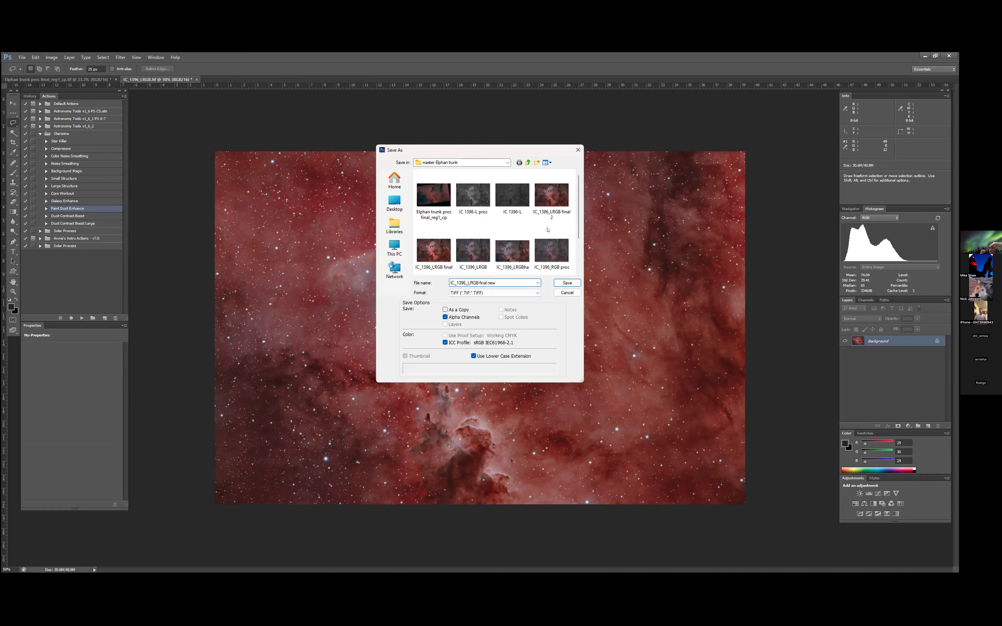
pyautogui.click(567, 282)
pyautogui.press('Return')
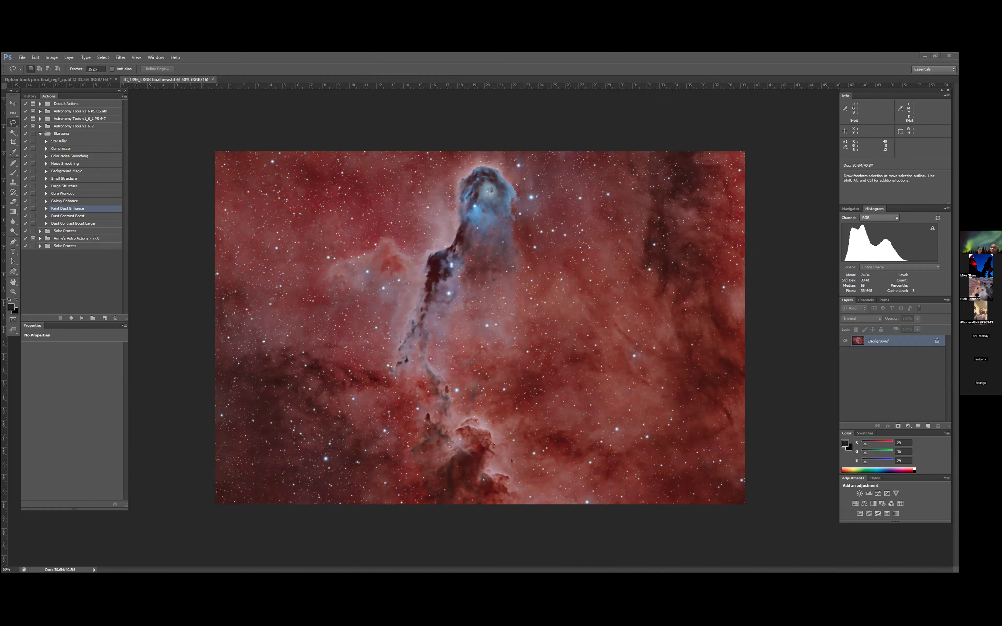
pyautogui.click(137, 58)
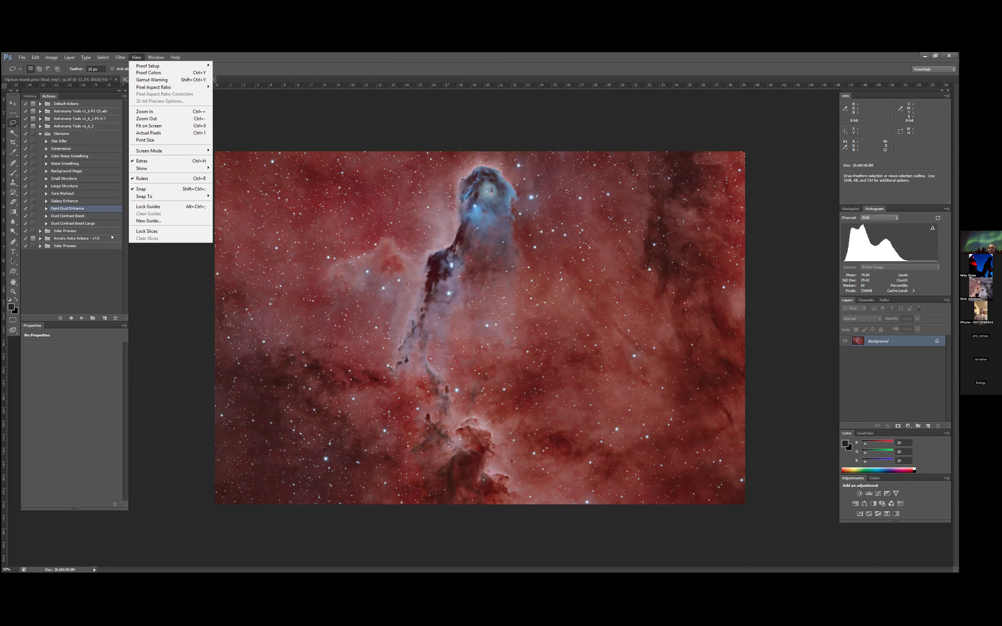
pyautogui.click(309, 118)
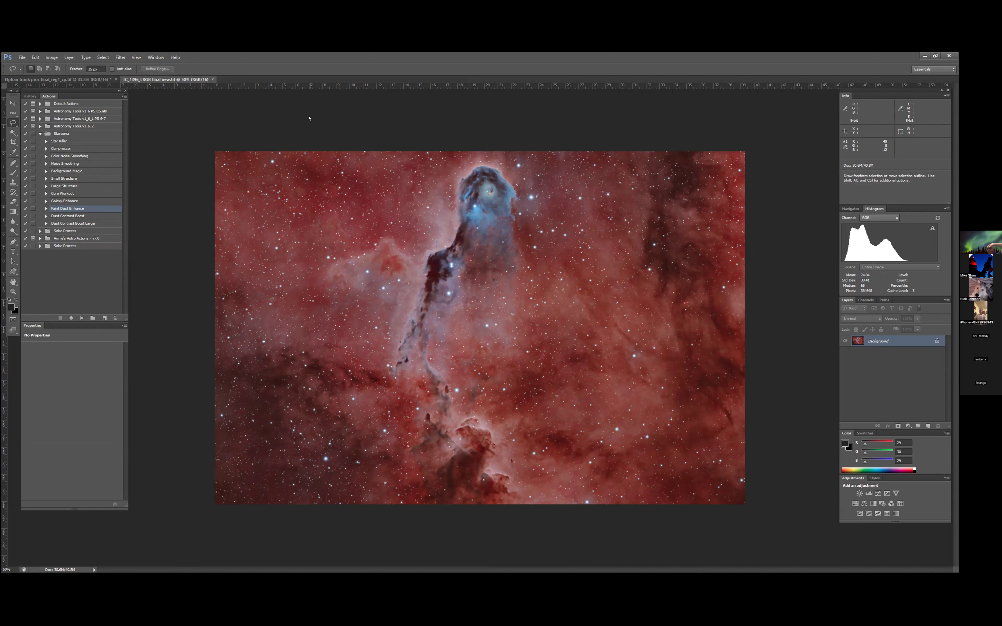
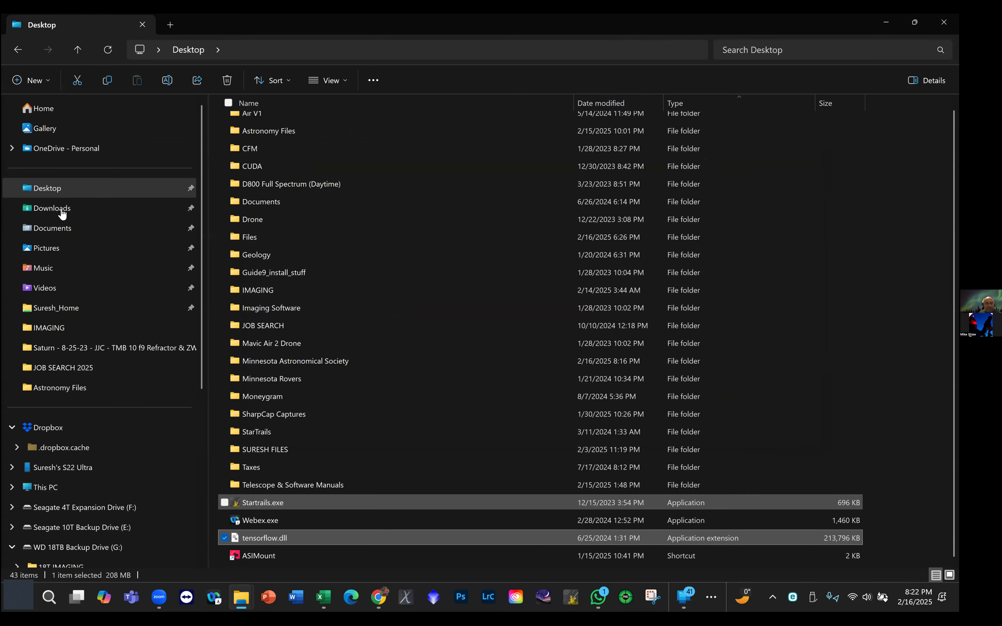
# - Open the PixInsight Group Videos folder in IMAGING, widen the name column to show full file names, and select the Photoshop Layers 1-12-25 video
pyautogui.click(62, 212)
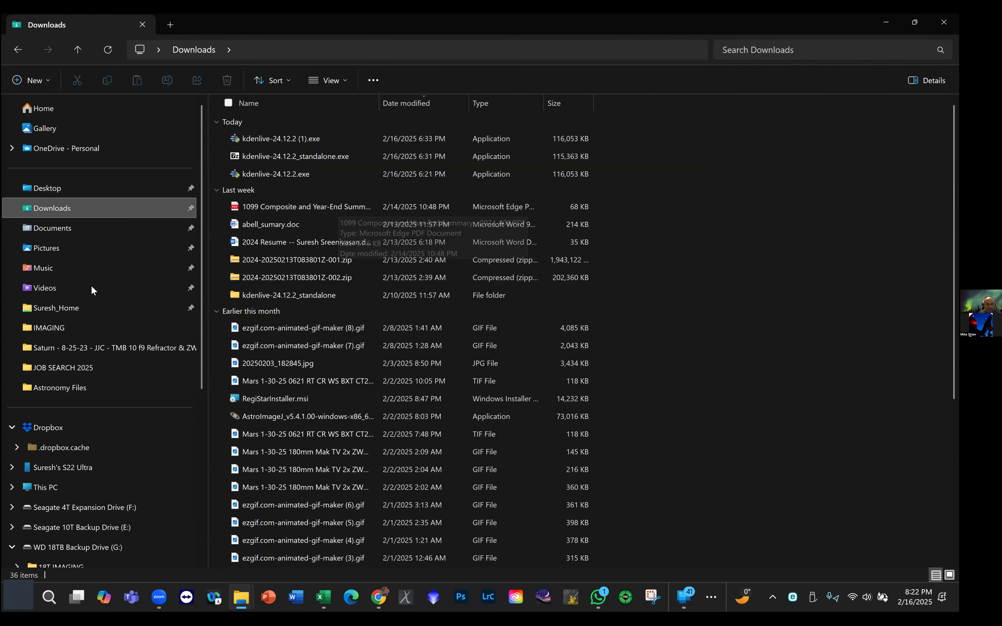
pyautogui.click(70, 326)
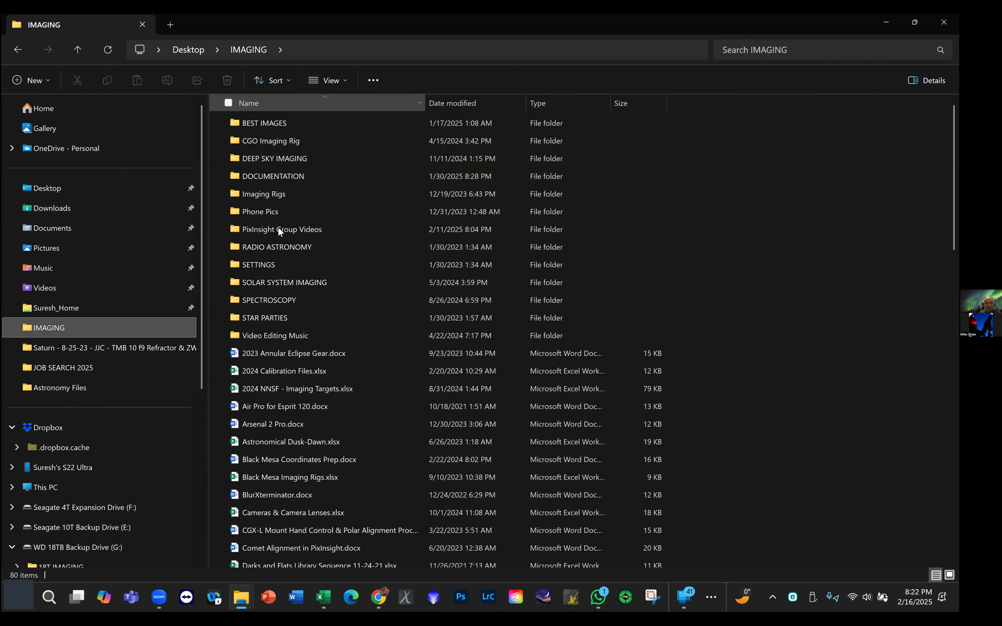
pyautogui.doubleClick(278, 227)
pyautogui.click(277, 124)
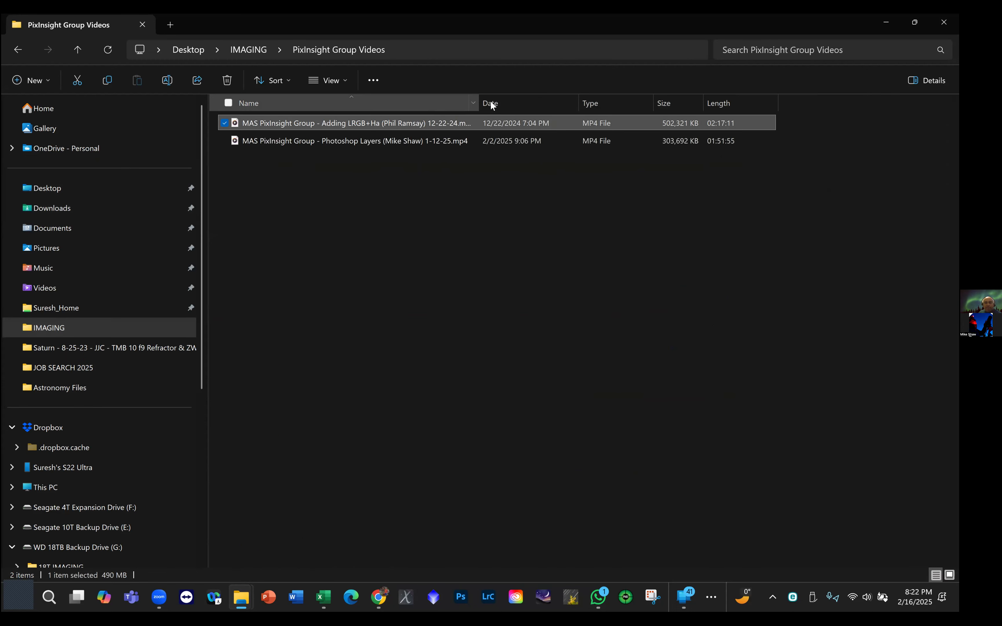
pyautogui.moveTo(480, 102); pyautogui.dragTo(531, 103)
pyautogui.click(394, 138)
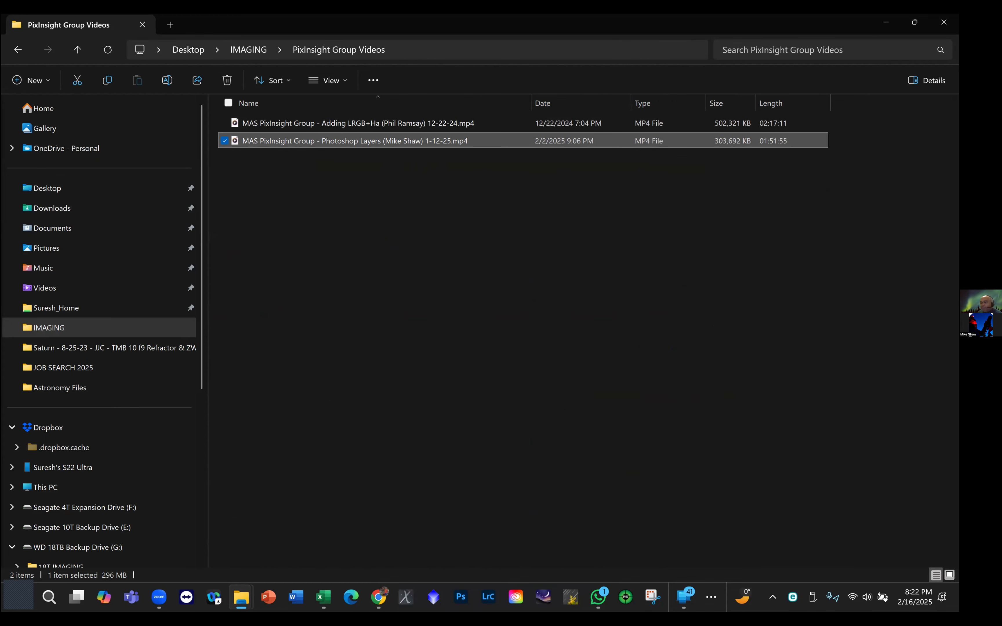
pyautogui.click(886, 22)
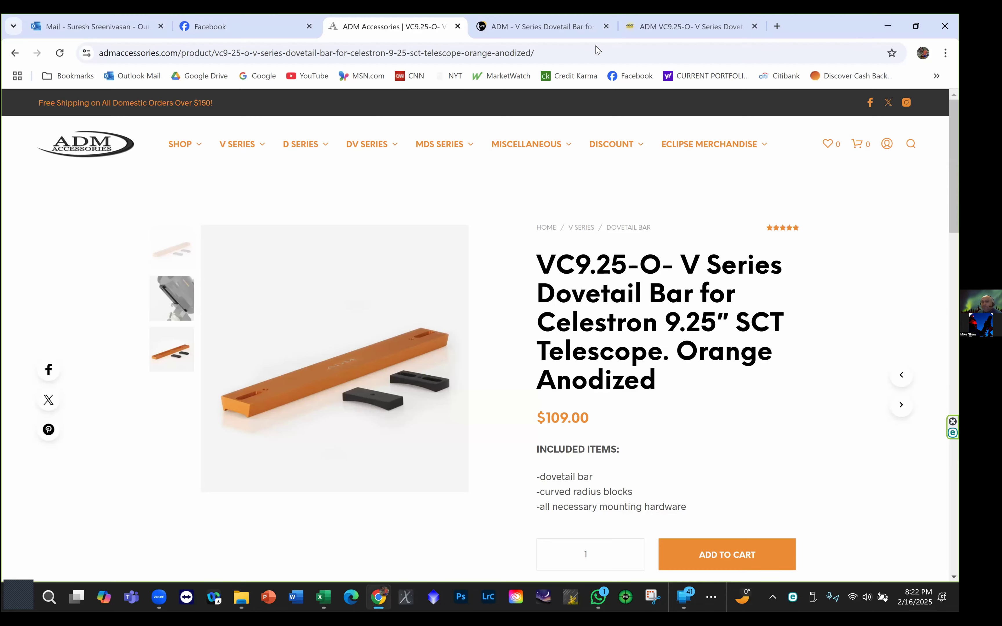
# - Go to YouTube in the browser, visit the account's own channel page, and start a new video upload
pyautogui.click(308, 75)
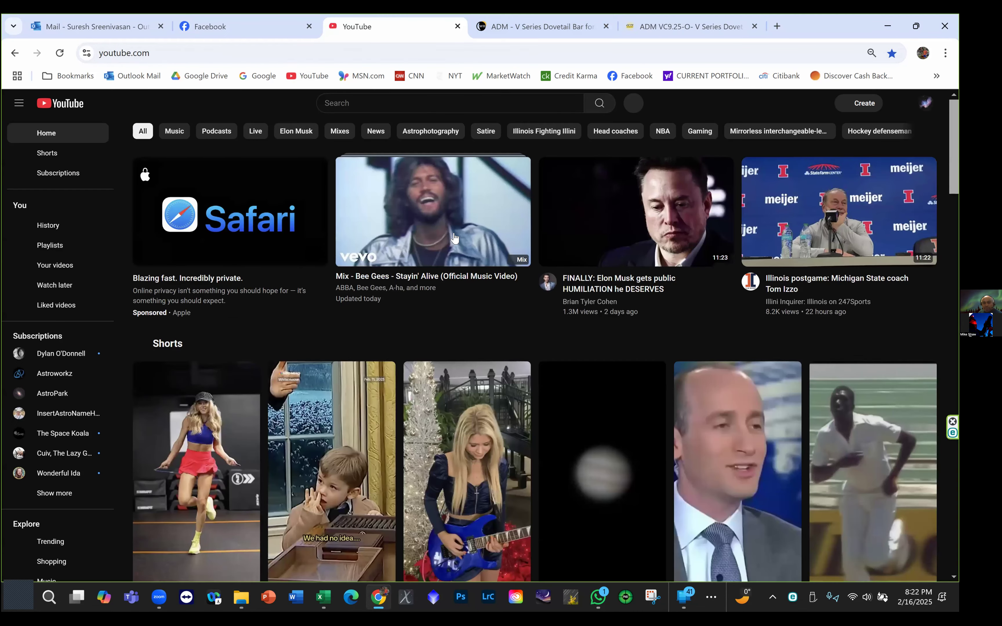
pyautogui.click(434, 105)
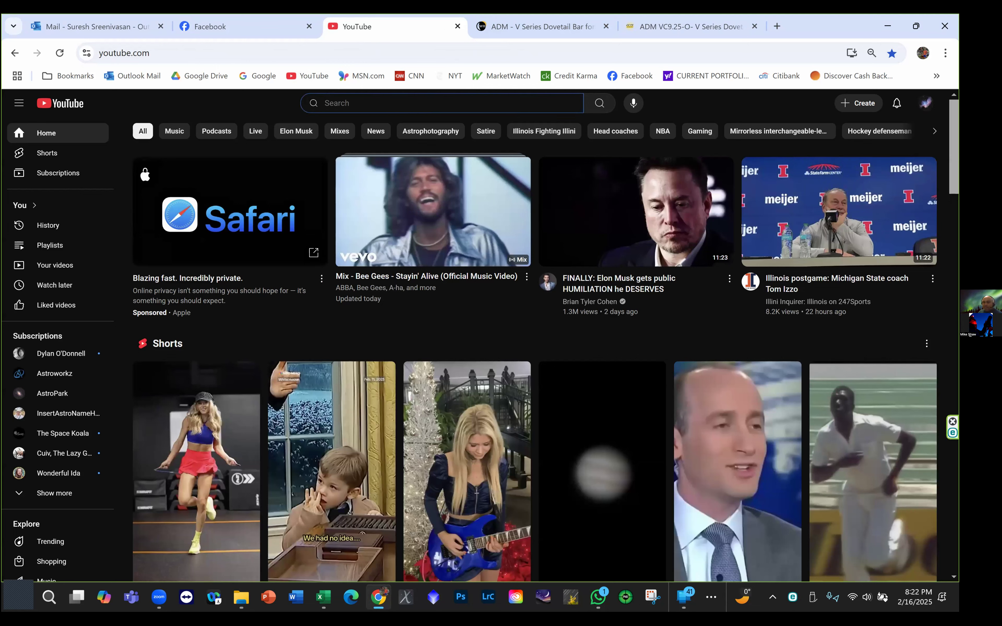
pyautogui.click(925, 103)
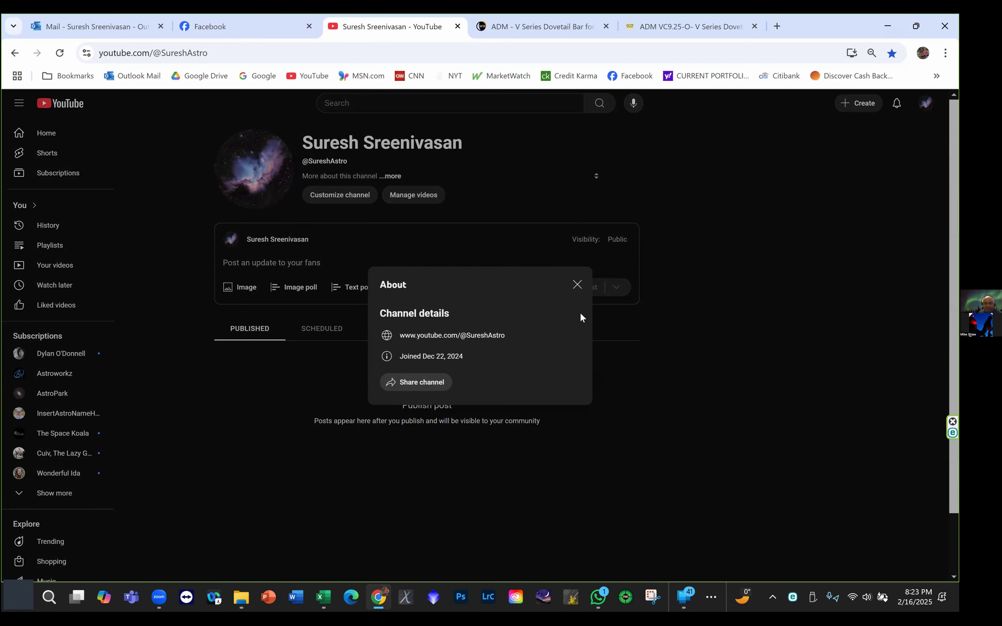
pyautogui.click(577, 284)
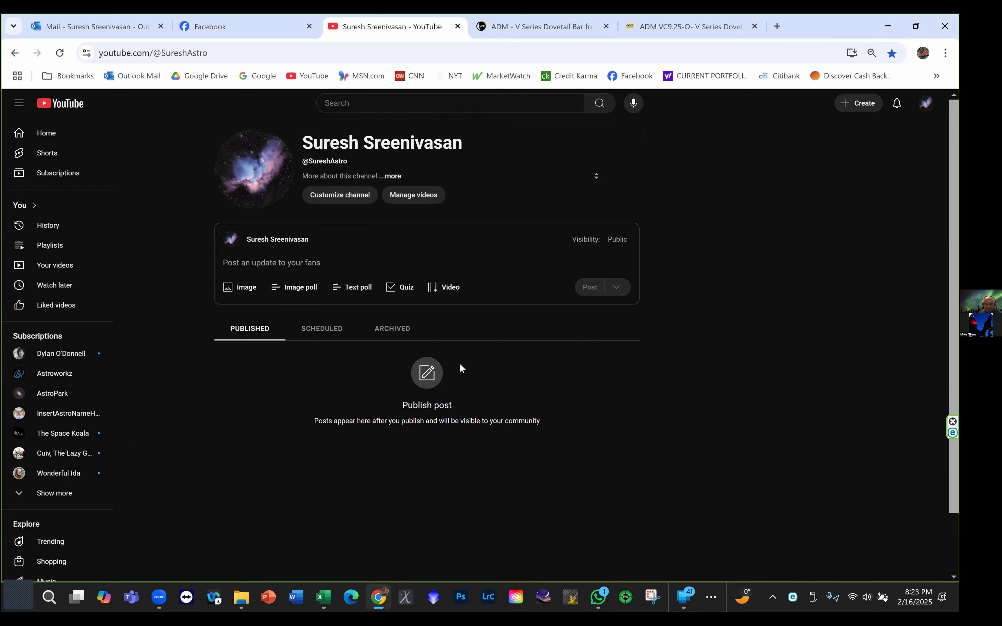
pyautogui.click(867, 109)
pyautogui.click(880, 126)
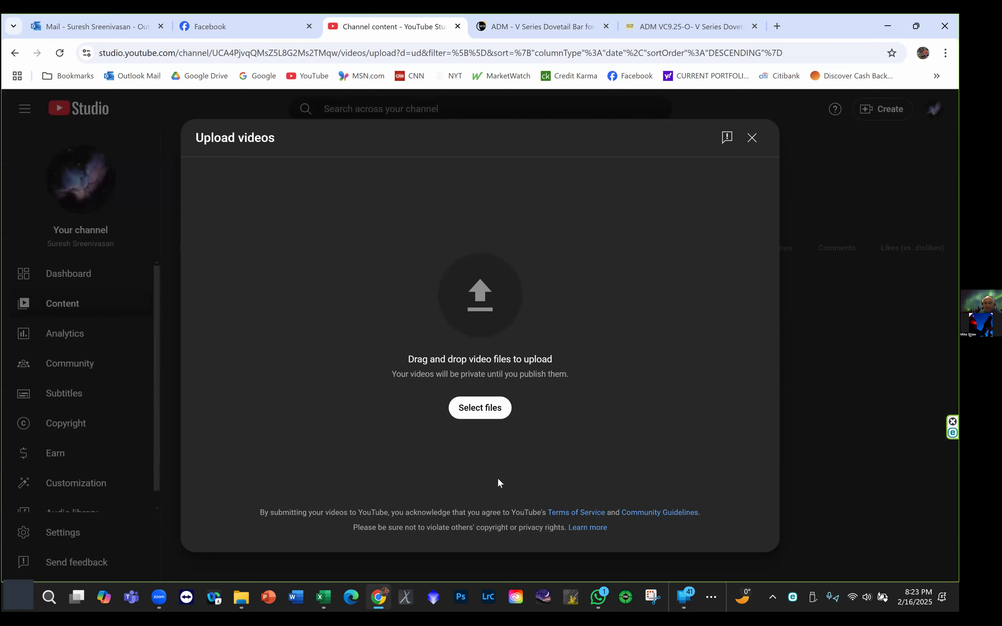
# - Add the Photoshop Layers 1-12-25 MP4 from the PixInsight Group Videos folder to the YouTube upload
pyautogui.click(241, 597)
pyautogui.click(185, 543)
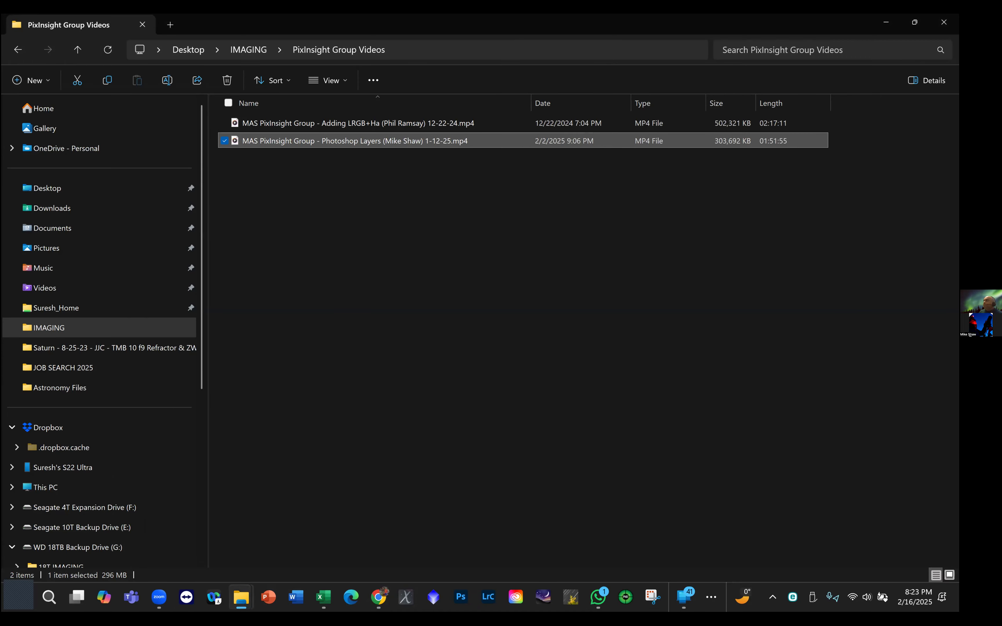
pyautogui.click(914, 22)
pyautogui.moveTo(587, 238); pyautogui.dragTo(470, 368)
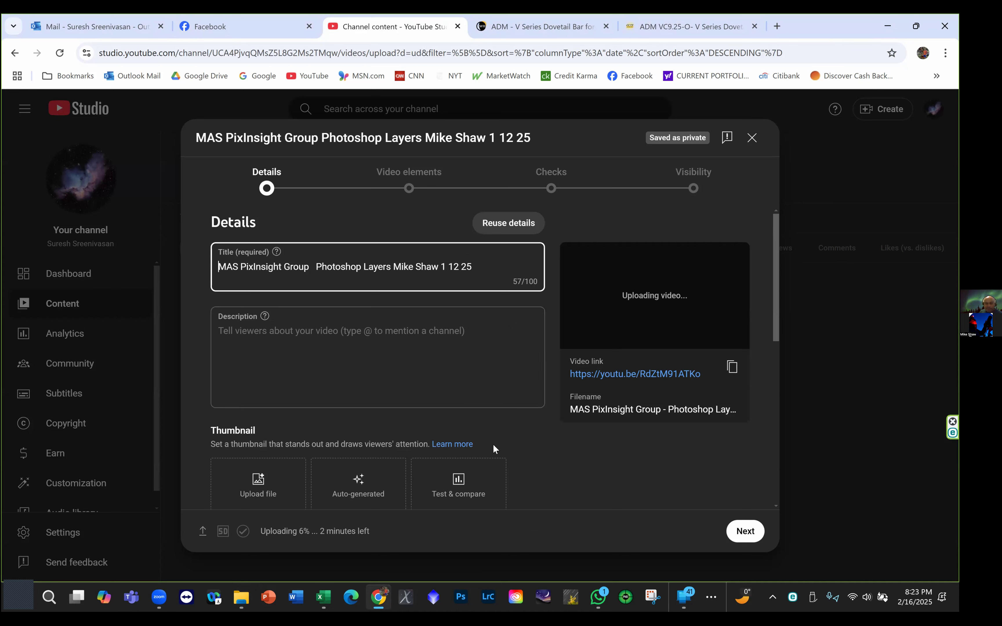
# - Mark the uploading video as not made for kids and return to its empty description
pyautogui.scroll(-3, 369, 292)
pyautogui.scroll(-6, 369, 292)
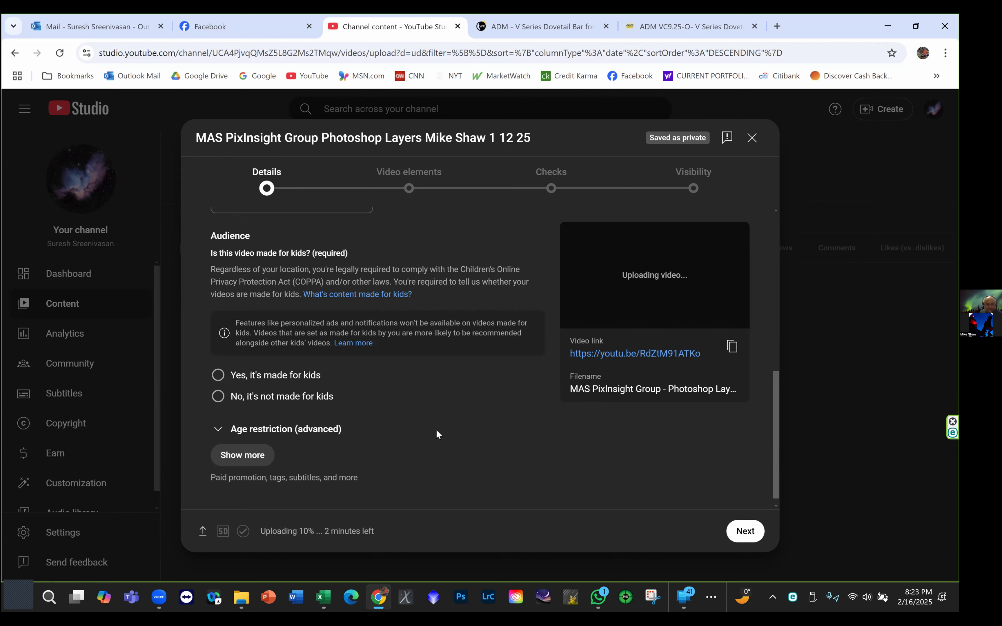
pyautogui.click(210, 397)
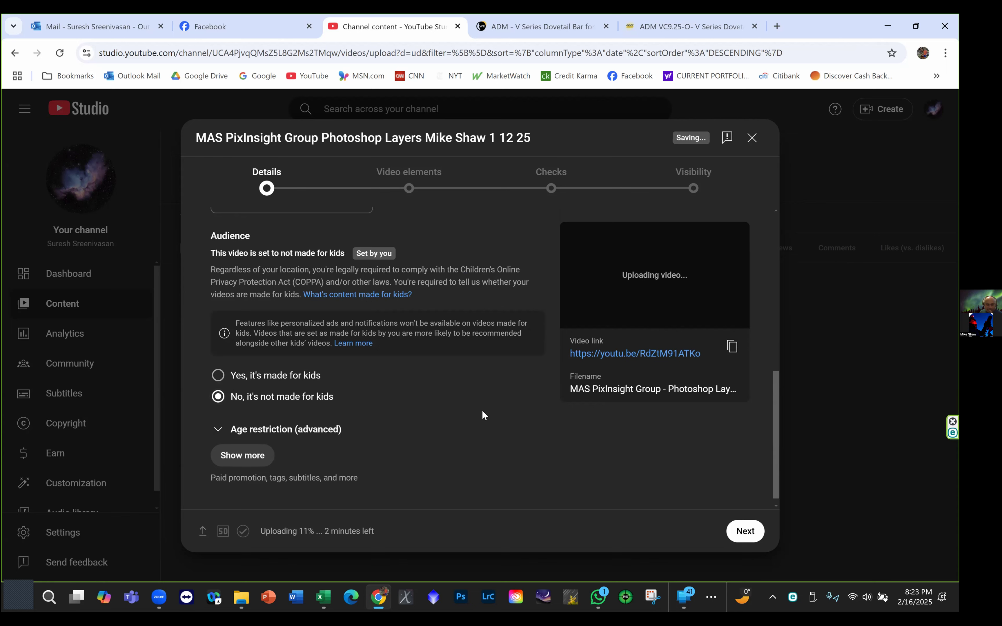
pyautogui.scroll(6, 483, 412)
pyautogui.scroll(3, 482, 412)
pyautogui.click(431, 403)
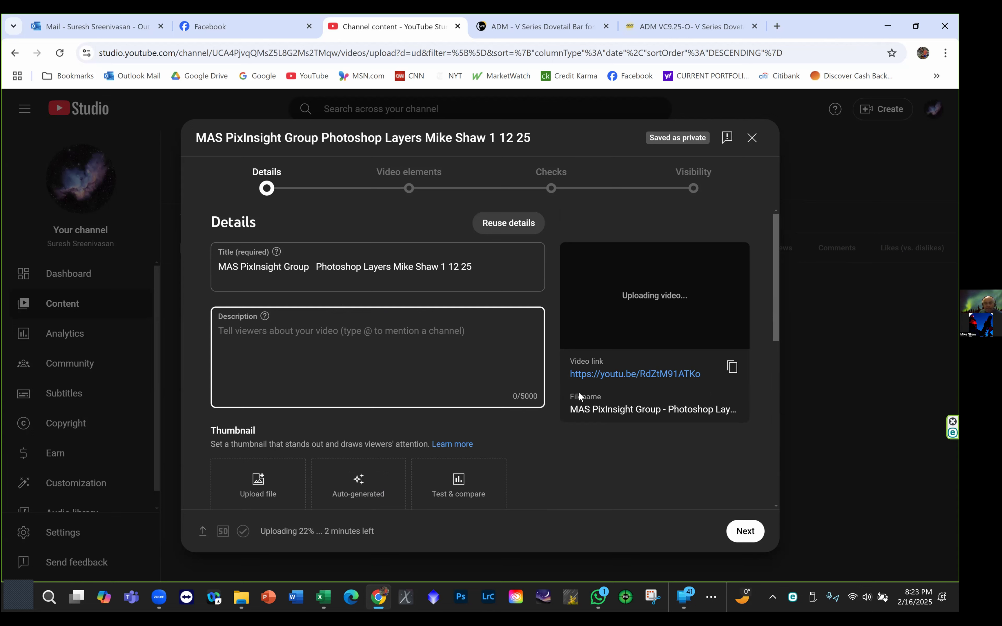
# - Proceed past the video elements and checks without additions, set the video's visibility to Unlisted, and save it
pyautogui.click(758, 535)
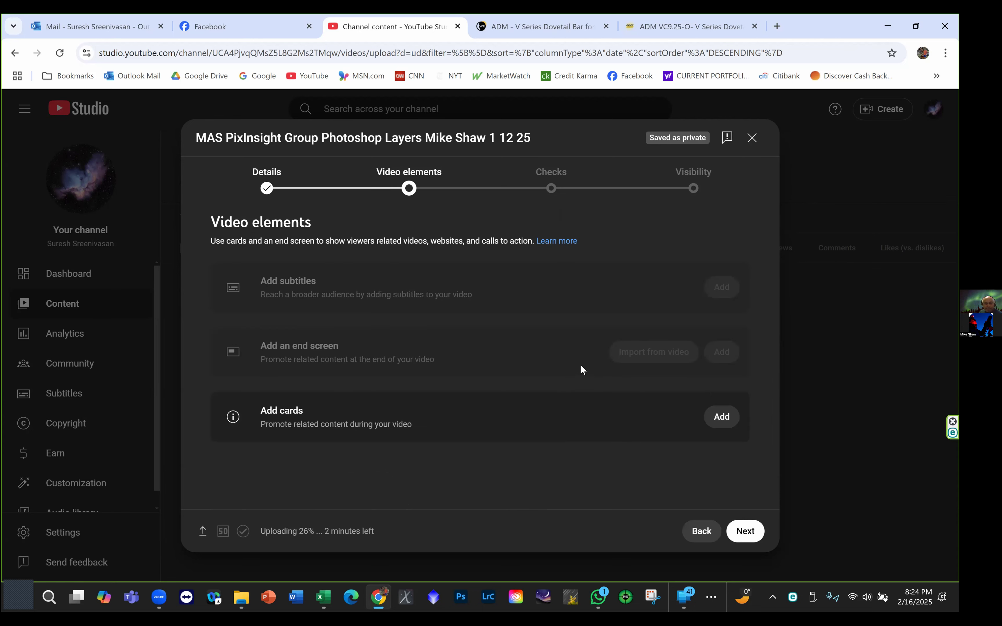
pyautogui.click(742, 532)
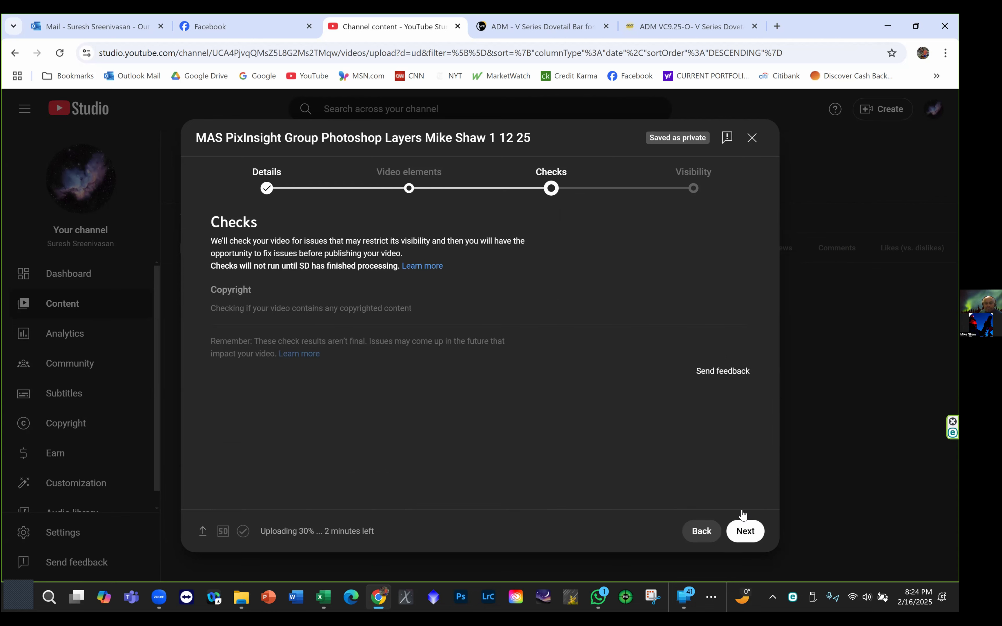
pyautogui.click(750, 535)
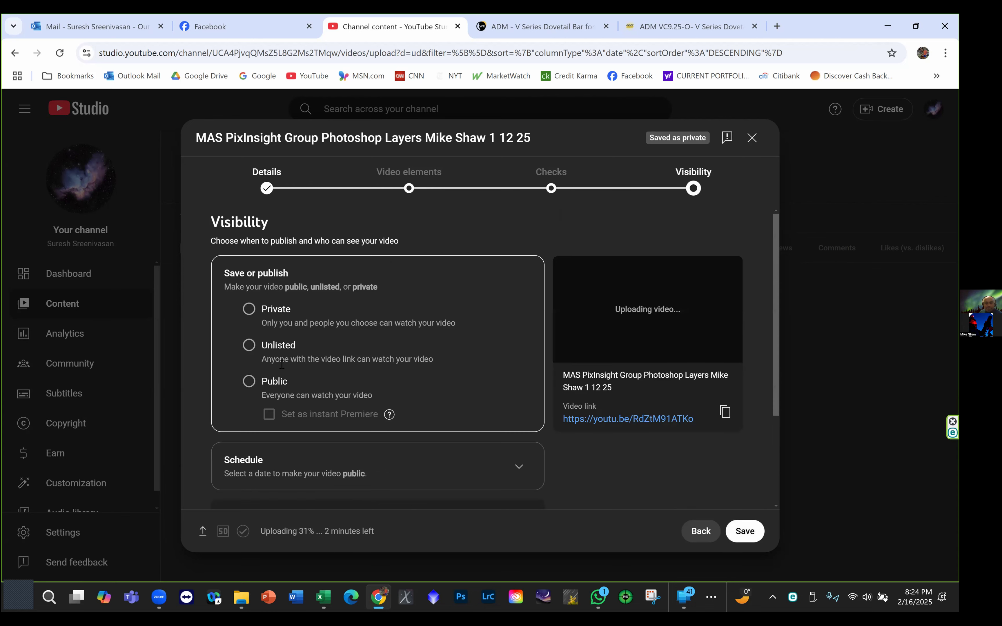
pyautogui.click(247, 346)
pyautogui.scroll(-3, 498, 397)
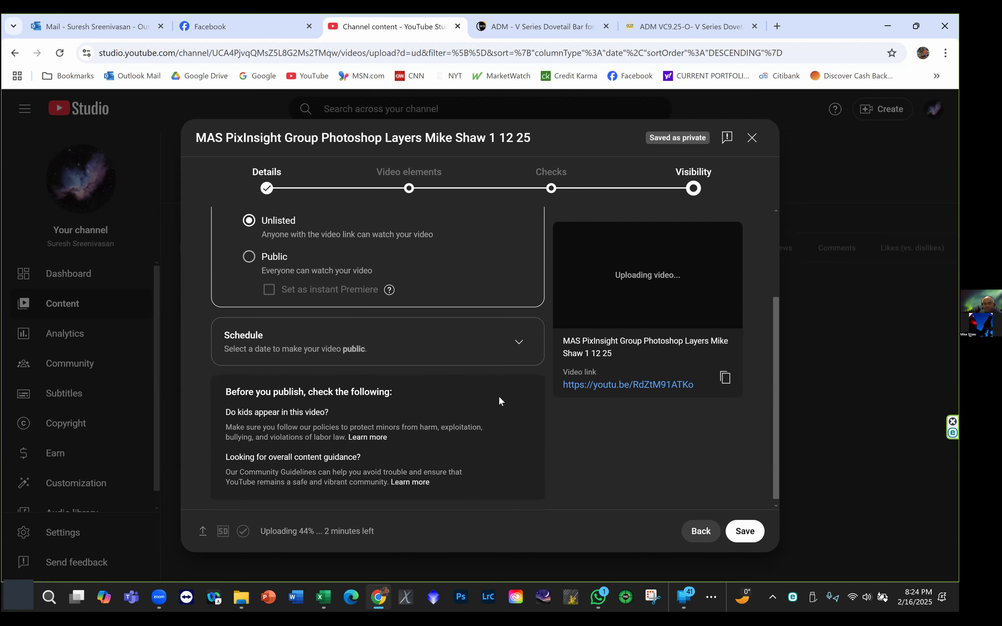
pyautogui.click(745, 532)
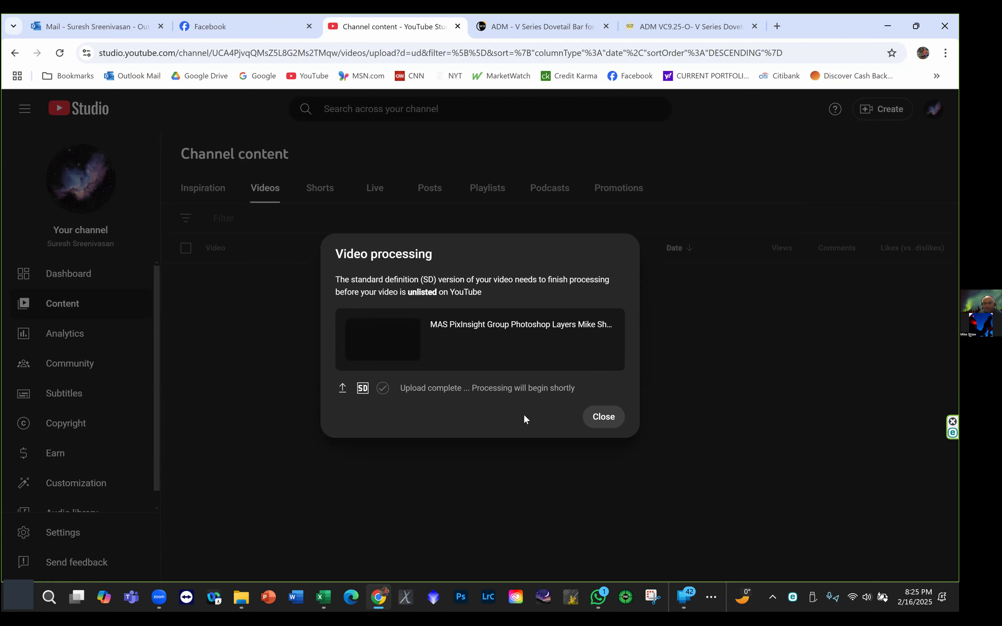
# - Close the video processing notice and dismiss the Studio tips over the channel's video list
pyautogui.click(599, 418)
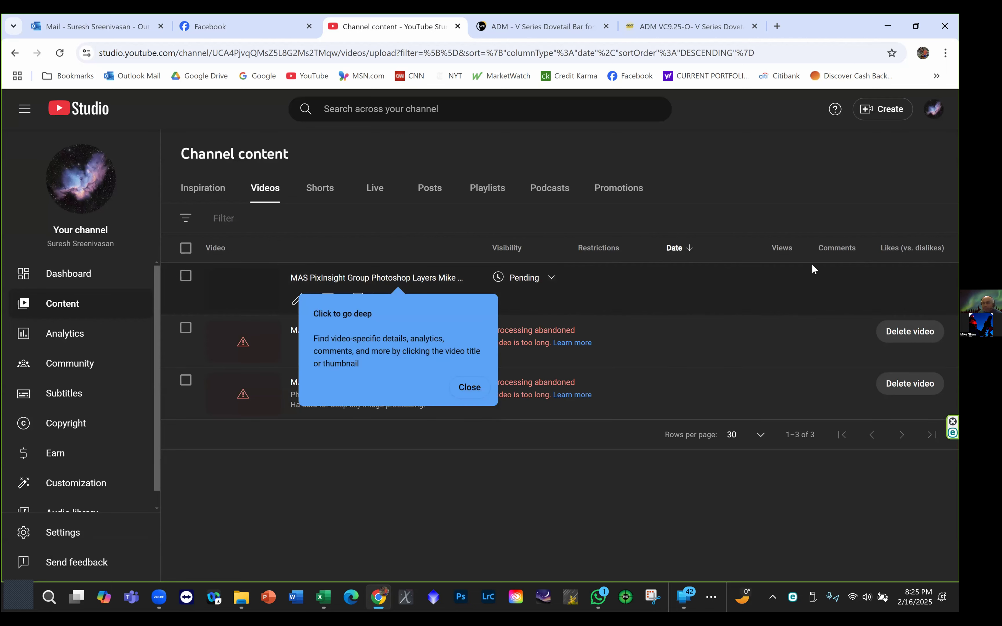
pyautogui.click(478, 388)
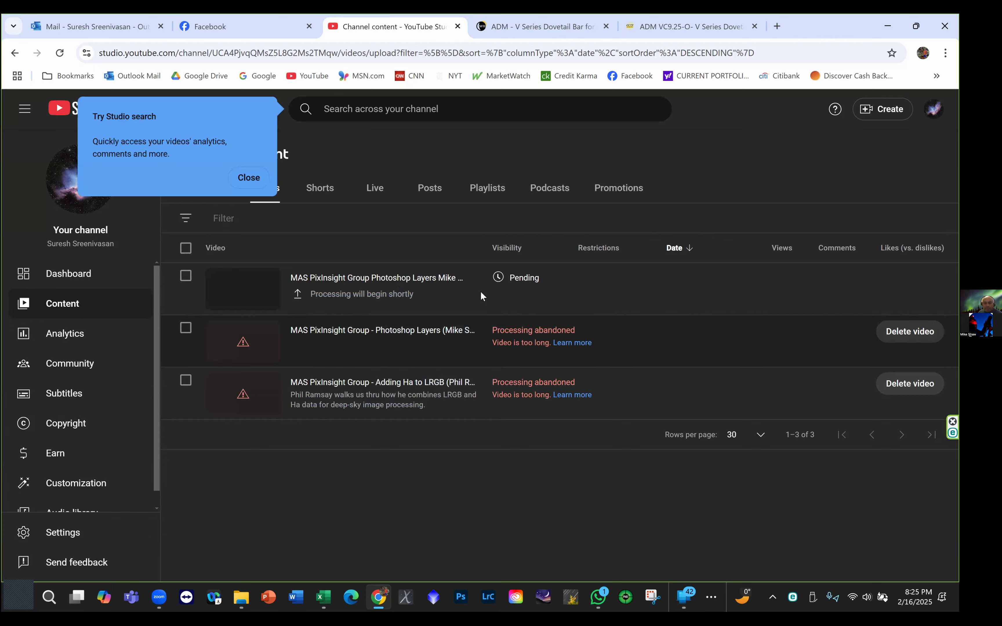
pyautogui.click(260, 180)
pyautogui.click(540, 295)
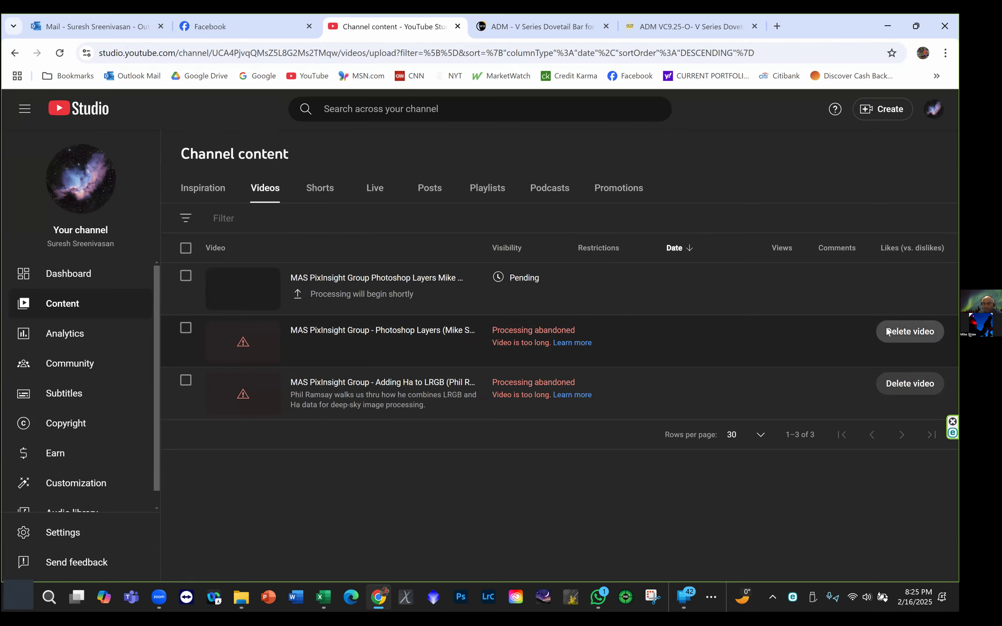
pyautogui.click(910, 332)
pyautogui.click(555, 460)
pyautogui.click(910, 383)
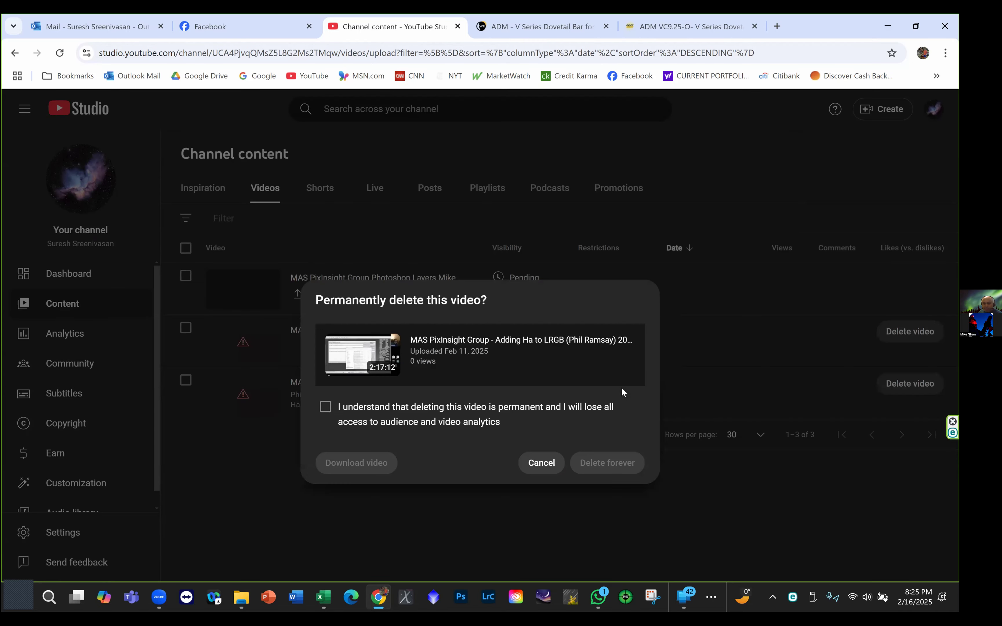
pyautogui.click(553, 460)
# - Permanently delete the two older uploads with abandoned processing, Adding Ha to LRGB and the earlier Photoshop Layers, acknowledging that each deletion is permanent
pyautogui.click(911, 384)
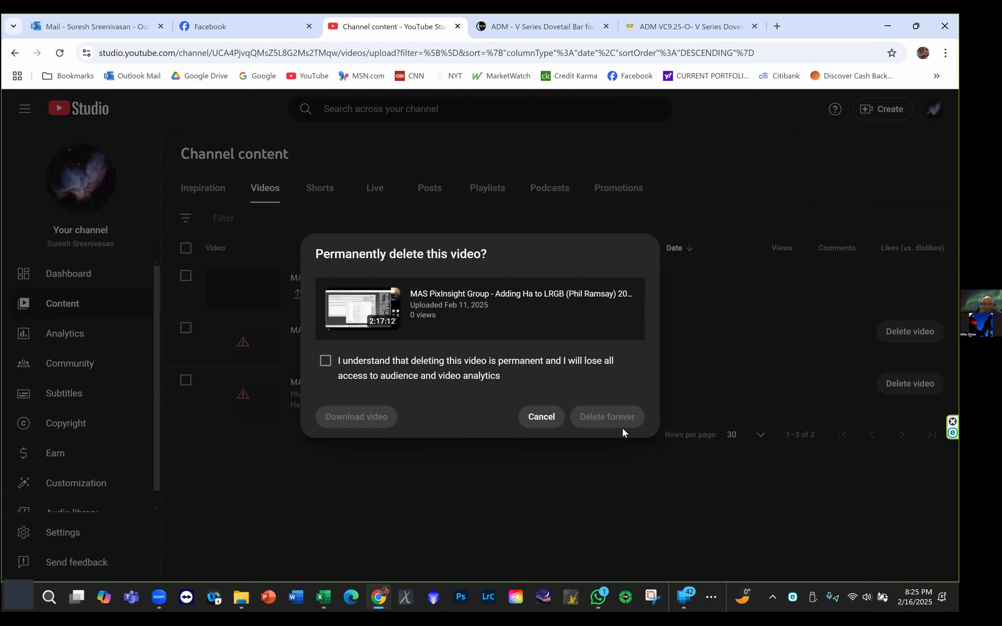
pyautogui.click(325, 361)
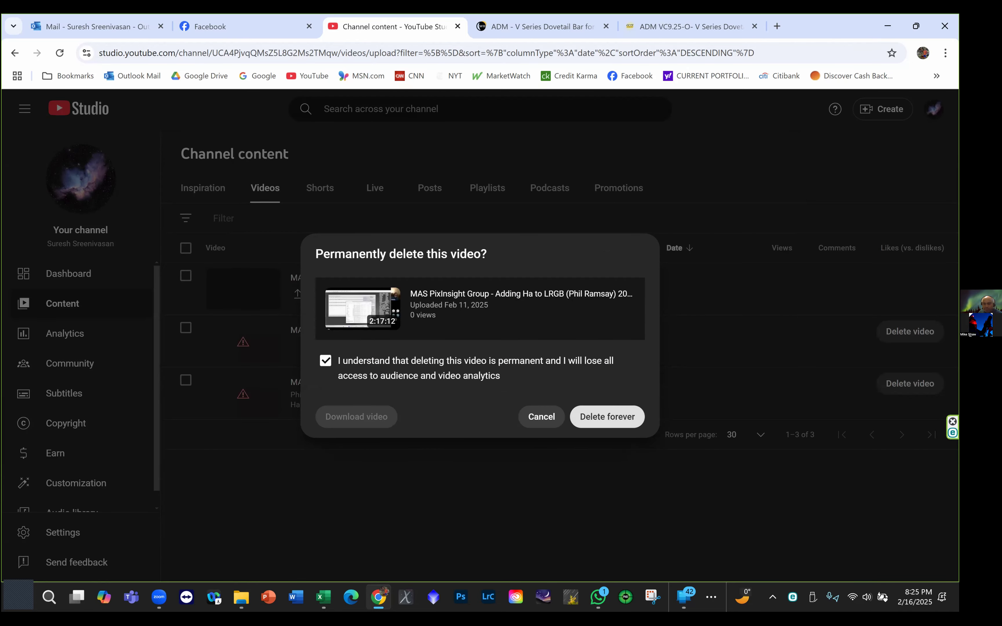
pyautogui.click(607, 417)
pyautogui.click(910, 331)
pyautogui.click(326, 360)
pyautogui.click(606, 416)
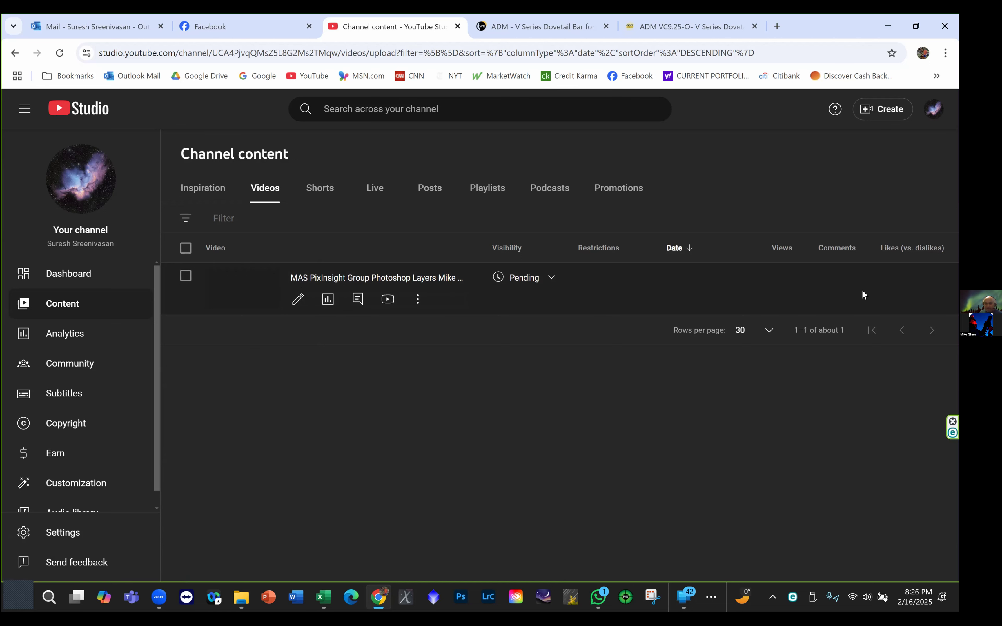
pyautogui.click(185, 276)
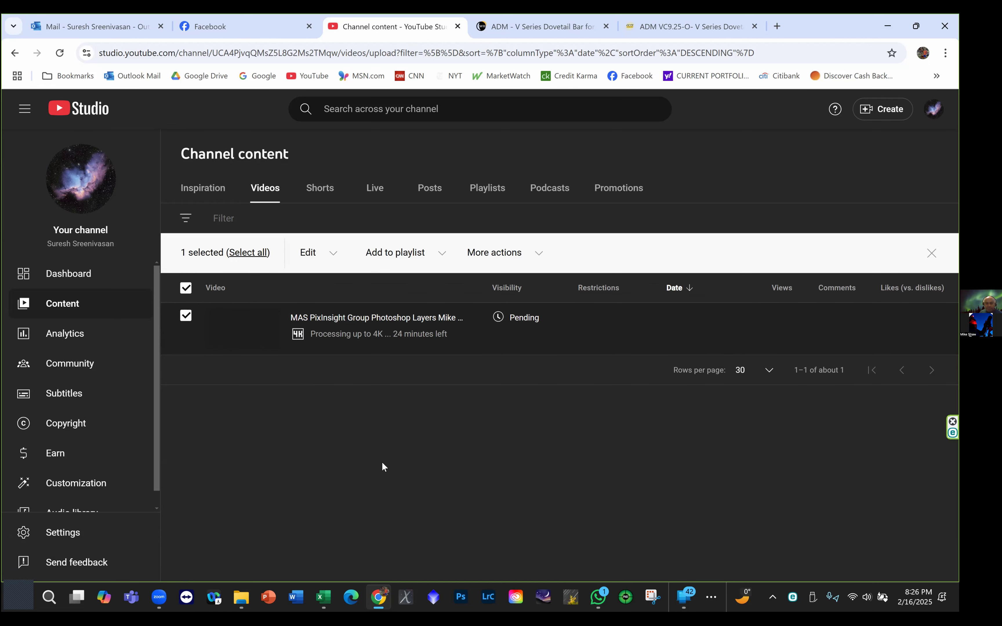
pyautogui.click(185, 316)
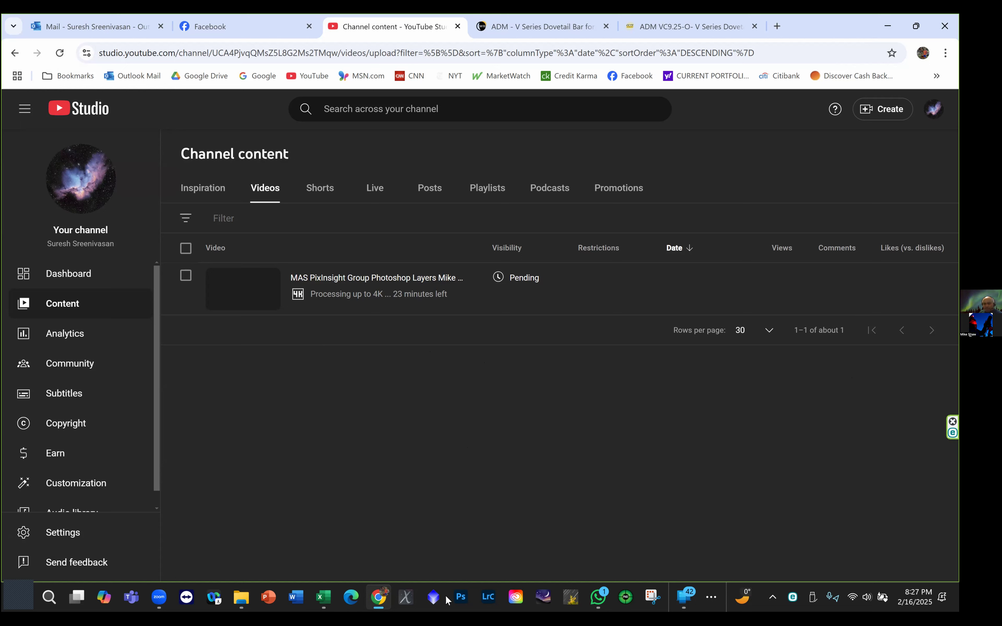
pyautogui.moveTo(598, 596)
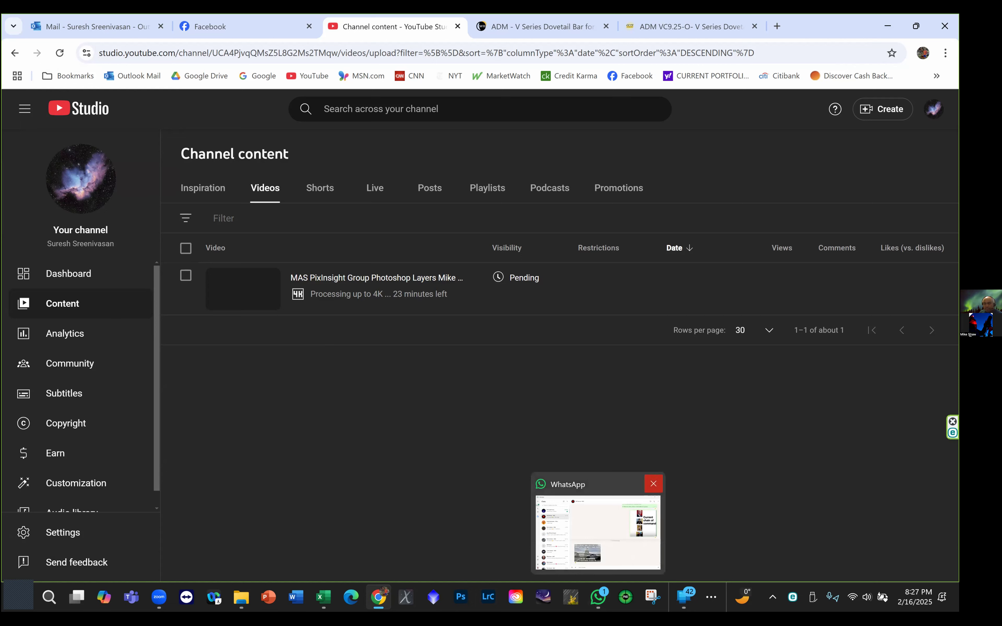
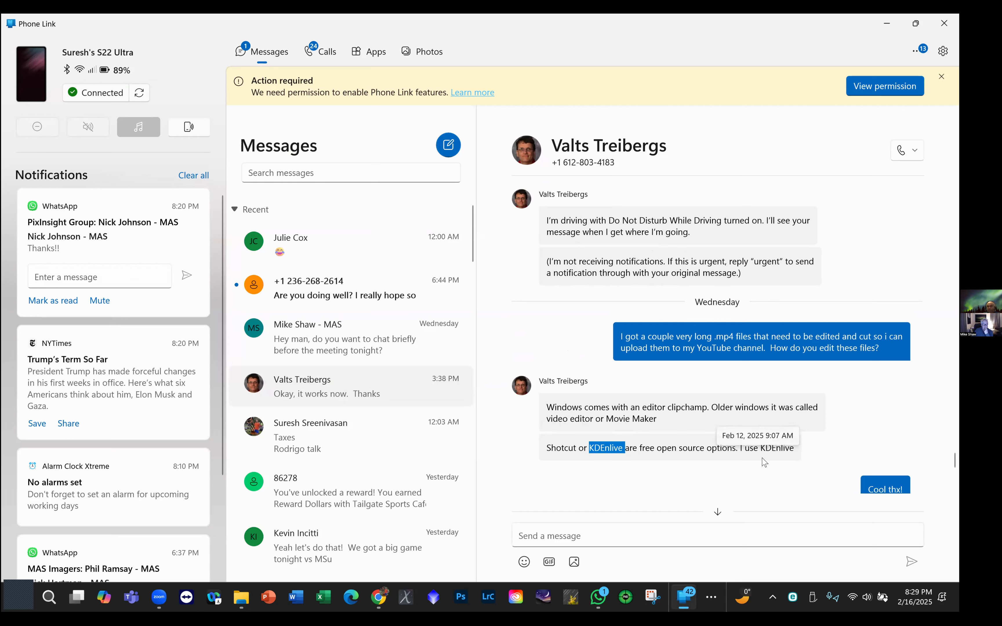
# - Minimize Phone Link, start DaVinci Resolve and open the LRGBHa project
pyautogui.click(885, 24)
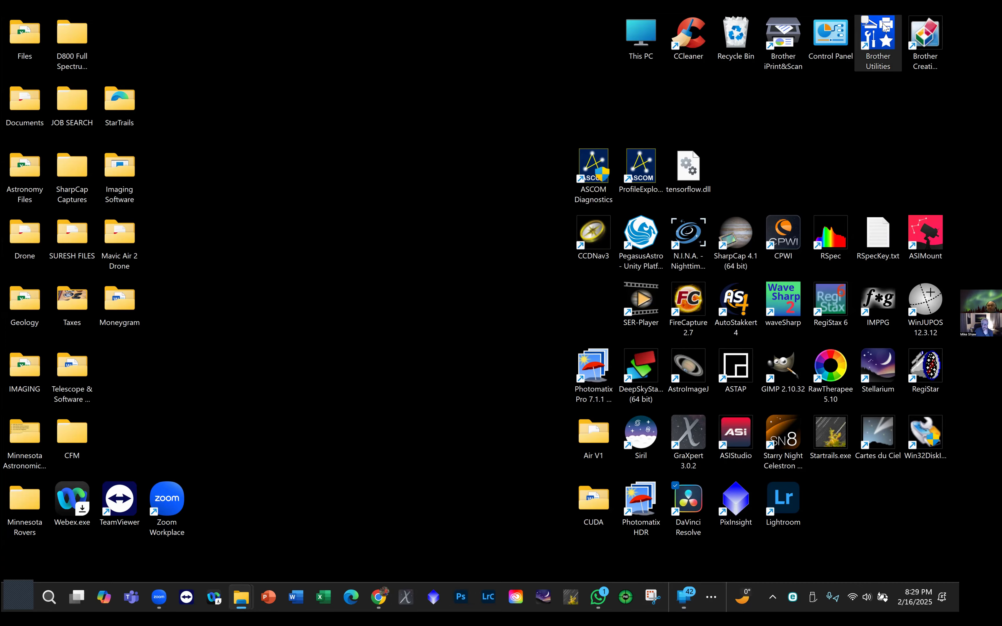
pyautogui.click(704, 503)
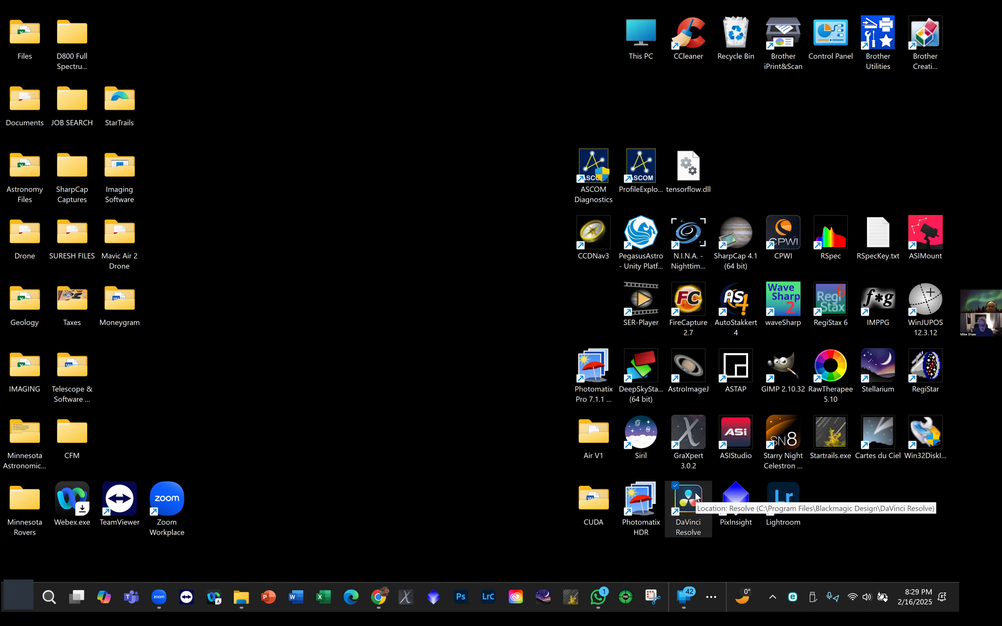
pyautogui.doubleClick(688, 499)
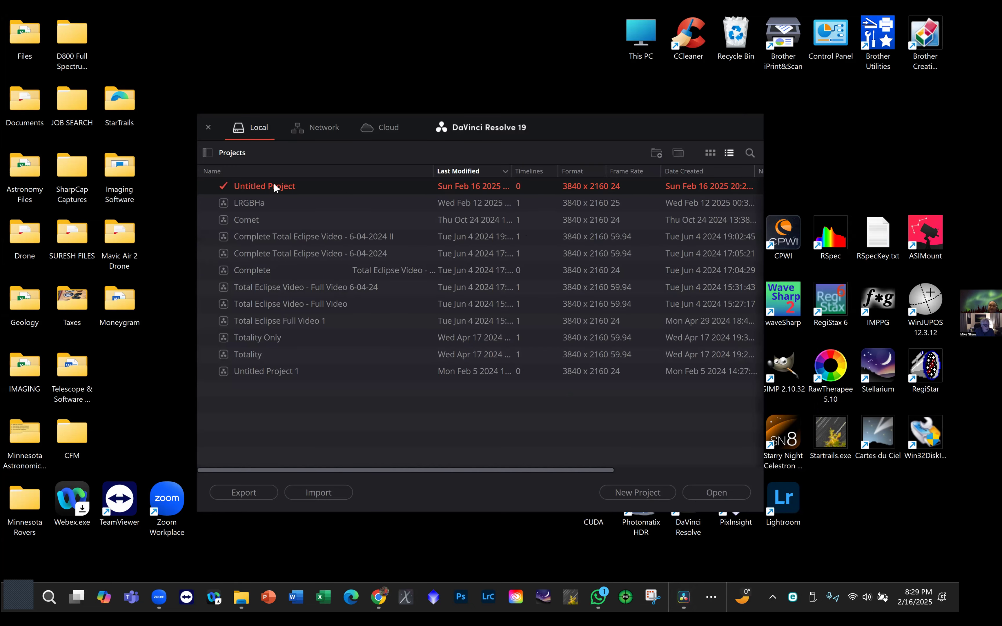
pyautogui.doubleClick(244, 202)
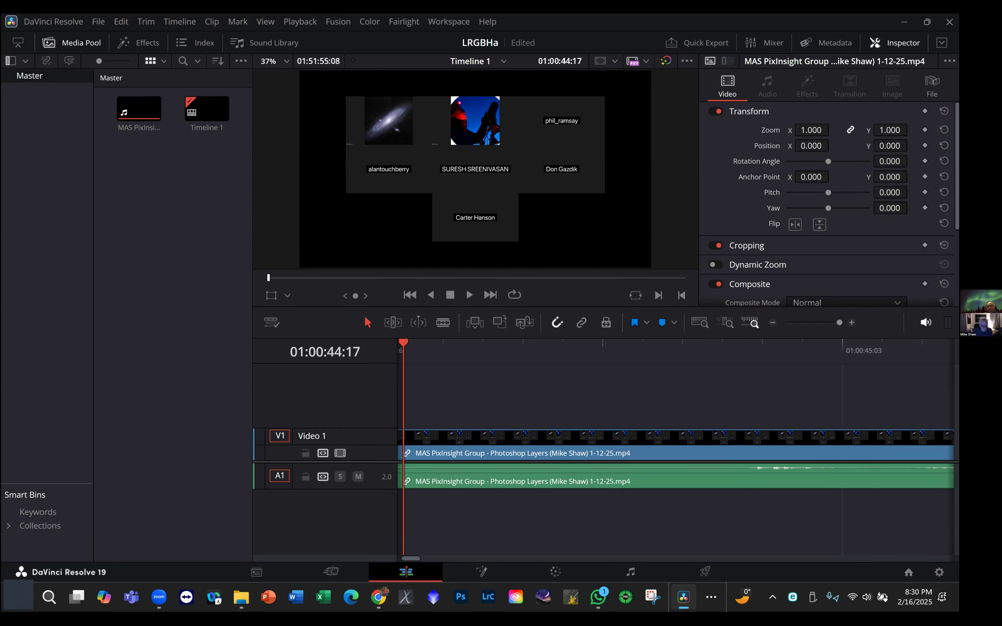
# - Inspect the imported recording in the media pool and view the Media page, returning to the Edit page
pyautogui.click(140, 107)
pyautogui.click(137, 142)
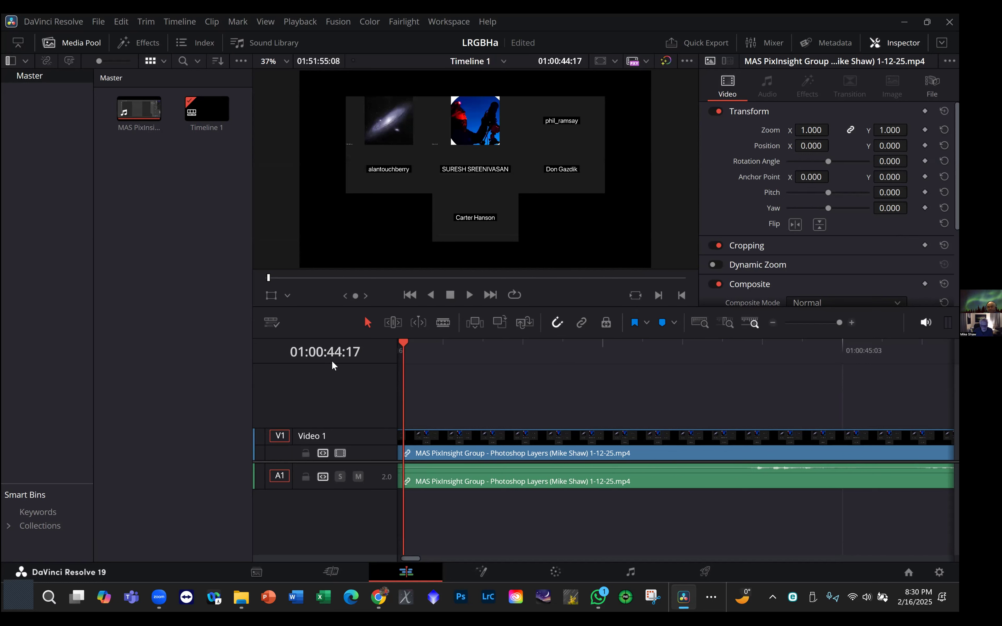
pyautogui.click(257, 571)
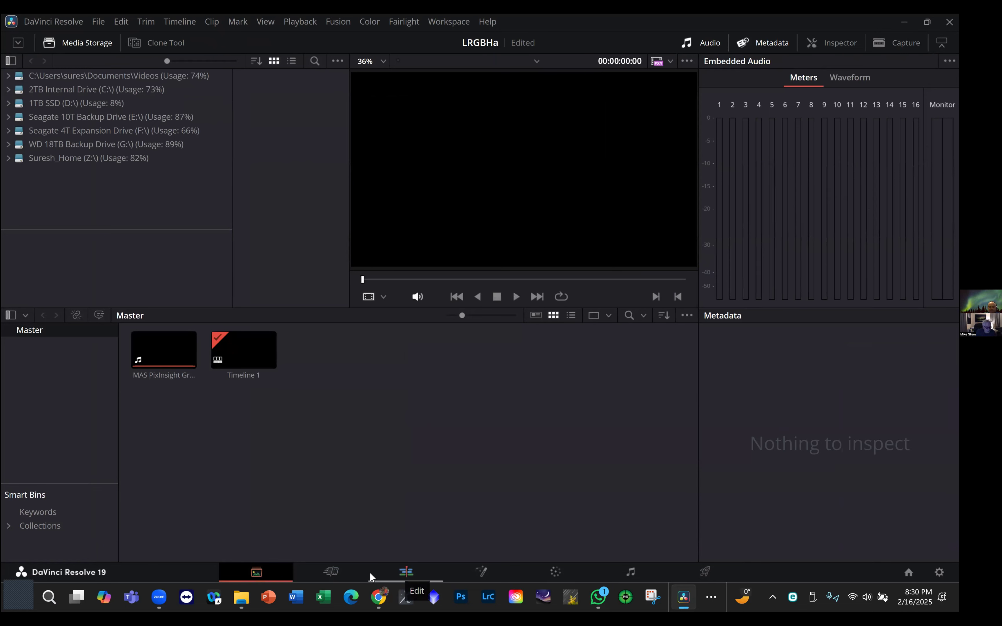
pyautogui.click(417, 574)
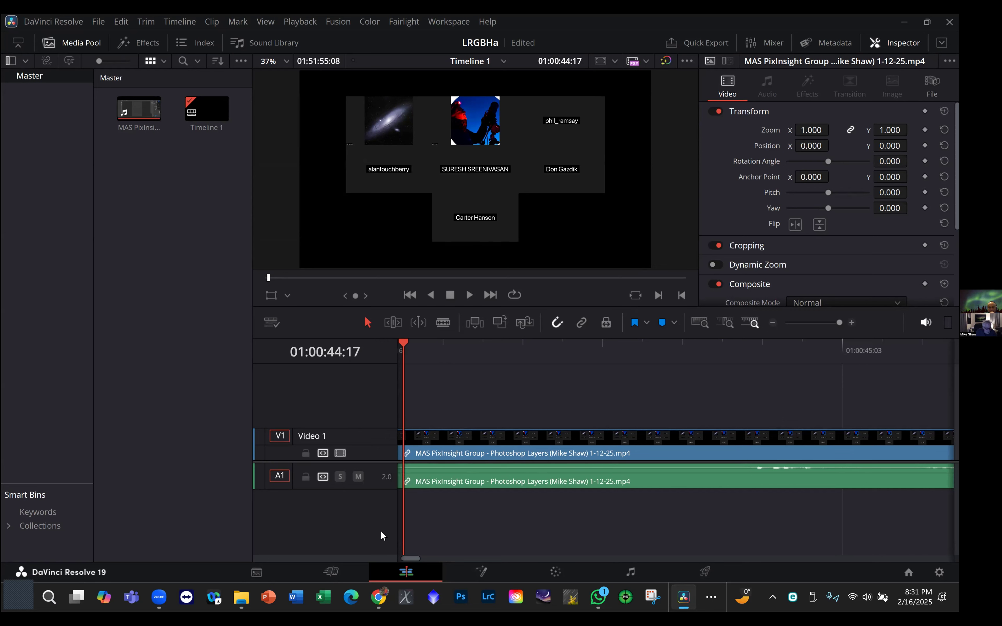
# - Make the Audio 1 track taller and zoom the timeline out to show about the first three minutes of waveform
pyautogui.moveTo(376, 490)
pyautogui.mouseDown()
pyautogui.moveTo(376, 538)
pyautogui.moveTo(377, 508)
pyautogui.mouseUp()
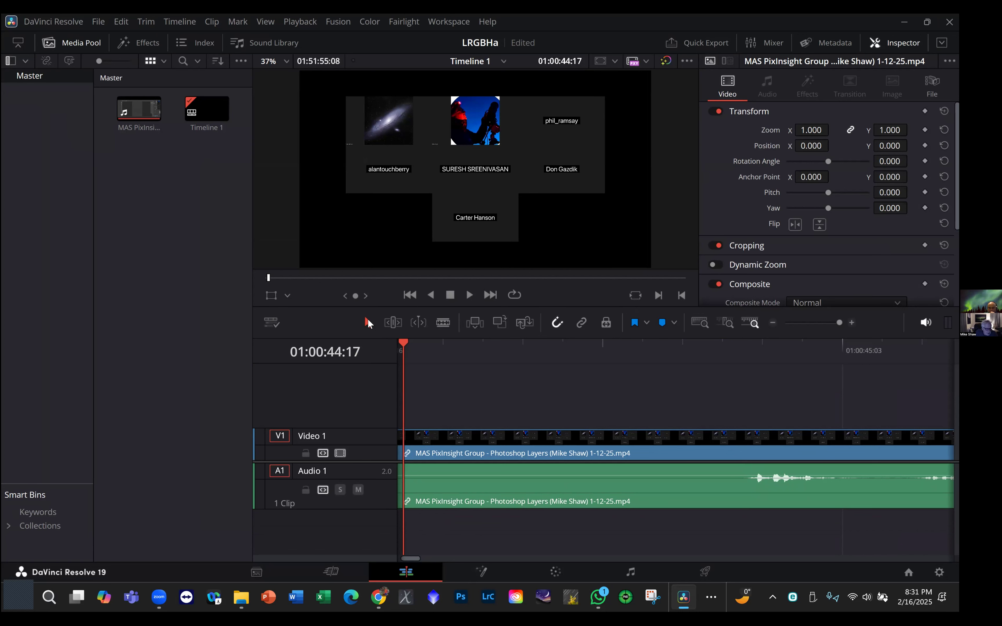
pyautogui.click(394, 326)
pyautogui.click(828, 323)
pyautogui.moveTo(827, 324)
pyautogui.mouseDown()
pyautogui.moveTo(795, 324)
pyautogui.moveTo(818, 332)
pyautogui.mouseUp()
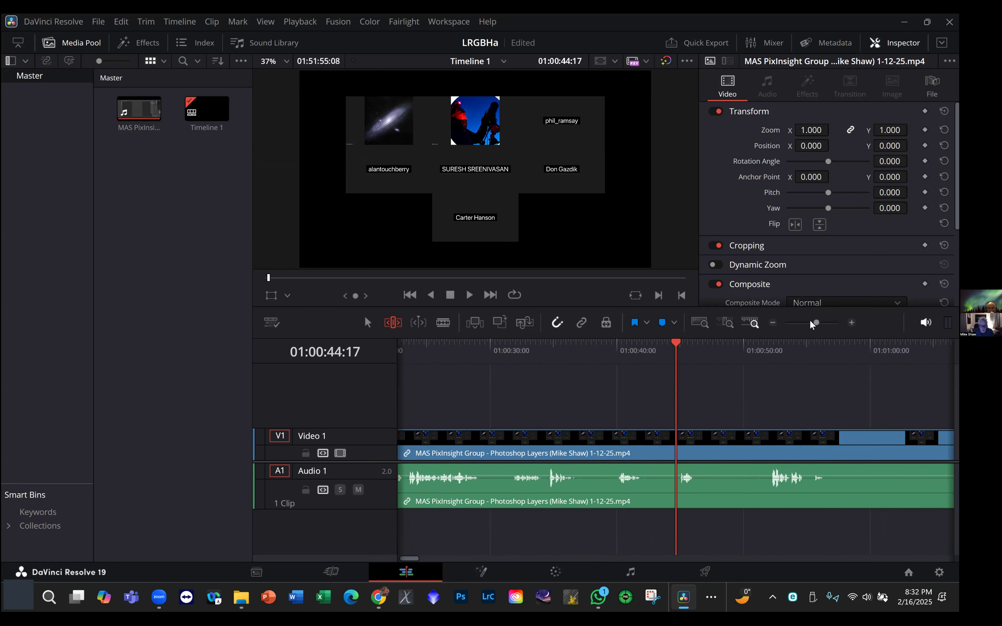
pyautogui.moveTo(816, 324); pyautogui.dragTo(808, 327)
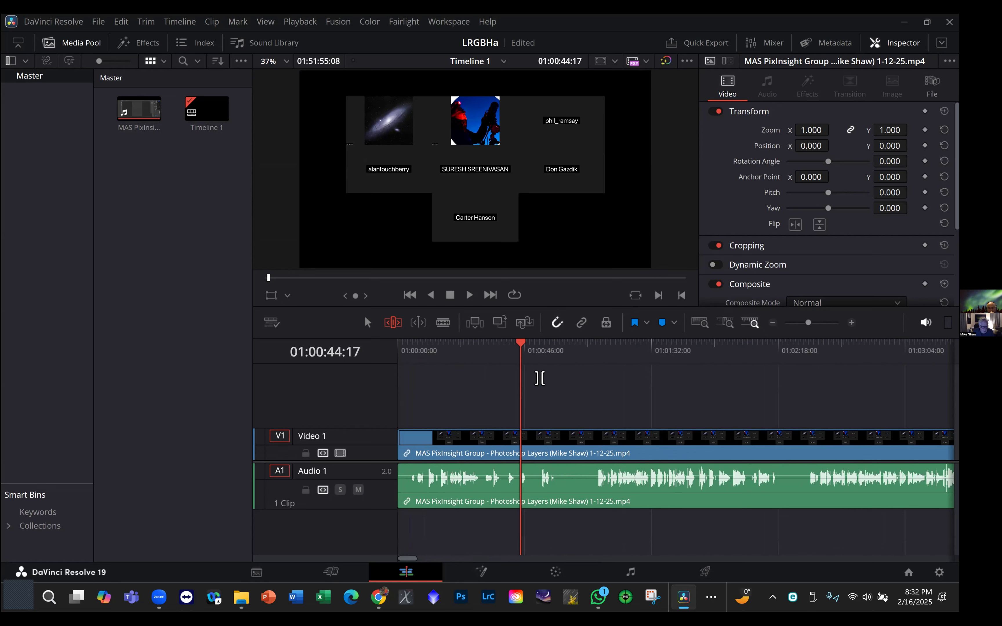
# - Scrub through the first minutes of the recording and place the playhead in the silent gap at about 01:01:07
pyautogui.moveTo(521, 344); pyautogui.dragTo(402, 348)
pyautogui.moveTo(689, 351); pyautogui.dragTo(749, 344)
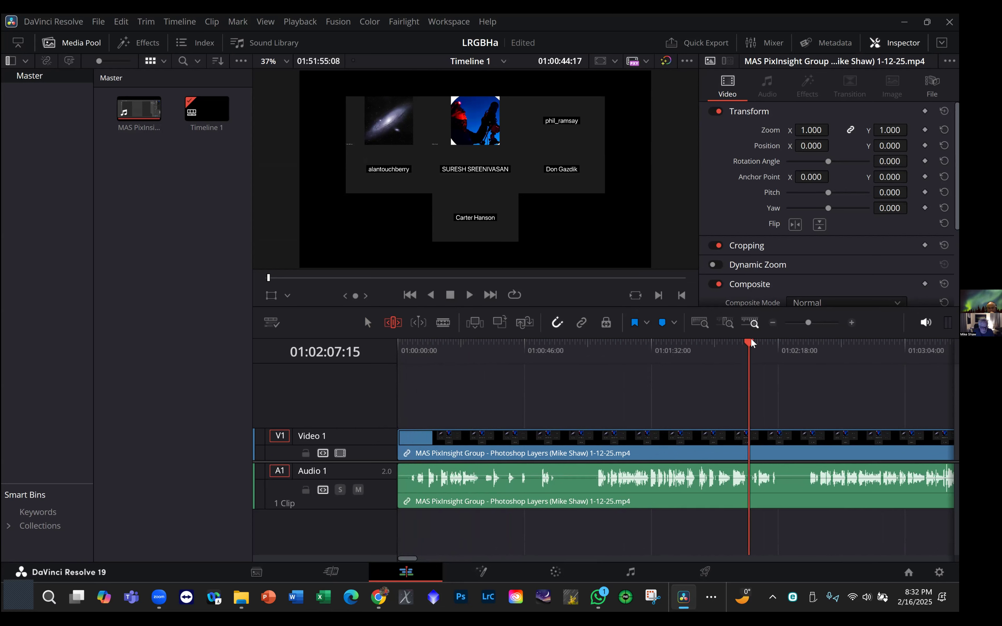
pyautogui.moveTo(752, 342); pyautogui.dragTo(571, 355)
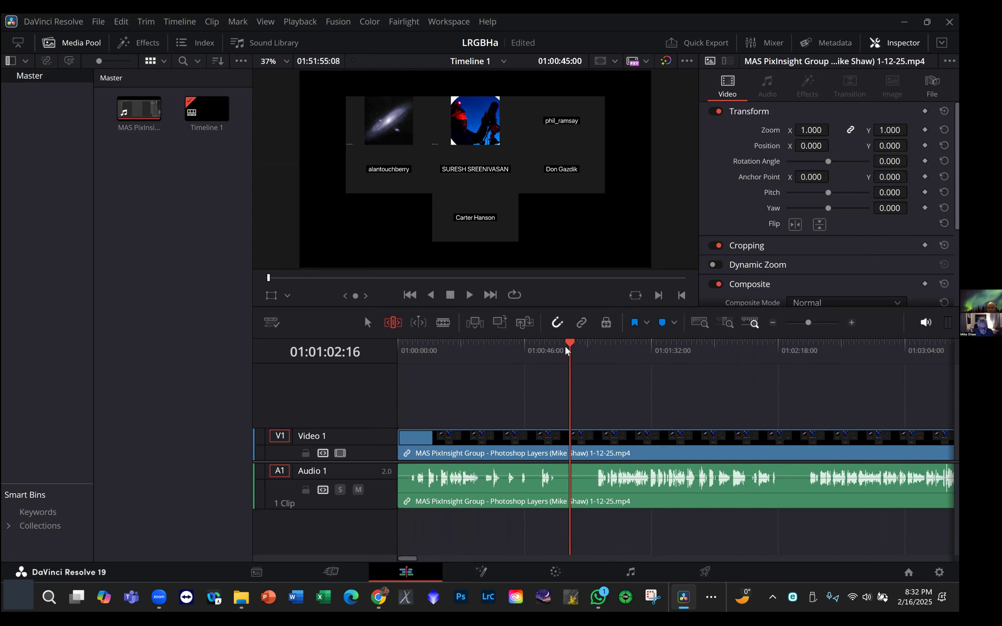
pyautogui.moveTo(569, 344); pyautogui.dragTo(583, 350)
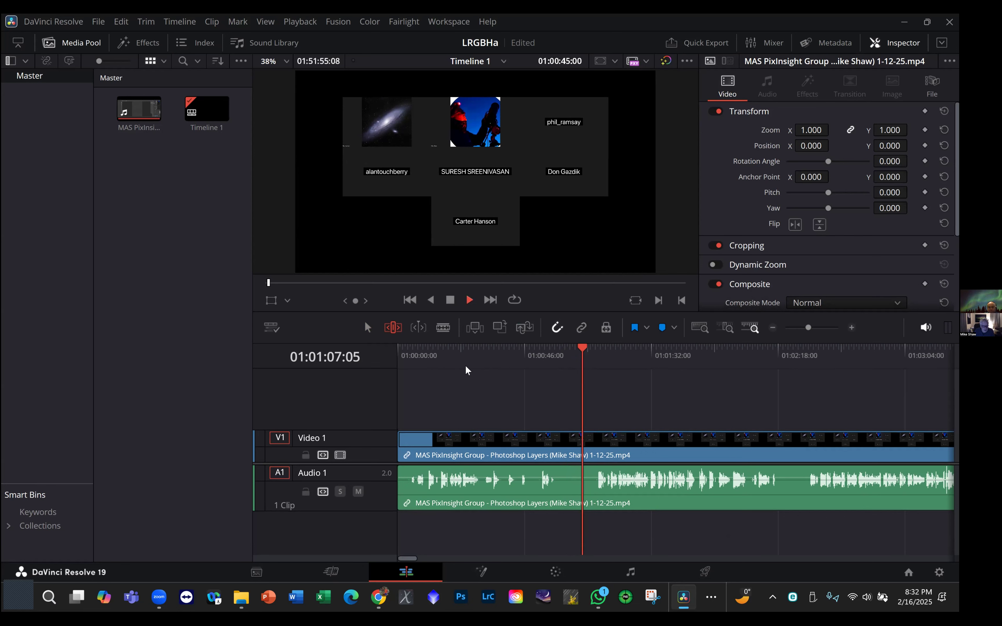
# - Play the recording from the silent gap into the speech with the system volume raised, and stop playback at about 01:01:45
pyautogui.press('space')
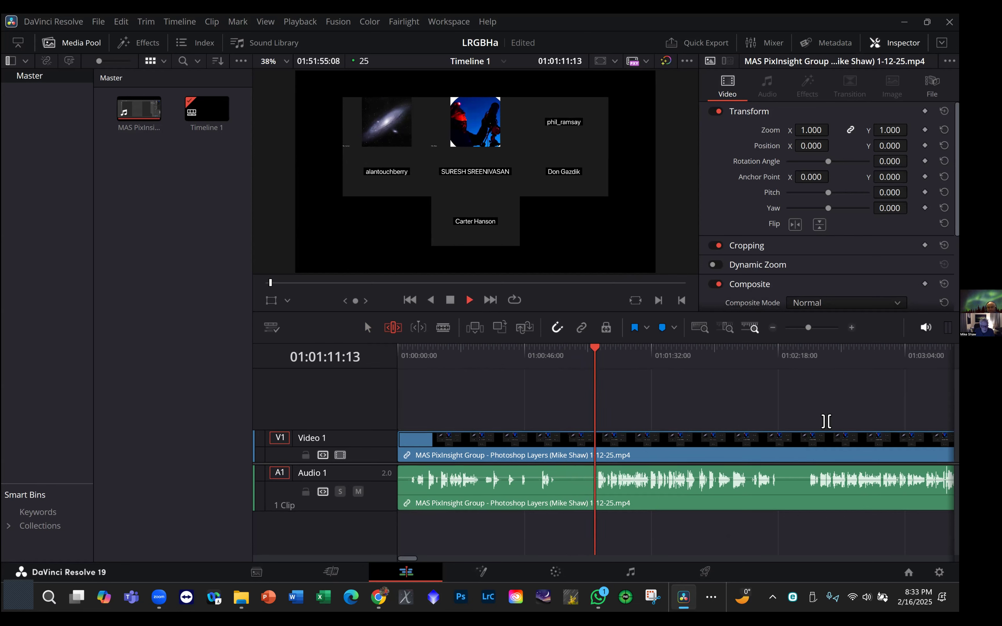
pyautogui.press('XF86AudioRaiseVolume')
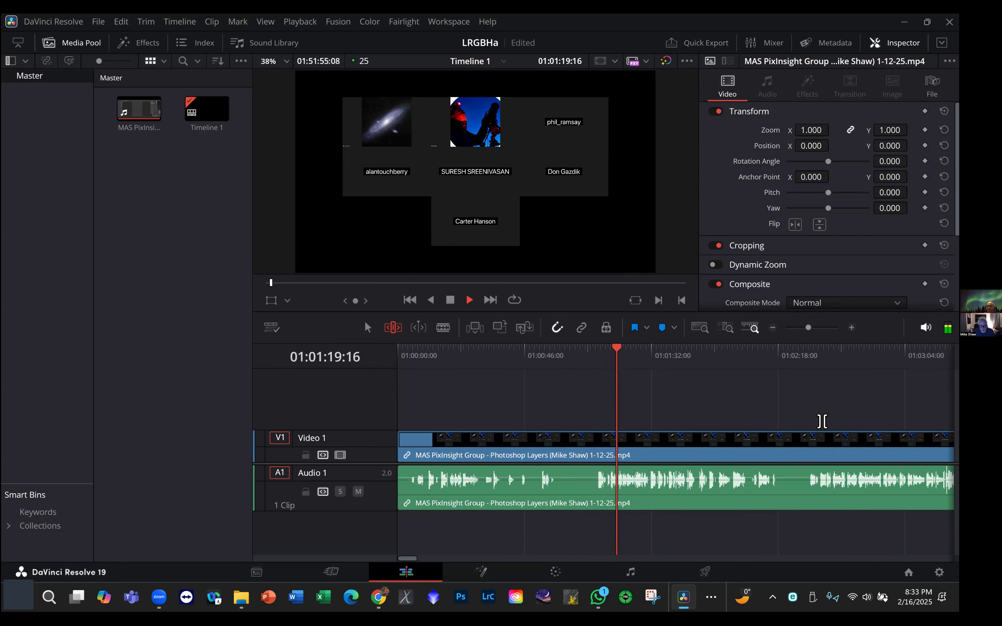
pyautogui.press('XF86AudioRaiseVolume')
pyautogui.press('XF86AudioRaiseVolume')
pyautogui.press('XF86AudioRaiseVolume')
pyautogui.press('XF86AudioRaiseVolume')
pyautogui.press('XF86AudioRaiseVolume')
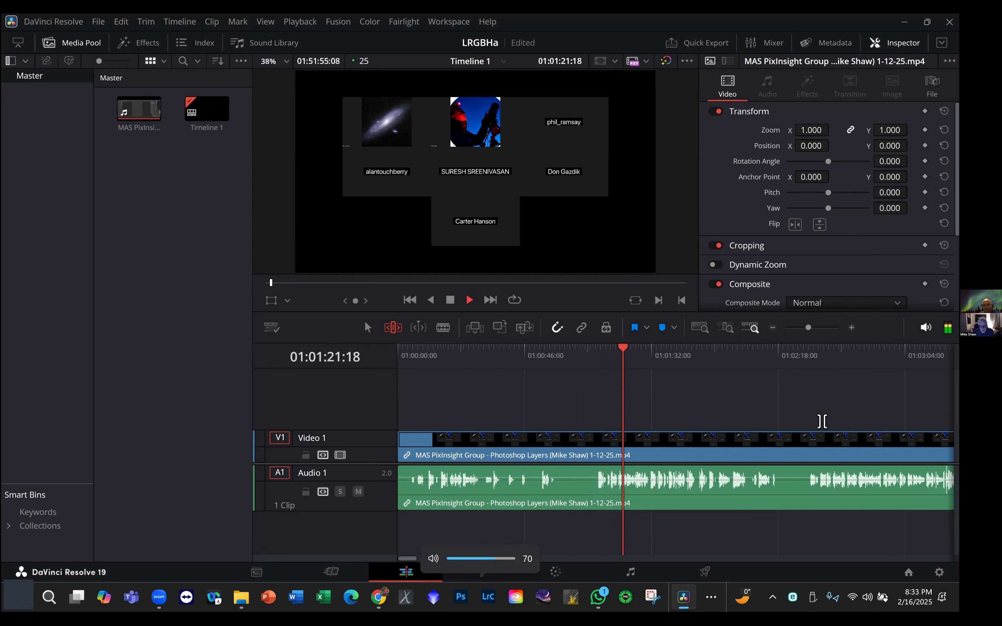
pyautogui.press('XF86AudioRaiseVolume')
pyautogui.press('XF86AudioRaiseVolume')
pyautogui.press('XF86AudioRaiseVolume')
pyautogui.press('XF86AudioRaiseVolume')
pyautogui.press('XF86AudioRaiseVolume')
pyautogui.press('XF86AudioRaiseVolume')
pyautogui.press('XF86AudioRaiseVolume')
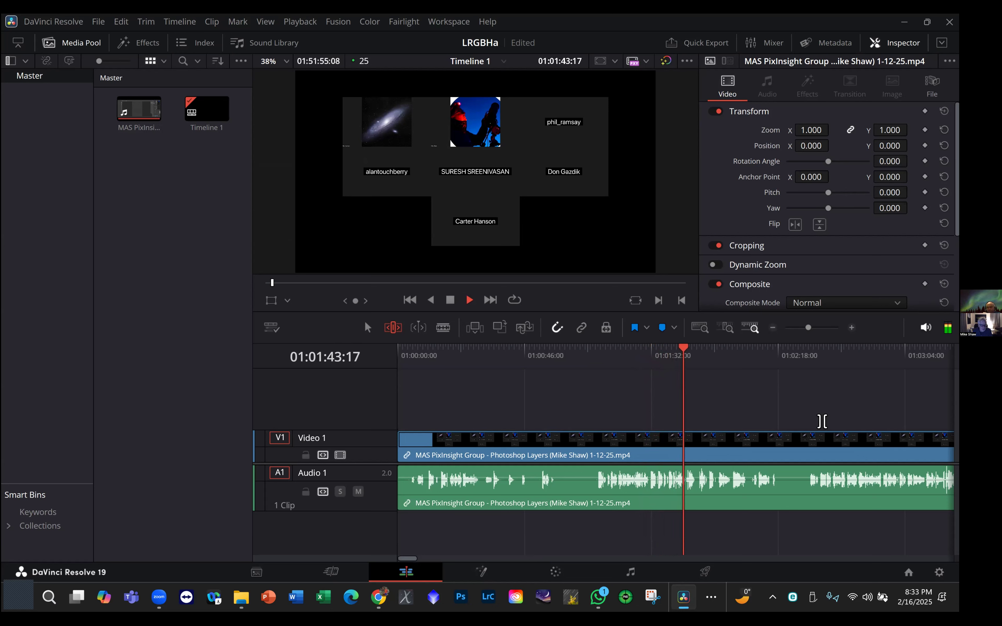
pyautogui.press('space')
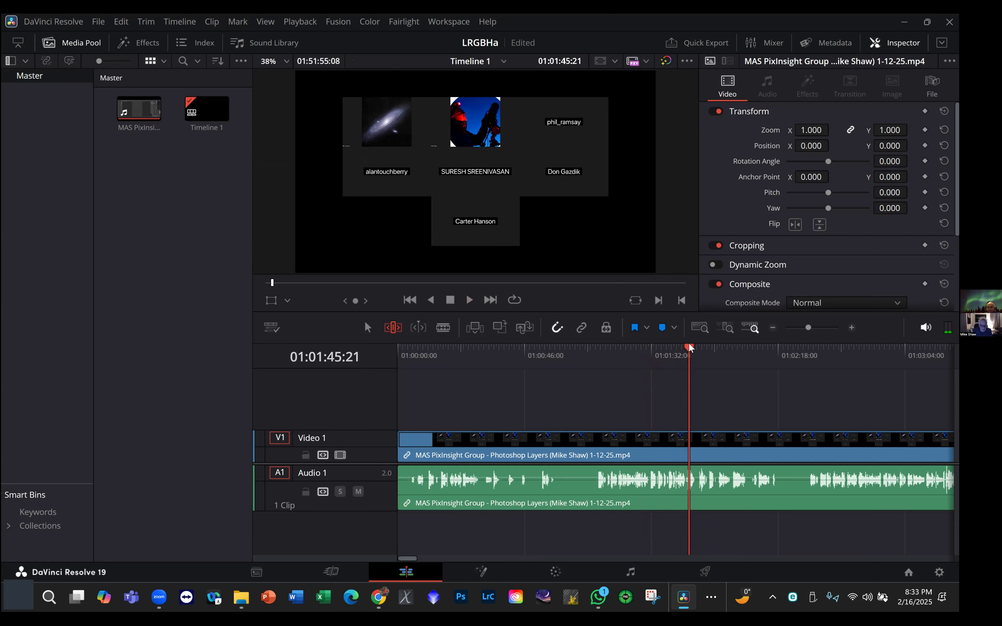
# - Place the playhead at 01:01:12:17, just before the speech starts, on a zoomed-in timeline and activate the Blade tool
pyautogui.moveTo(687, 349); pyautogui.dragTo(599, 369)
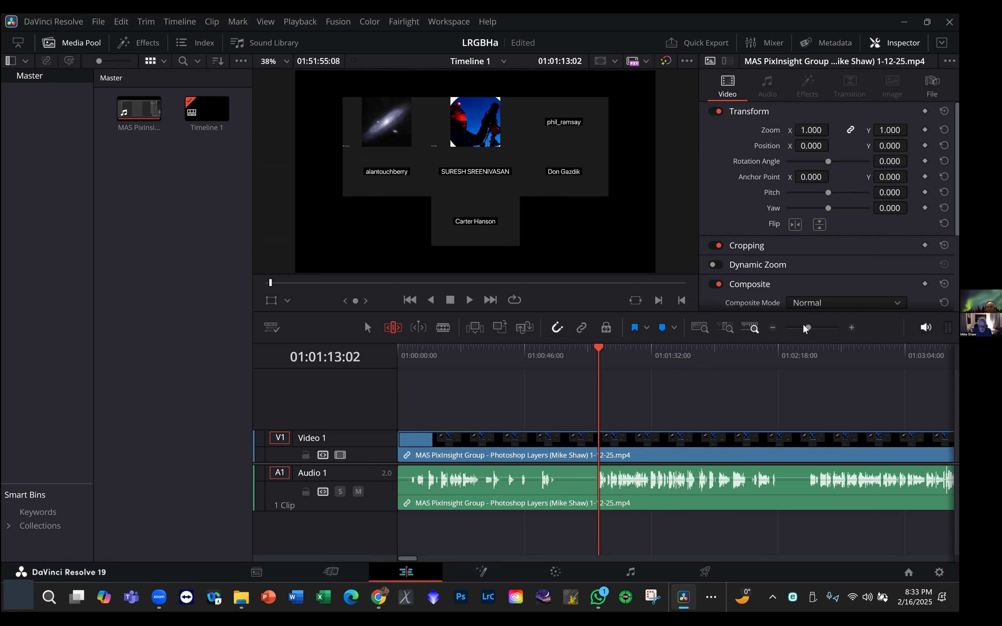
pyautogui.moveTo(807, 328); pyautogui.dragTo(822, 337)
pyautogui.moveTo(675, 346); pyautogui.dragTo(660, 349)
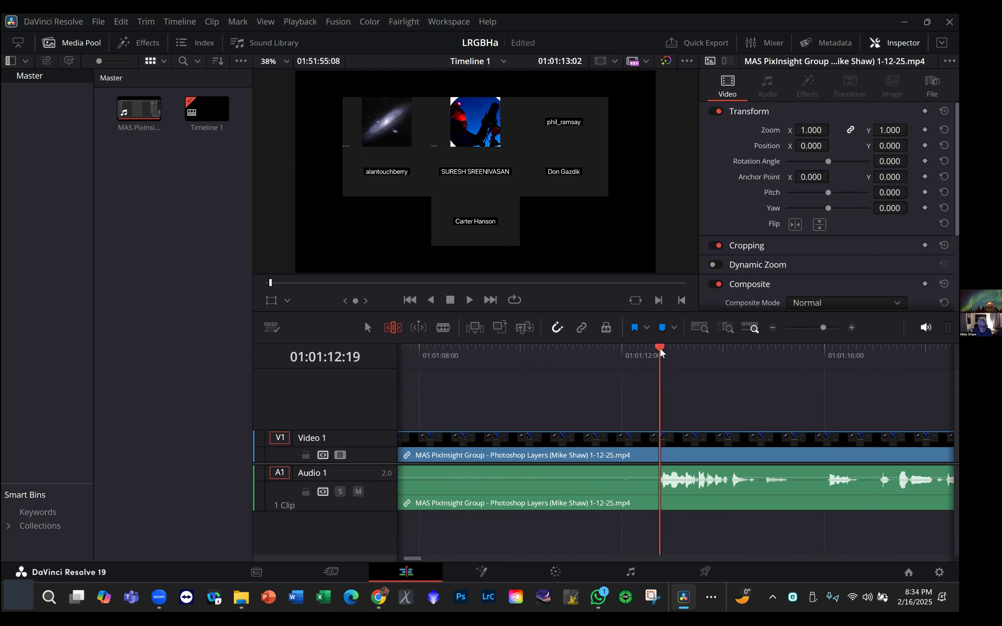
pyautogui.moveTo(659, 347); pyautogui.dragTo(655, 348)
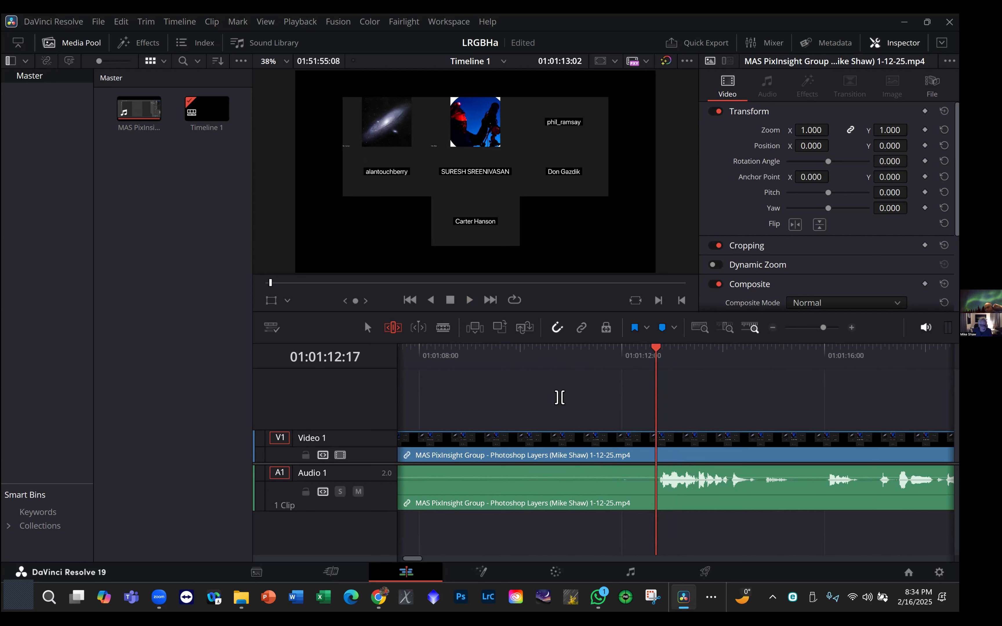
pyautogui.click(443, 328)
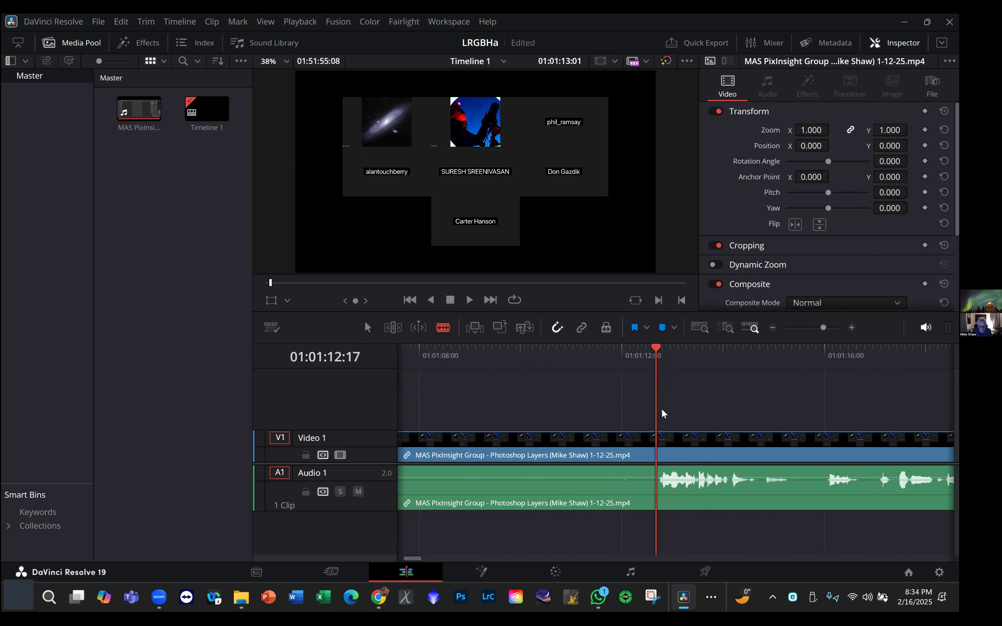
pyautogui.click(657, 447)
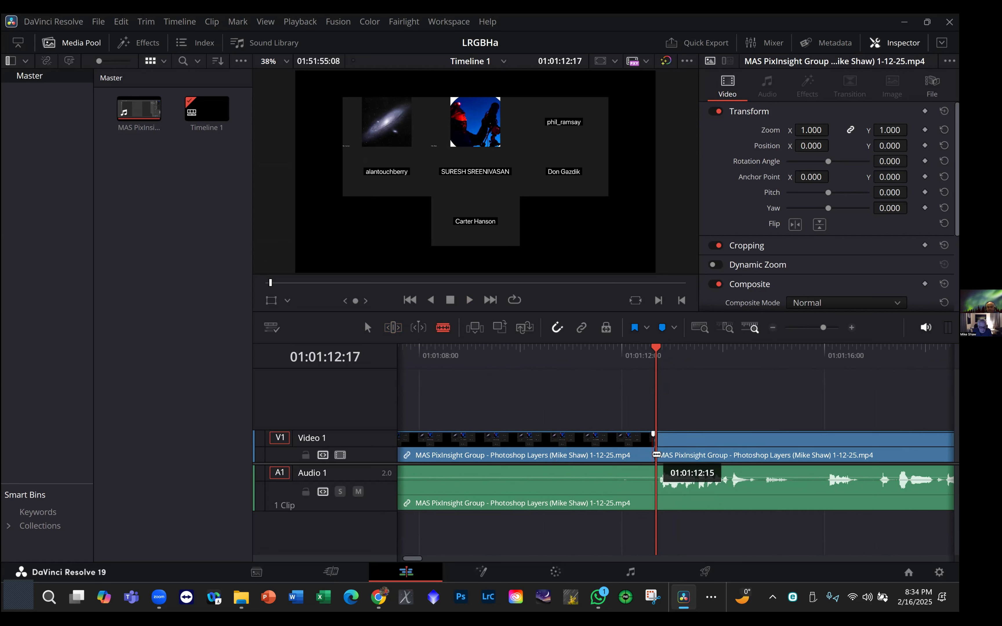
pyautogui.click(638, 454)
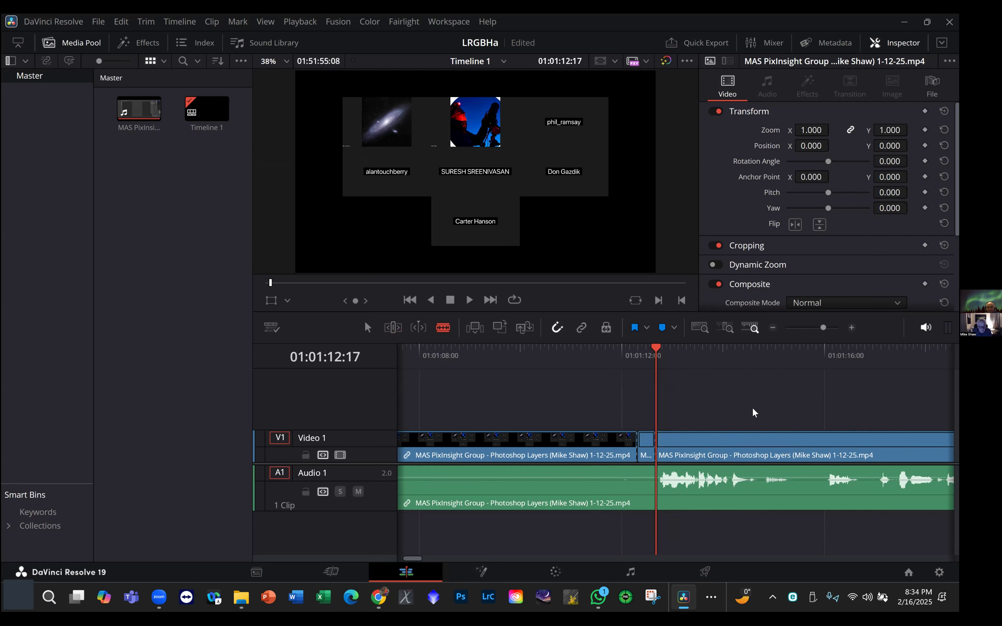
pyautogui.hotkey('ctrl', 'z')
pyautogui.hotkey('ctrl', 'z')
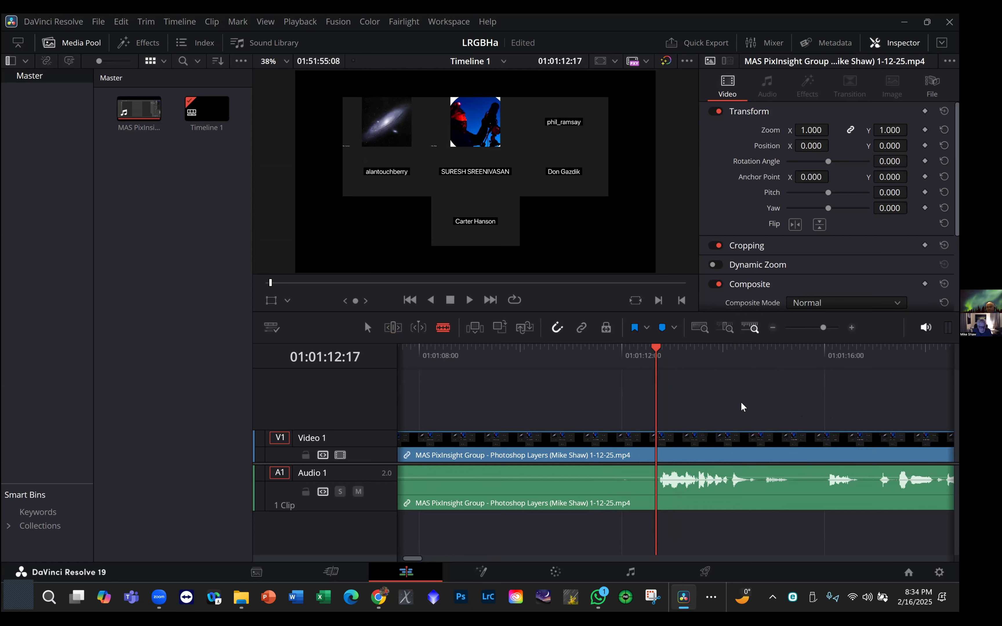
# - Split the video and audio clips at 01:01:12:17 and delete the opening section before the cut, closing the gap
pyautogui.click(655, 451)
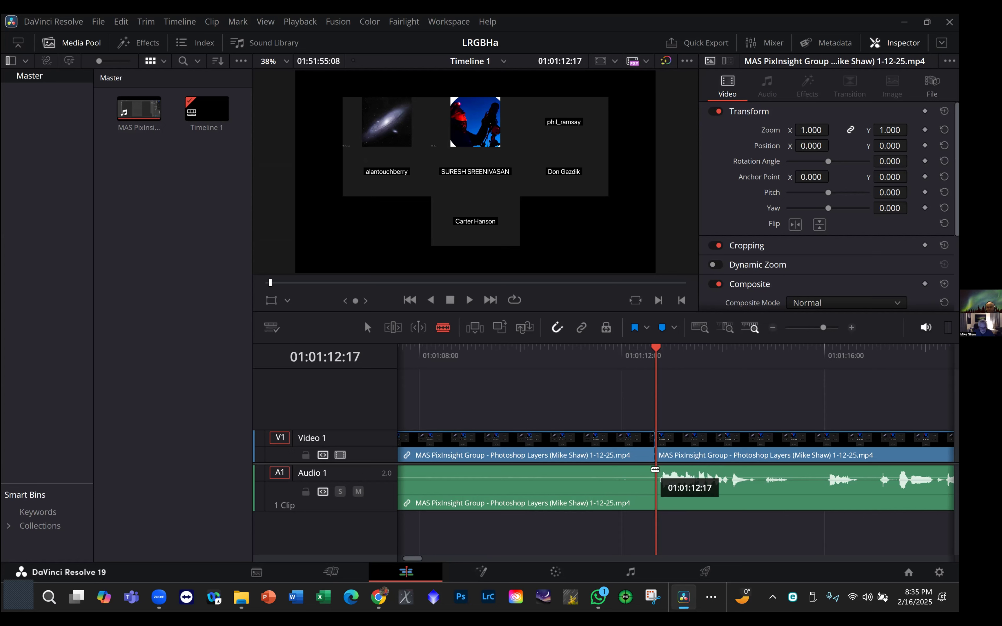
pyautogui.click(655, 470)
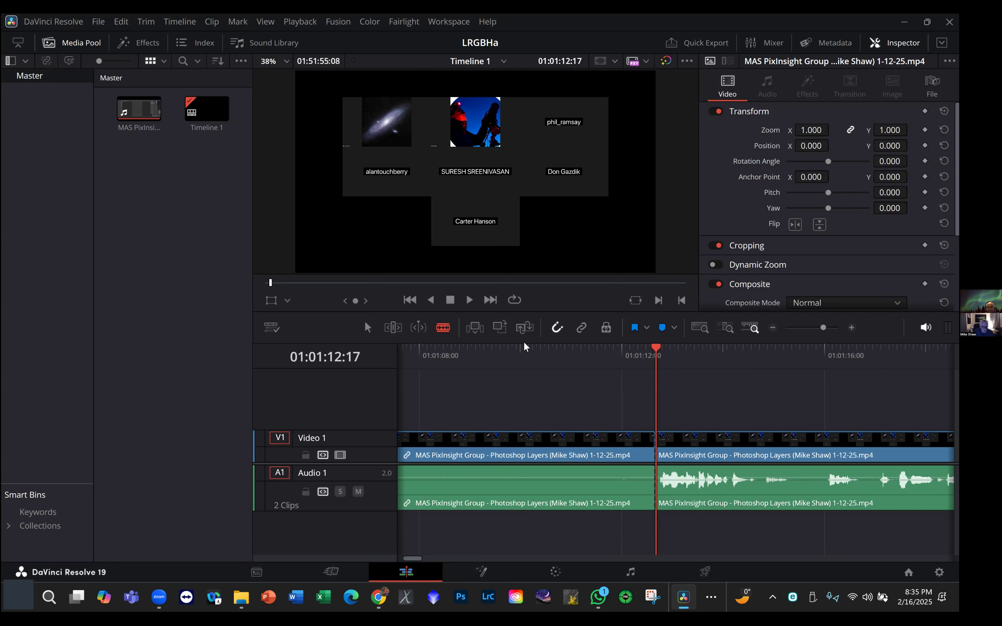
pyautogui.click(369, 327)
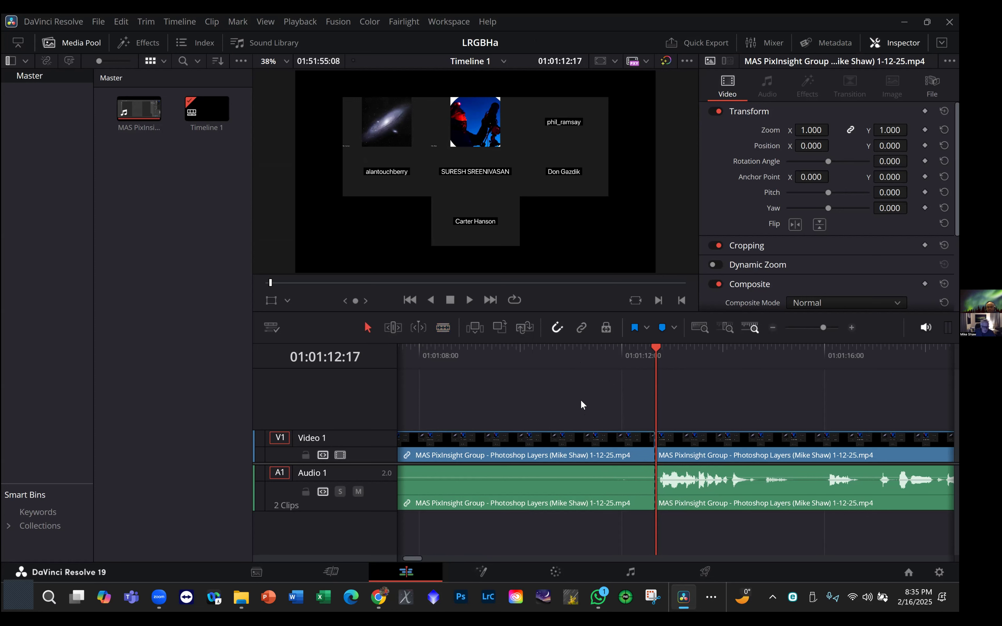
pyautogui.click(629, 455)
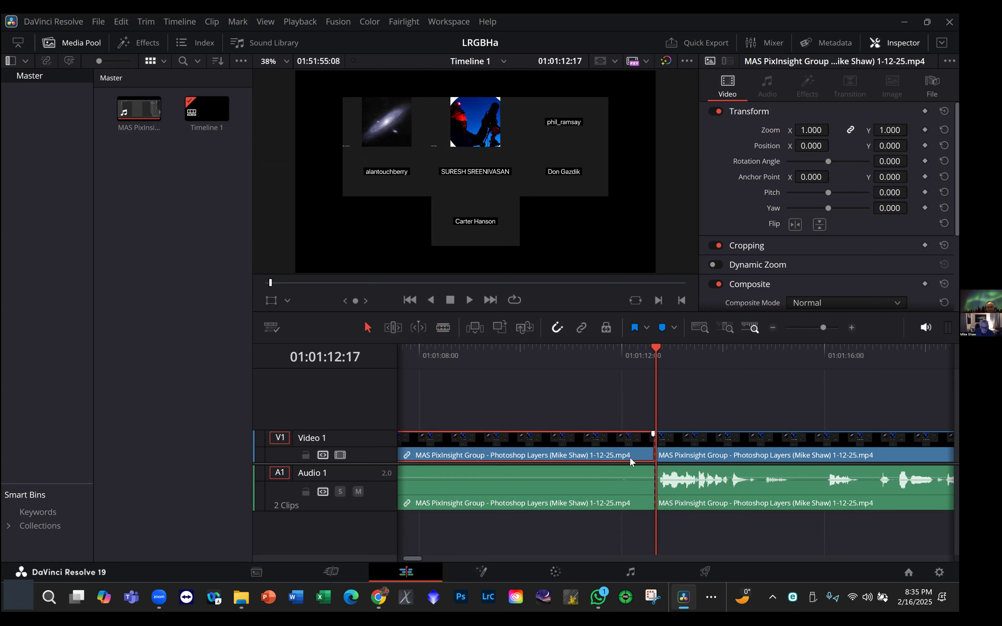
pyautogui.click(630, 482)
pyautogui.click(628, 455)
pyautogui.press('Delete')
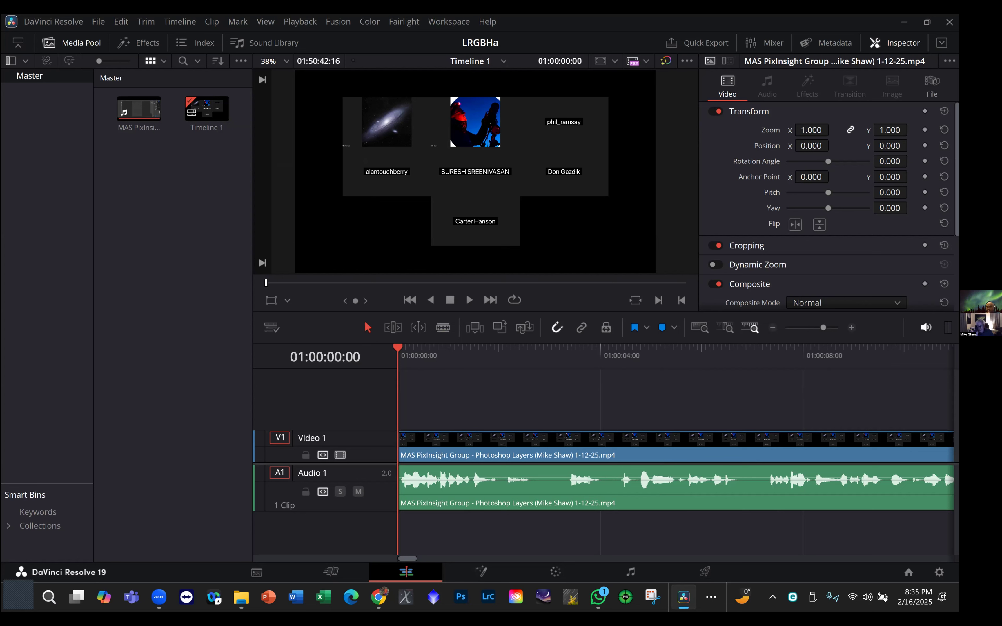
pyautogui.hotkey('alt', 'Tab')
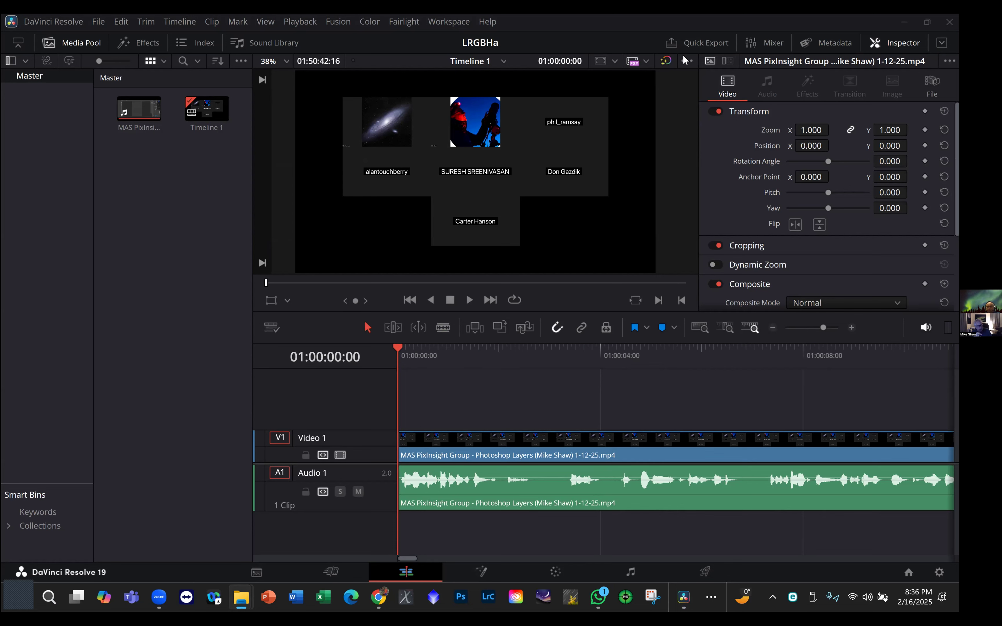
pyautogui.click(92, 20)
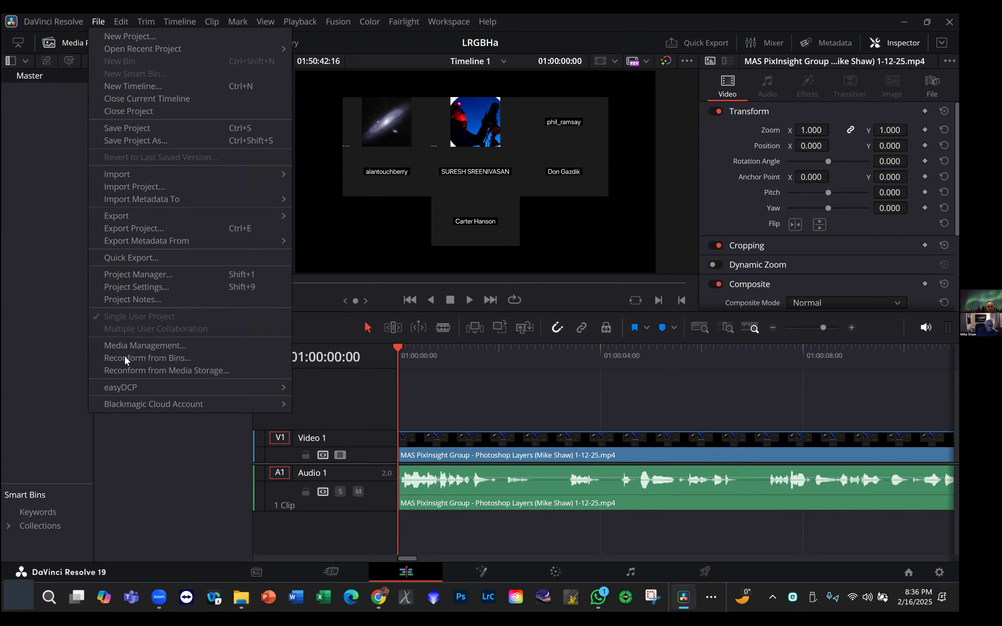
pyautogui.moveTo(136, 49)
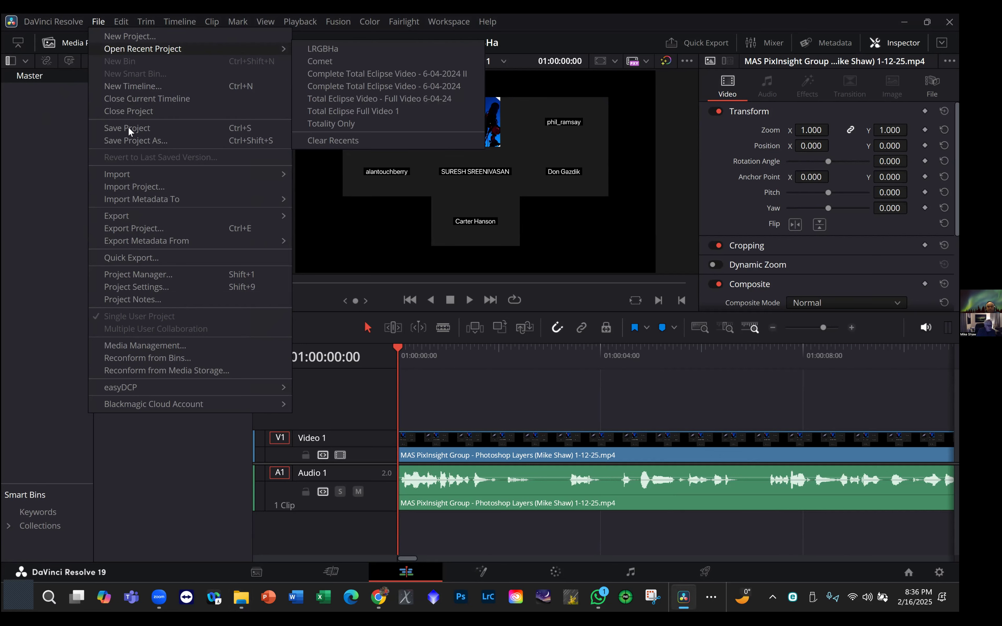
pyautogui.moveTo(128, 216)
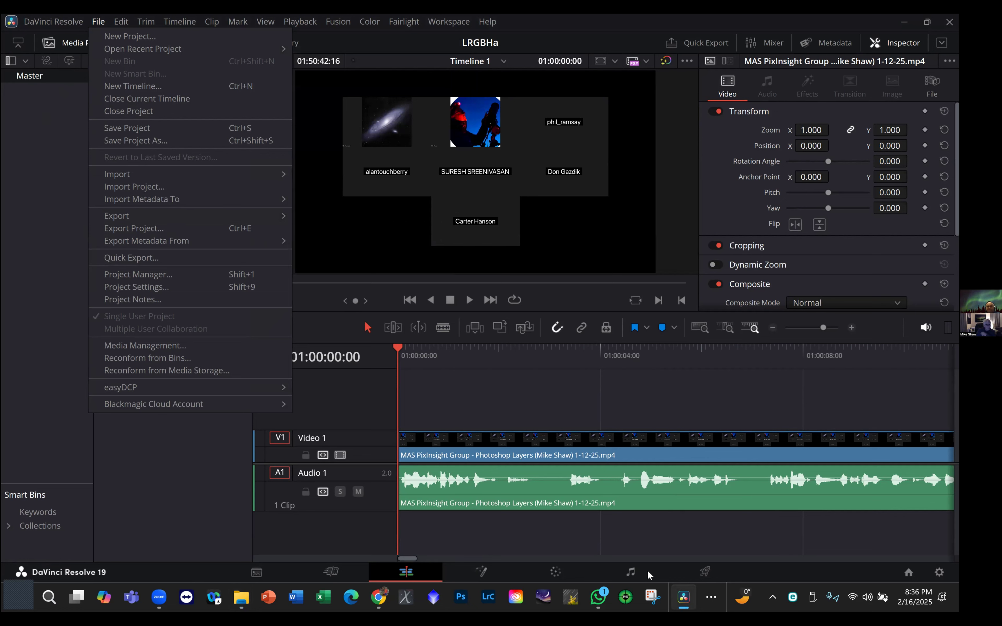
# - Review the custom export's render settings and file destination on the Deliver page, cancel saving, and return to the Edit page
pyautogui.click(723, 555)
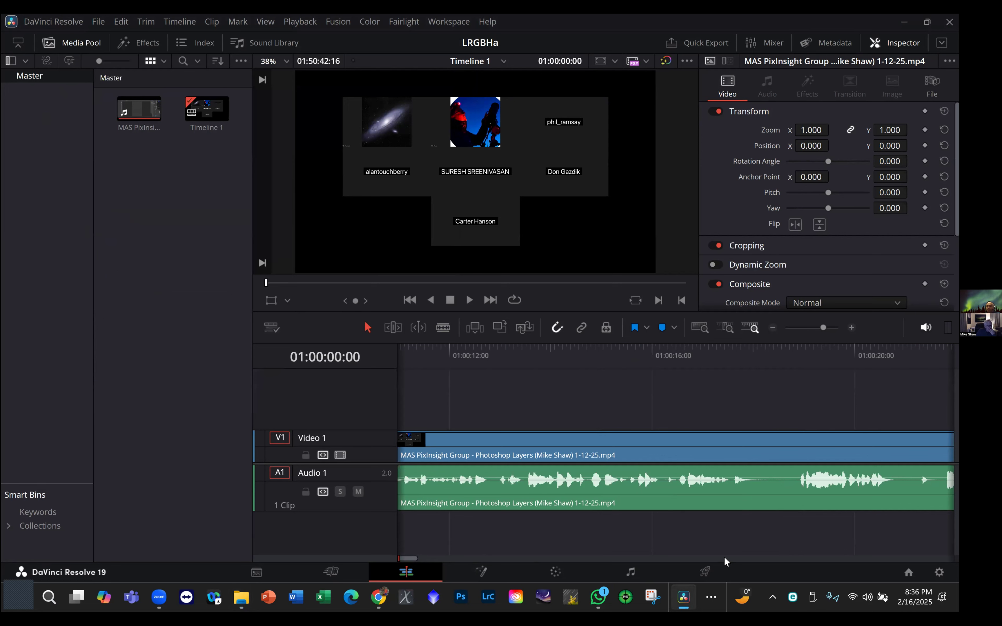
pyautogui.click(705, 572)
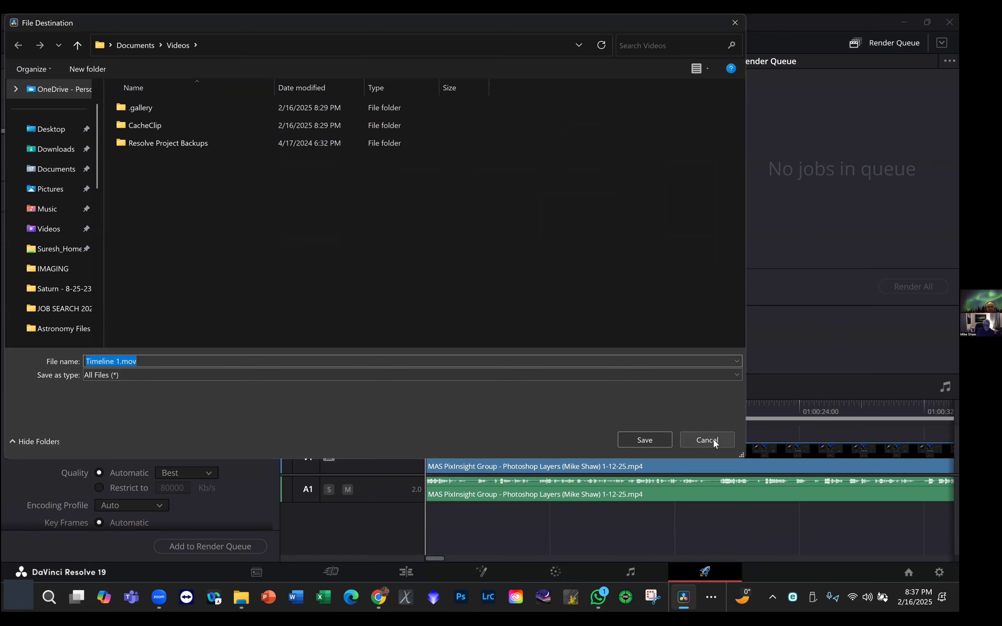
pyautogui.click(729, 439)
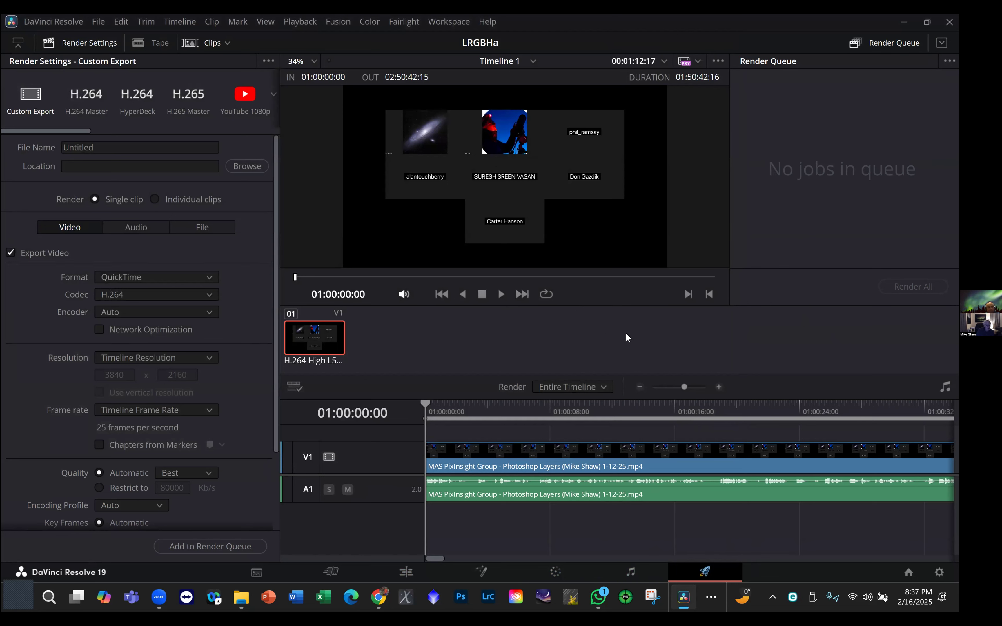
pyautogui.click(408, 574)
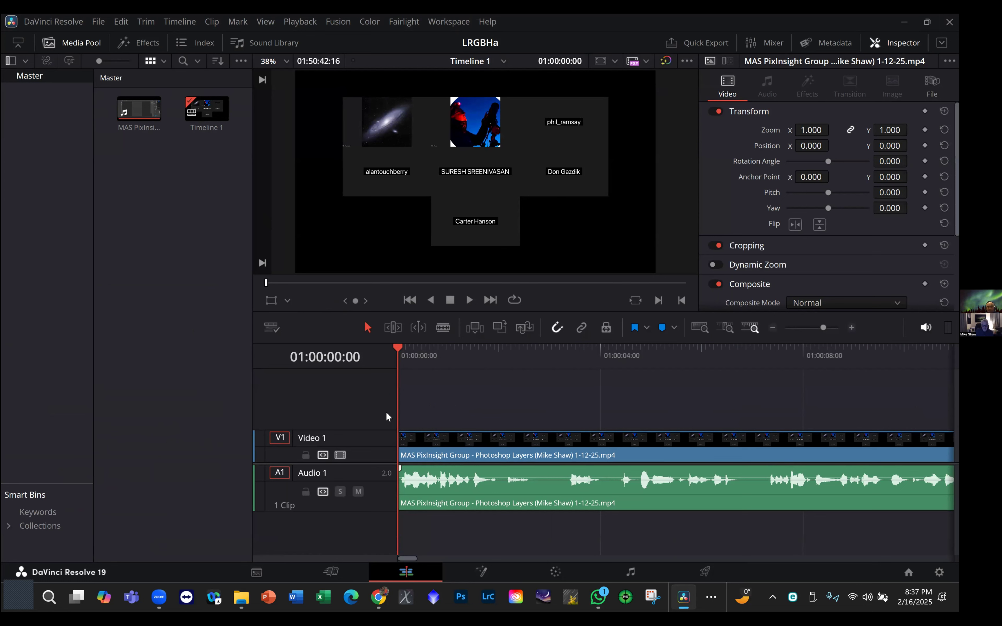
pyautogui.click(240, 358)
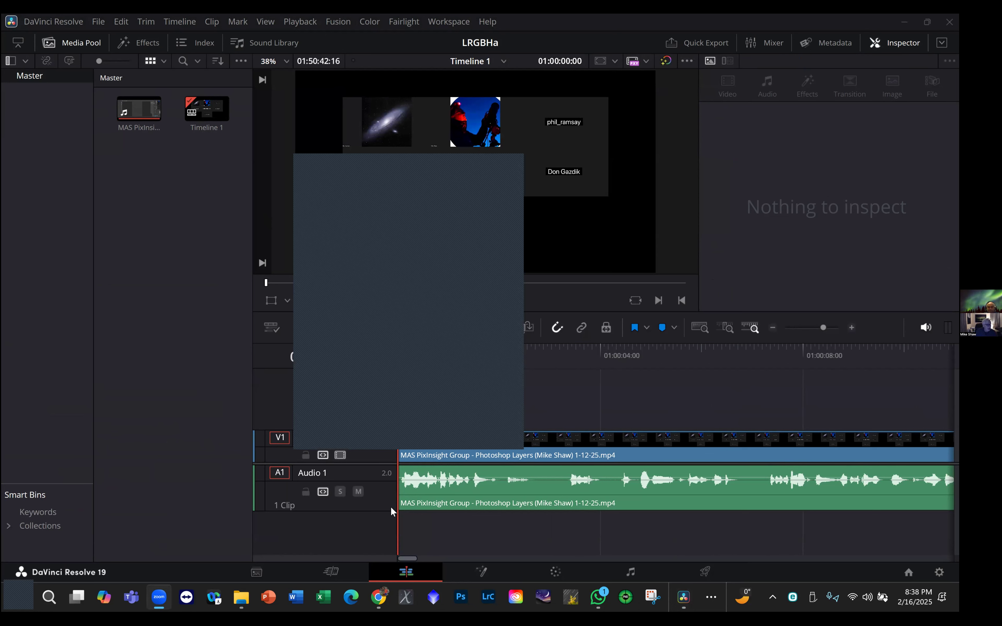
pyautogui.press('XF86AudioMute')
pyautogui.press('XF86AudioMute')
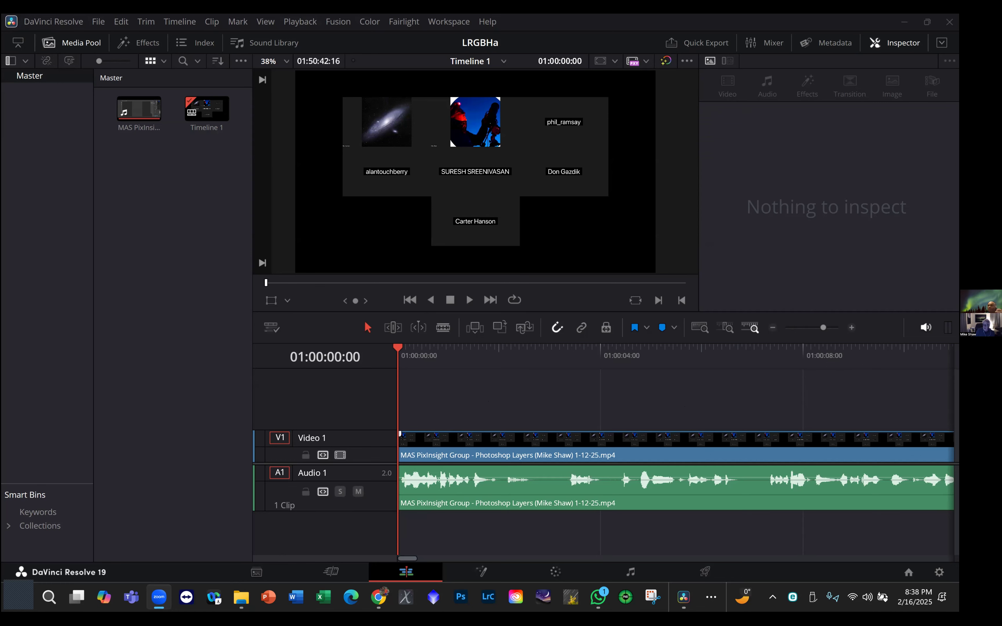
# - Switch to YouTube Studio in Chrome, check the details page of the uploaded MAS PixInsight Group Photoshop Layers video, and get its shareable link
pyautogui.click(378, 597)
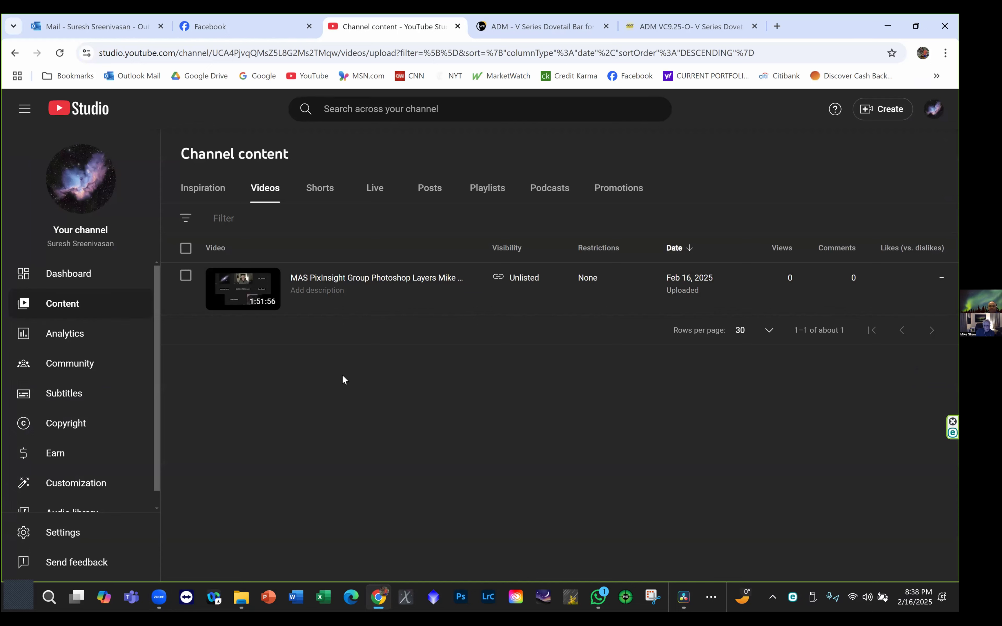
pyautogui.click(325, 278)
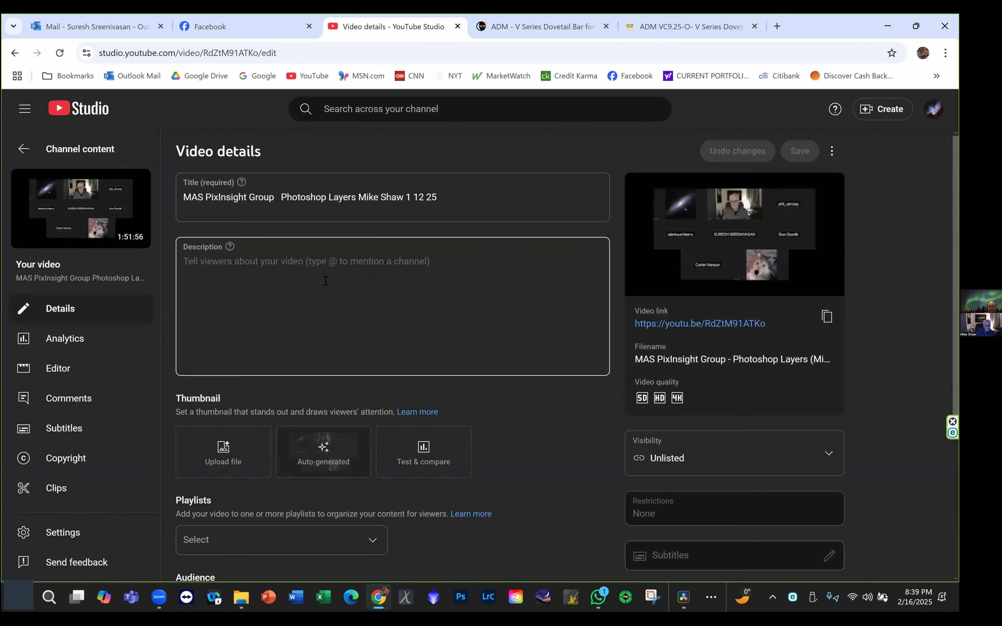
pyautogui.click(16, 54)
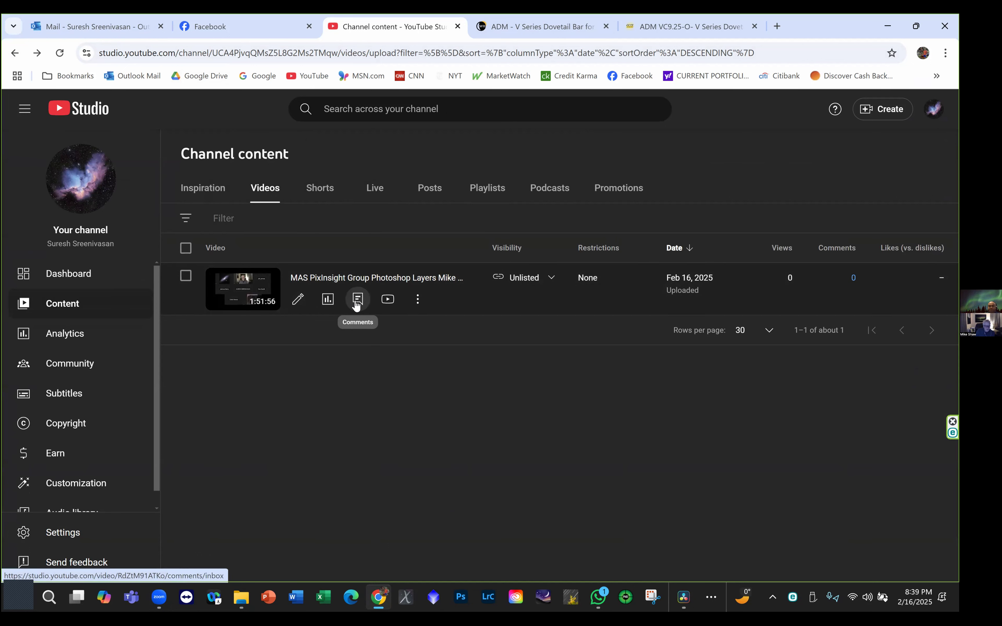
pyautogui.click(417, 301)
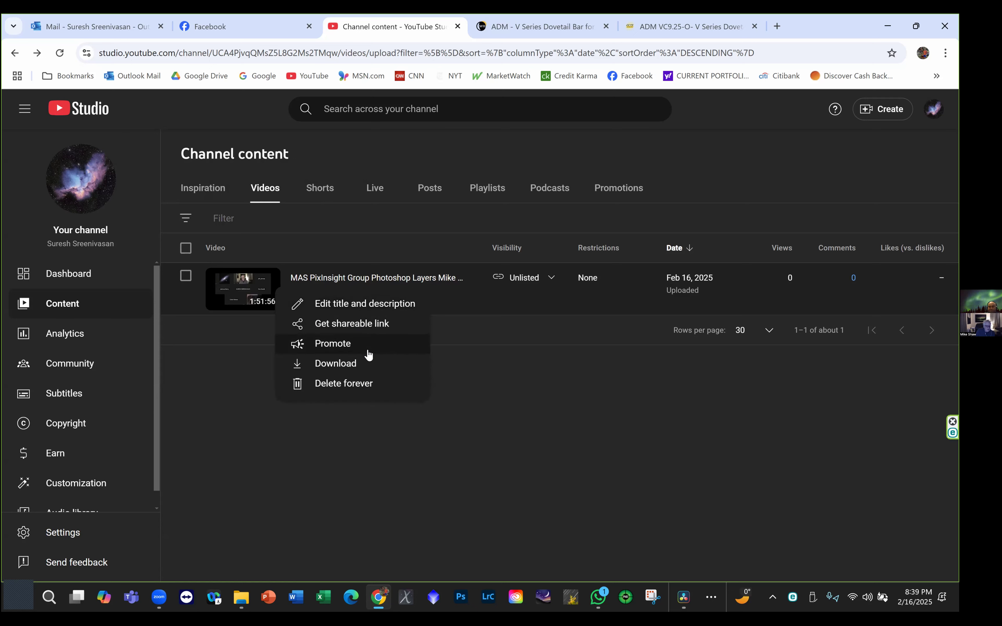
pyautogui.click(369, 325)
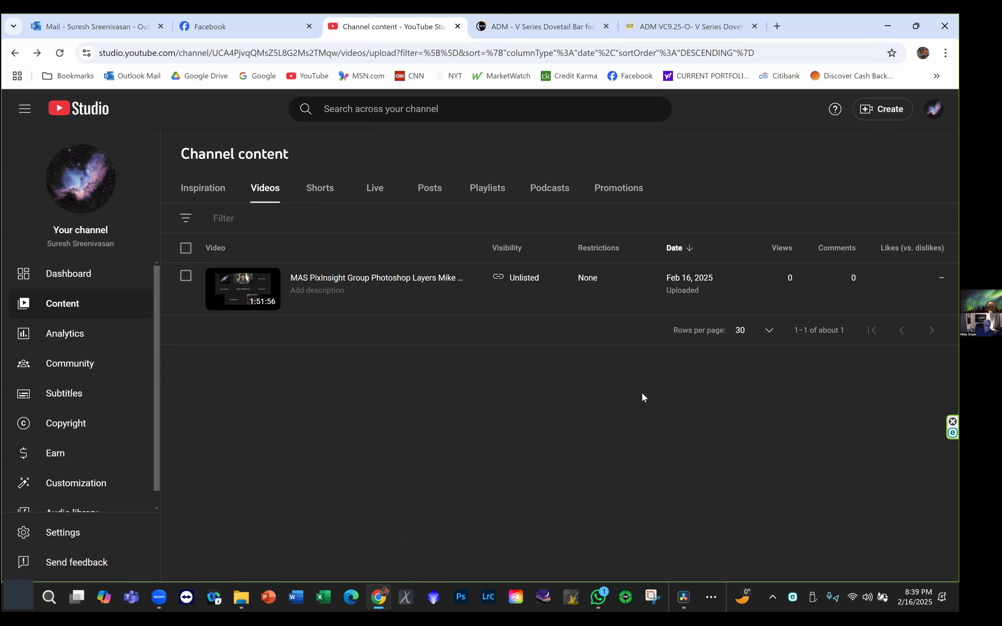
# - Look for the uploaded video on the YouTube channel page and home page, including the channel's published and scheduled posts
pyautogui.moveTo(664, 306)
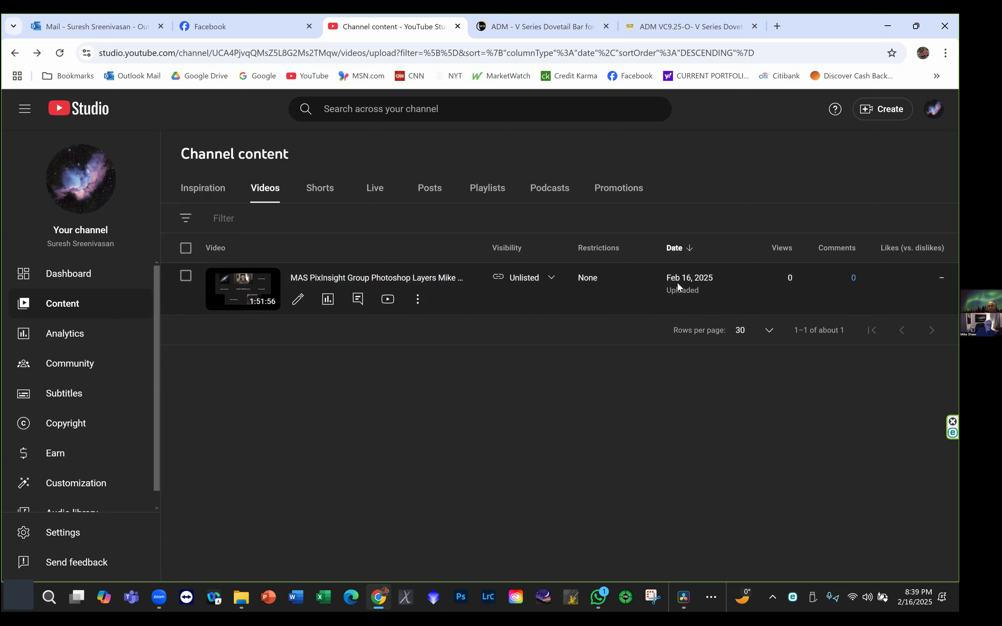
pyautogui.click(933, 108)
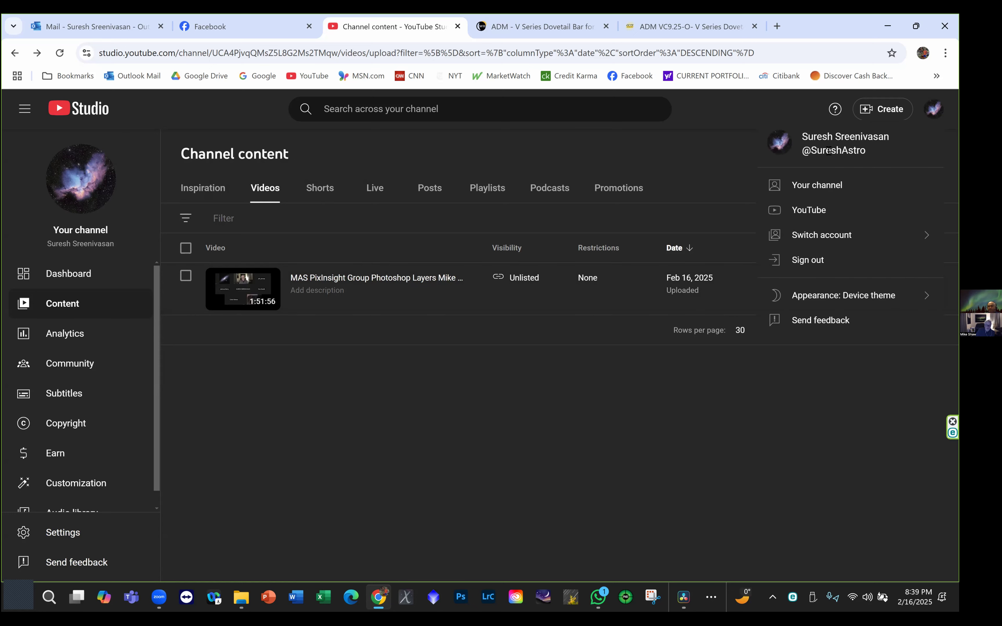
pyautogui.click(815, 188)
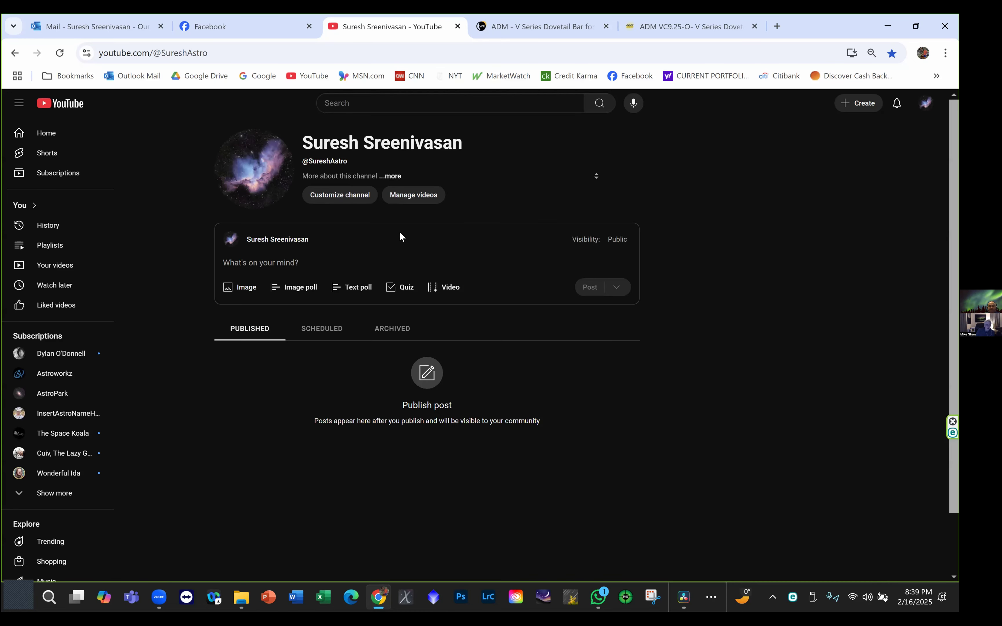
pyautogui.click(52, 136)
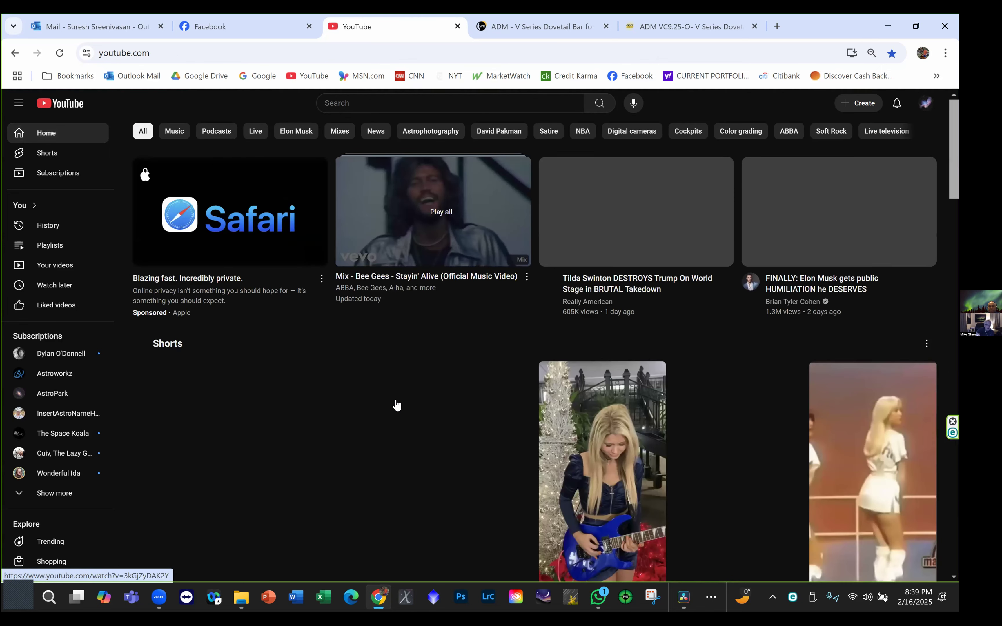
pyautogui.click(460, 108)
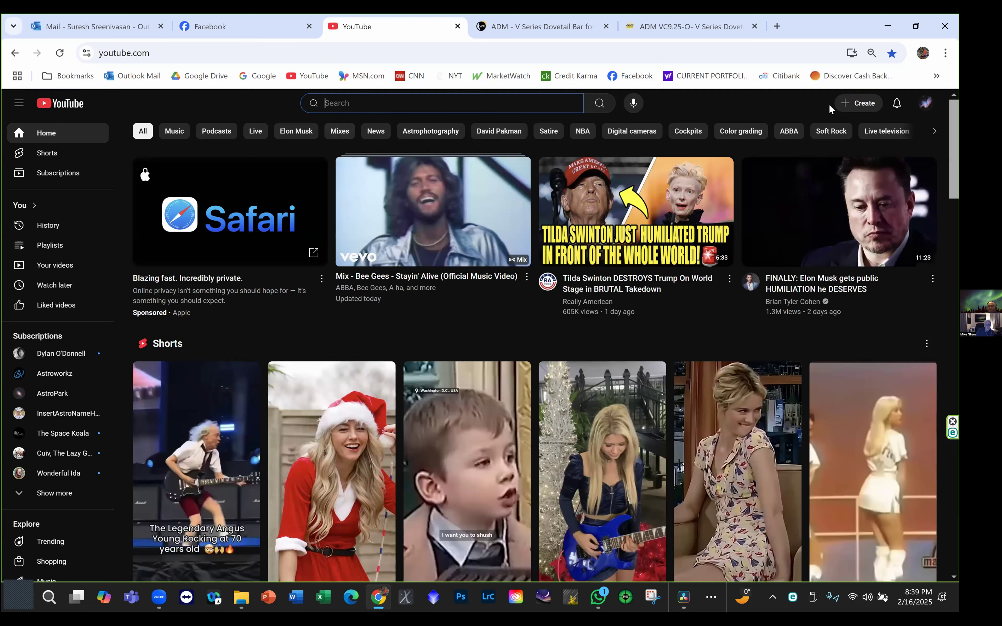
pyautogui.click(925, 103)
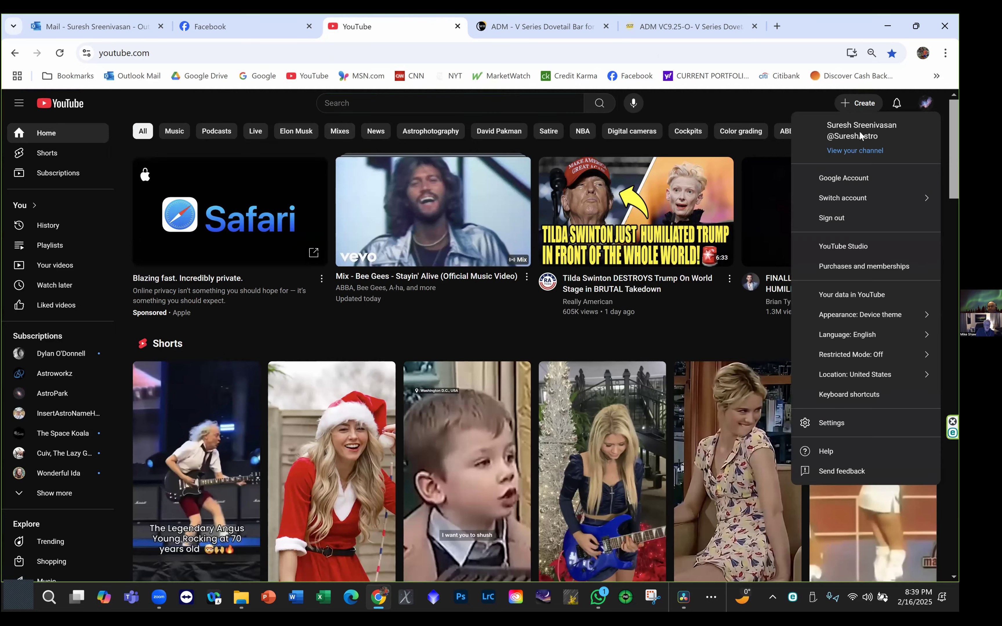
pyautogui.click(856, 152)
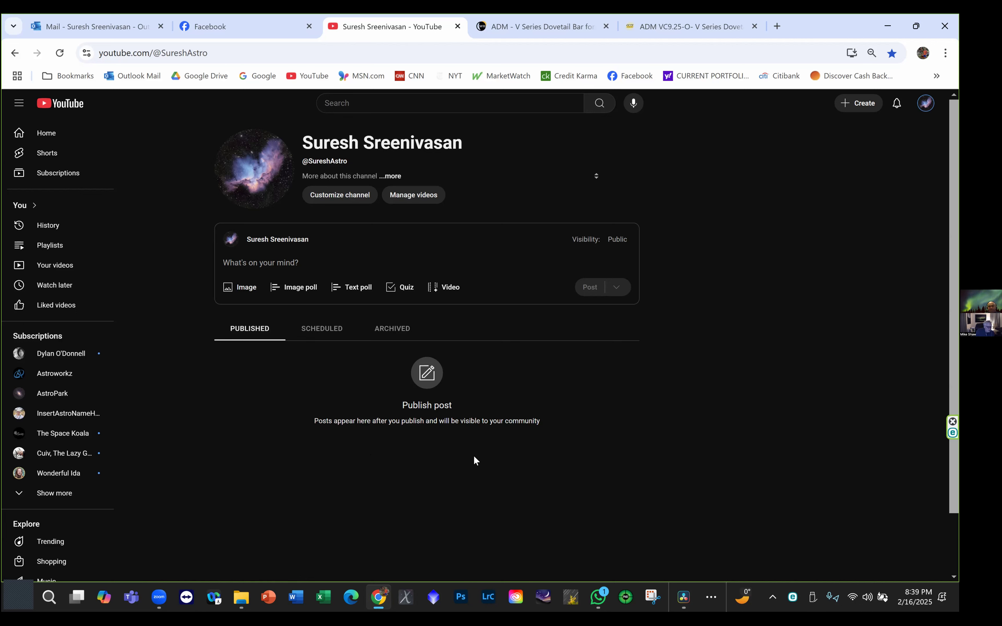
pyautogui.click(322, 331)
pyautogui.click(264, 328)
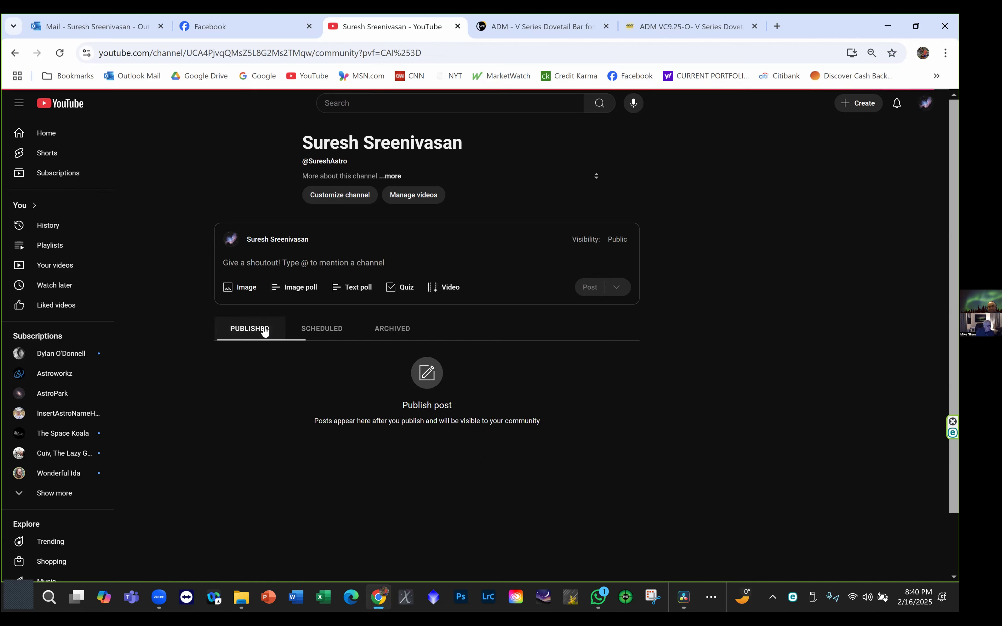
pyautogui.click(309, 328)
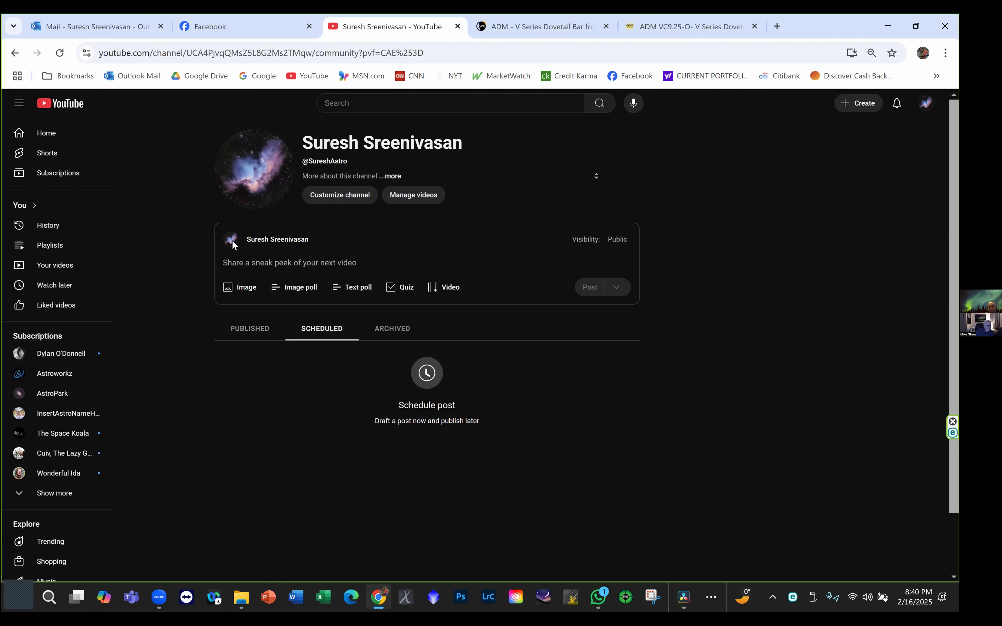
# - Open the list of the channel's own videos in YouTube Studio and dismiss the introductory tip
pyautogui.click(66, 270)
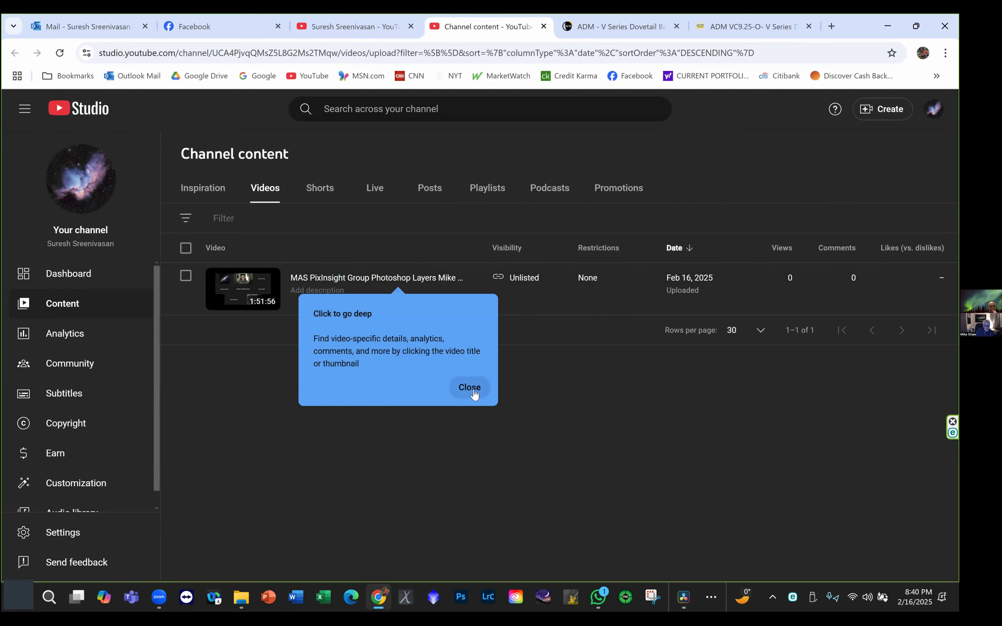
pyautogui.click(471, 389)
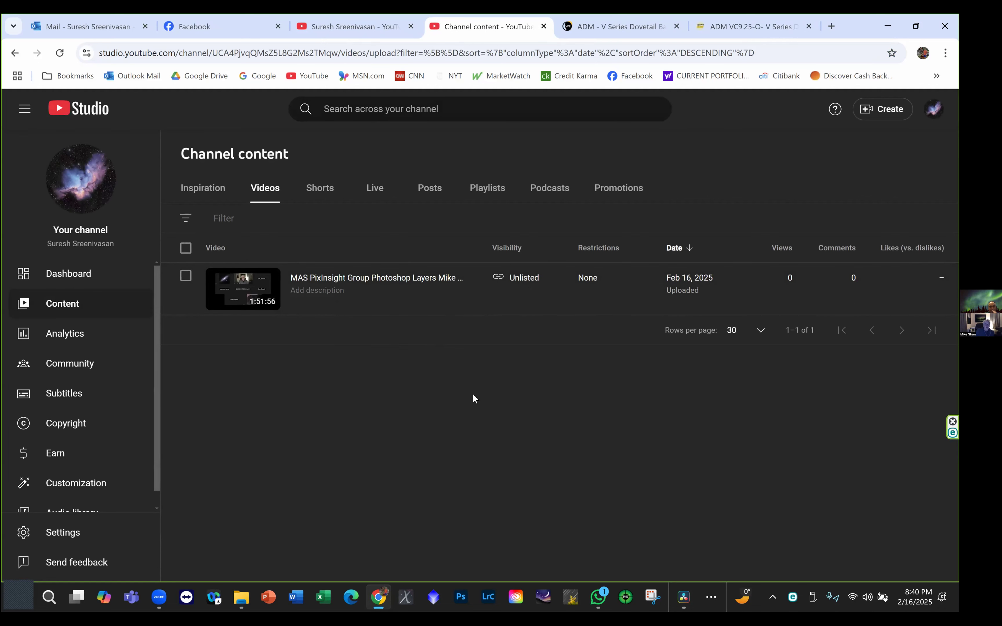
pyautogui.moveTo(501, 283)
# - Minimize the Chrome and DaVinci Resolve windows to show the desktop
pyautogui.click(159, 596)
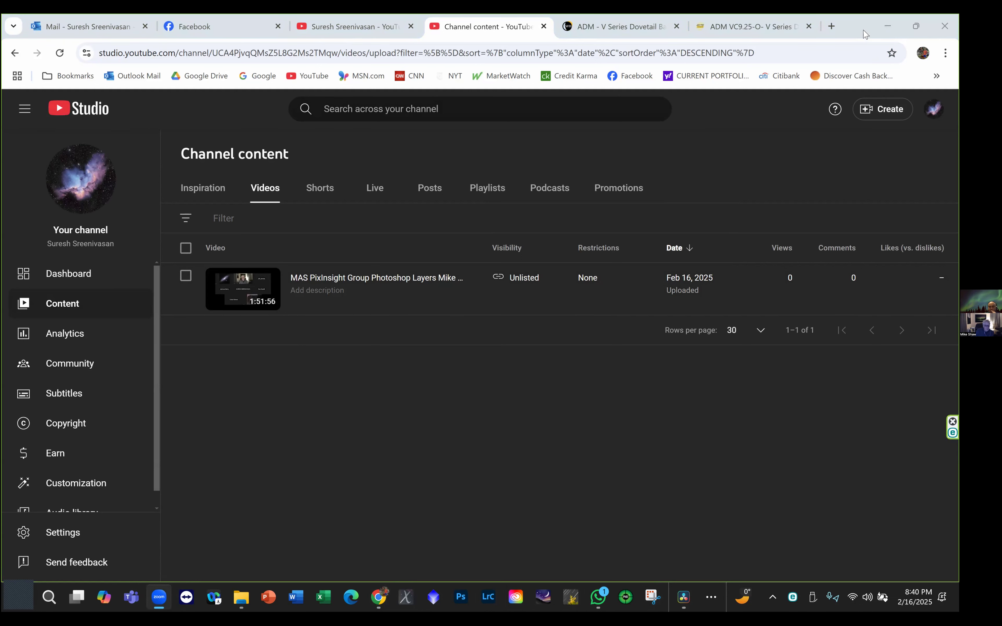
pyautogui.click(887, 25)
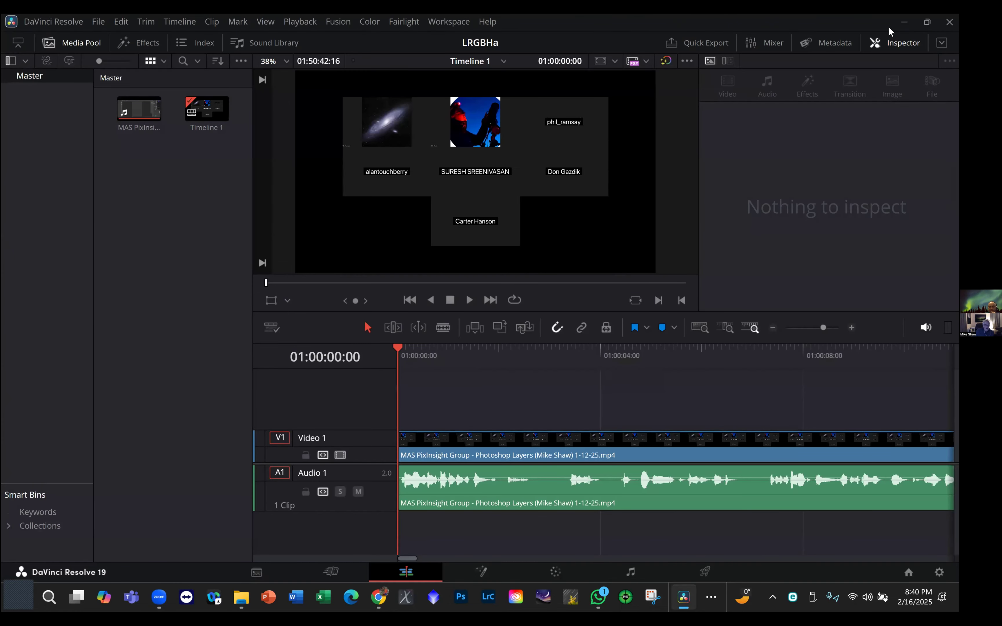
pyautogui.click(903, 23)
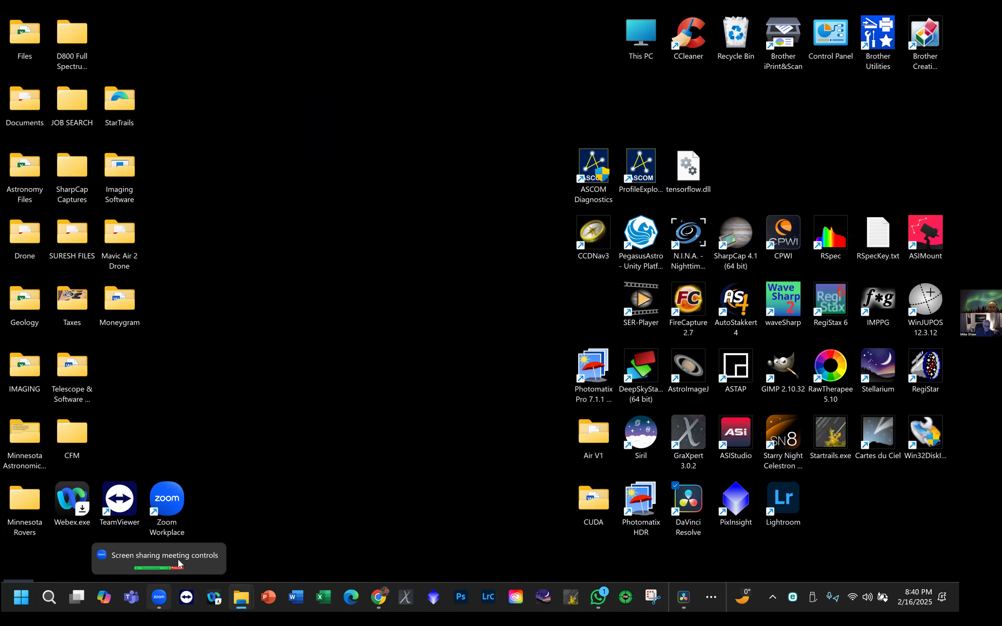
# - Open the uploaded video's shared link from the Zoom window, pause playback at 0:08, and close the Zoom window covering the page
pyautogui.click(158, 597)
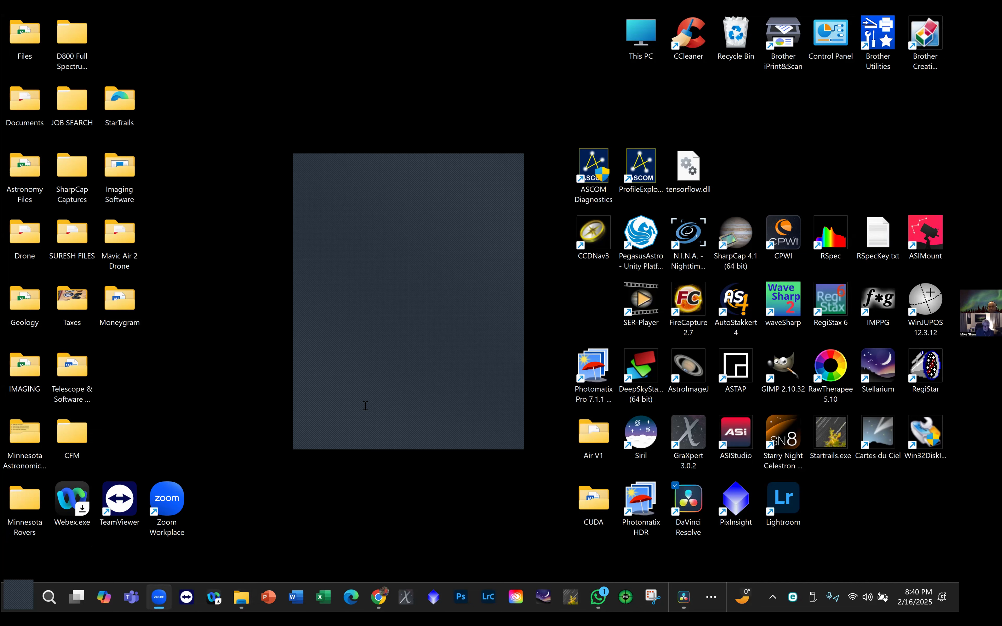
pyautogui.click(412, 325)
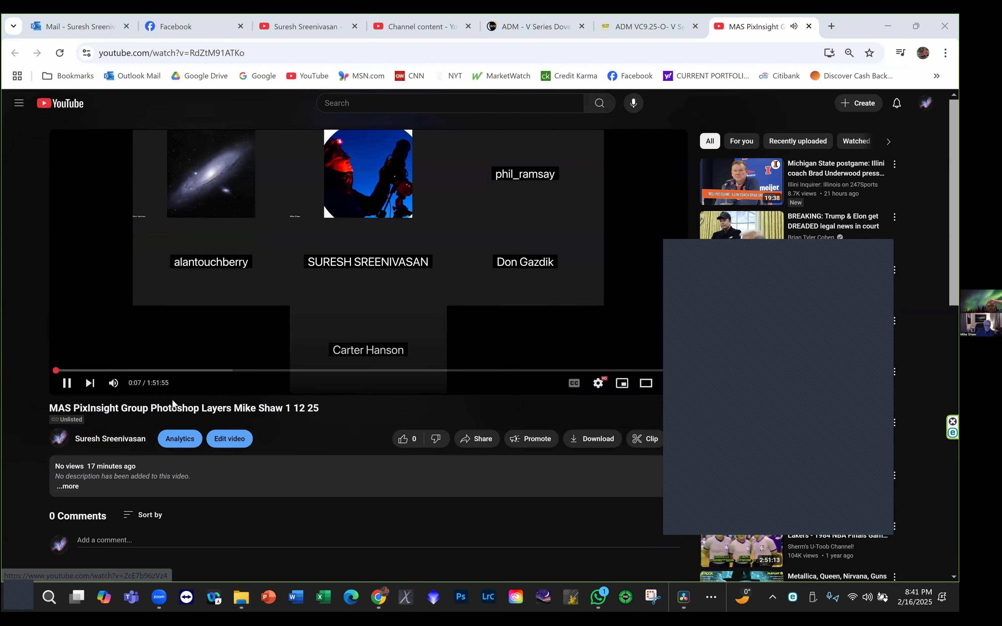
pyautogui.click(72, 385)
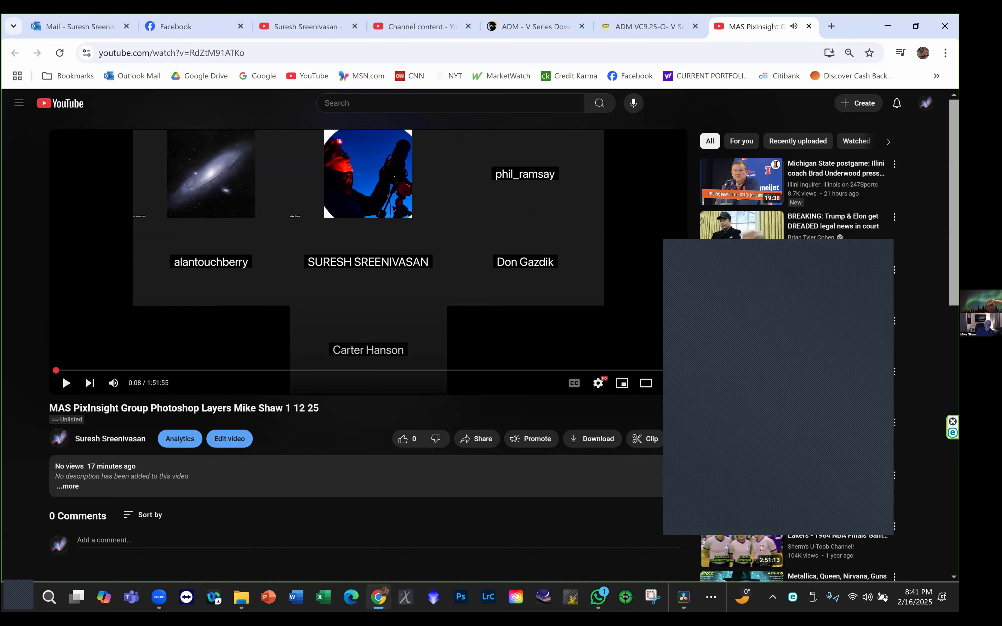
pyautogui.click(882, 245)
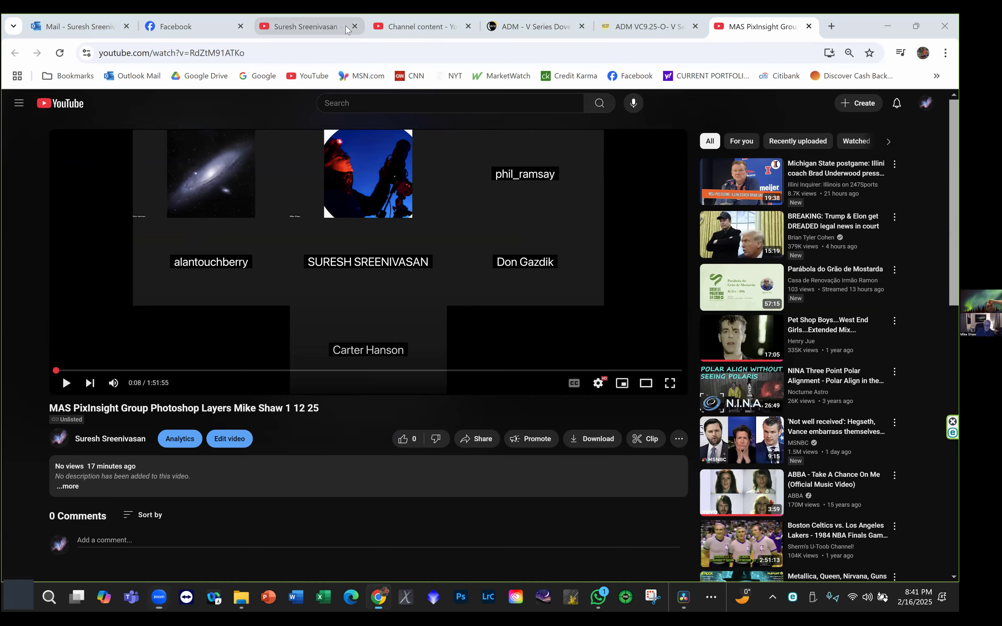
# - Close the channel page tab and the two ADM V Series dovetail bar tabs, and switch away from Chrome
pyautogui.click(315, 26)
pyautogui.click(354, 26)
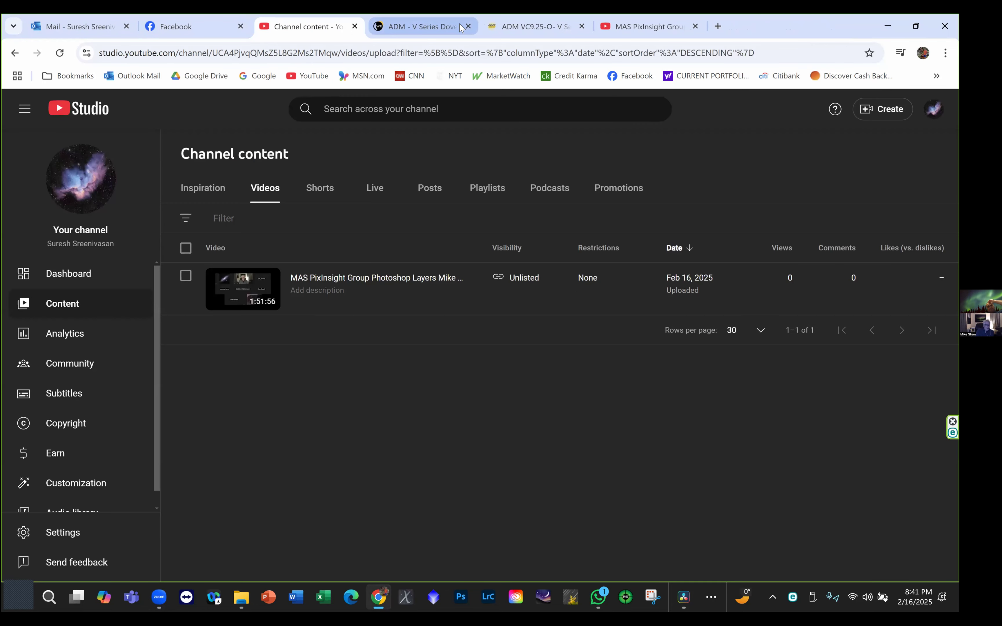
pyautogui.click(468, 26)
pyautogui.click(468, 27)
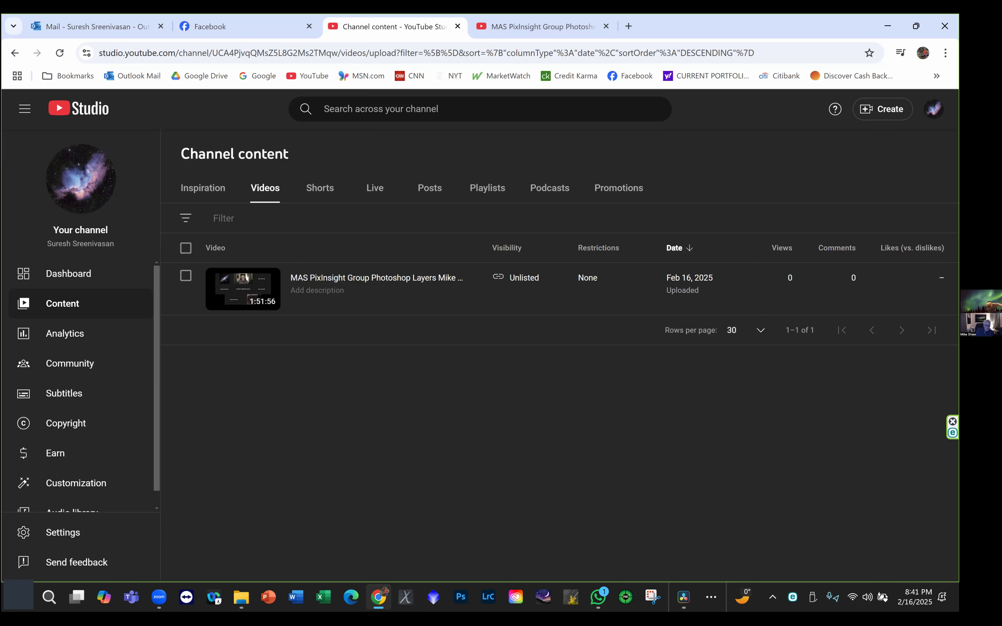
pyautogui.hotkey('alt', 'Tab')
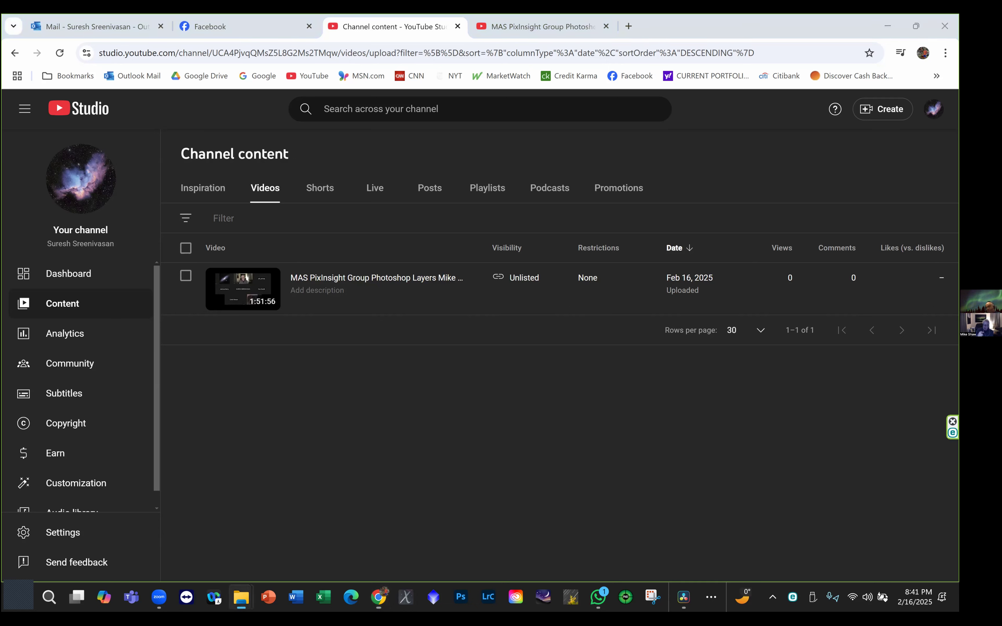